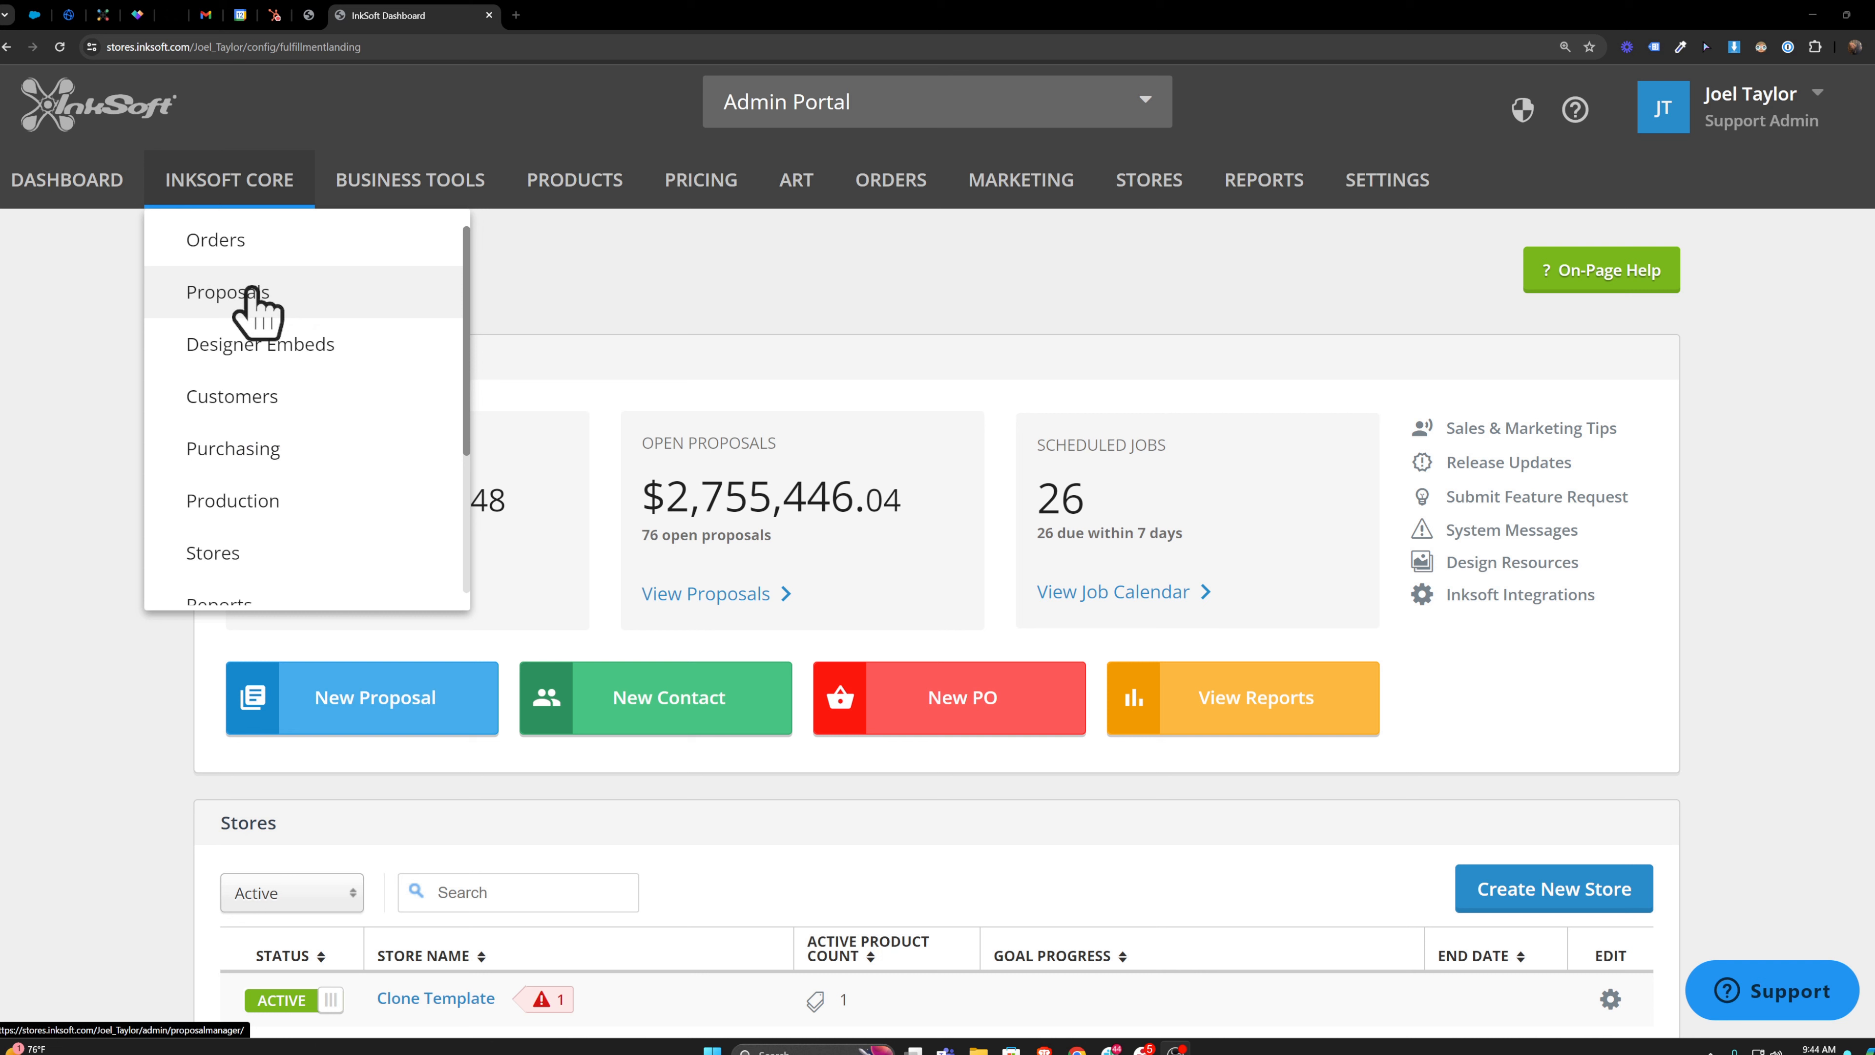
- Open product management in a new browser tab, search for SKU 5000 and open the Gildan Heavy Cotton T-shirt for editing
{"action": "mouse_move", "coordinate": [574, 180]}
{"action": "right_click", "coordinate": [583, 247]}
{"action": "left_click", "coordinate": [613, 255]}
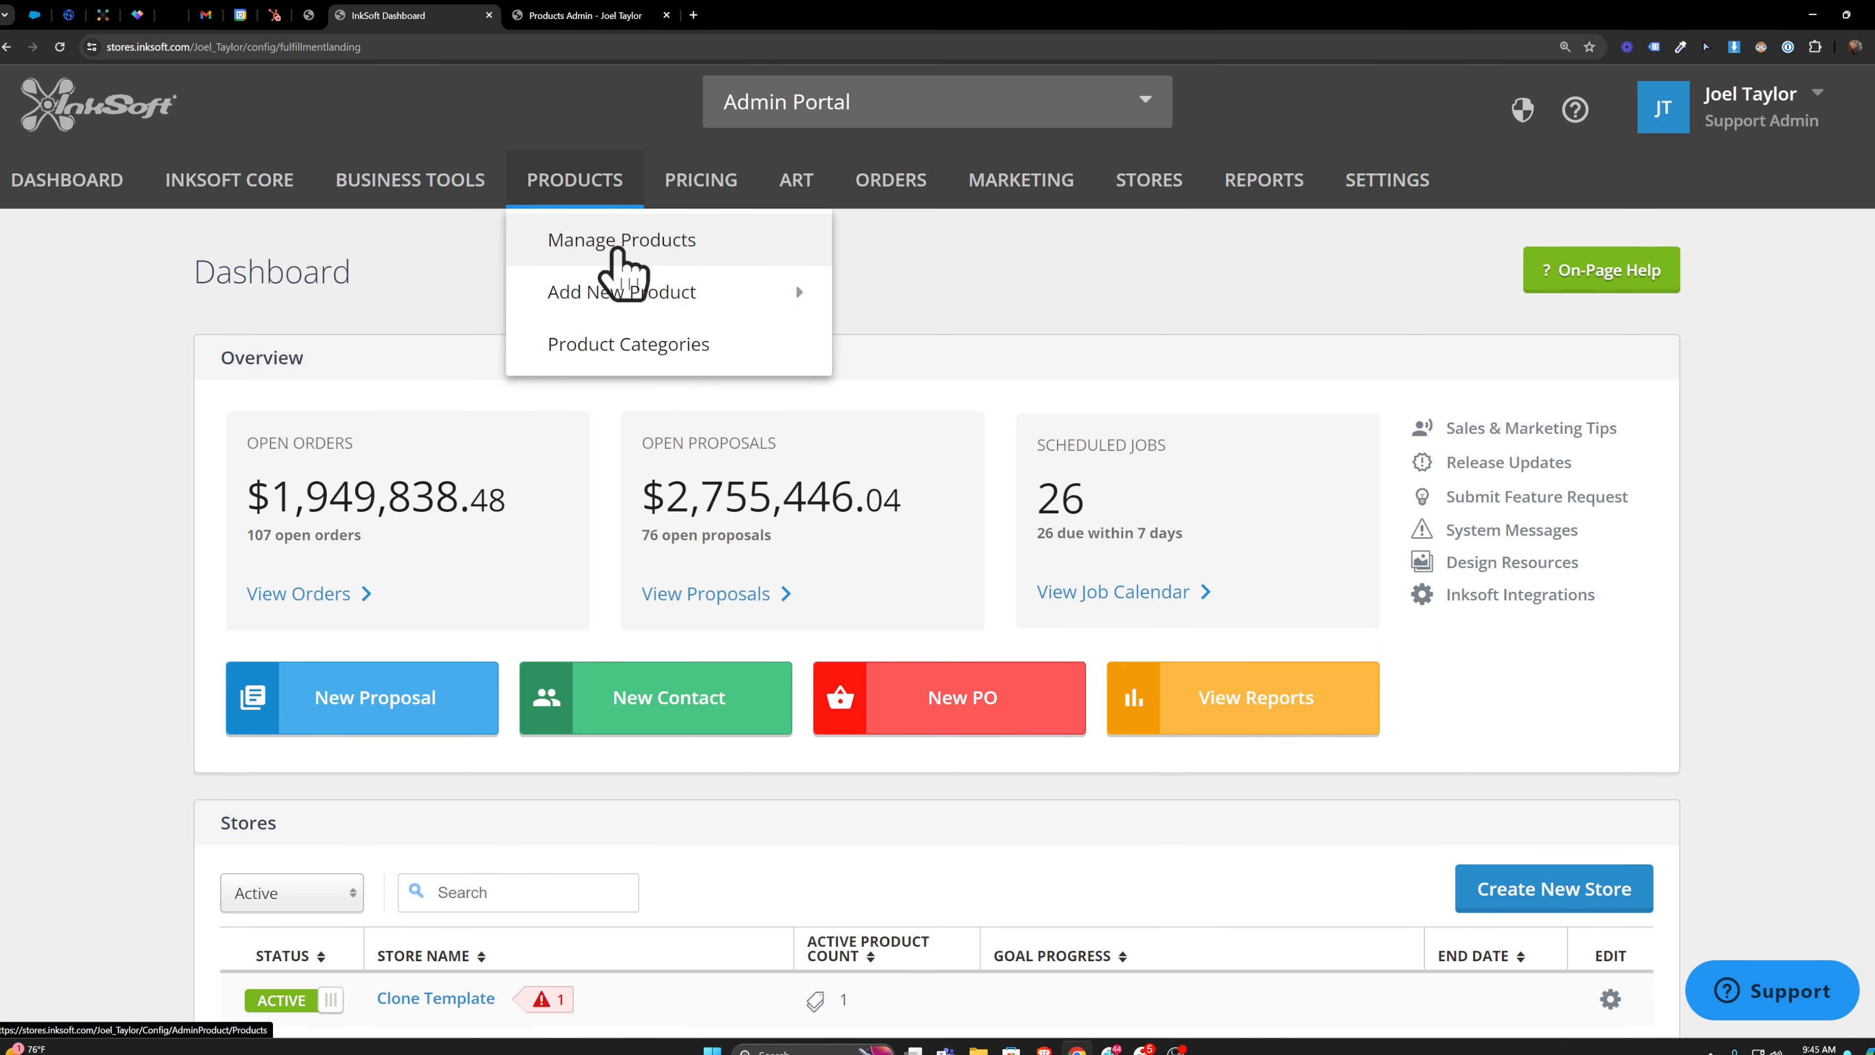
{"action": "left_click", "coordinate": [567, 9]}
{"action": "type", "text": "5000"}
{"action": "key", "text": "Return"}
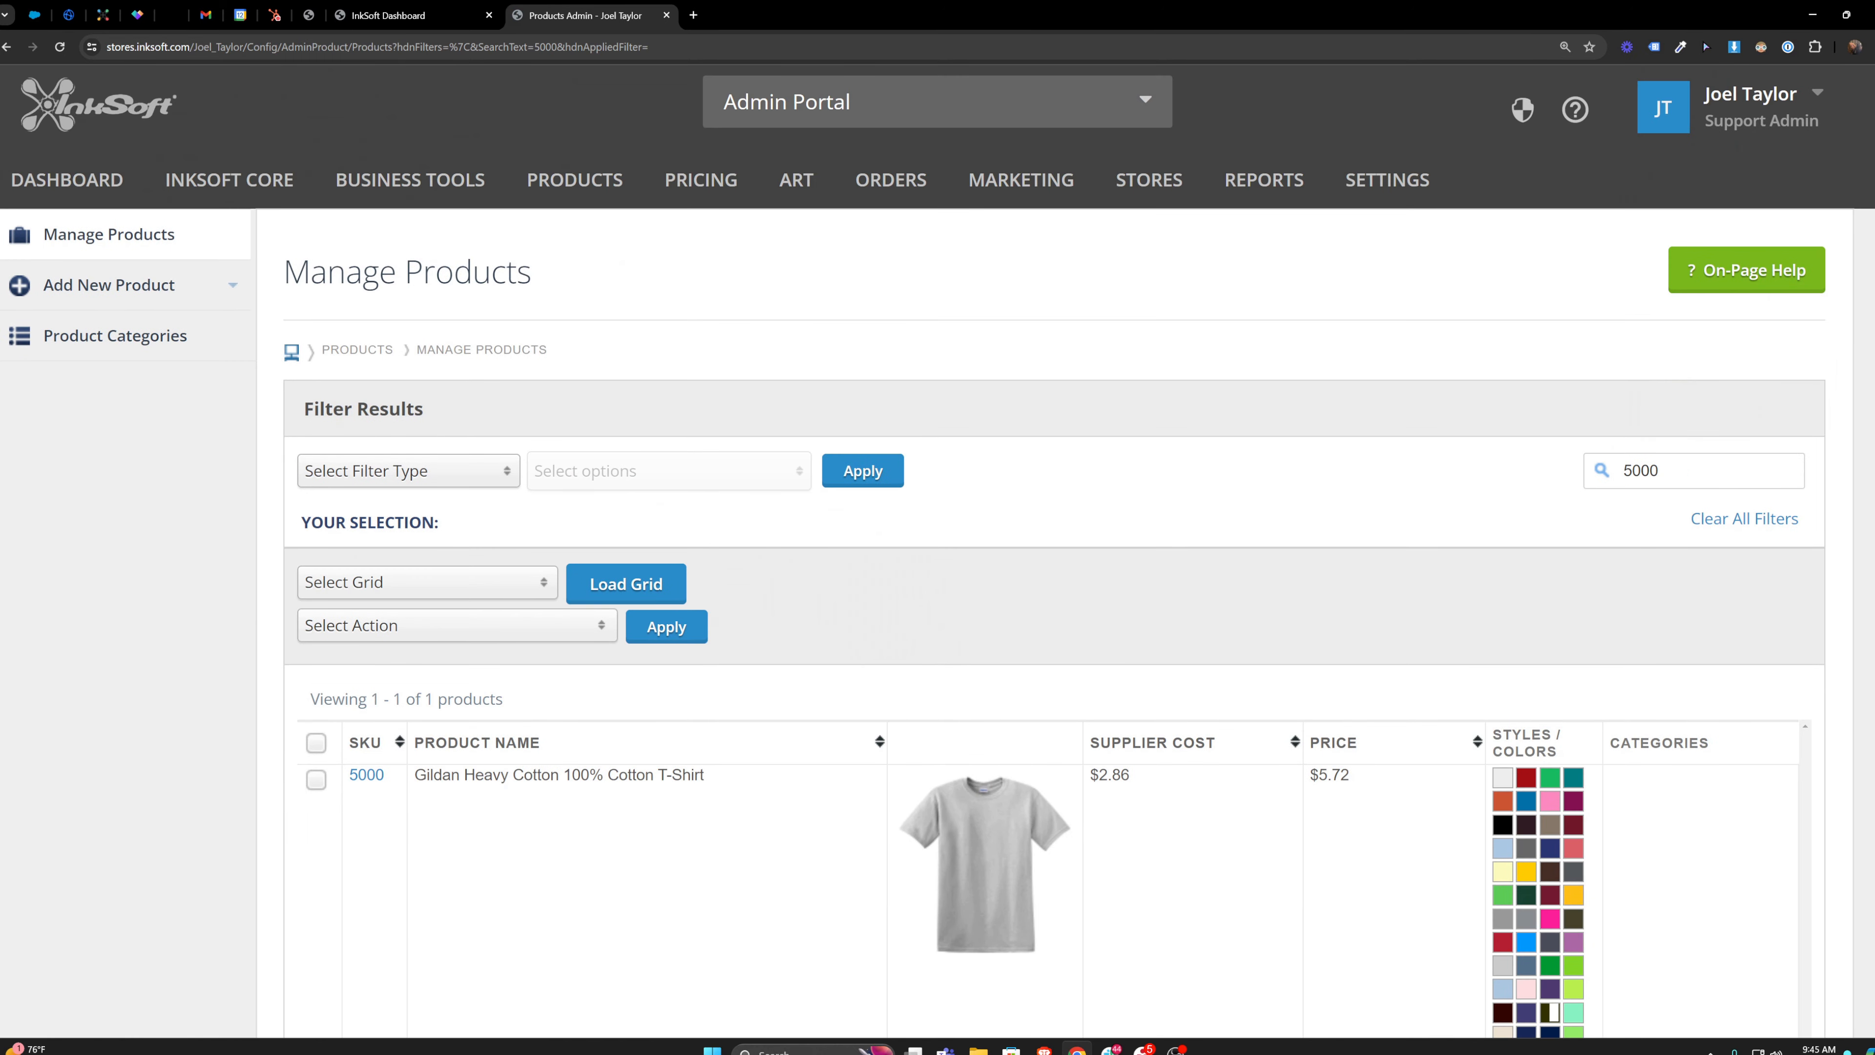
{"action": "left_click", "coordinate": [363, 776]}
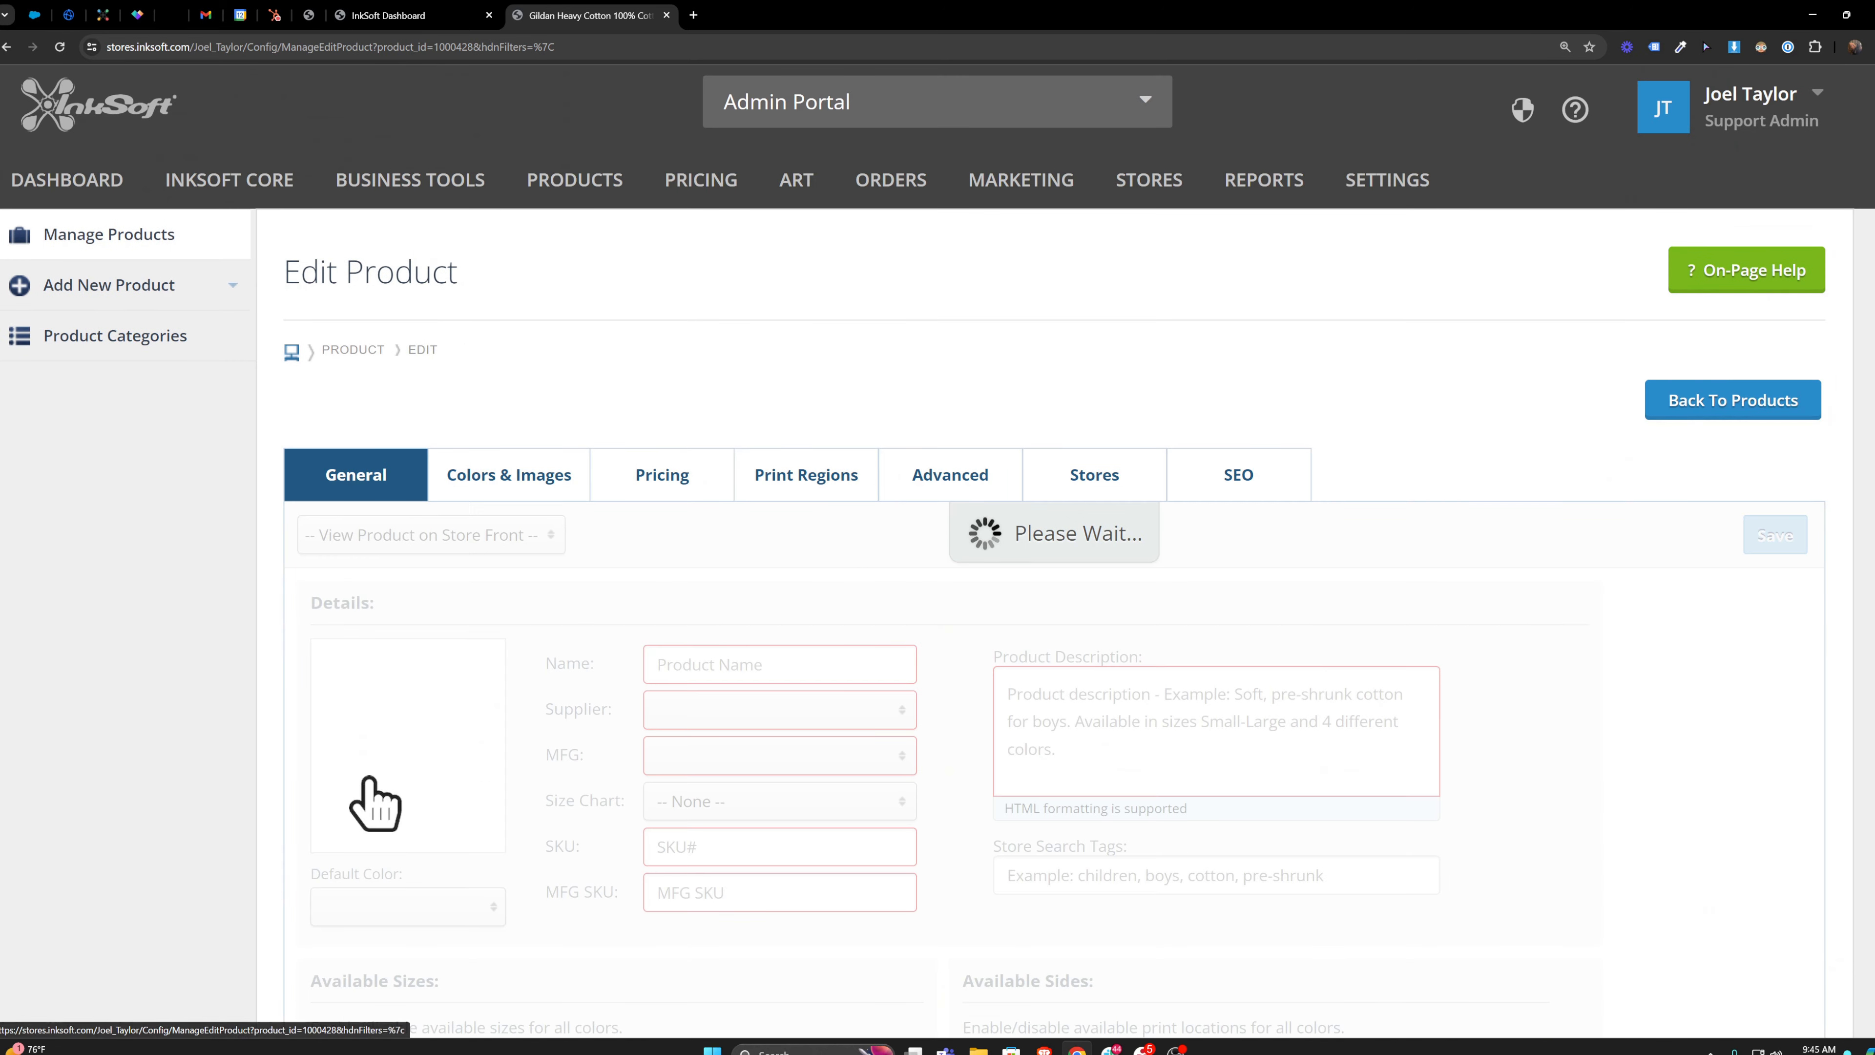
- Enable Embroidery as a decoration method in the T-shirt's printing capabilities
{"action": "scroll", "coordinate": [904, 791], "scroll_direction": "down", "scroll_amount": 5}
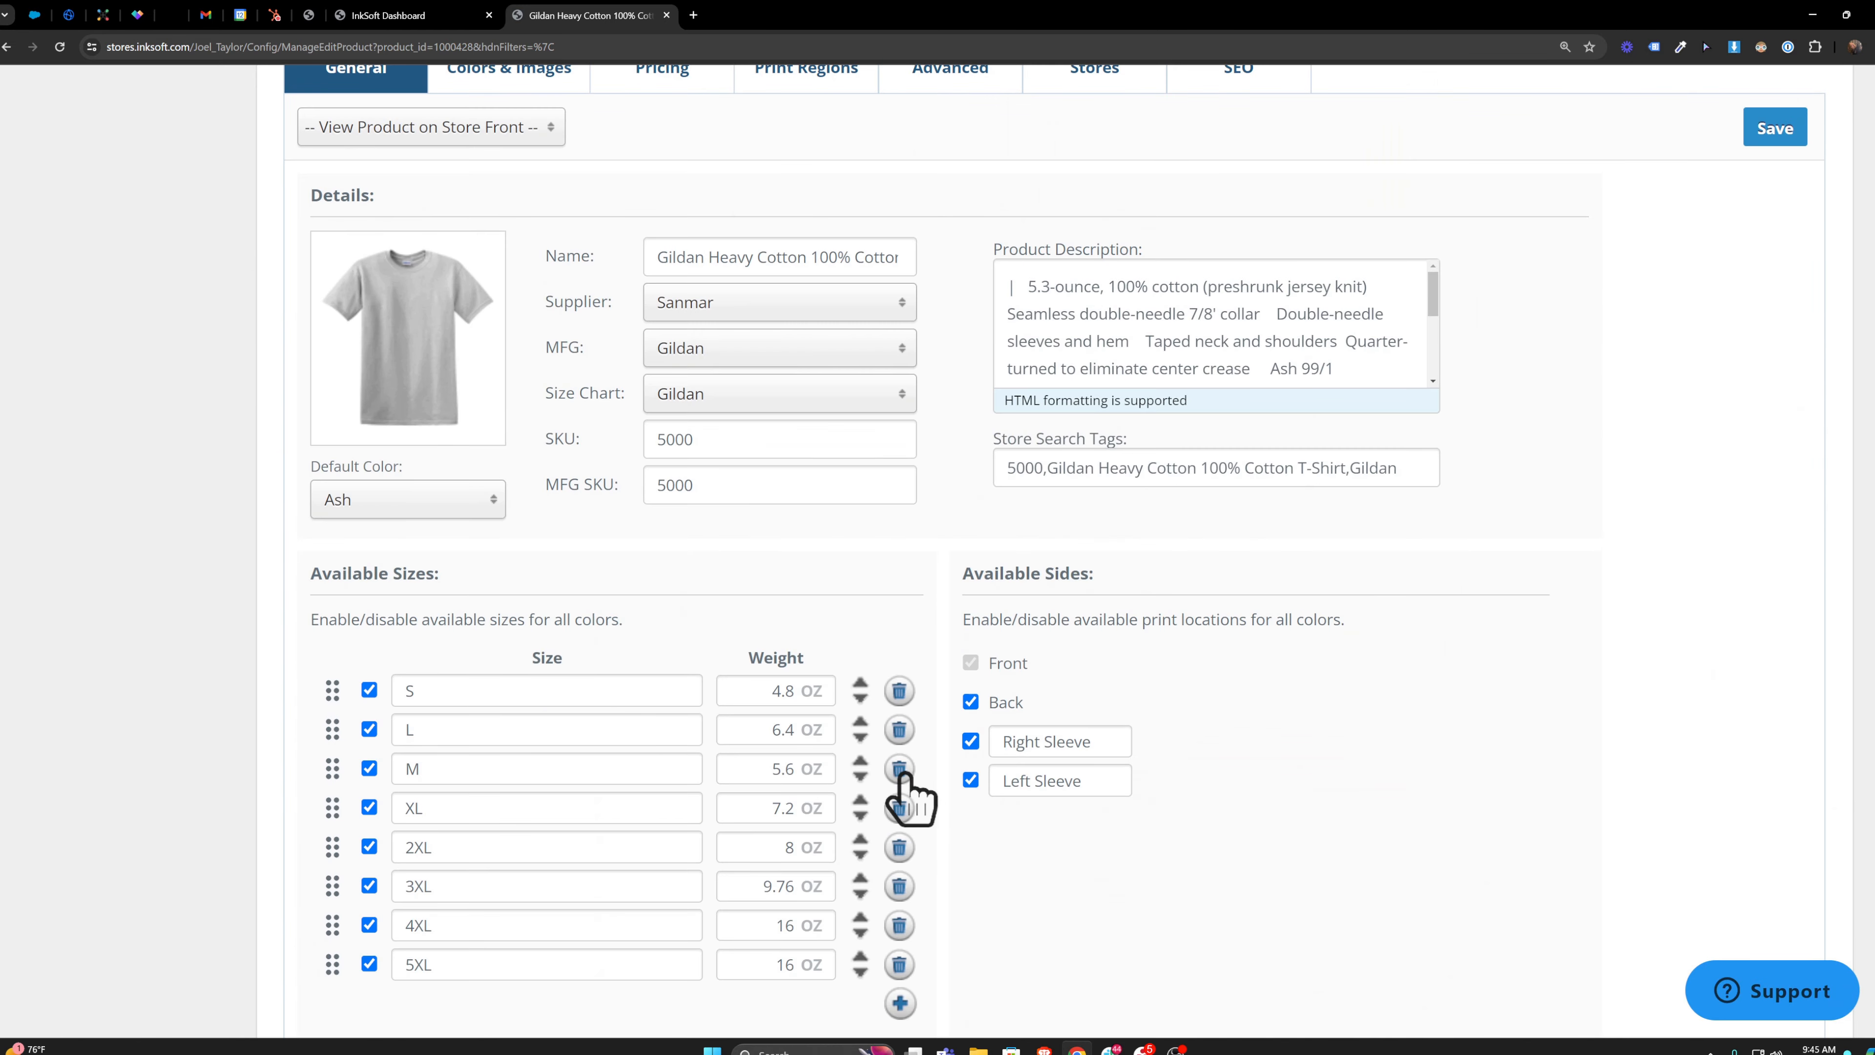
{"action": "scroll", "coordinate": [905, 775], "scroll_direction": "down", "scroll_amount": 20}
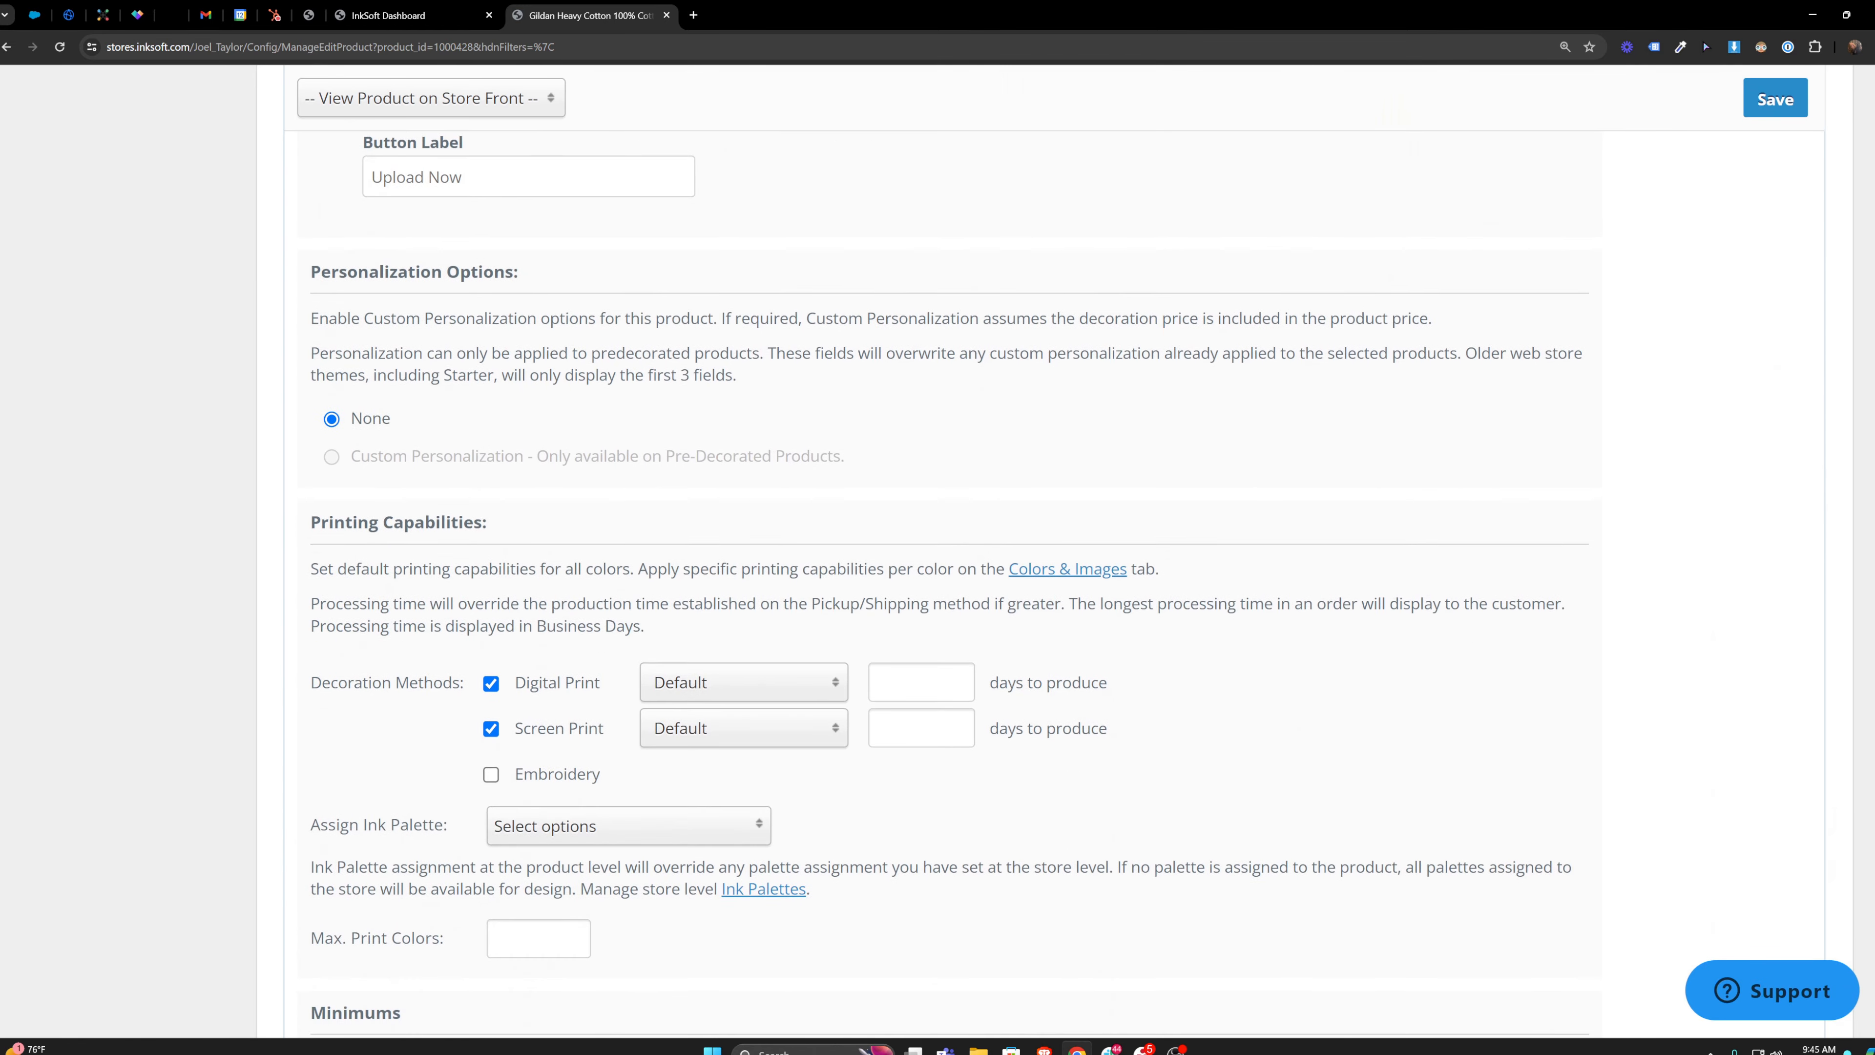
{"action": "left_click_drag", "start_coordinate": [495, 519], "coordinate": [306, 533]}
{"action": "left_click", "coordinate": [596, 525]}
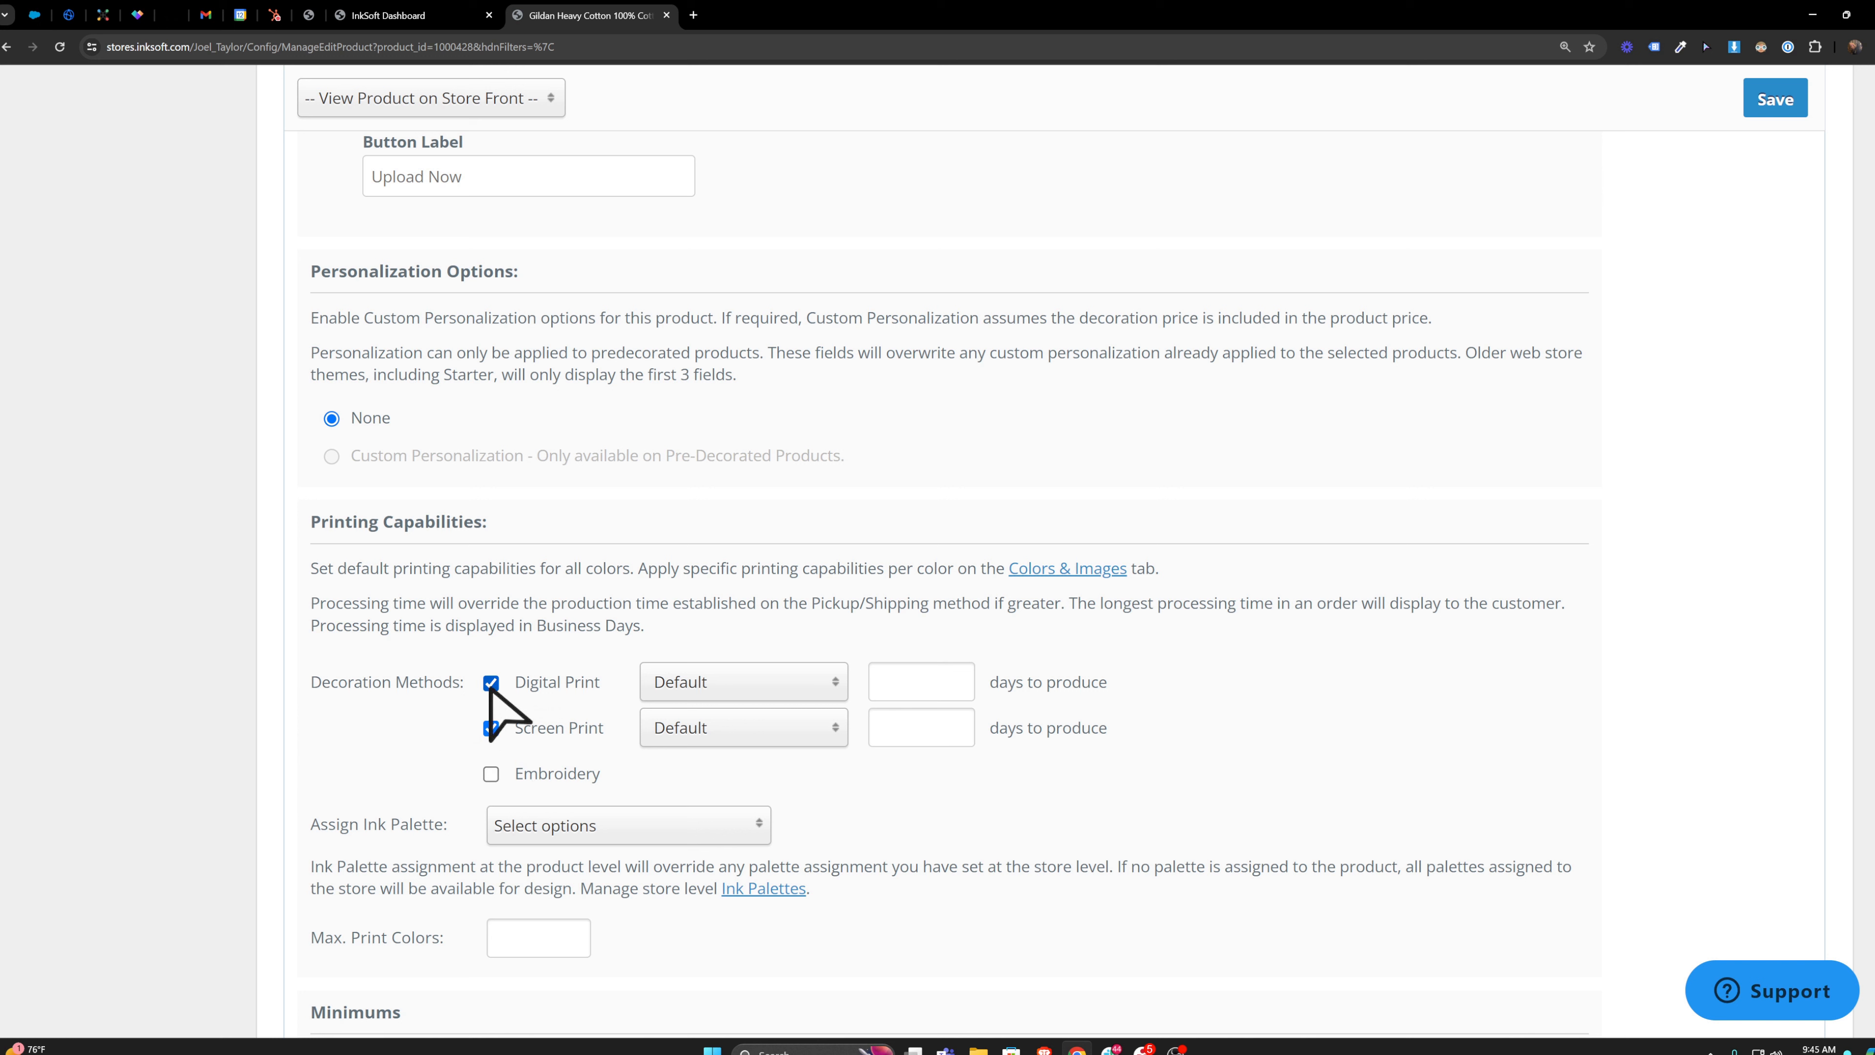
{"action": "left_click_drag", "start_coordinate": [600, 776], "coordinate": [517, 777]}
- Review the pricing models available for Digital Print and Screen Print, keeping Default for both
{"action": "left_click", "coordinate": [739, 685]}
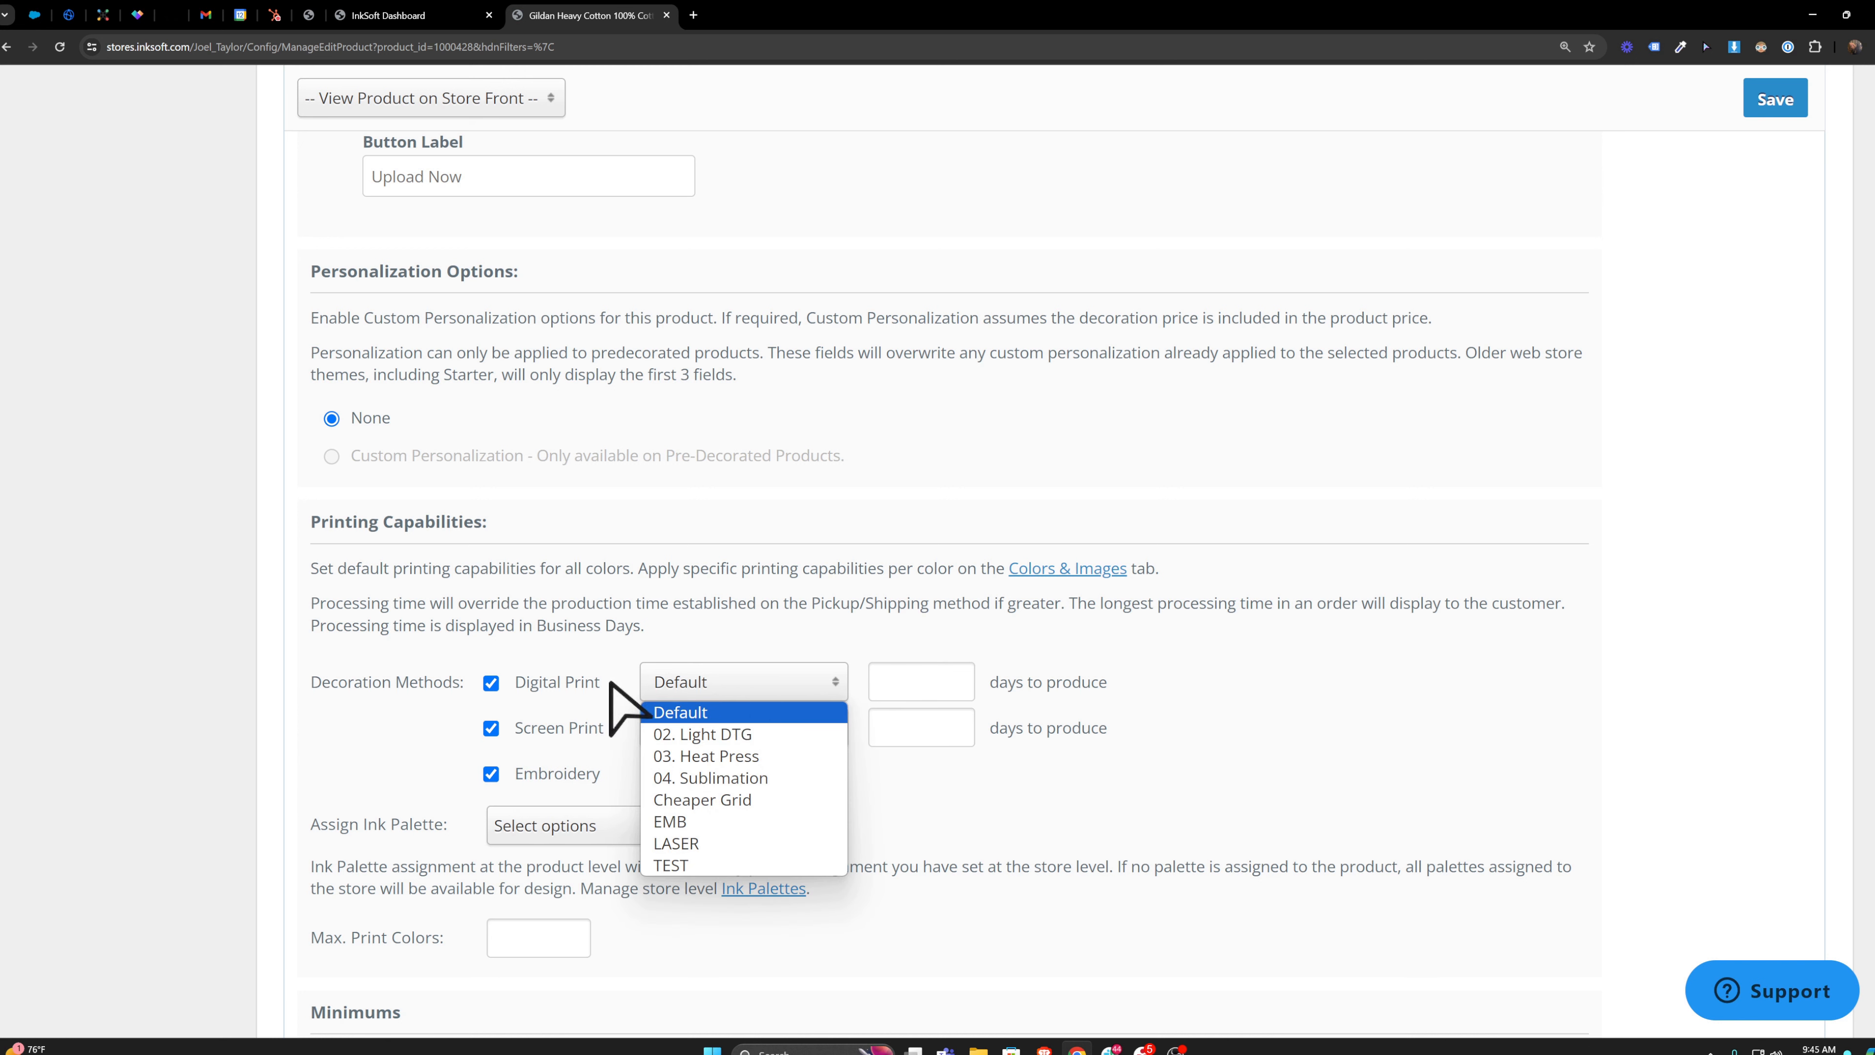
{"action": "left_click", "coordinate": [711, 679]}
{"action": "left_click", "coordinate": [701, 727]}
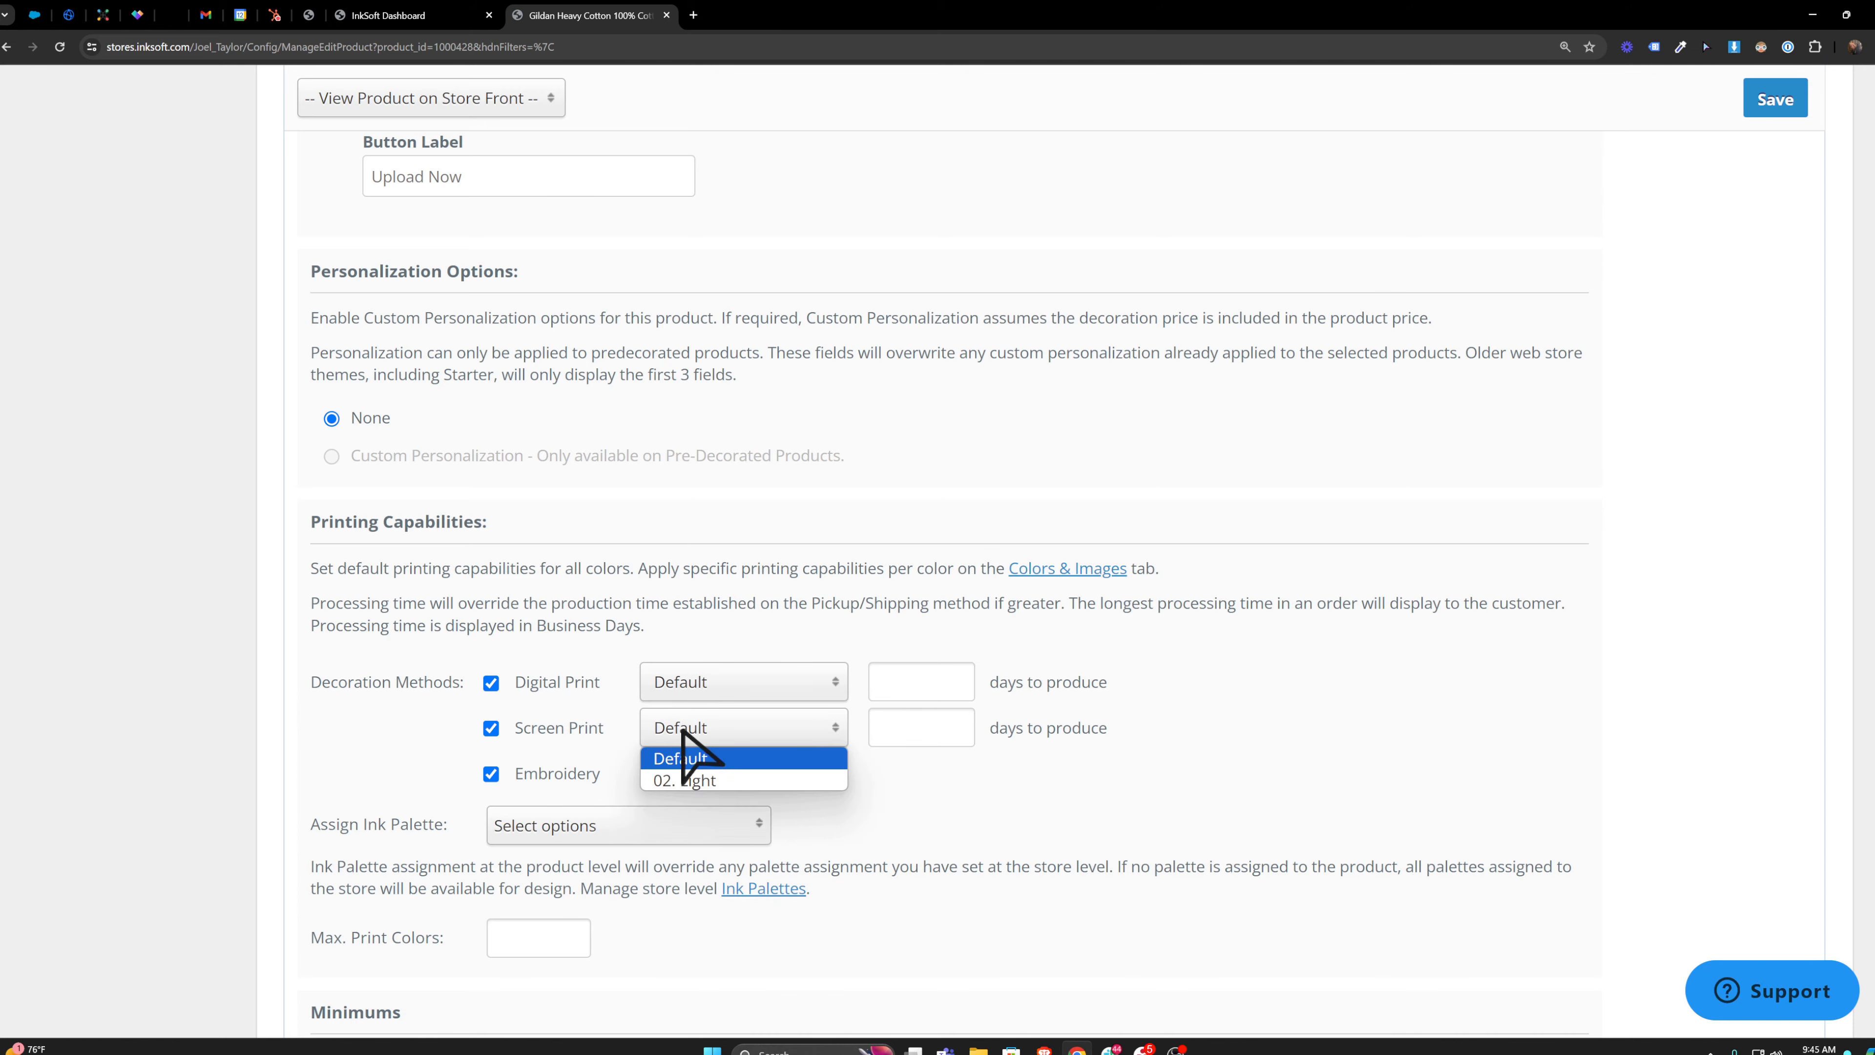
{"action": "left_click", "coordinate": [697, 758]}
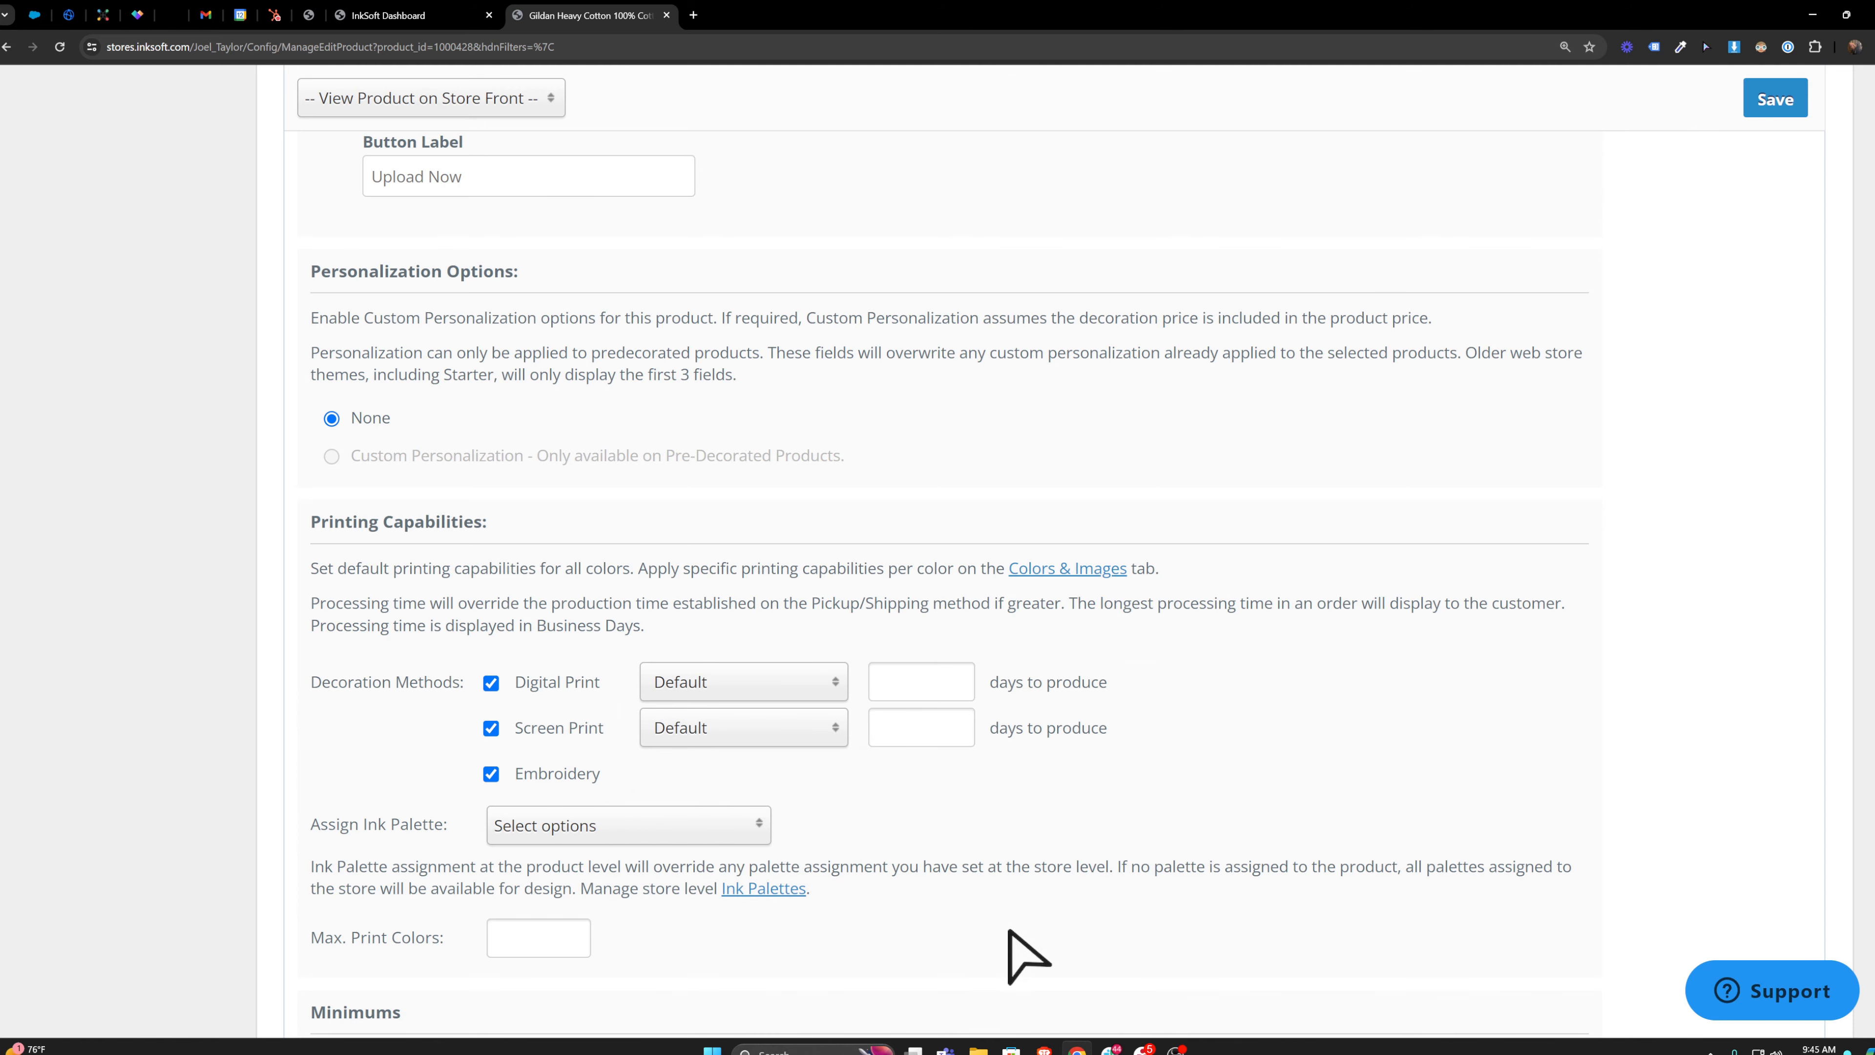
- Open the Digital Print Pricing and Screen Print Pricing pages in separate browser tabs and switch to the digital one
{"action": "scroll", "coordinate": [1025, 959], "scroll_direction": "up", "scroll_amount": 15}
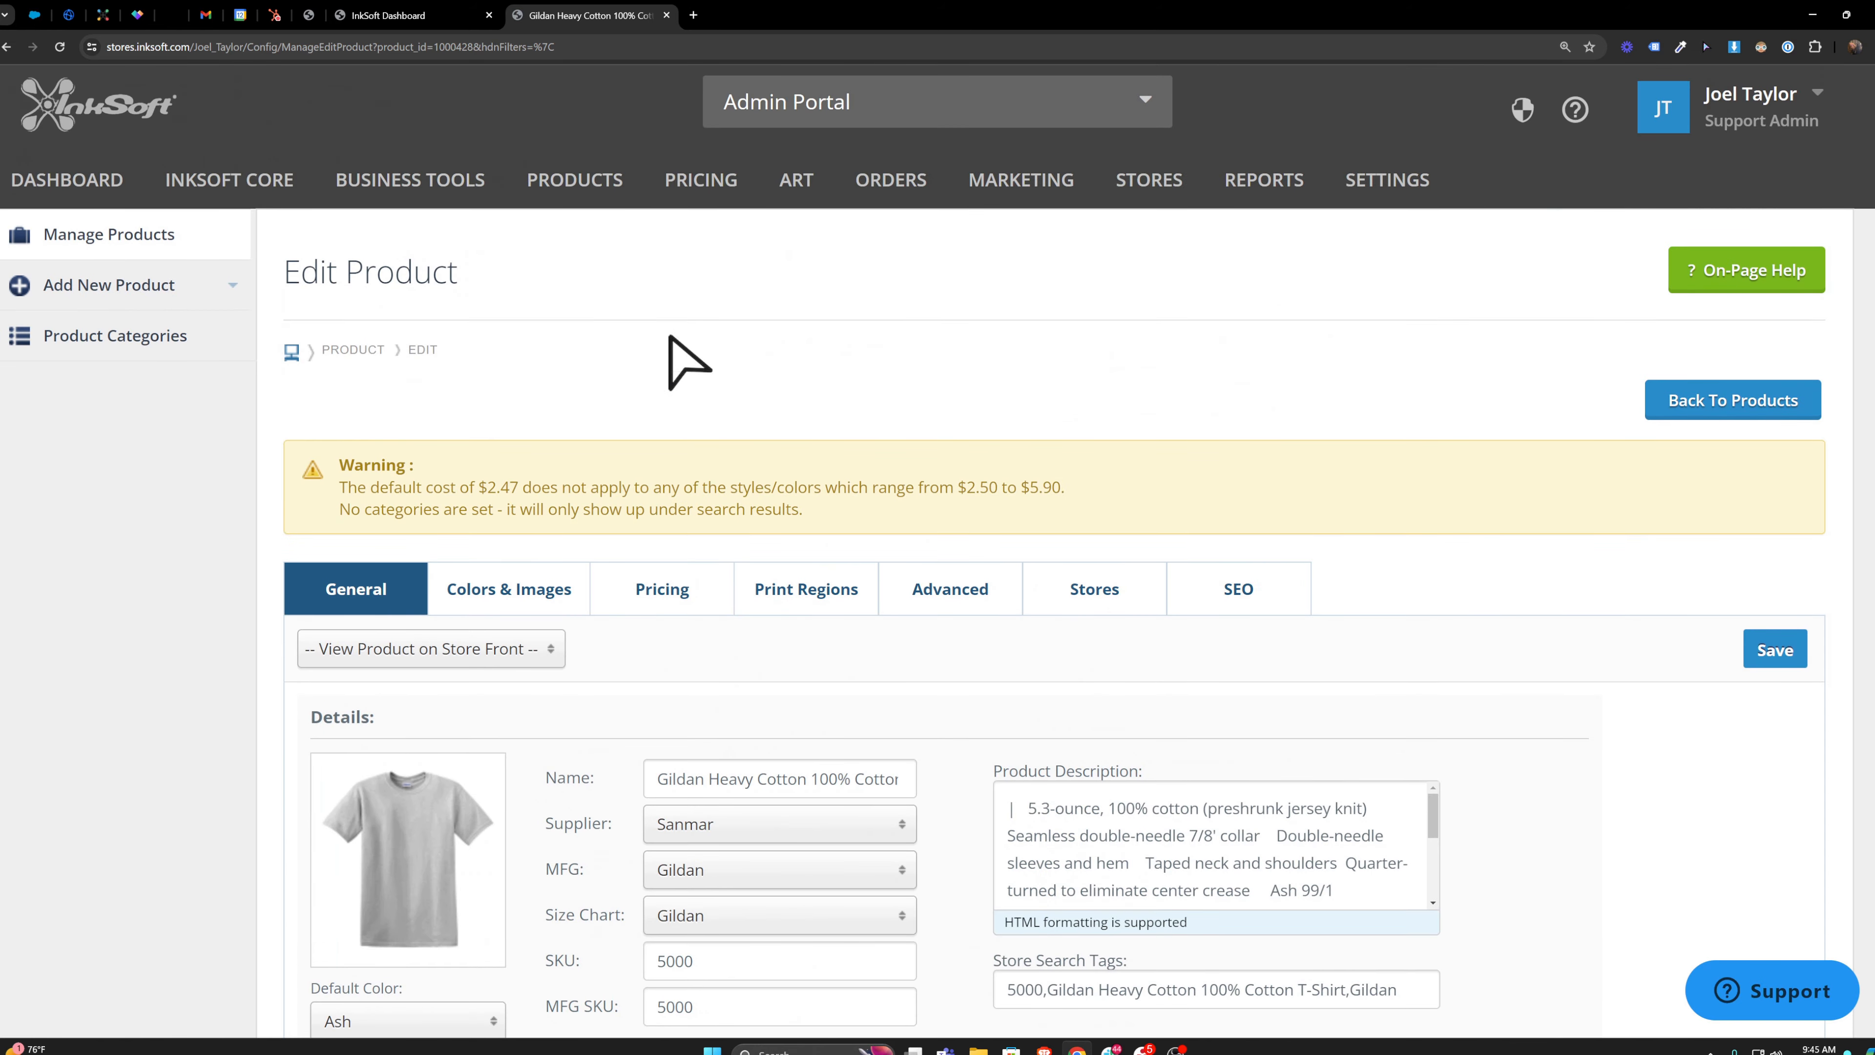
{"action": "mouse_move", "coordinate": [691, 196]}
{"action": "mouse_move", "coordinate": [730, 292]}
{"action": "right_click", "coordinate": [1079, 290]}
{"action": "left_click", "coordinate": [1149, 305]}
{"action": "right_click", "coordinate": [1075, 347]}
{"action": "left_click", "coordinate": [1134, 362]}
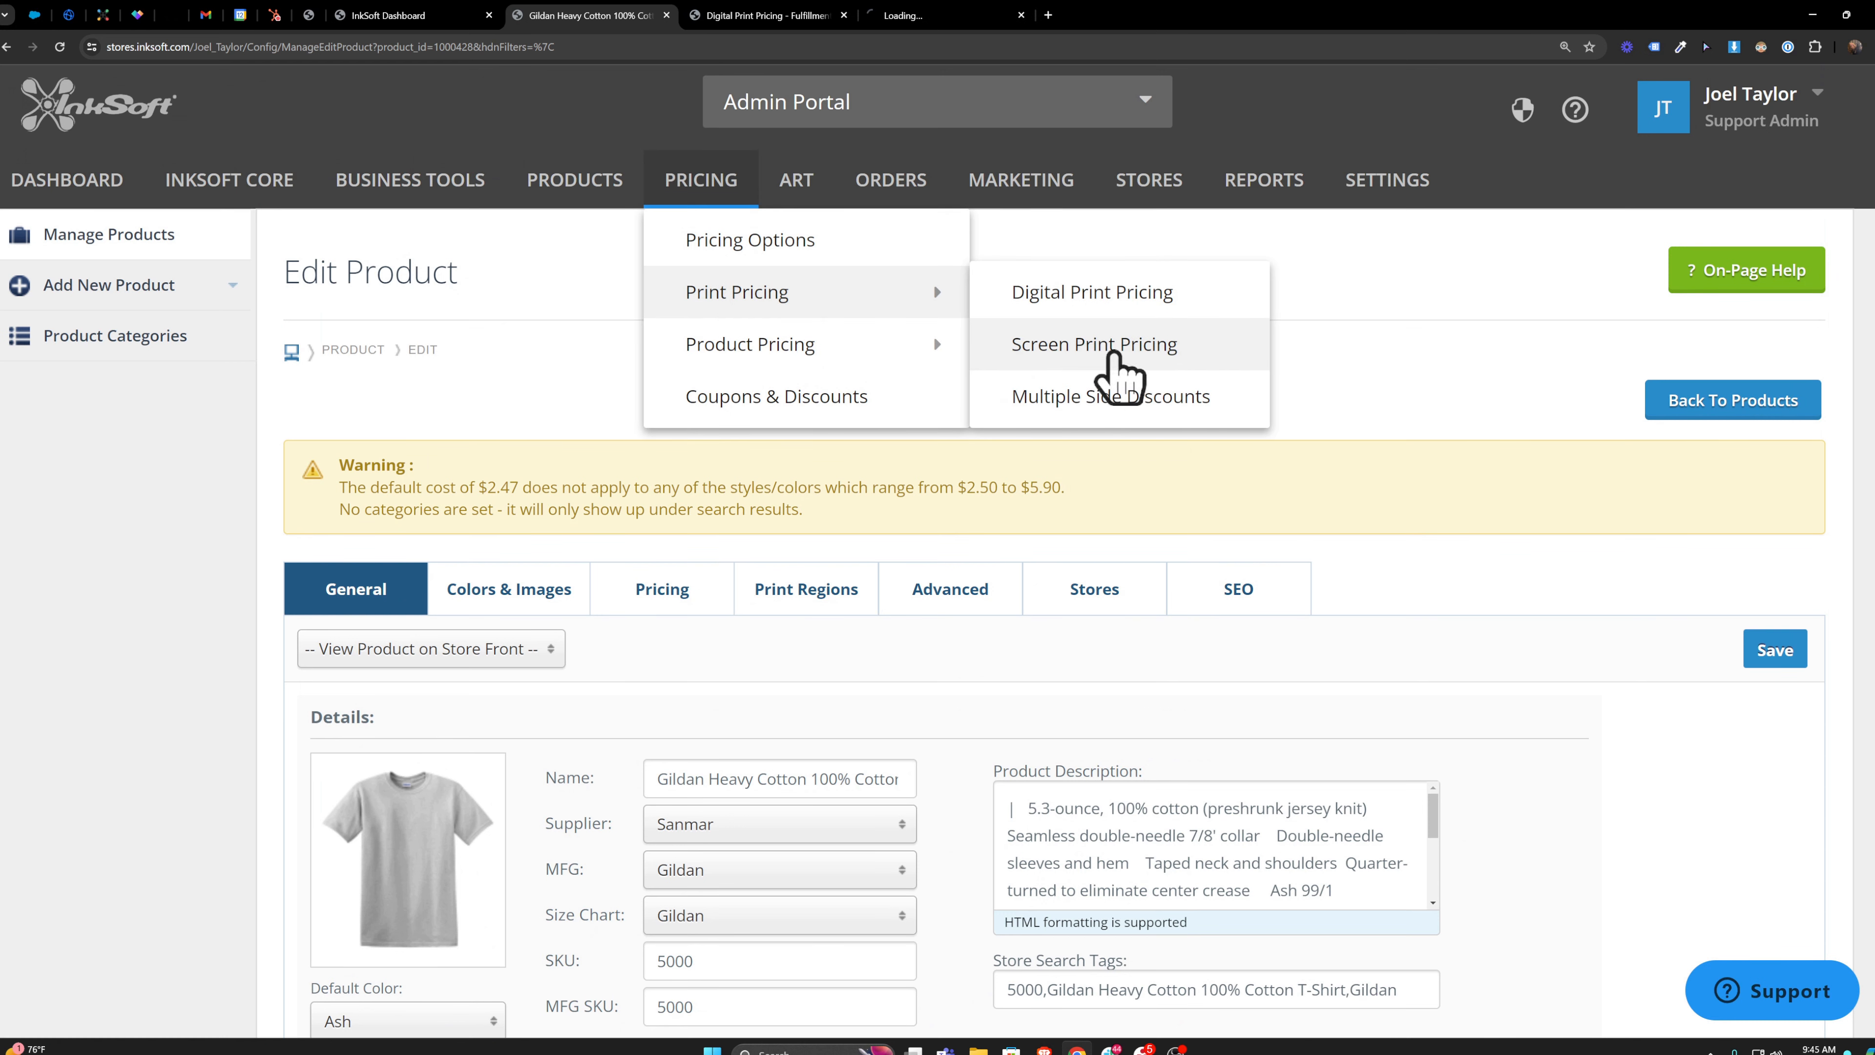
{"action": "key", "text": "ctrl+Tab"}
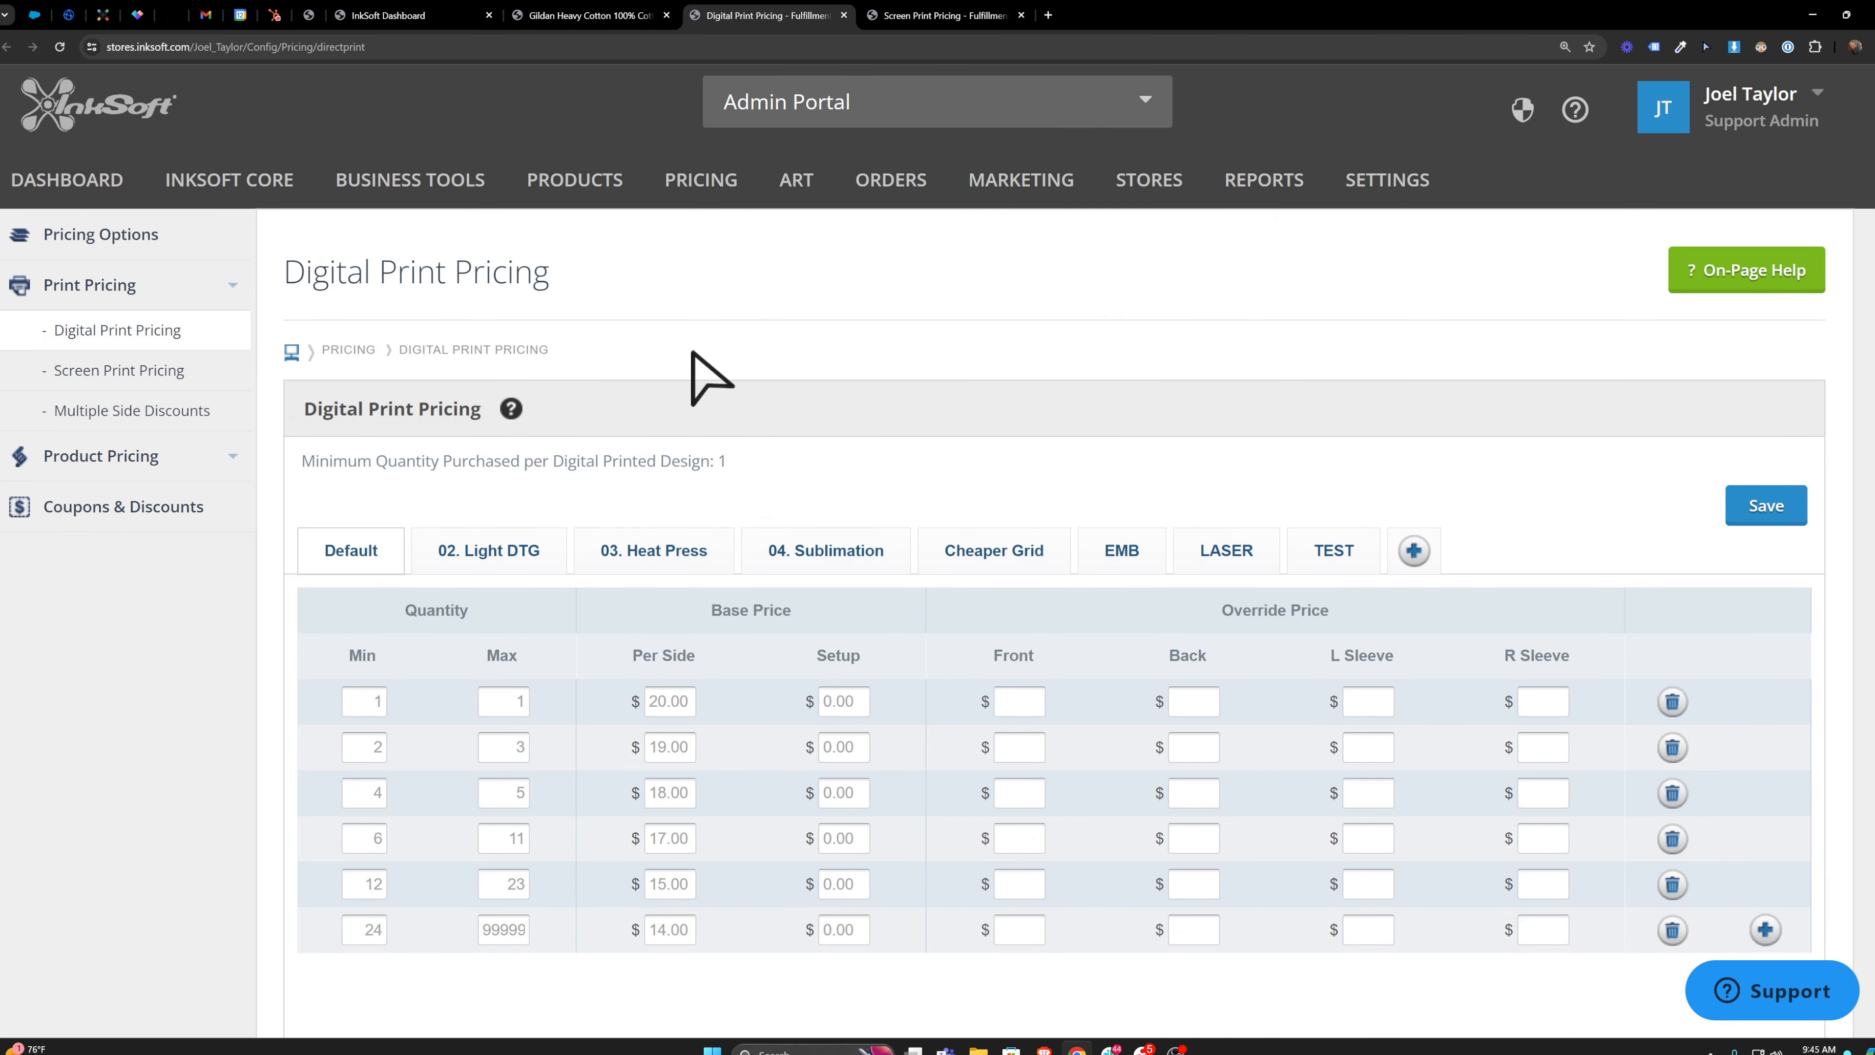
- Examine the Default digital print grid's quantity ranges, per-side prices and the last tier's maximum quantity
{"action": "scroll", "coordinate": [708, 373], "scroll_direction": "down", "scroll_amount": 1}
{"action": "left_click_drag", "start_coordinate": [286, 197], "coordinate": [666, 218]}
{"action": "left_click", "coordinate": [687, 219]}
{"action": "double_click", "coordinate": [517, 627]}
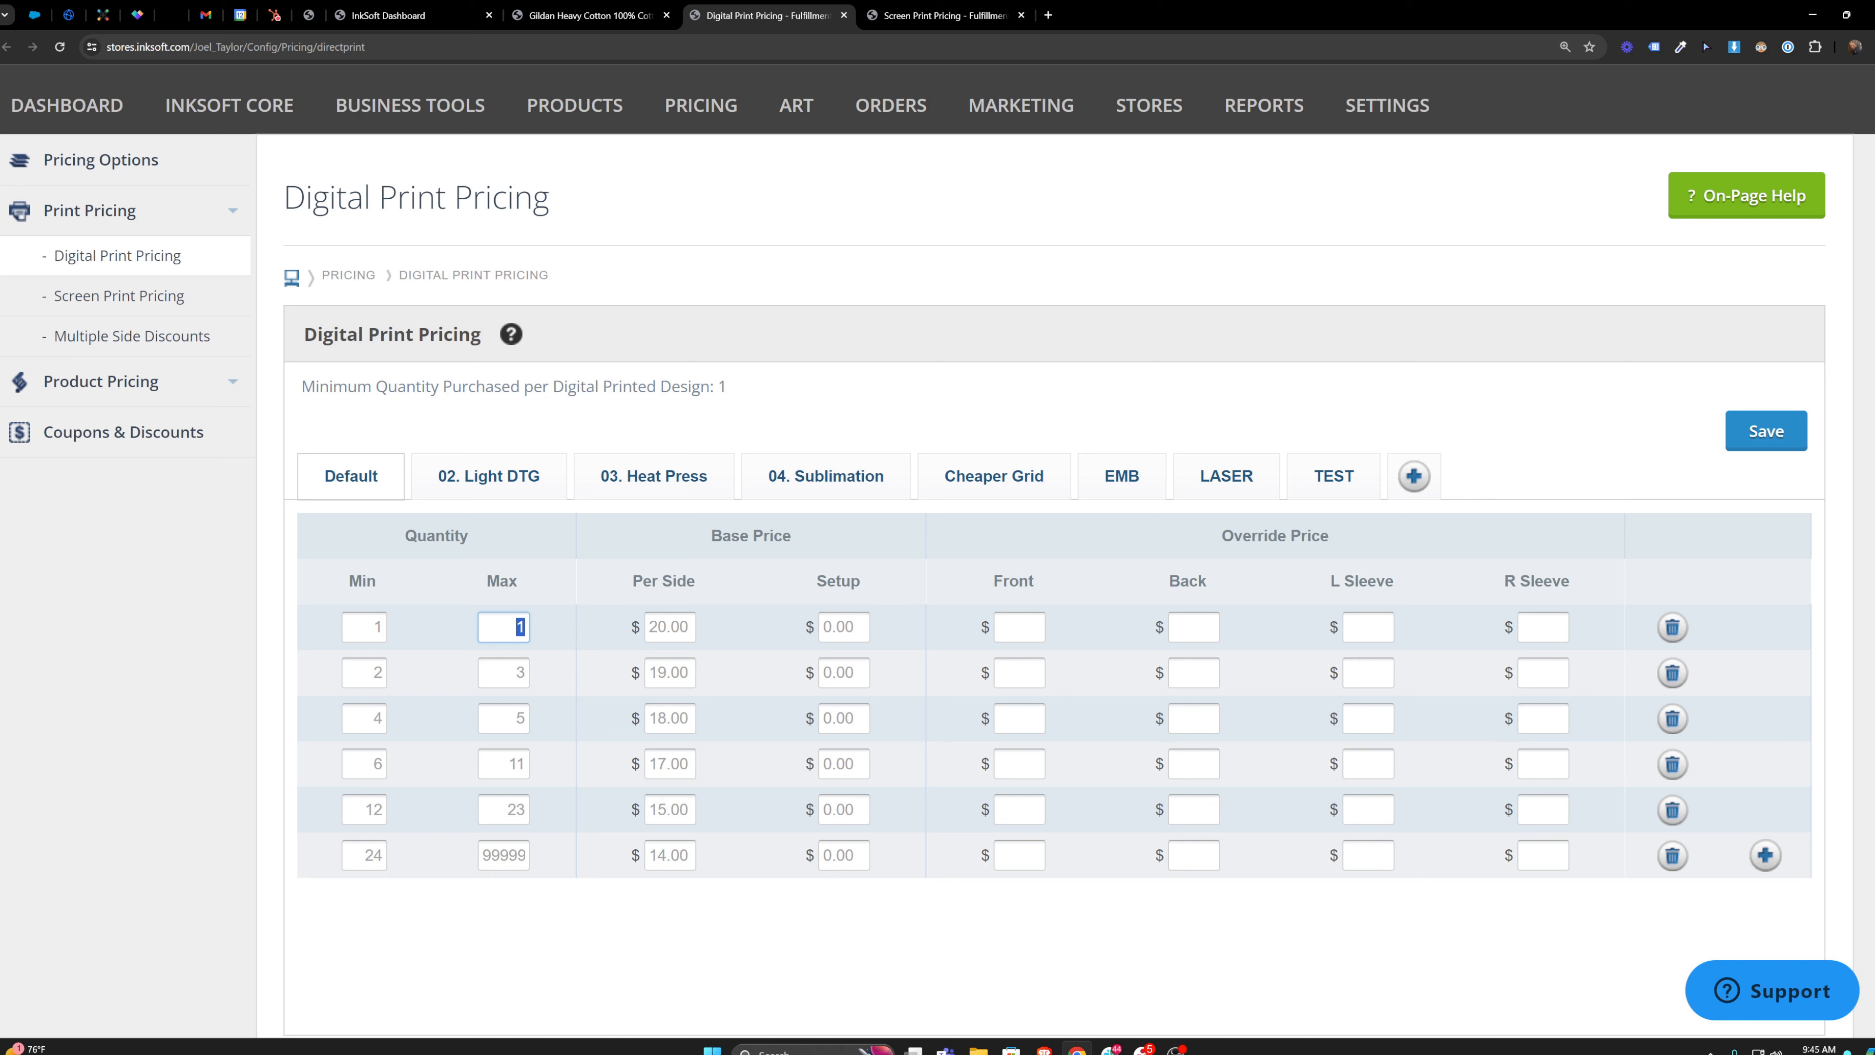
{"action": "key", "text": "Tab"}
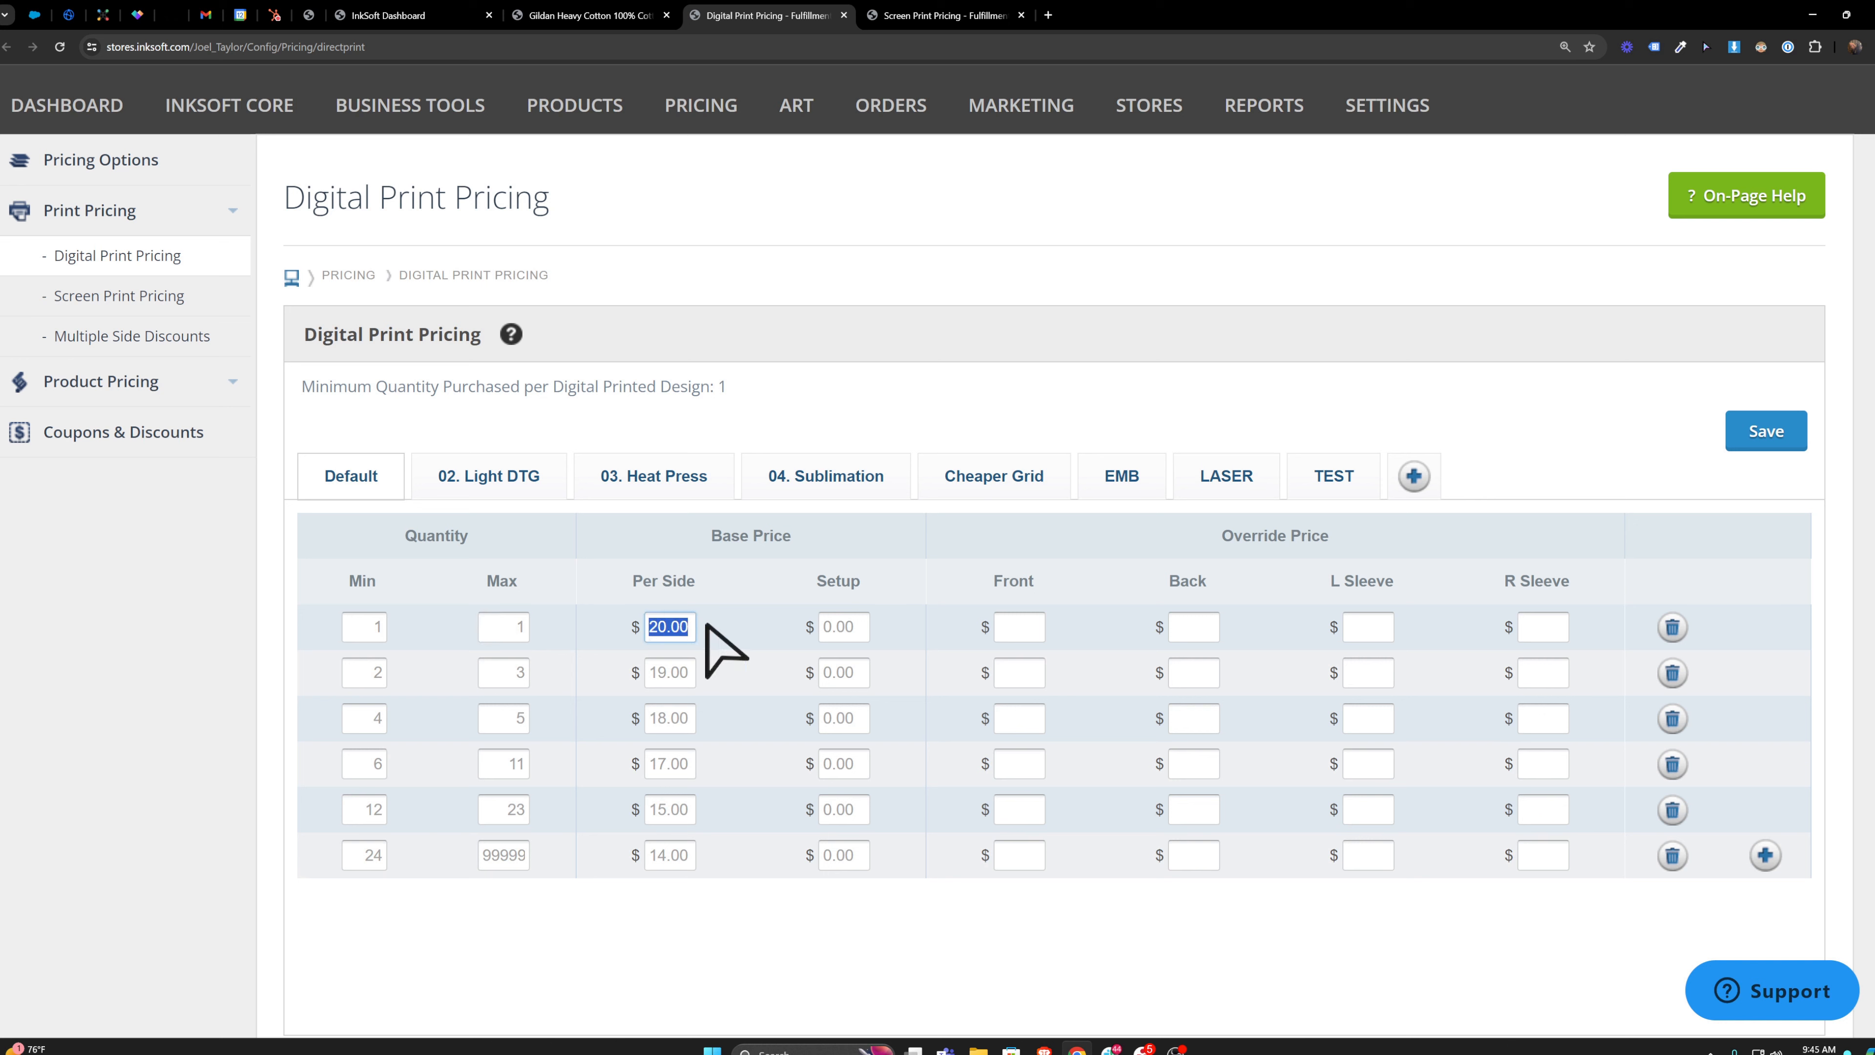
{"action": "left_click_drag", "start_coordinate": [636, 581], "coordinate": [717, 585]}
{"action": "left_click", "coordinate": [731, 600]}
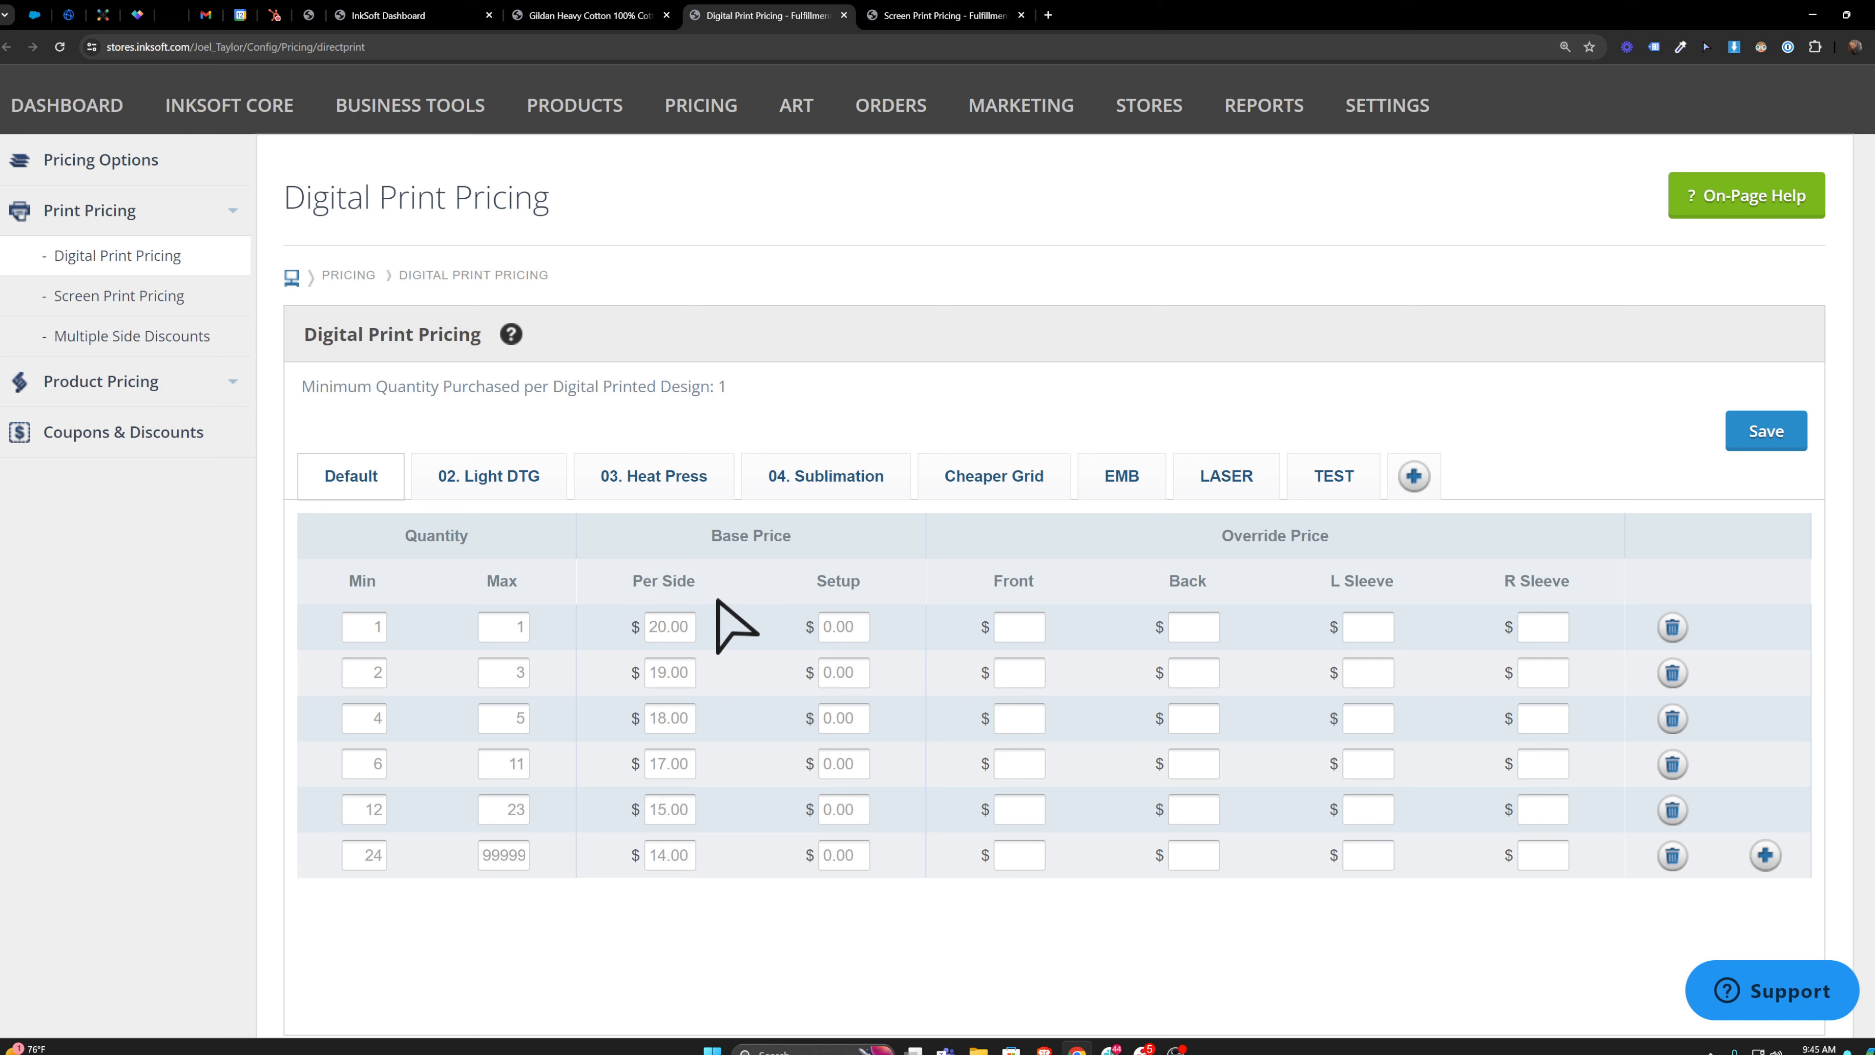
{"action": "left_click_drag", "start_coordinate": [691, 628], "coordinate": [611, 629]}
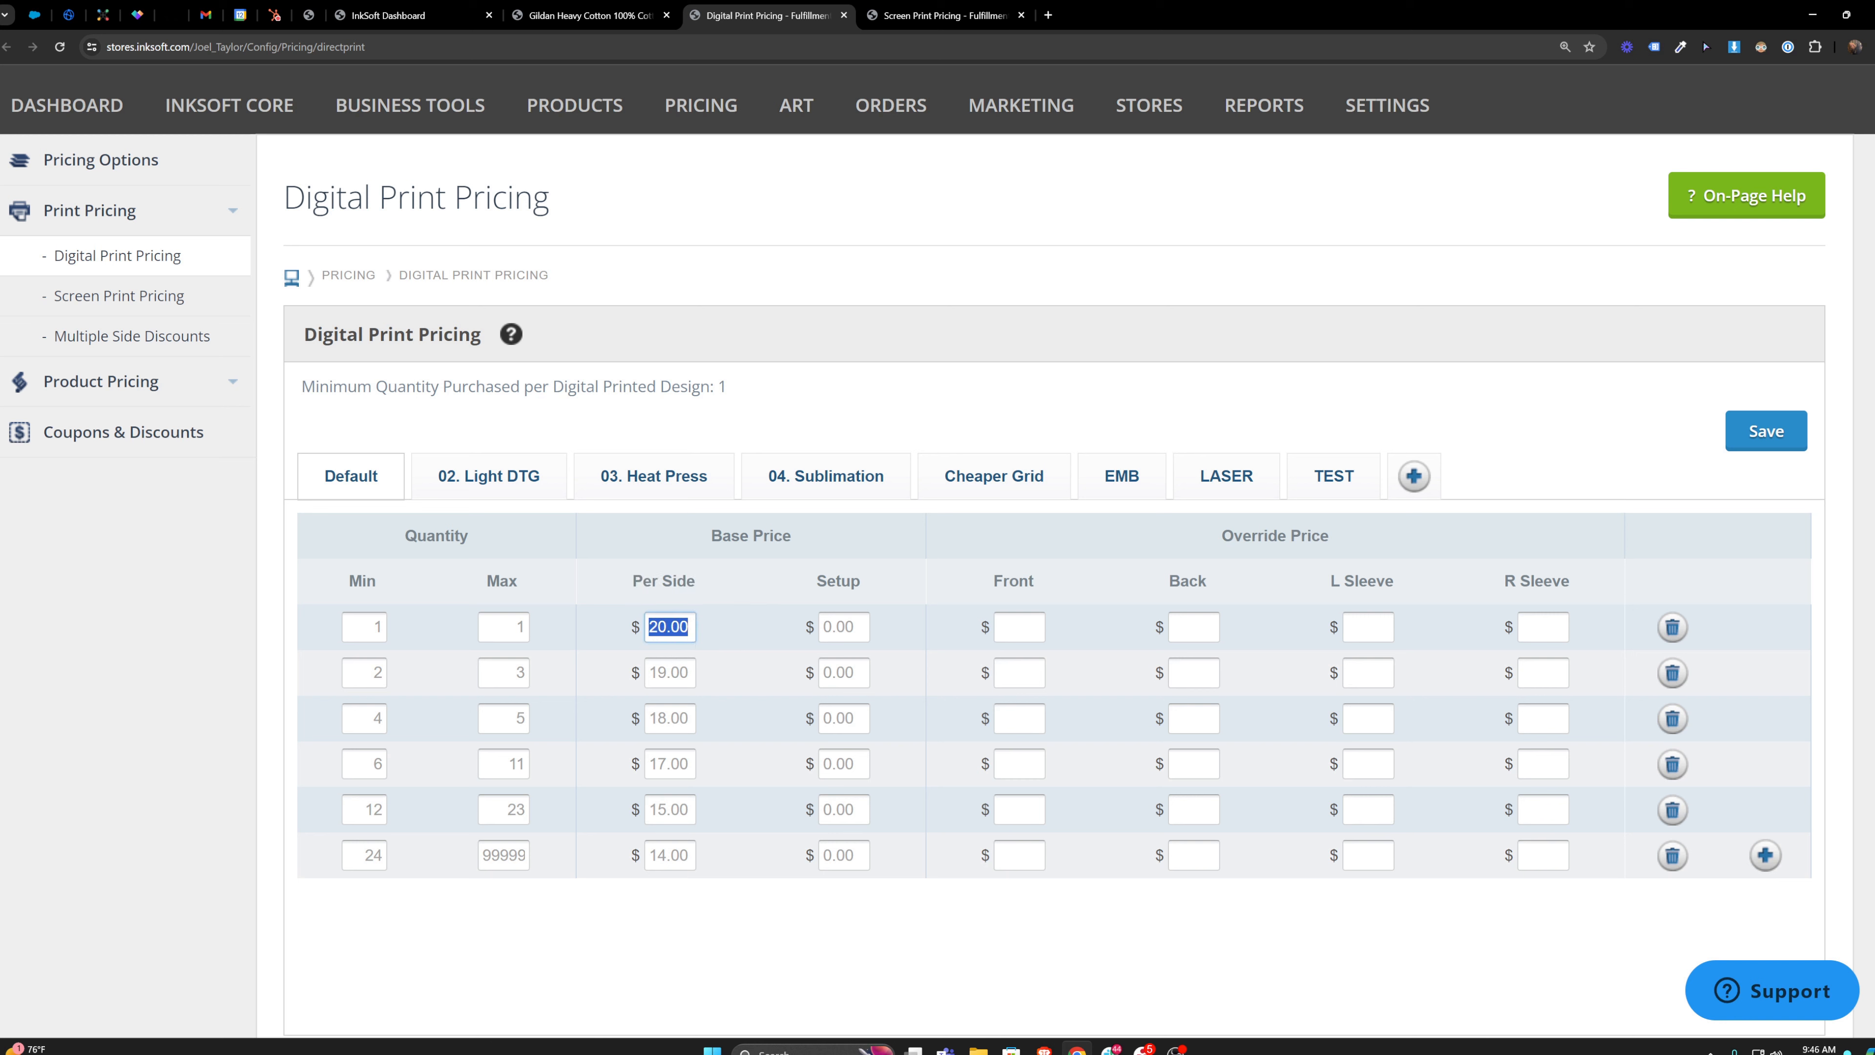
{"action": "left_click_drag", "start_coordinate": [700, 672], "coordinate": [646, 669]}
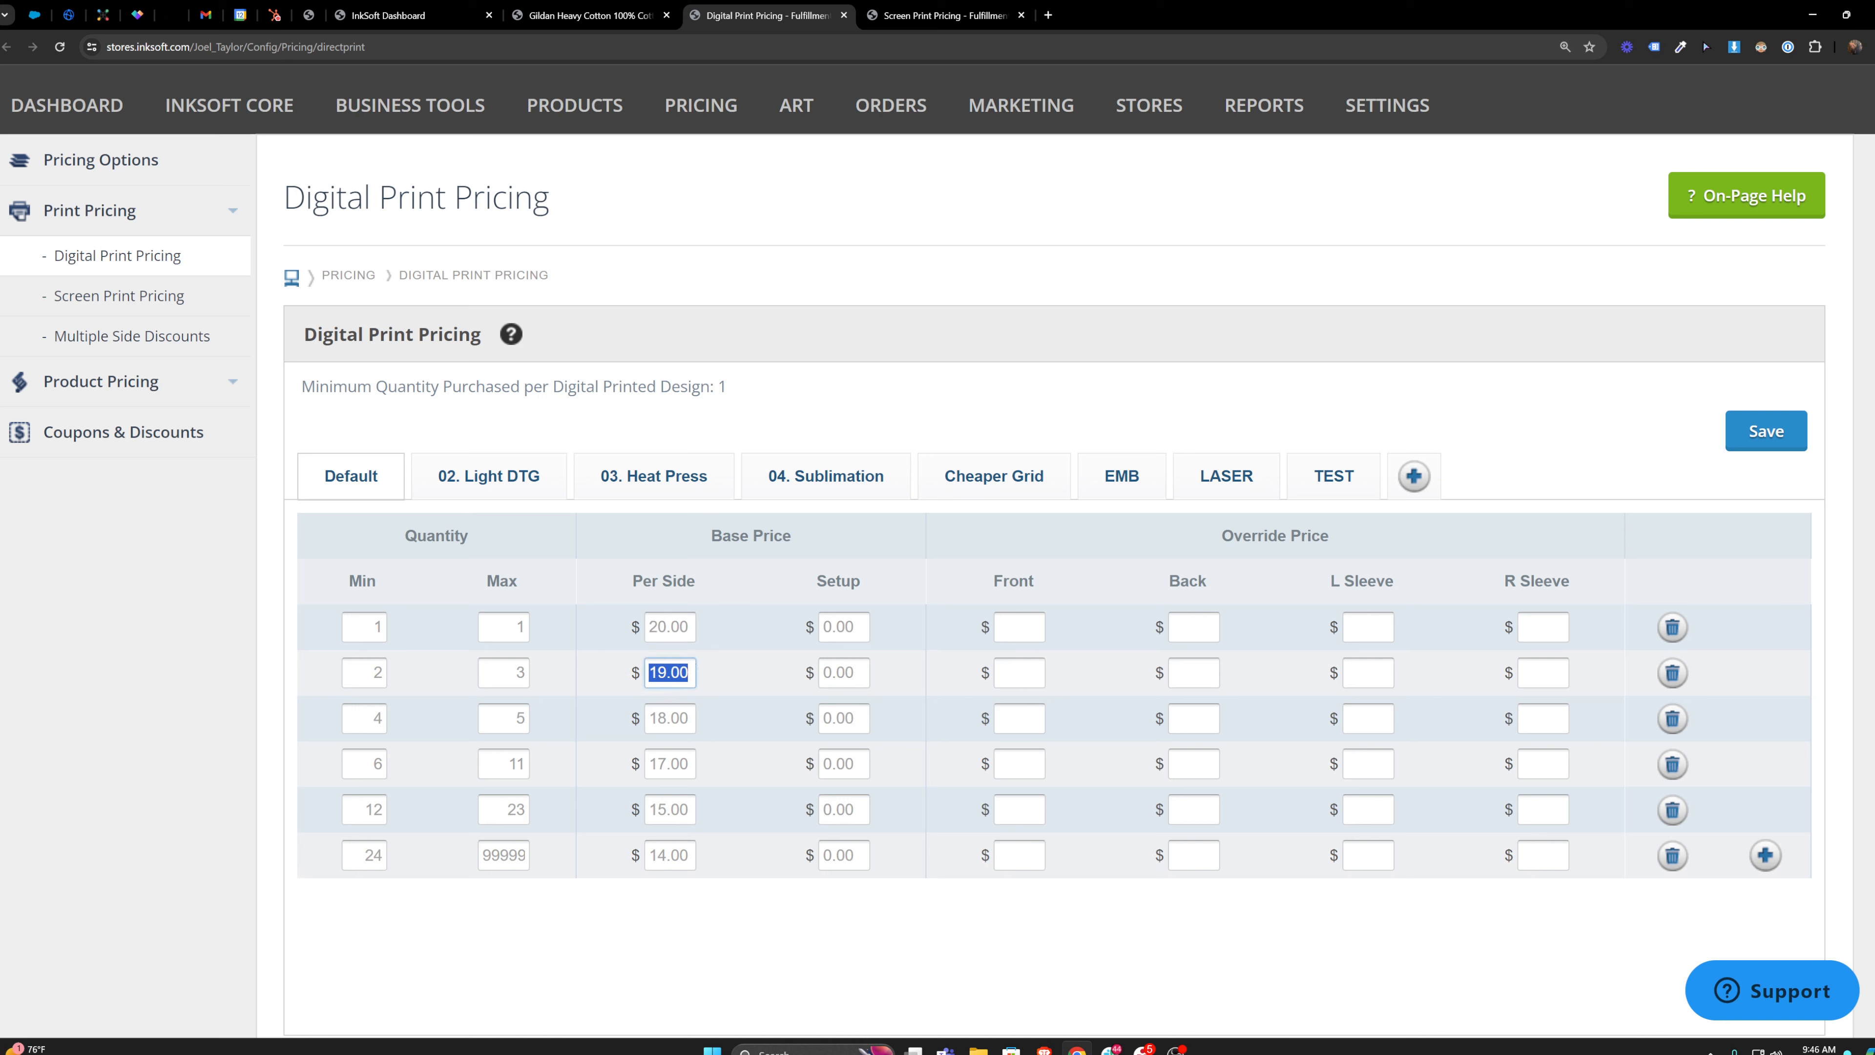
{"action": "mouse_move", "coordinate": [483, 856]}
{"action": "left_mouse_down"}
{"action": "mouse_move", "coordinate": [544, 861]}
{"action": "mouse_move", "coordinate": [475, 863]}
{"action": "left_mouse_up"}
{"action": "double_click", "coordinate": [509, 854]}
{"action": "left_click", "coordinate": [585, 919]}
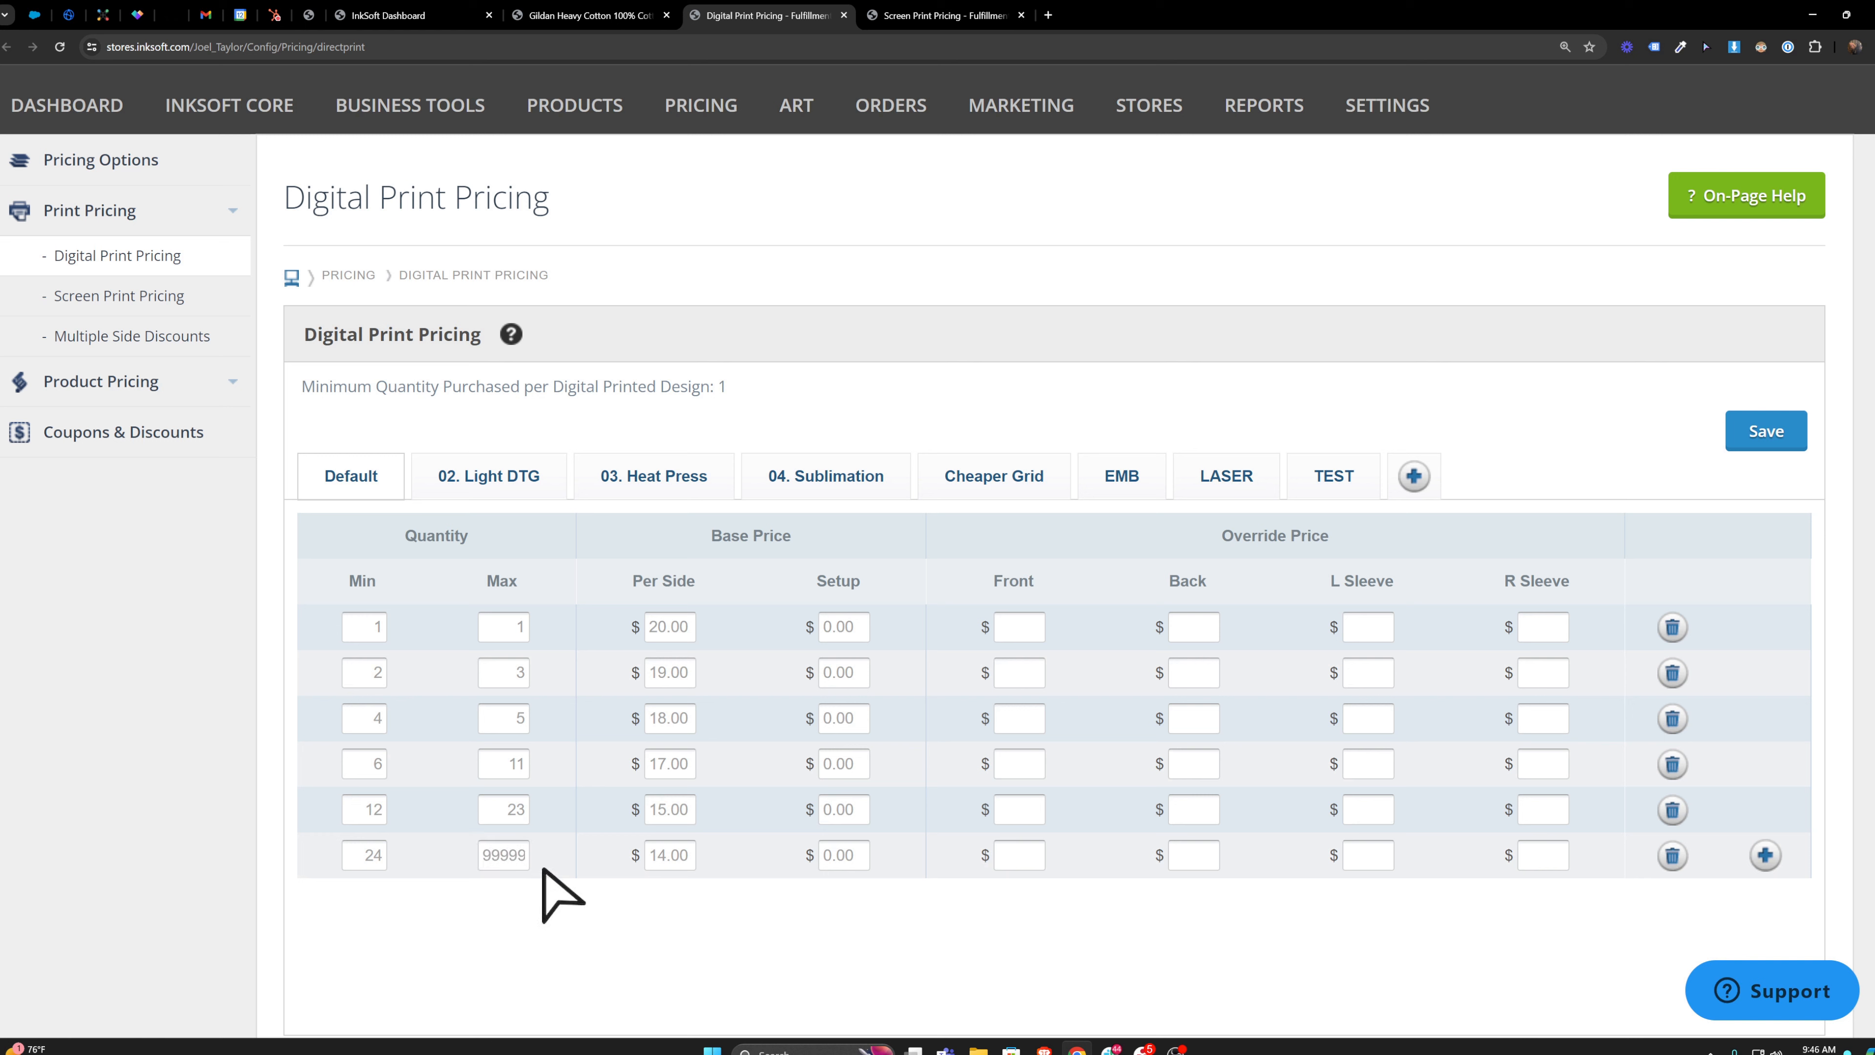
{"action": "left_click_drag", "start_coordinate": [518, 856], "coordinate": [443, 886]}
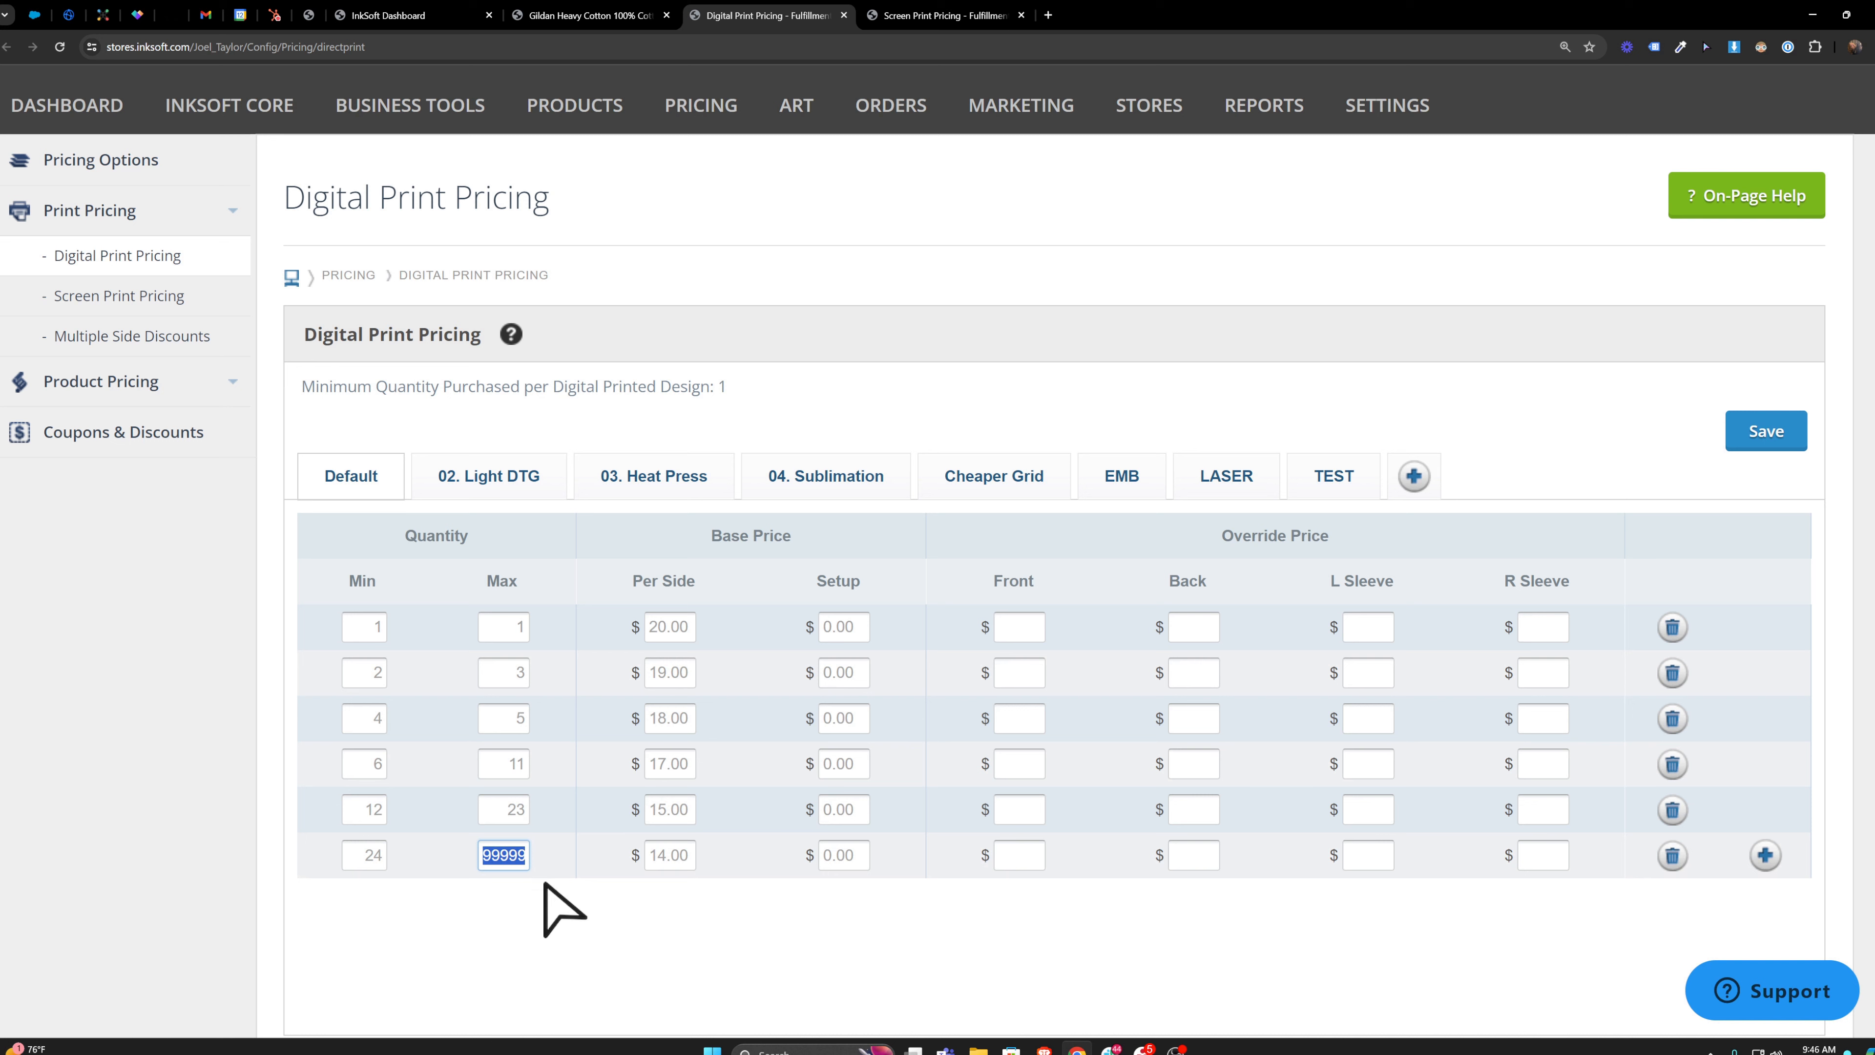
{"action": "left_click", "coordinate": [507, 916]}
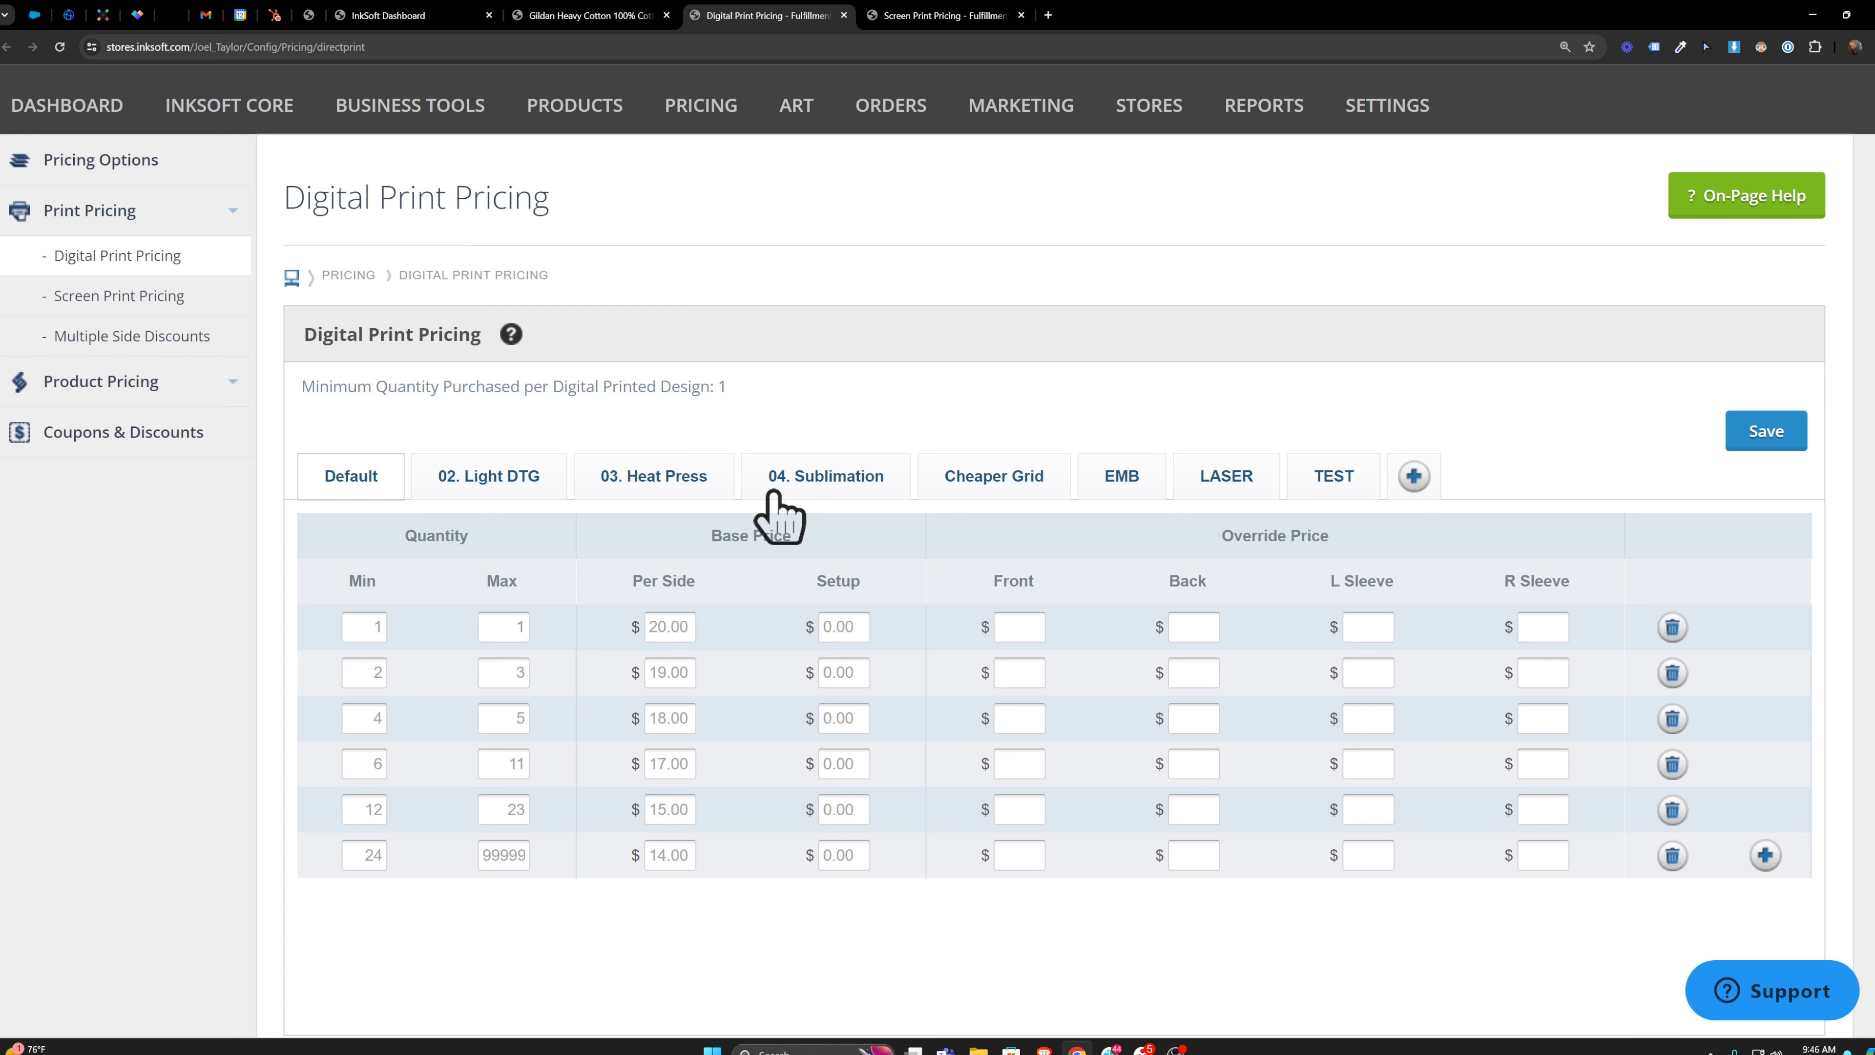
- Create a digital print pricing model named TEST 2 and add a quantity tier with a setup price of 35.00
{"action": "left_click", "coordinate": [1414, 476]}
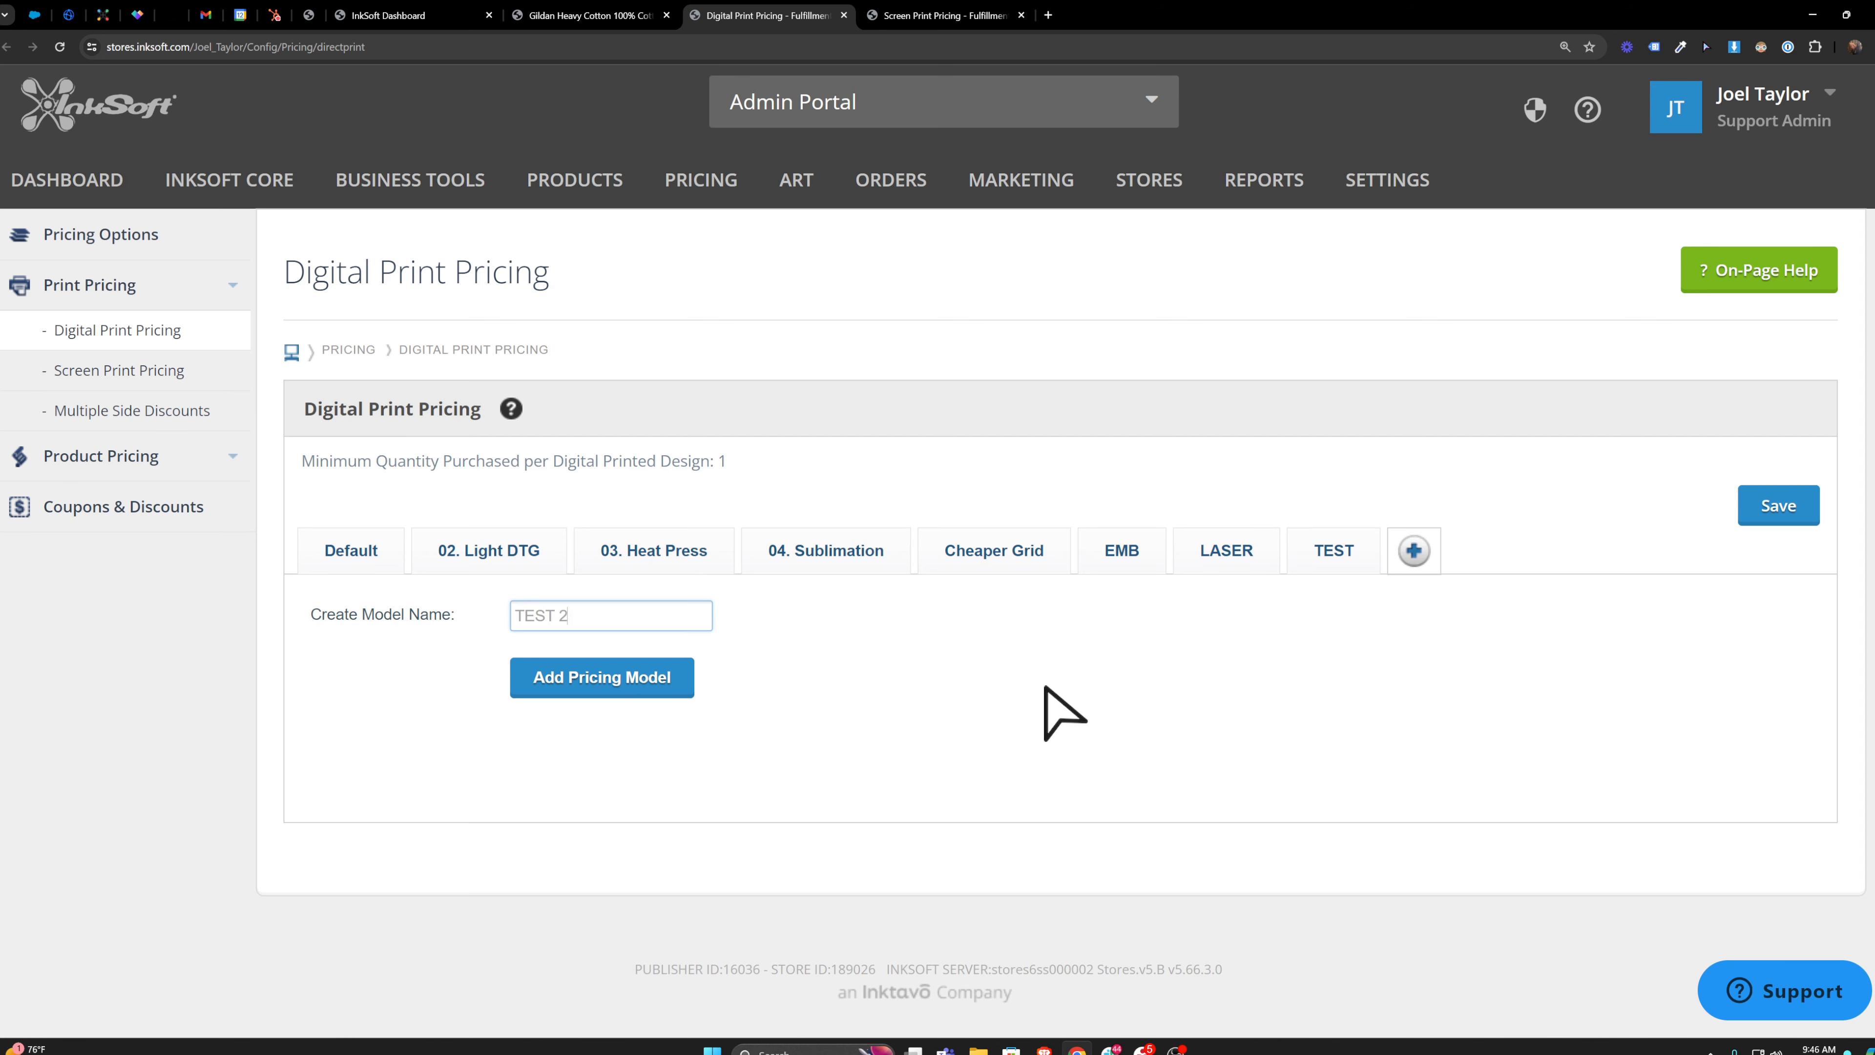
{"action": "left_click", "coordinate": [624, 683]}
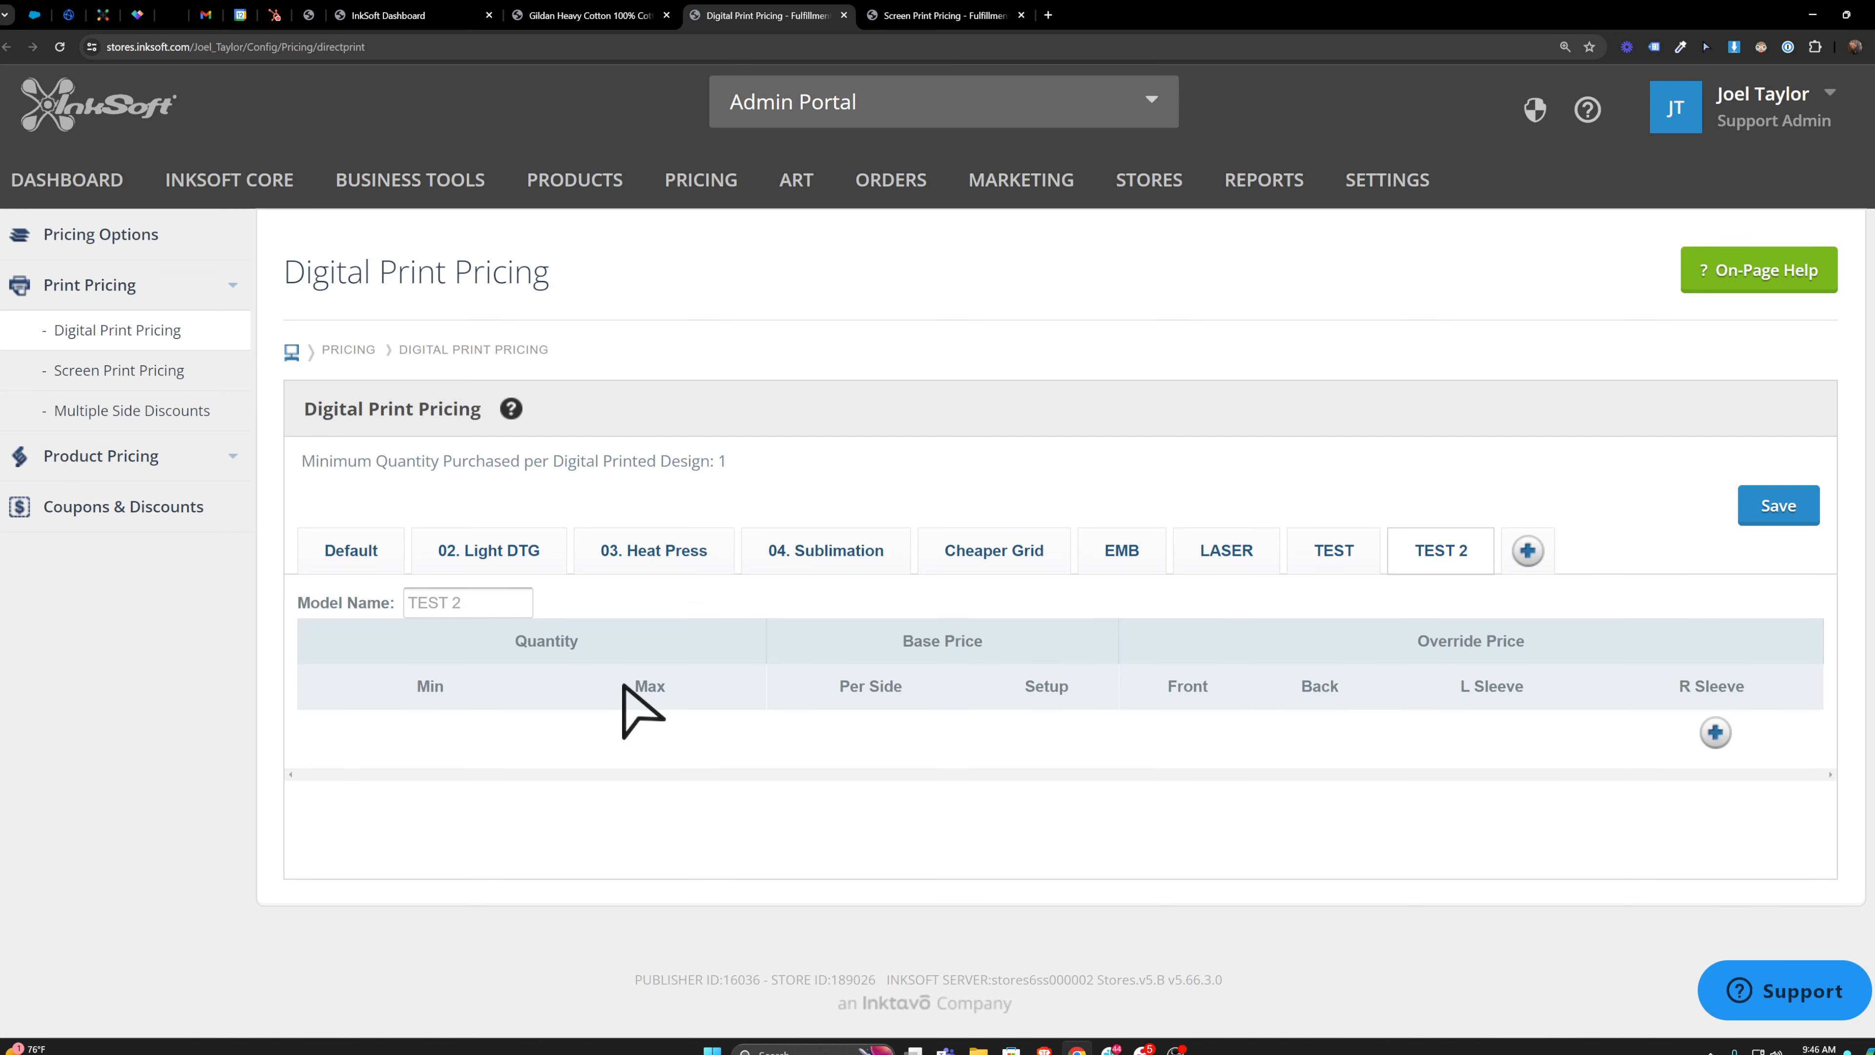
{"action": "left_click", "coordinate": [1715, 732]}
{"action": "key", "text": "Tab"}
{"action": "key", "text": "Tab"}
{"action": "type", "text": "3"}
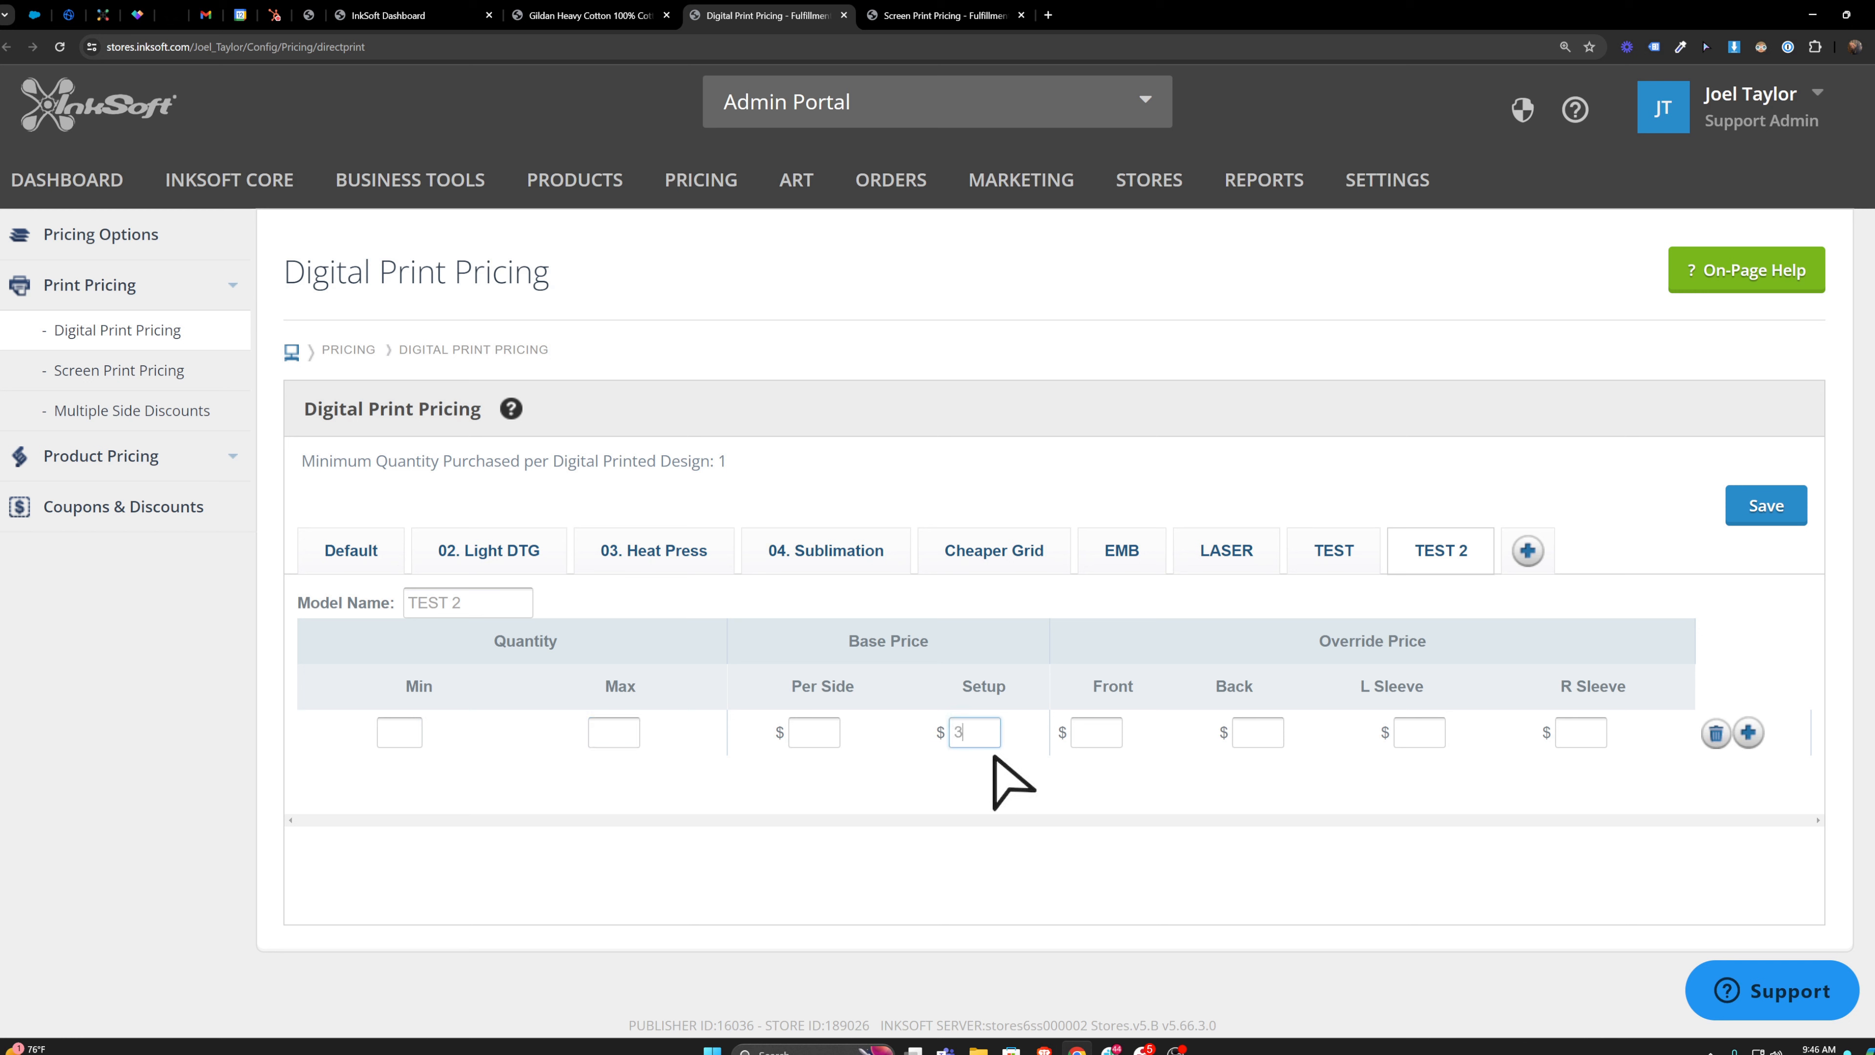
{"action": "type", "text": "5.00"}
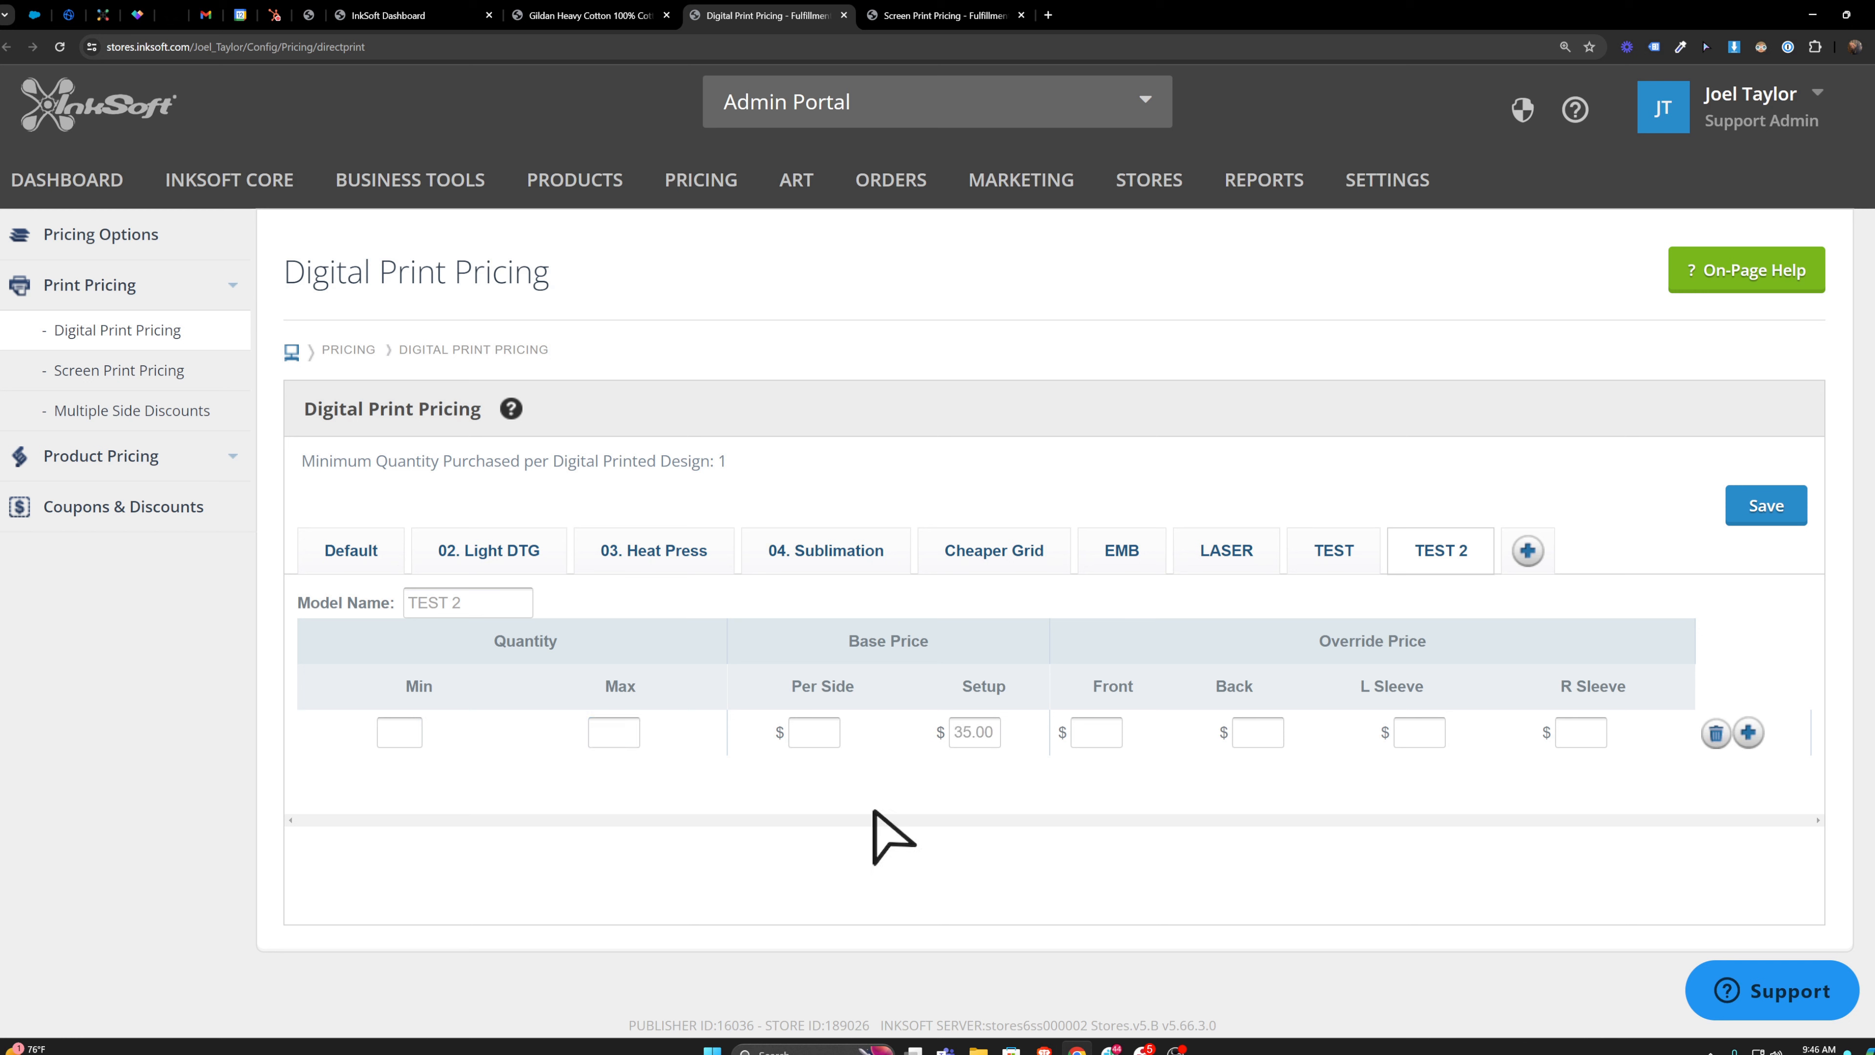
- Add three more empty quantity tiers to the TEST 2 pricing model
{"action": "left_click", "coordinate": [1747, 732]}
{"action": "left_click", "coordinate": [1748, 778]}
{"action": "left_click", "coordinate": [1748, 824]}
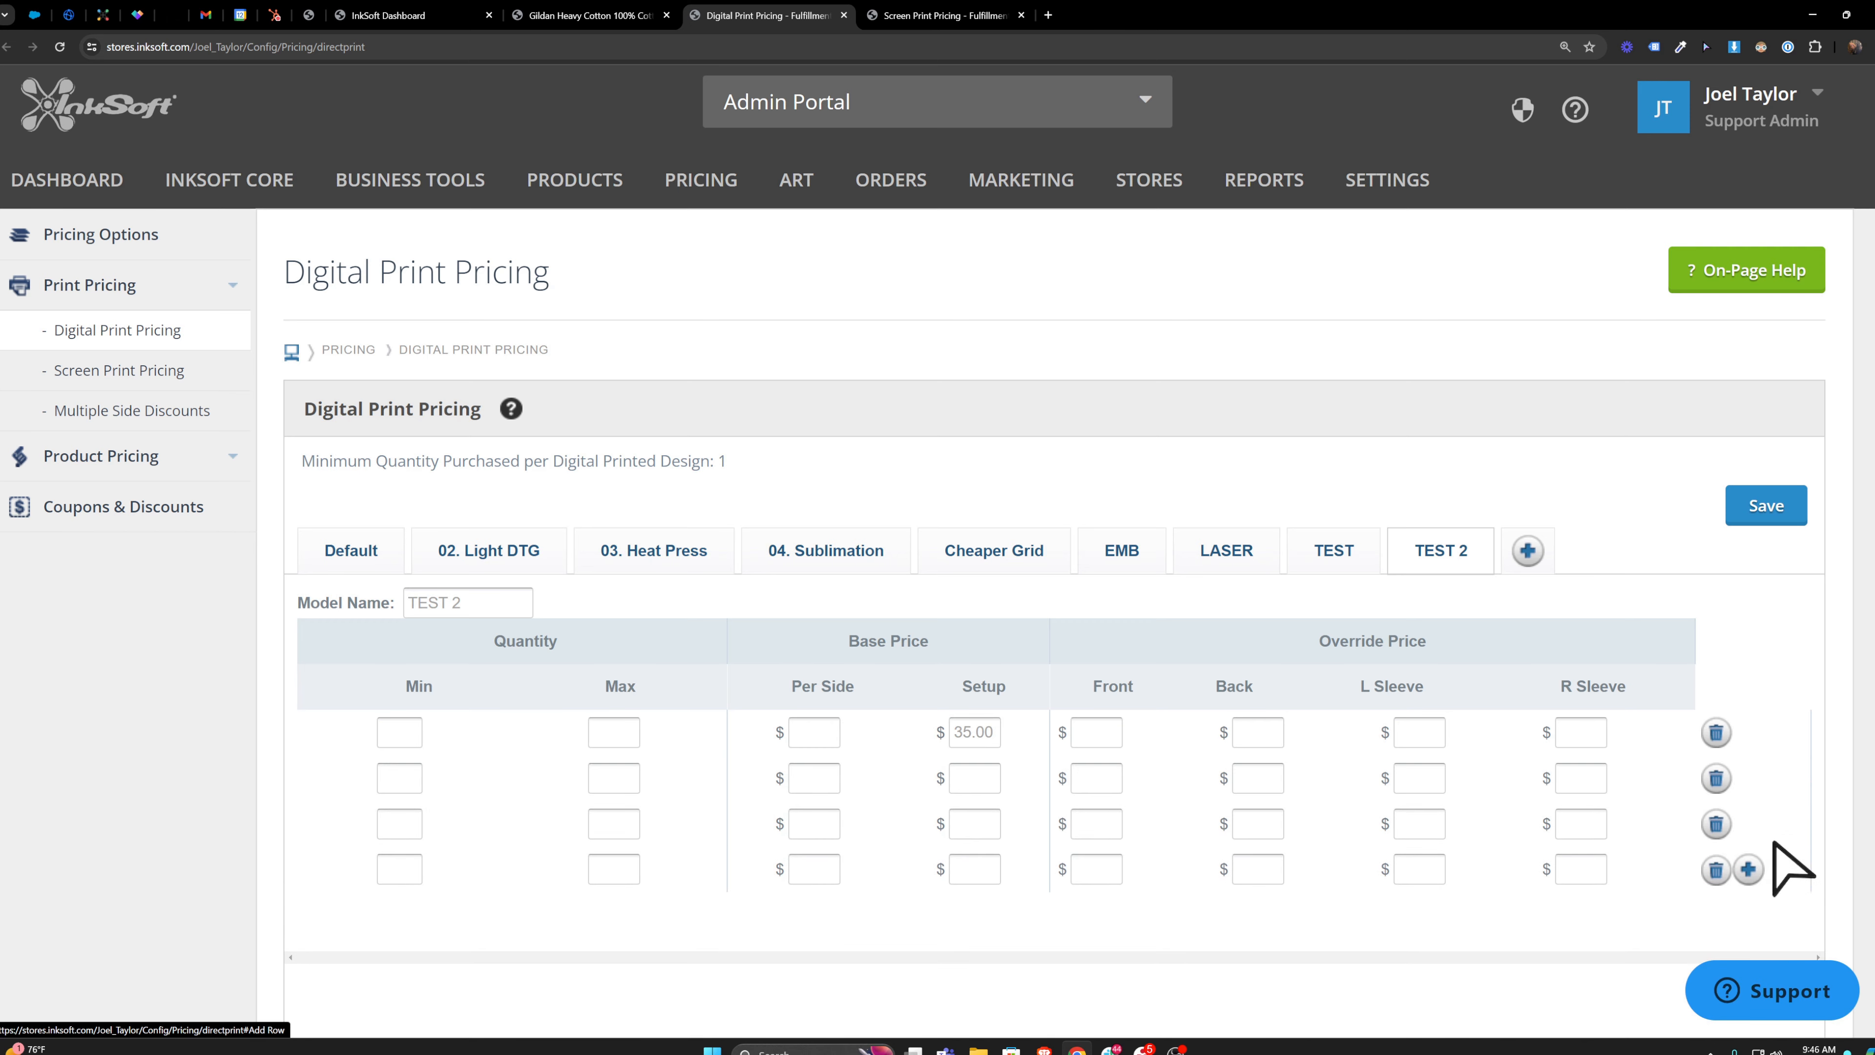
- Try a back override price of 10.00 on the single-item tier of the Default pricing model
{"action": "left_click", "coordinate": [354, 563]}
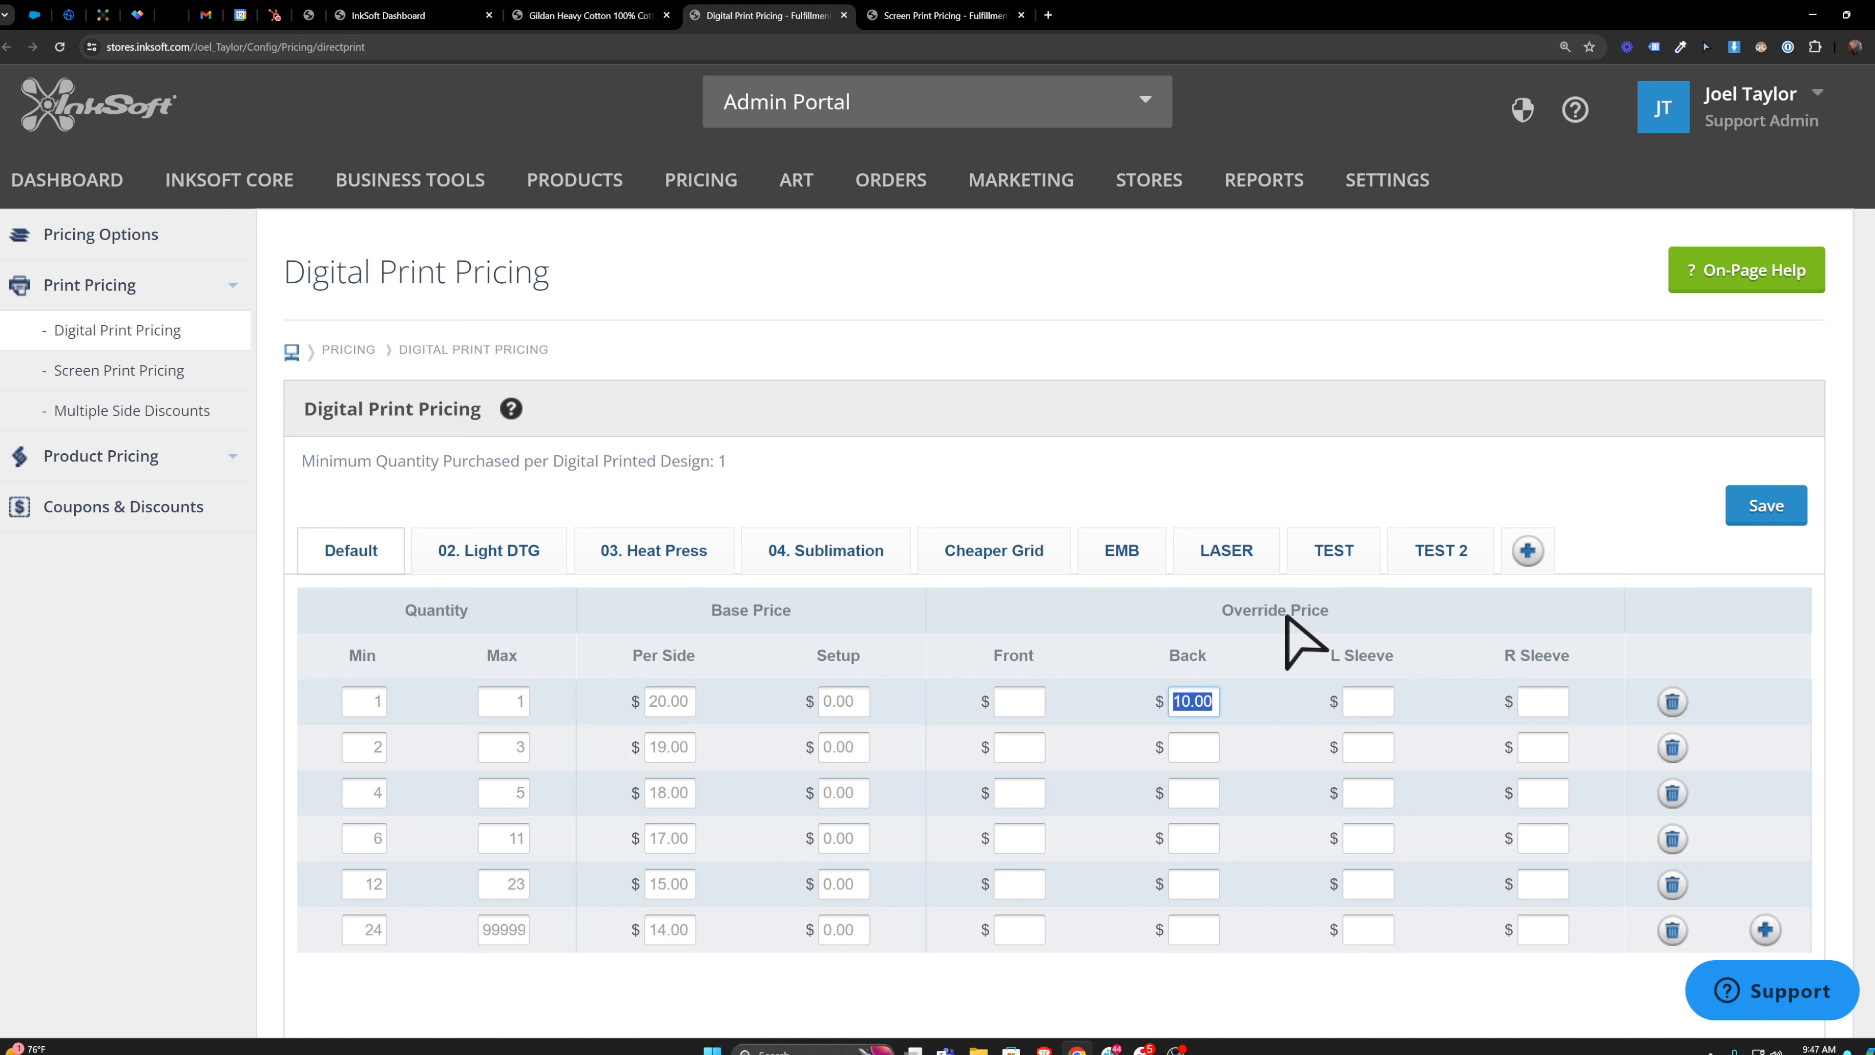
{"action": "left_click", "coordinate": [668, 701]}
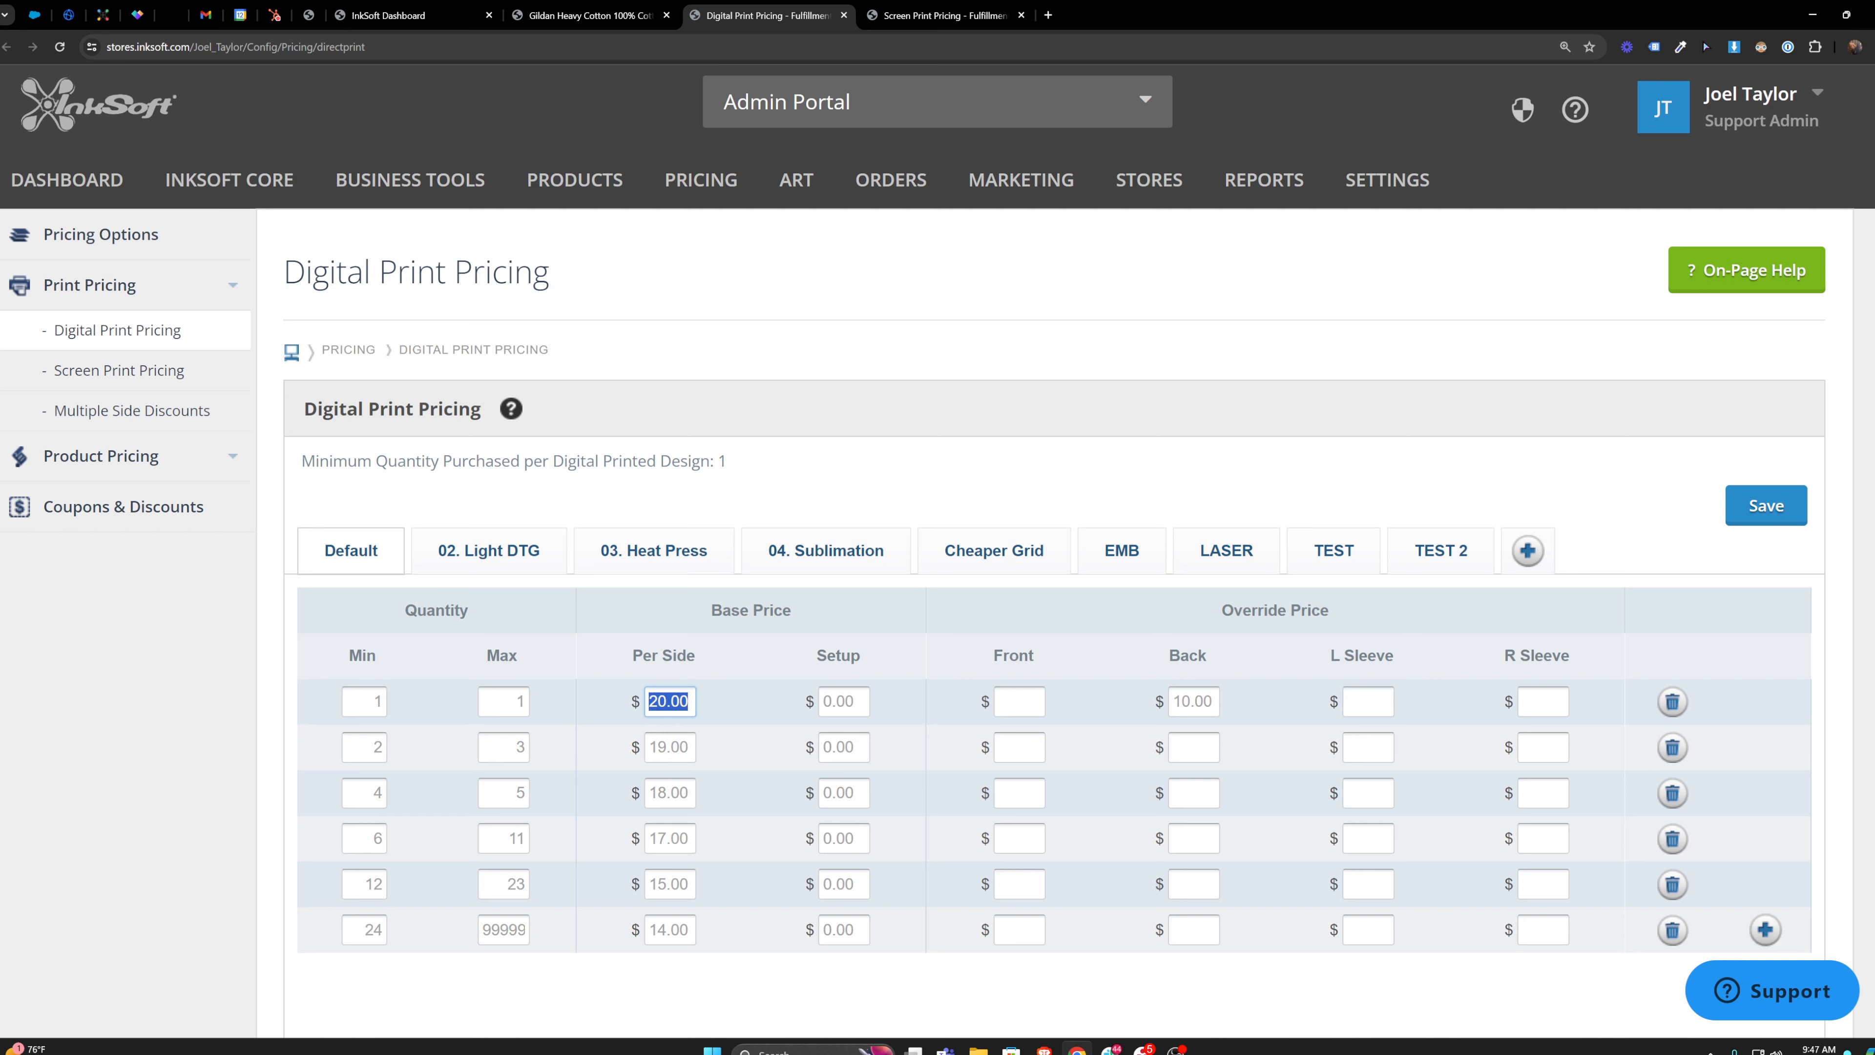
{"action": "left_click", "coordinate": [1177, 705]}
{"action": "left_click", "coordinate": [1228, 717]}
{"action": "left_click_drag", "start_coordinate": [1211, 658], "coordinate": [1222, 706]}
{"action": "left_click", "coordinate": [1174, 702]}
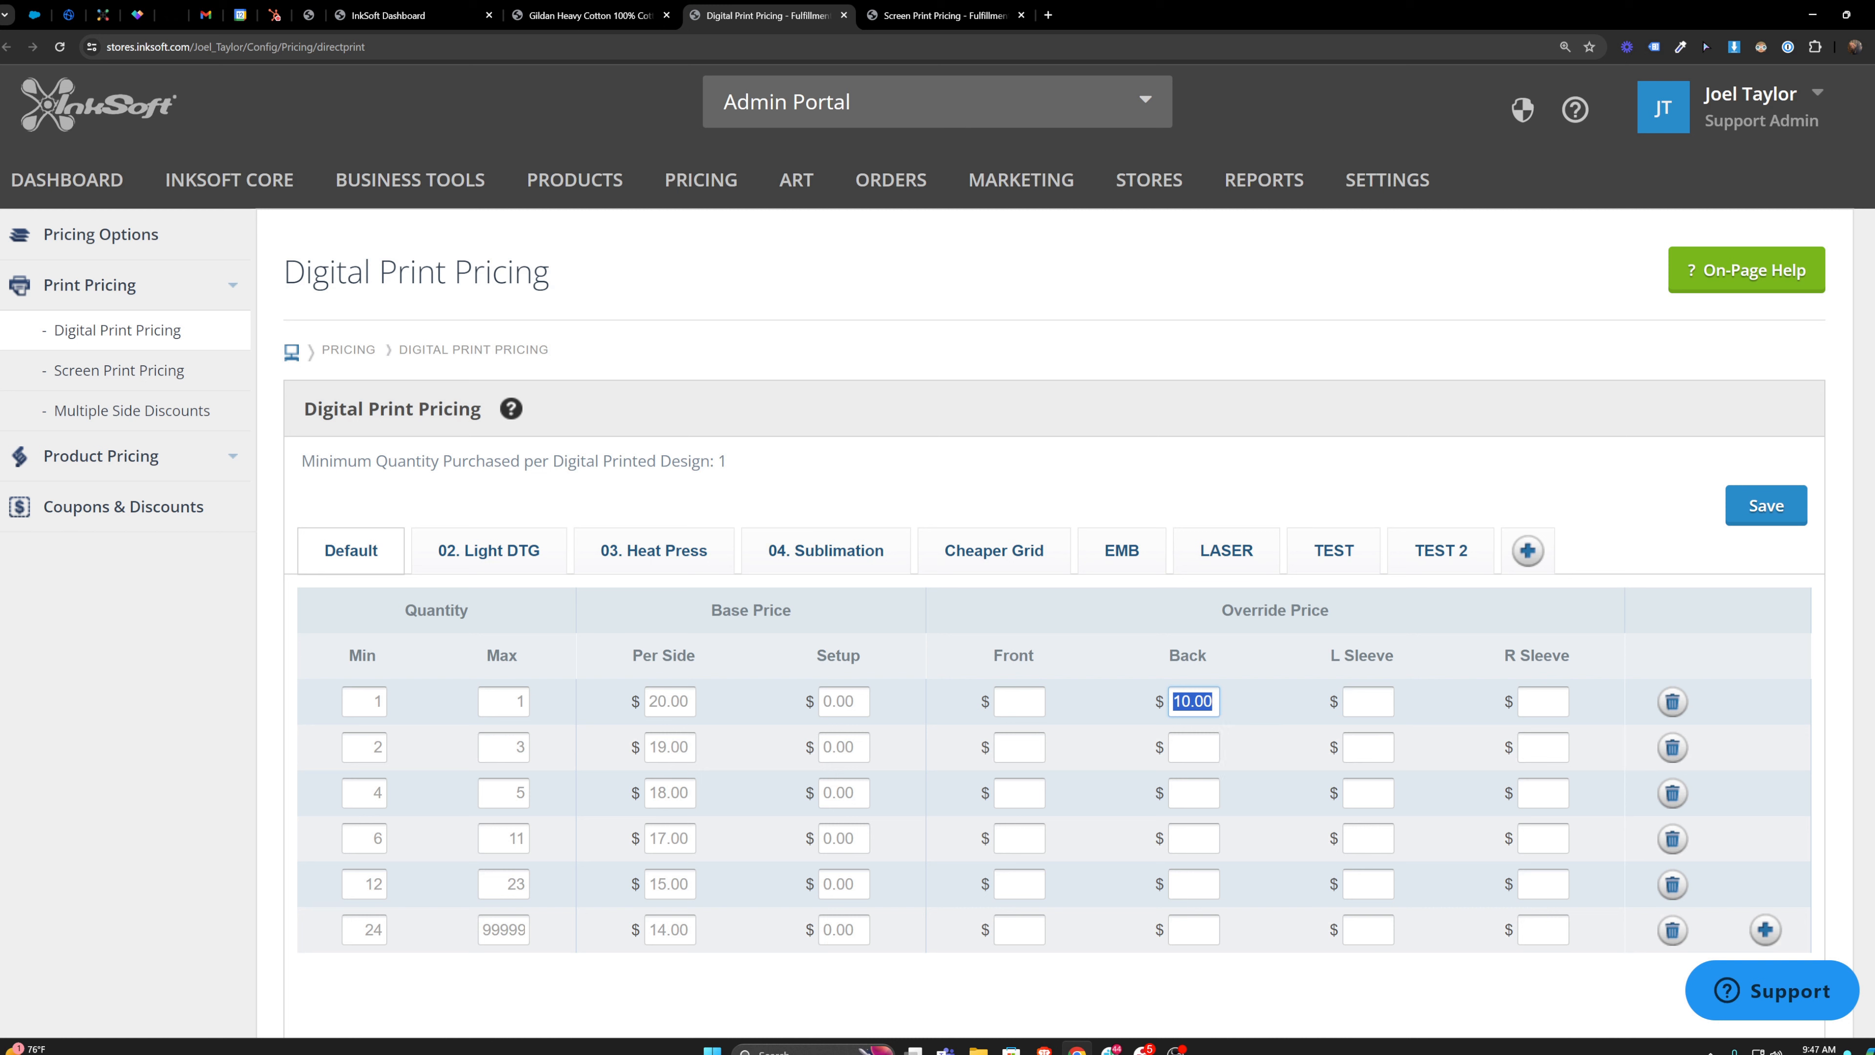
{"action": "left_click", "coordinate": [1229, 696]}
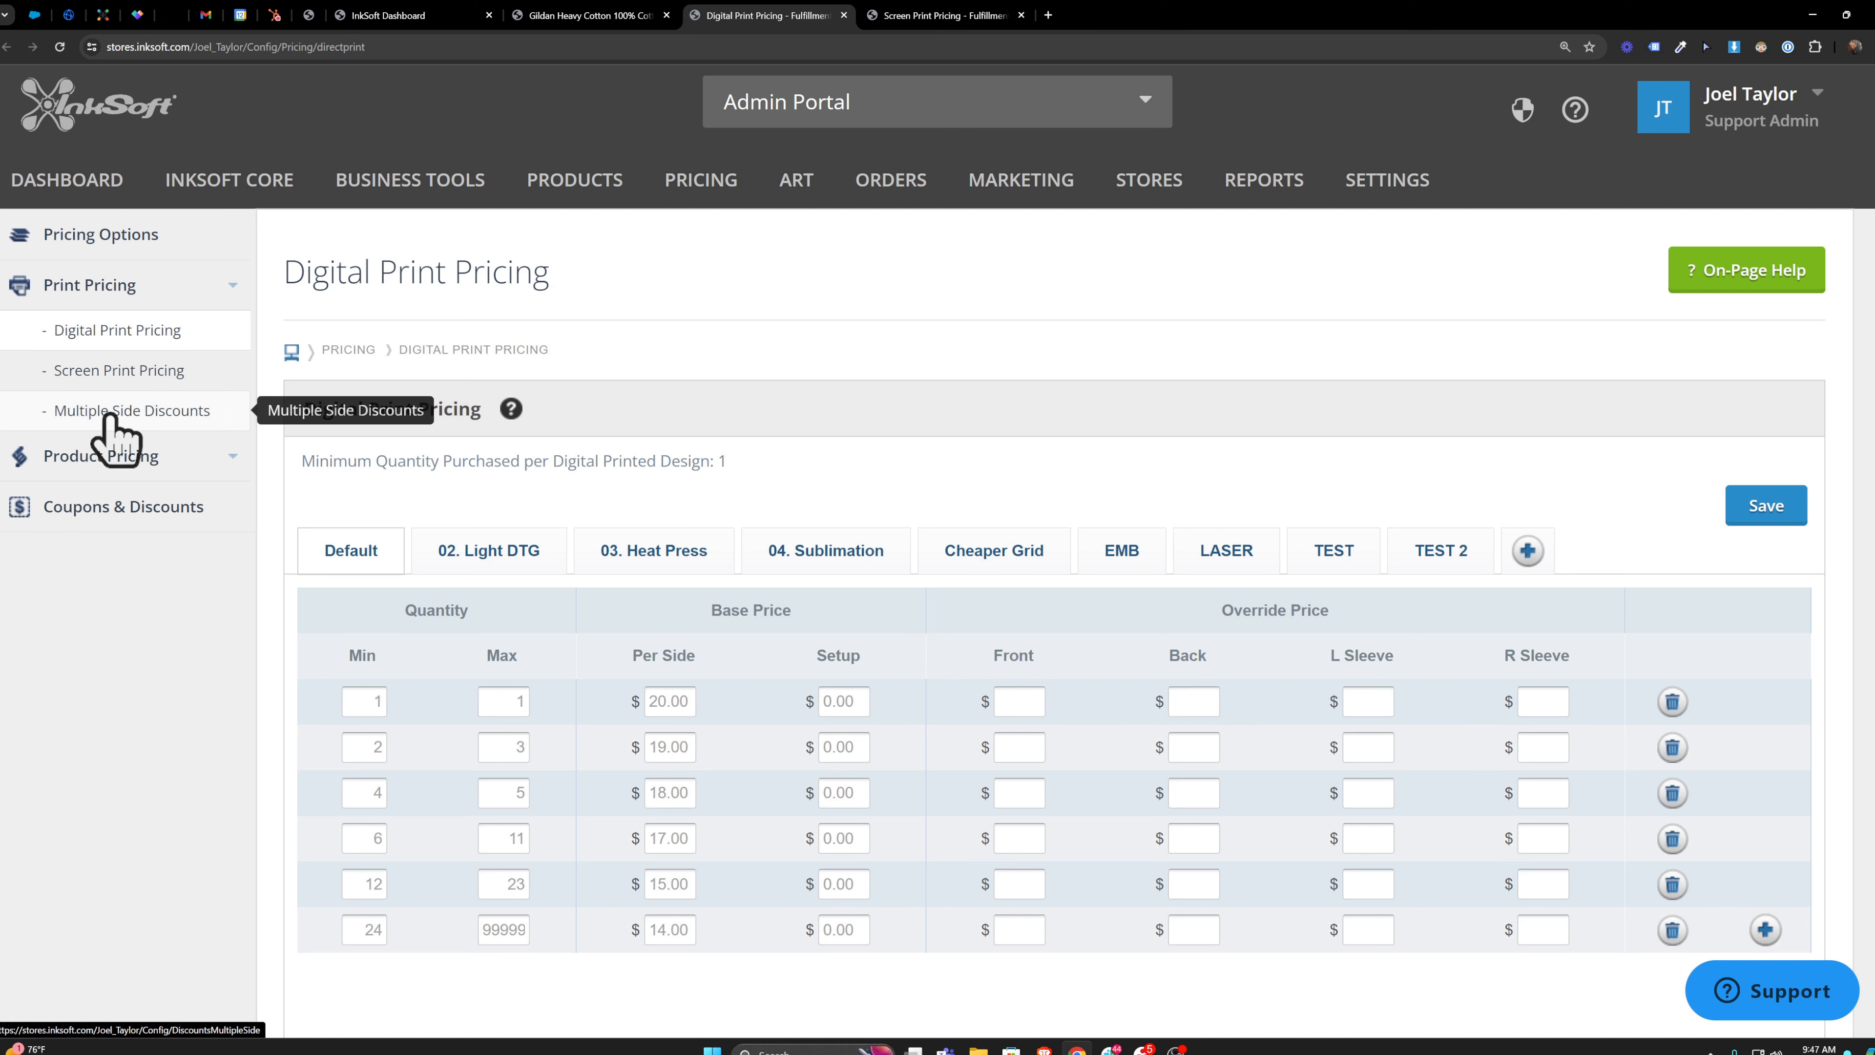
- Open Multiple Side Discounts in a new browser tab and look over the stores that can receive a discount
{"action": "right_click", "coordinate": [127, 415]}
{"action": "left_click", "coordinate": [152, 421]}
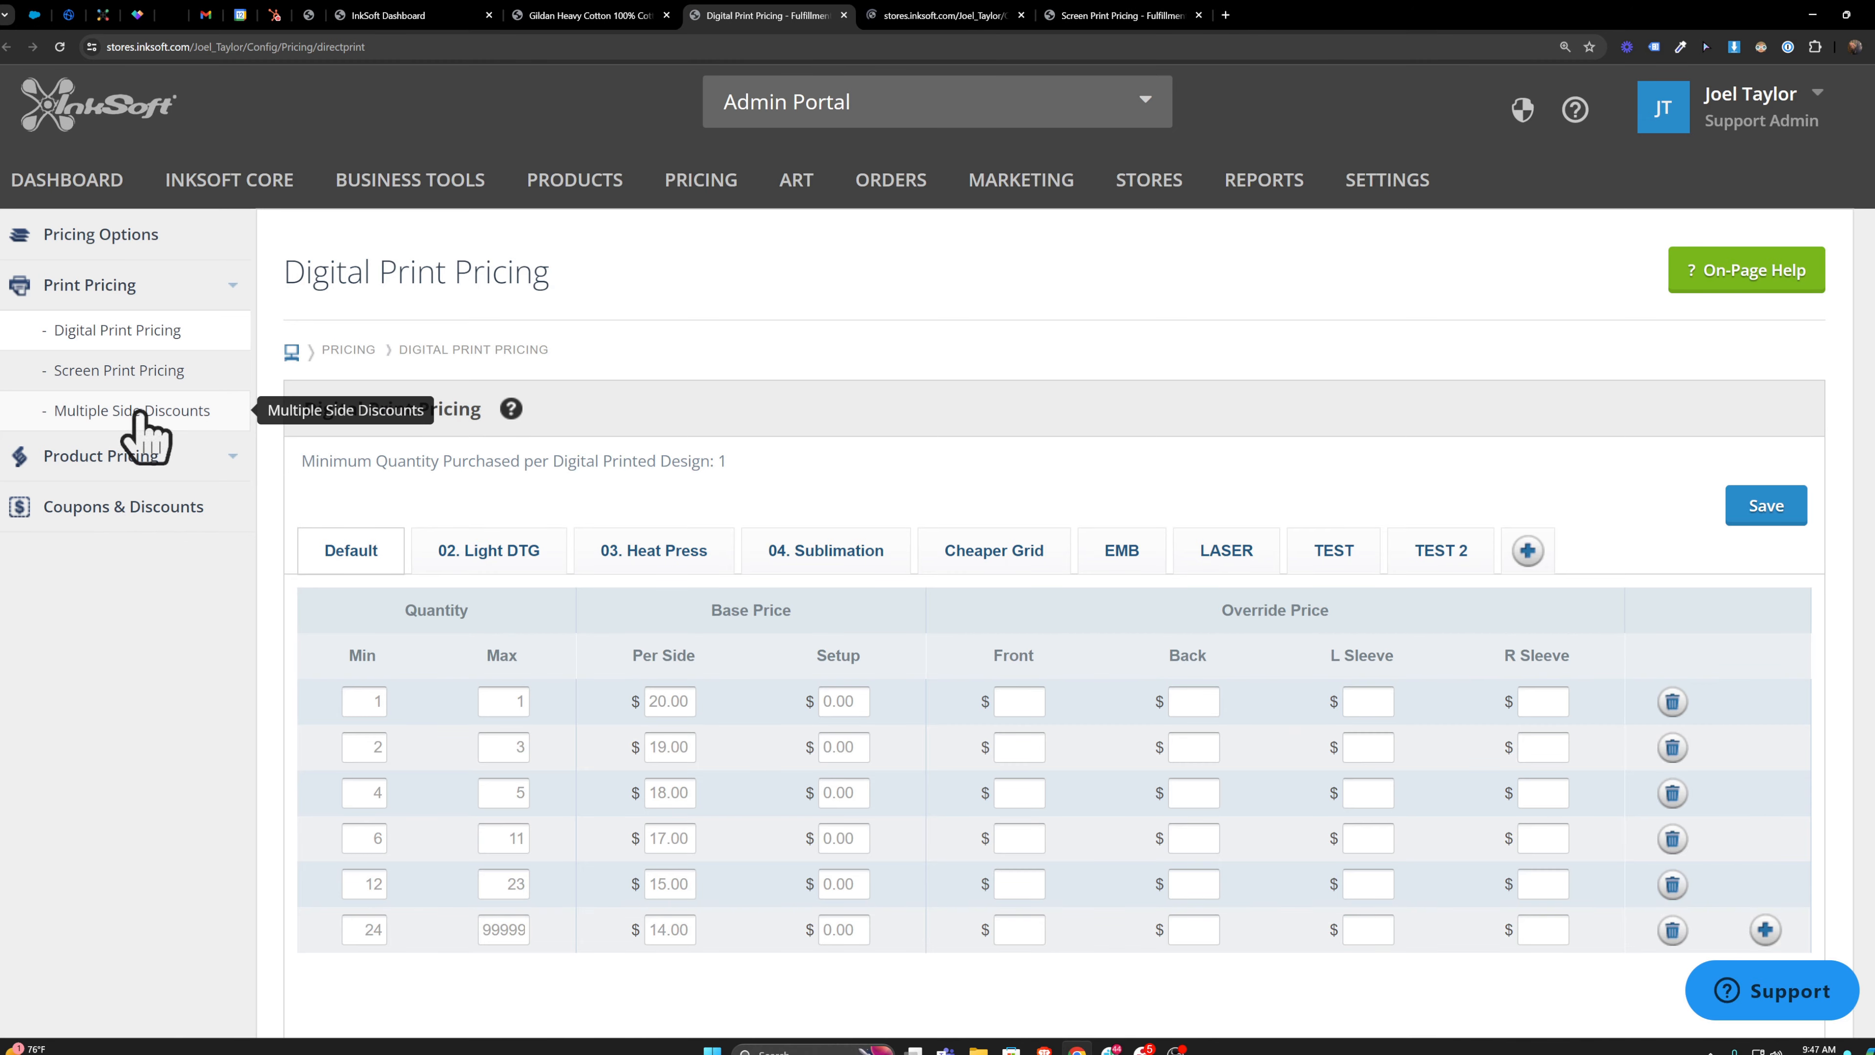
{"action": "left_click", "coordinate": [923, 7]}
{"action": "left_click_drag", "start_coordinate": [740, 536], "coordinate": [594, 542]}
{"action": "left_click_drag", "start_coordinate": [740, 573], "coordinate": [612, 580]}
{"action": "left_click_drag", "start_coordinate": [828, 605], "coordinate": [612, 618]}
{"action": "left_click_drag", "start_coordinate": [715, 643], "coordinate": [602, 658]}
{"action": "left_click_drag", "start_coordinate": [721, 678], "coordinate": [611, 688]}
{"action": "left_click_drag", "start_coordinate": [728, 747], "coordinate": [612, 773]}
{"action": "left_click", "coordinate": [787, 759]}
- Enter a 50 percent multiple-side discount for the store listed directly below DTF Store 99 and read the discount rule
{"action": "left_click", "coordinate": [325, 721]}
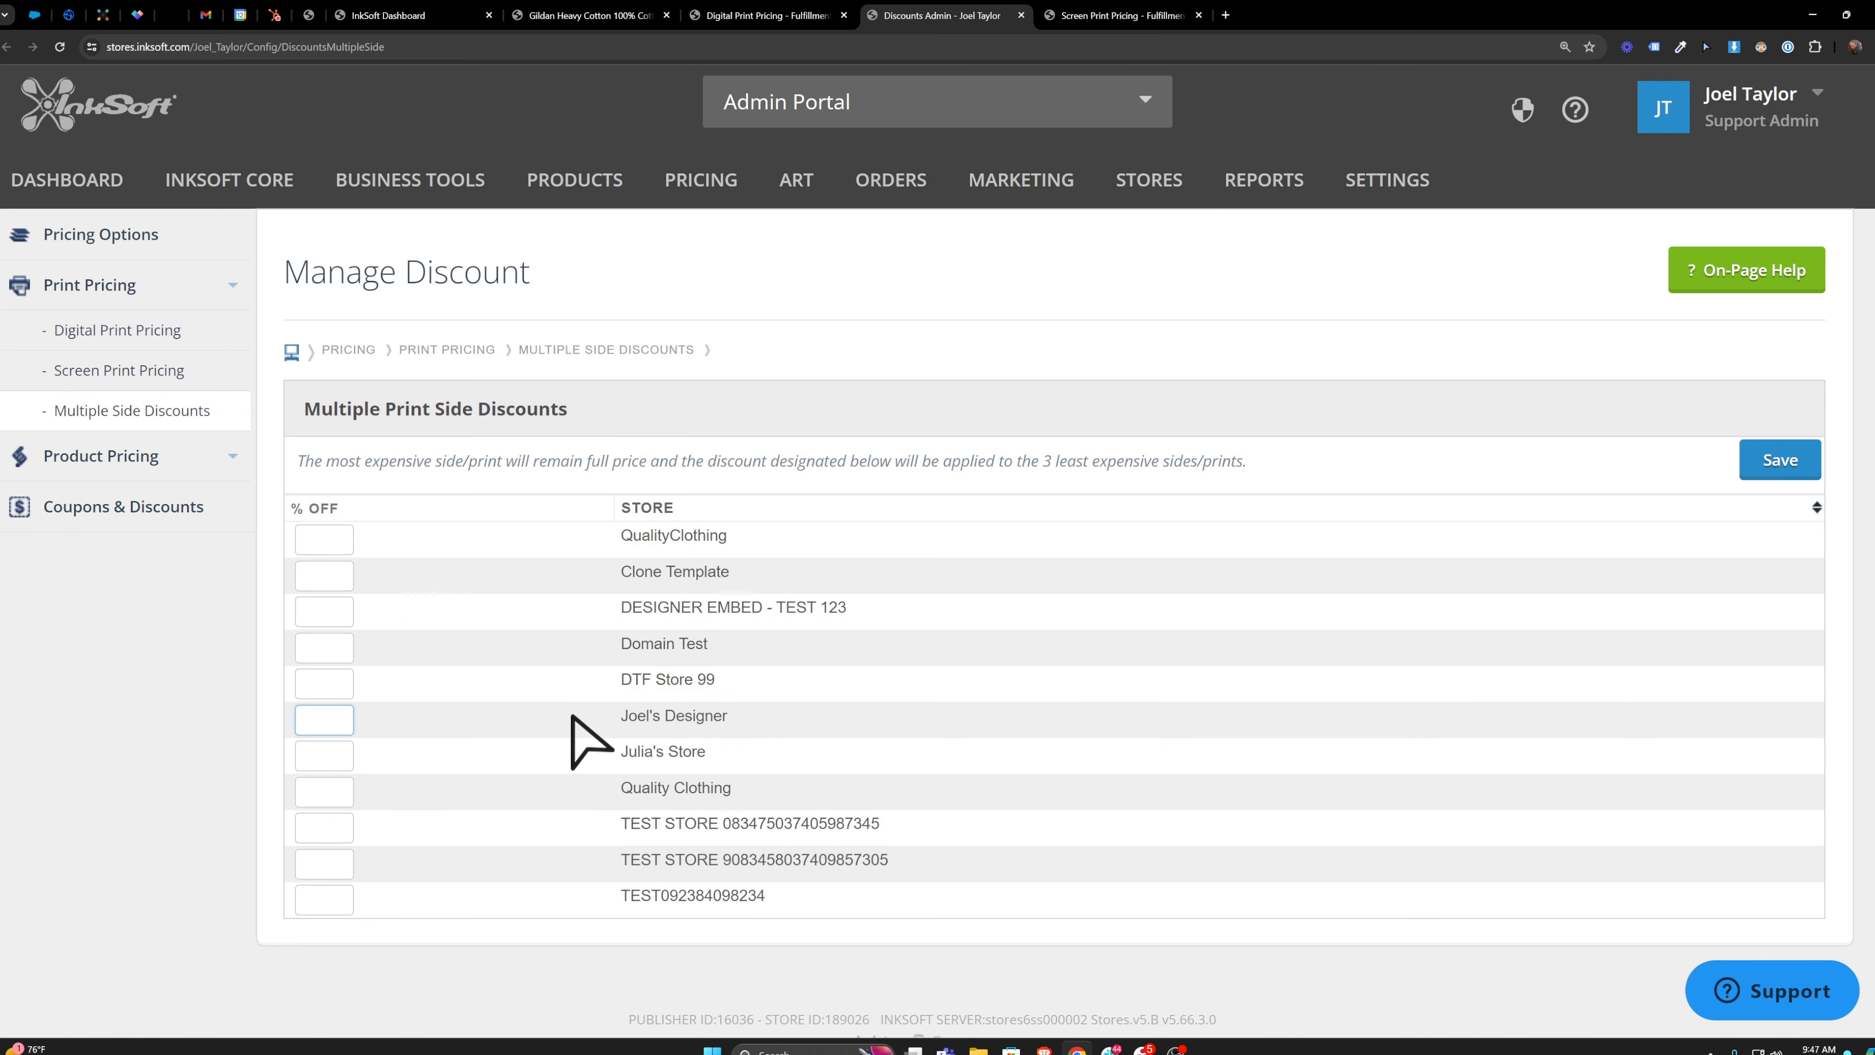
{"action": "double_click", "coordinate": [338, 720]}
{"action": "left_click", "coordinate": [443, 726]}
{"action": "left_click_drag", "start_coordinate": [301, 473], "coordinate": [646, 473]}
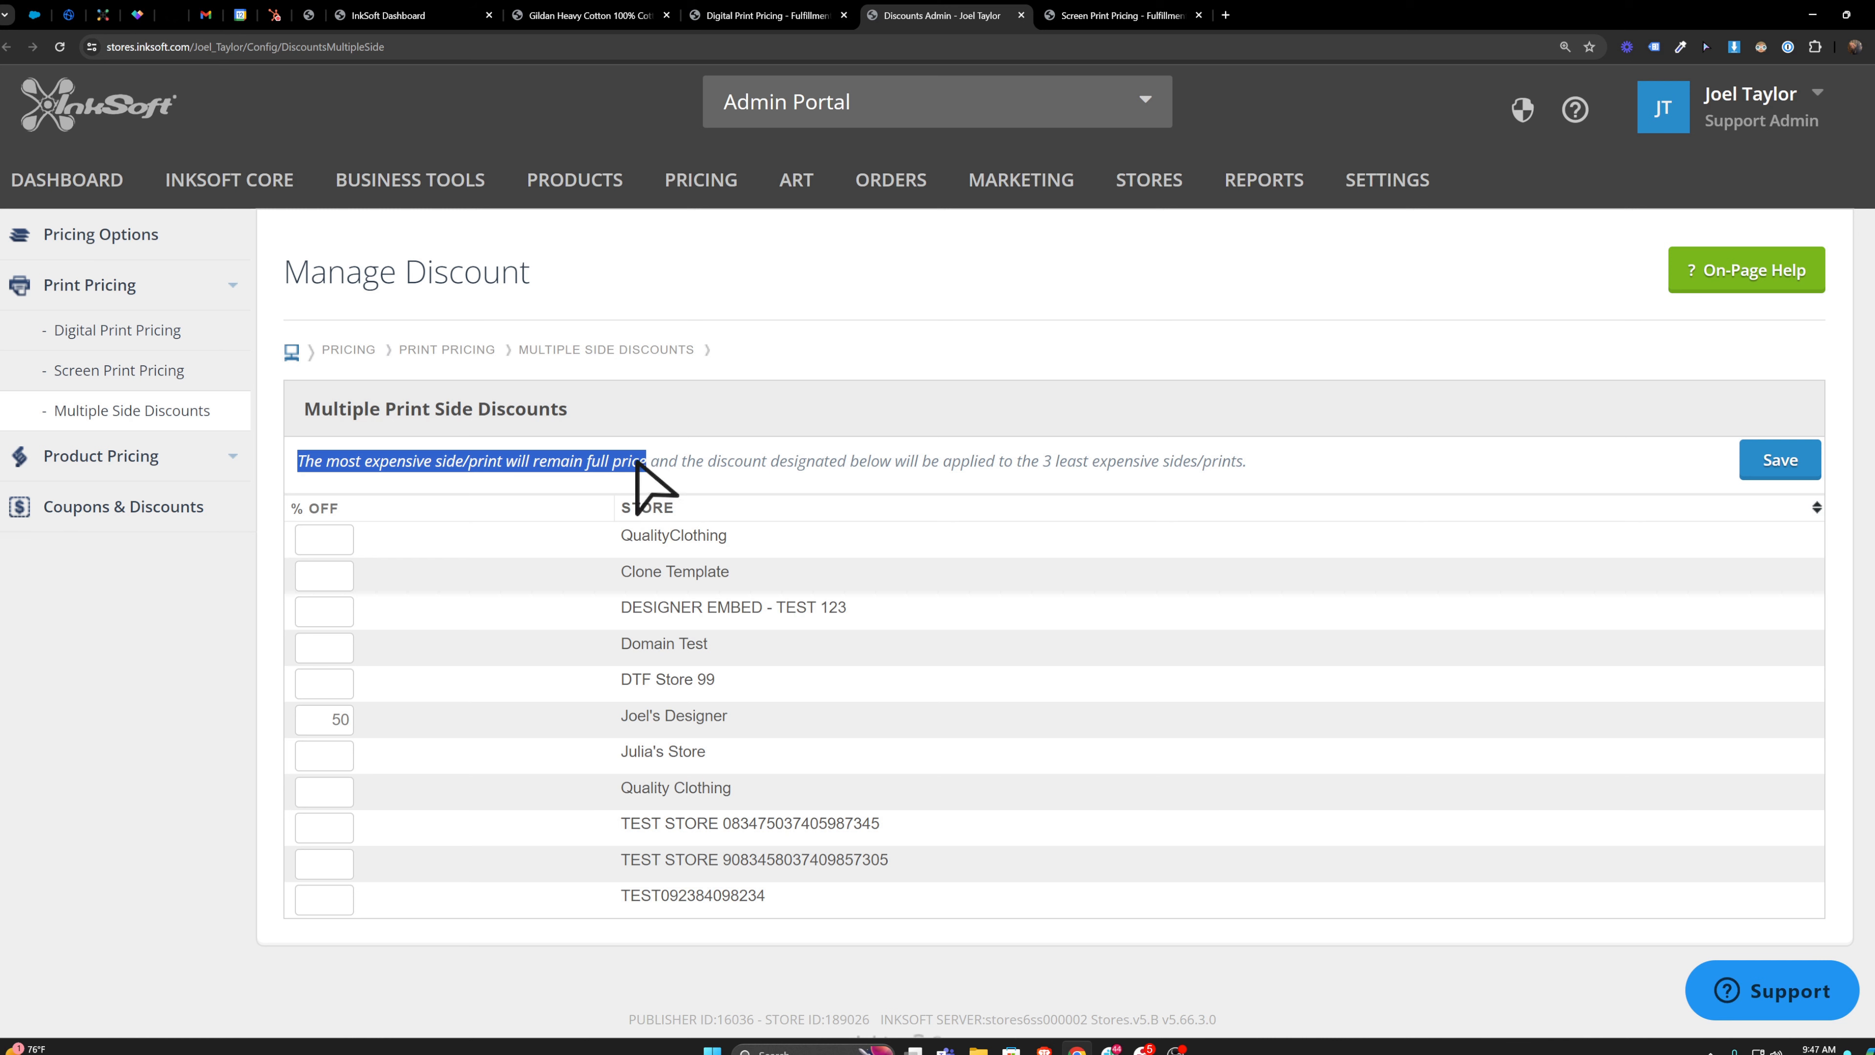
{"action": "double_click", "coordinate": [341, 720]}
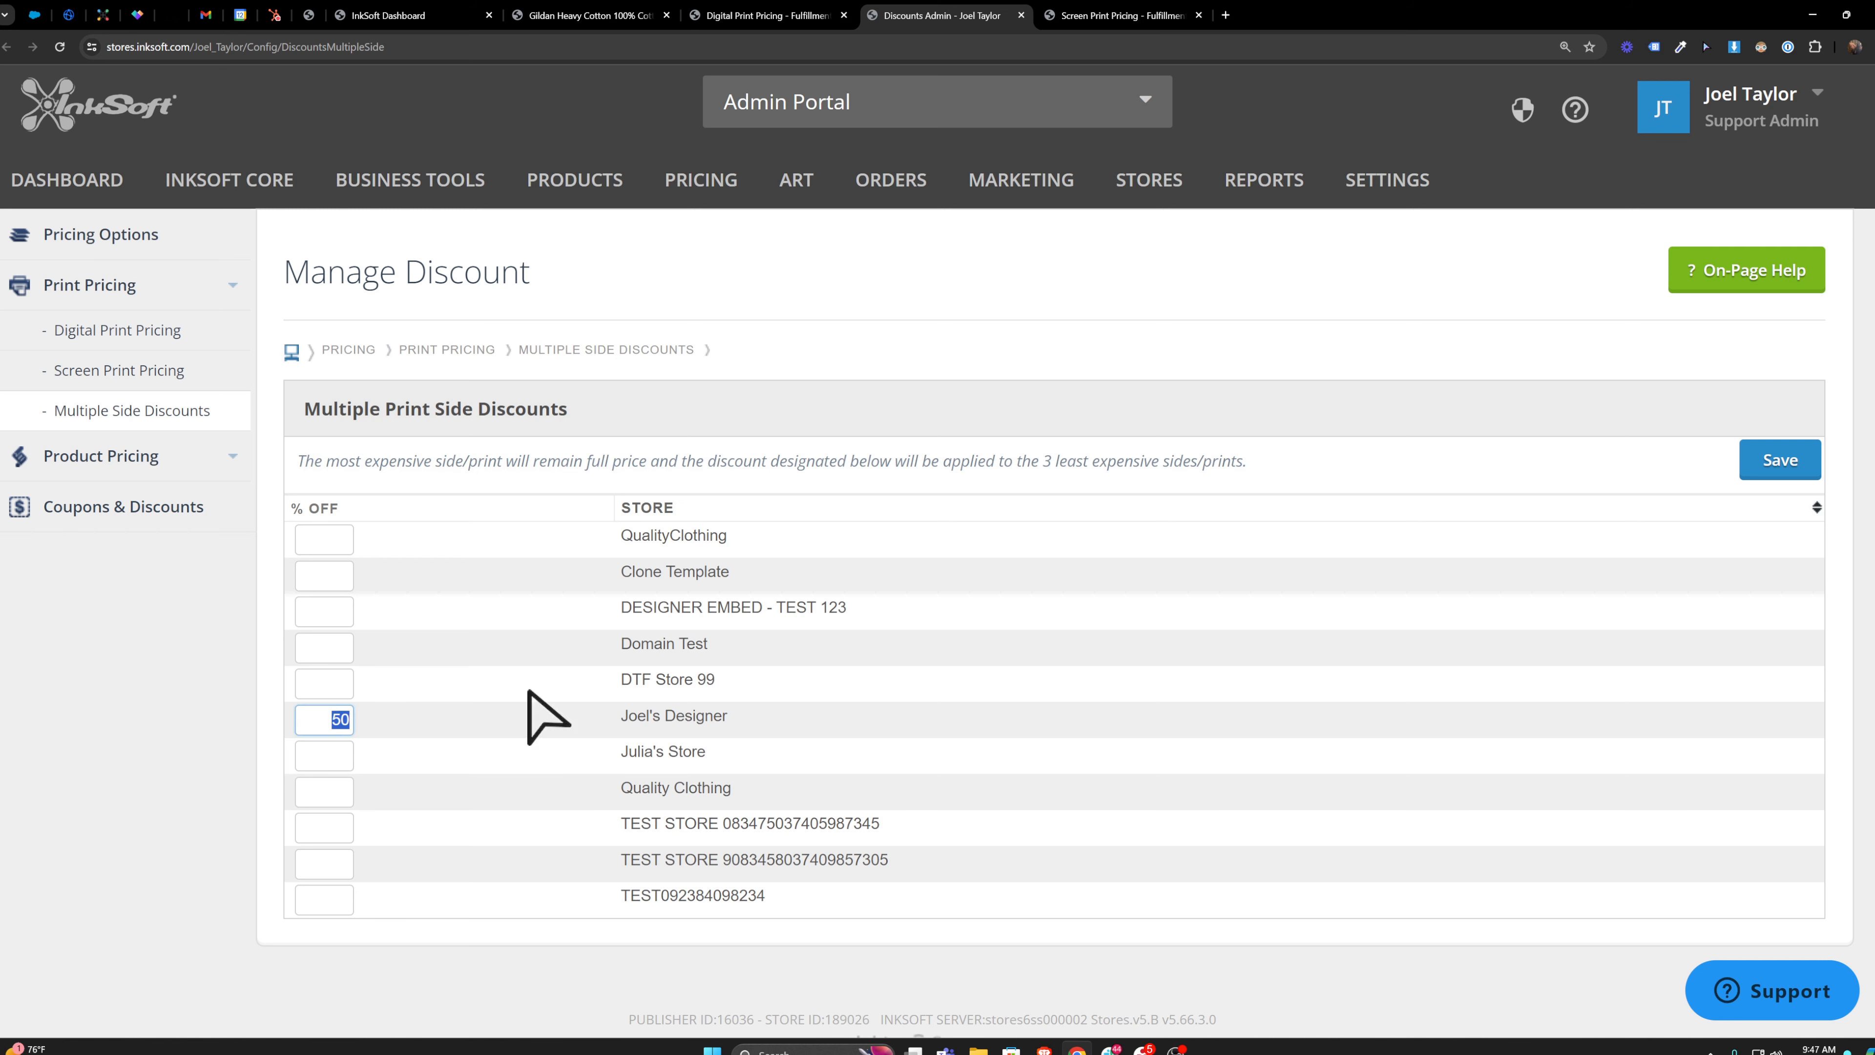
- Return to the Digital Print Pricing page and check the Default model's per-side price for a single item
{"action": "left_click", "coordinate": [761, 15]}
{"action": "double_click", "coordinate": [668, 701]}
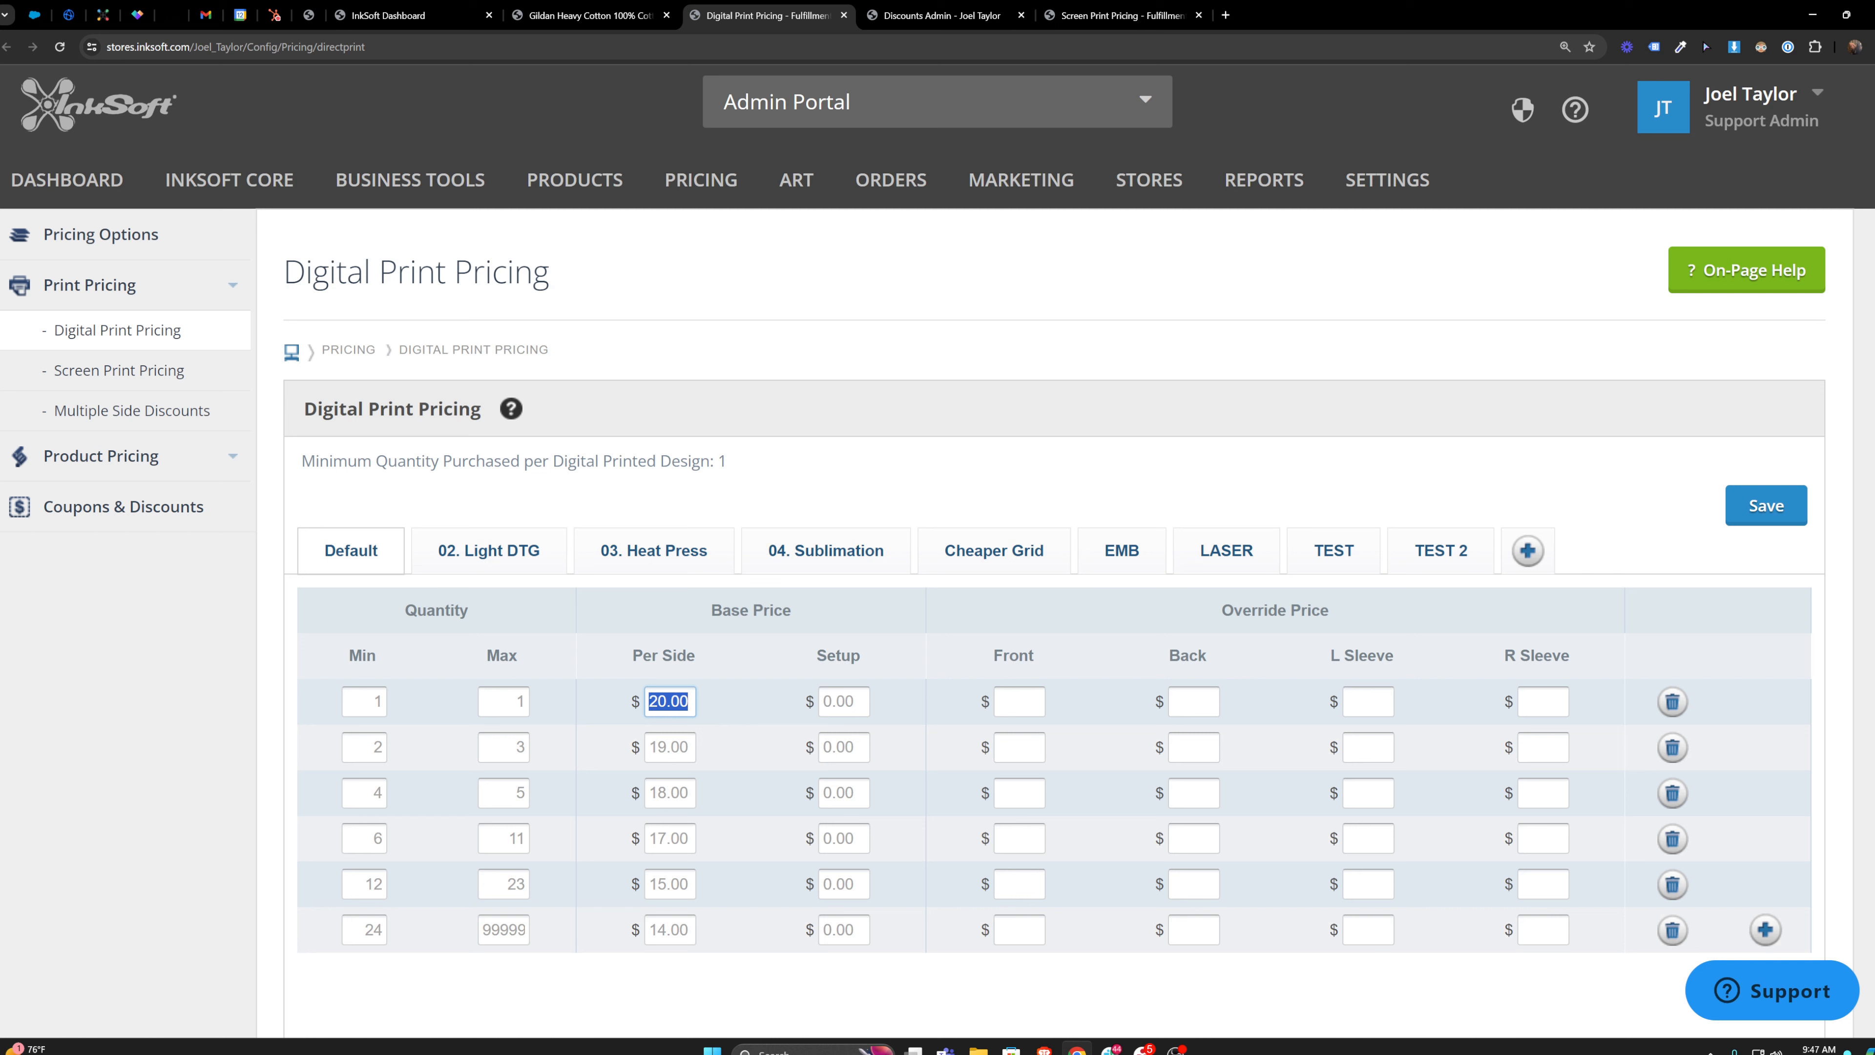
{"action": "left_click", "coordinate": [740, 703]}
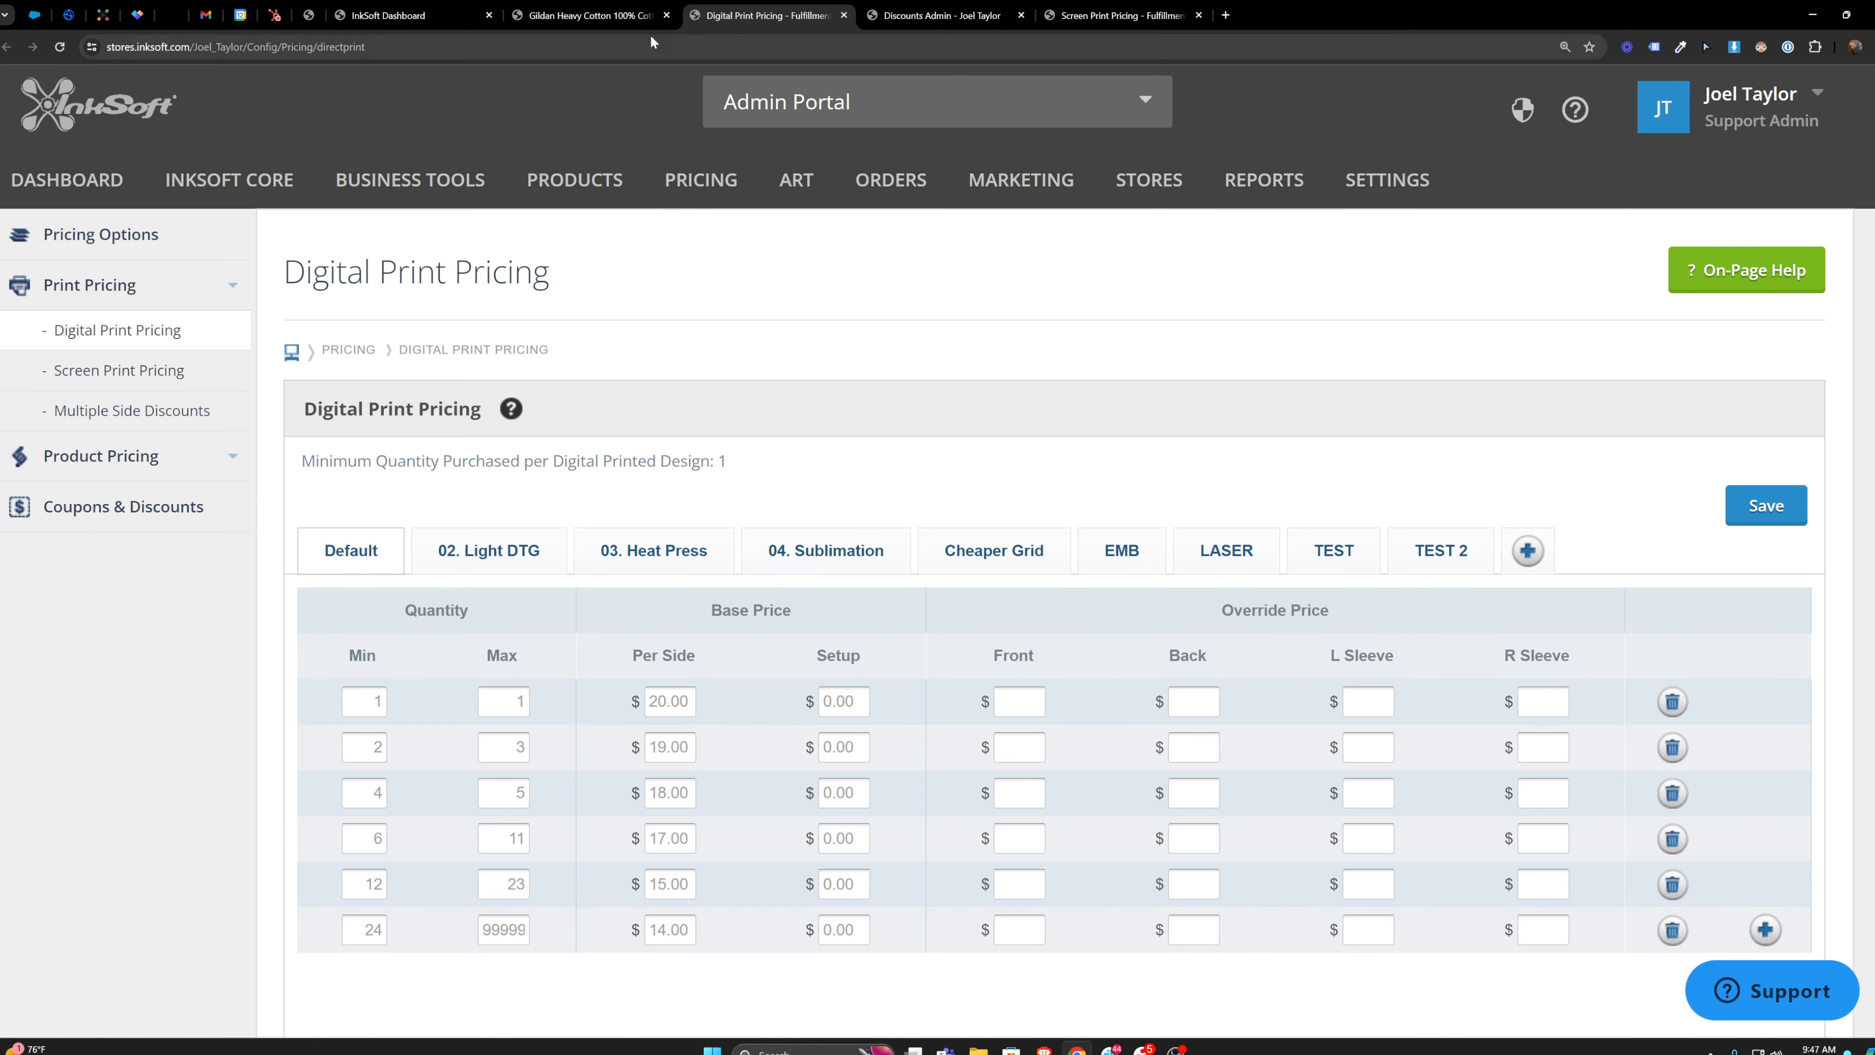
- Switch to the Screen Print Pricing page and update the Default model's break count to 8
{"action": "left_click", "coordinate": [1115, 15]}
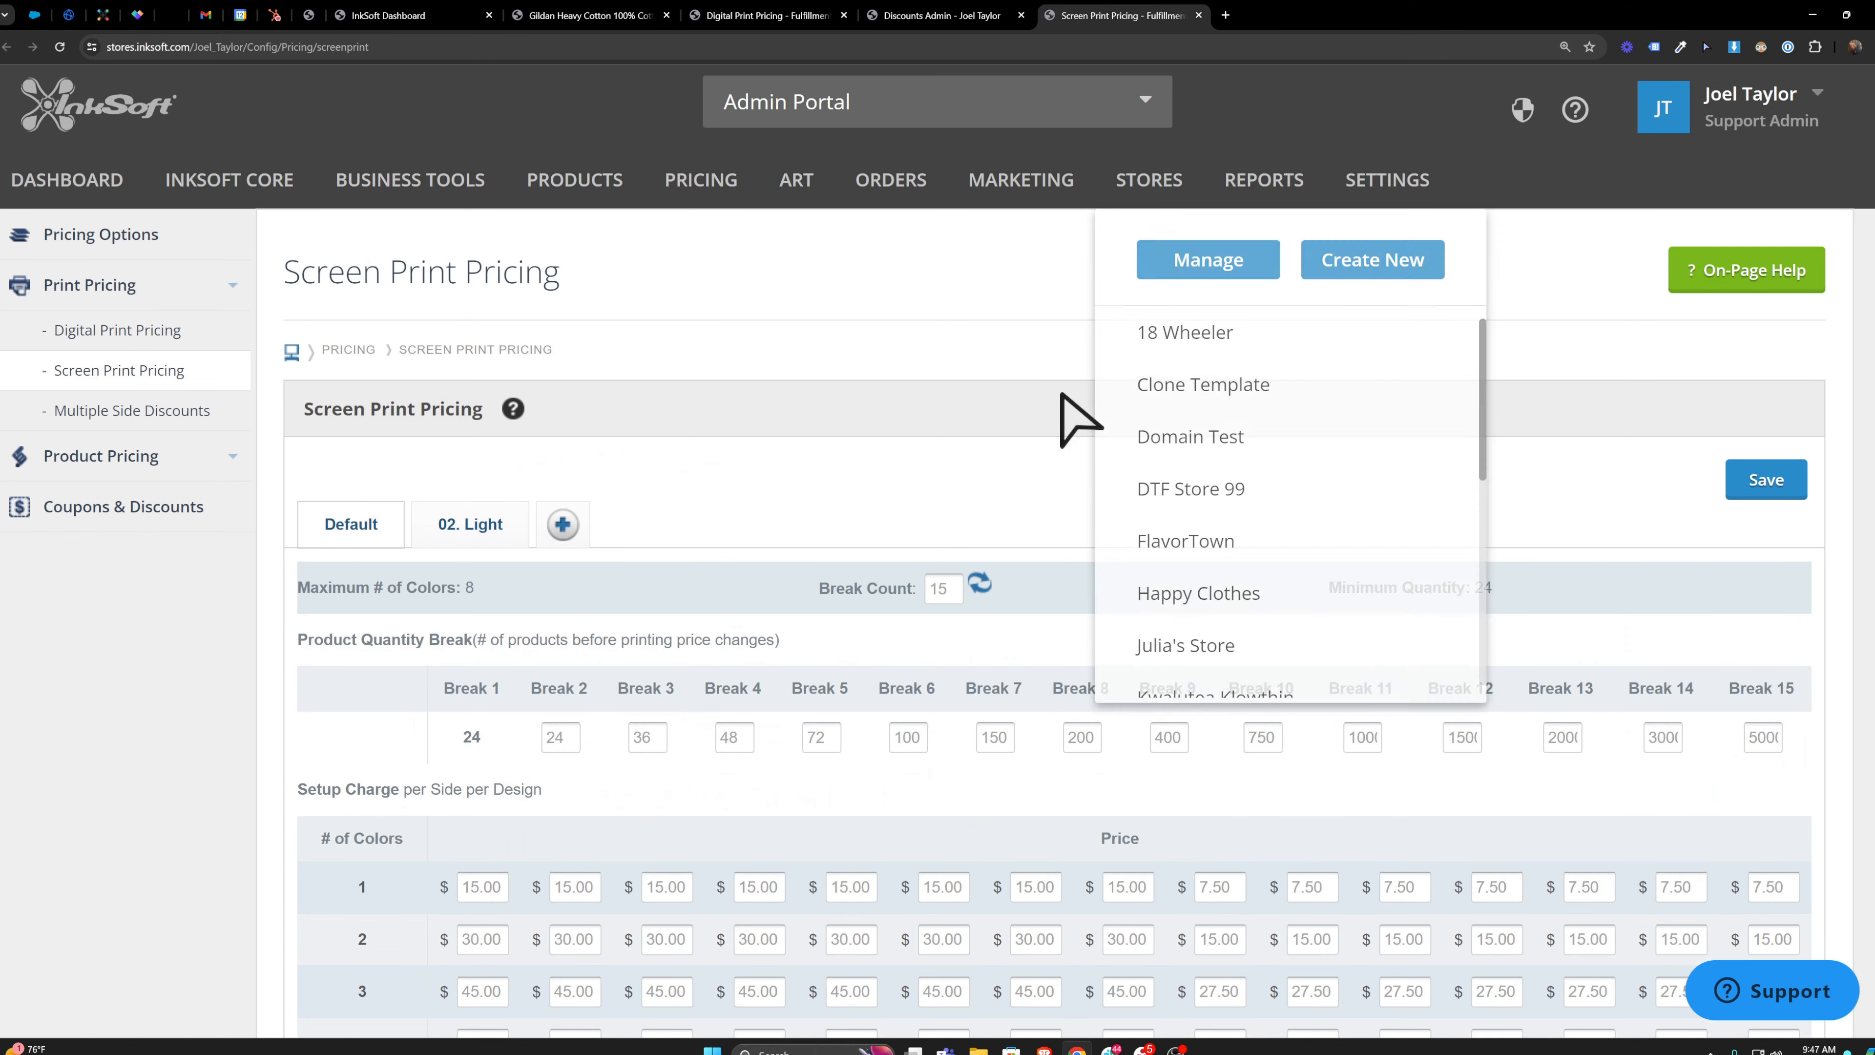
{"action": "double_click", "coordinate": [939, 589]}
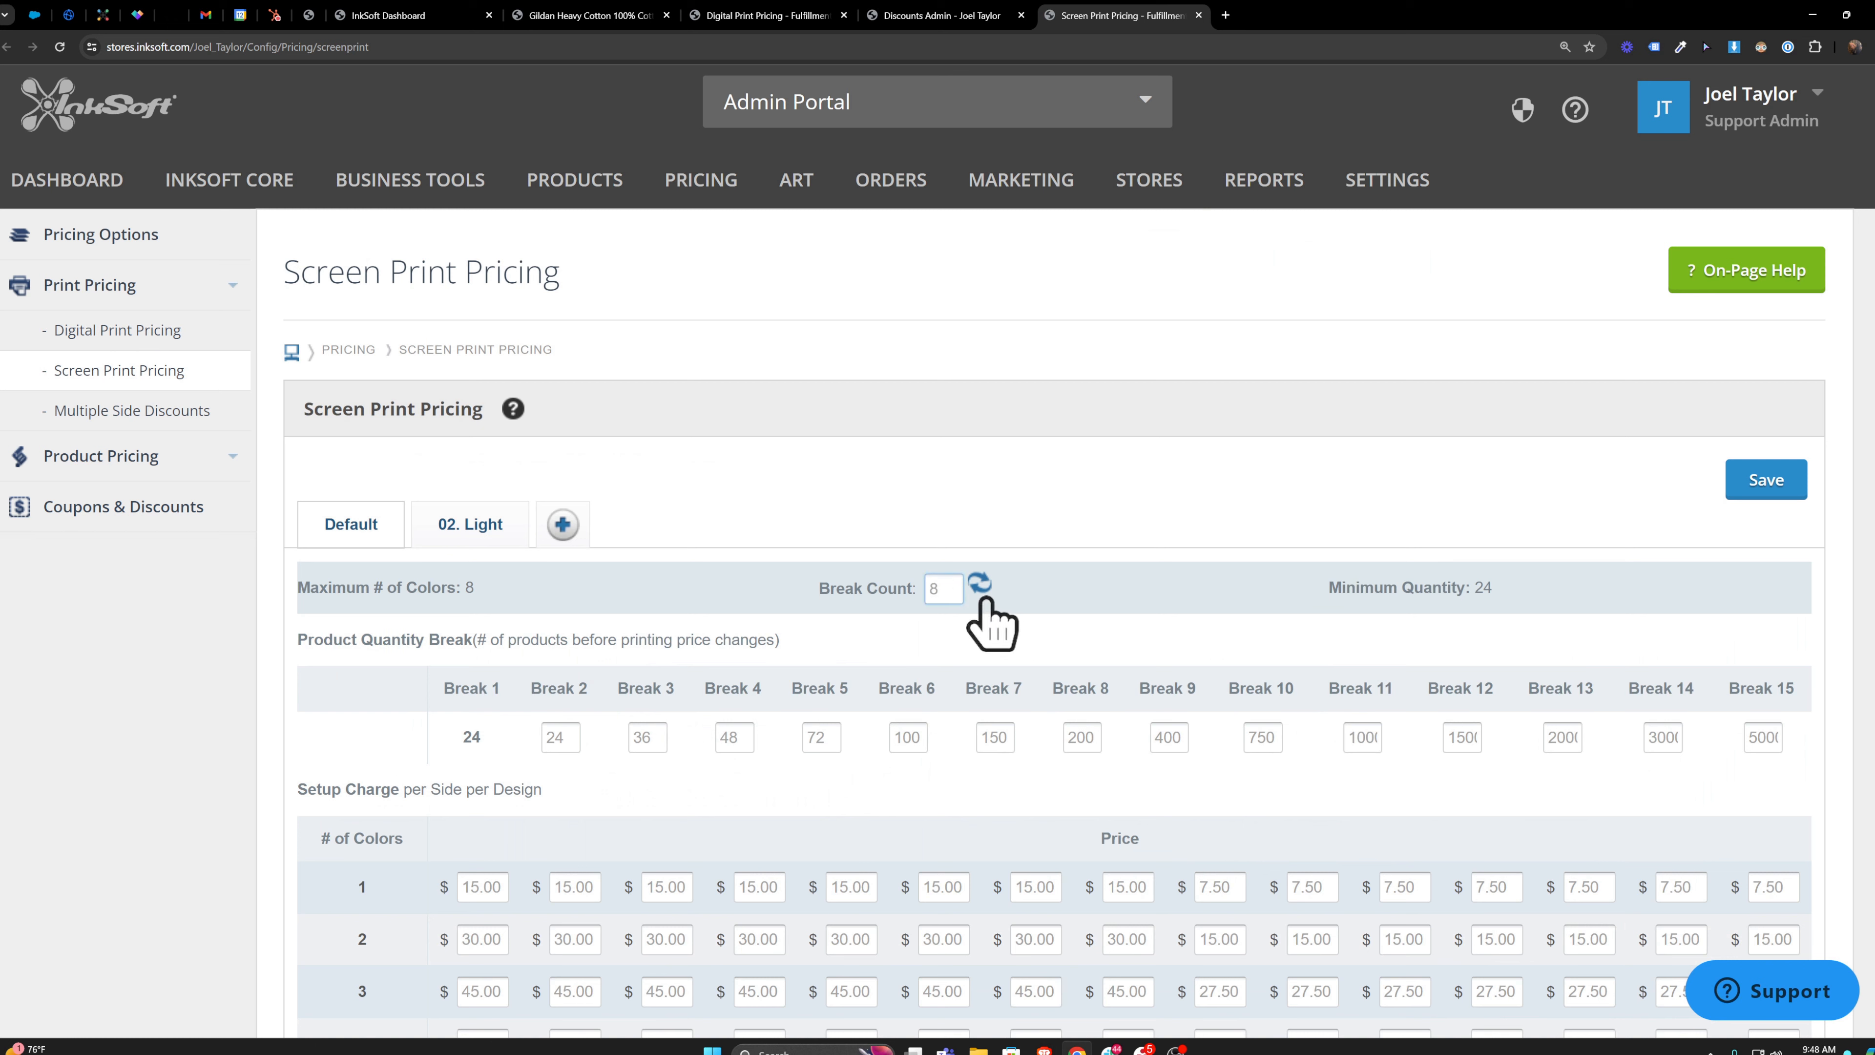
{"action": "left_click", "coordinate": [981, 584]}
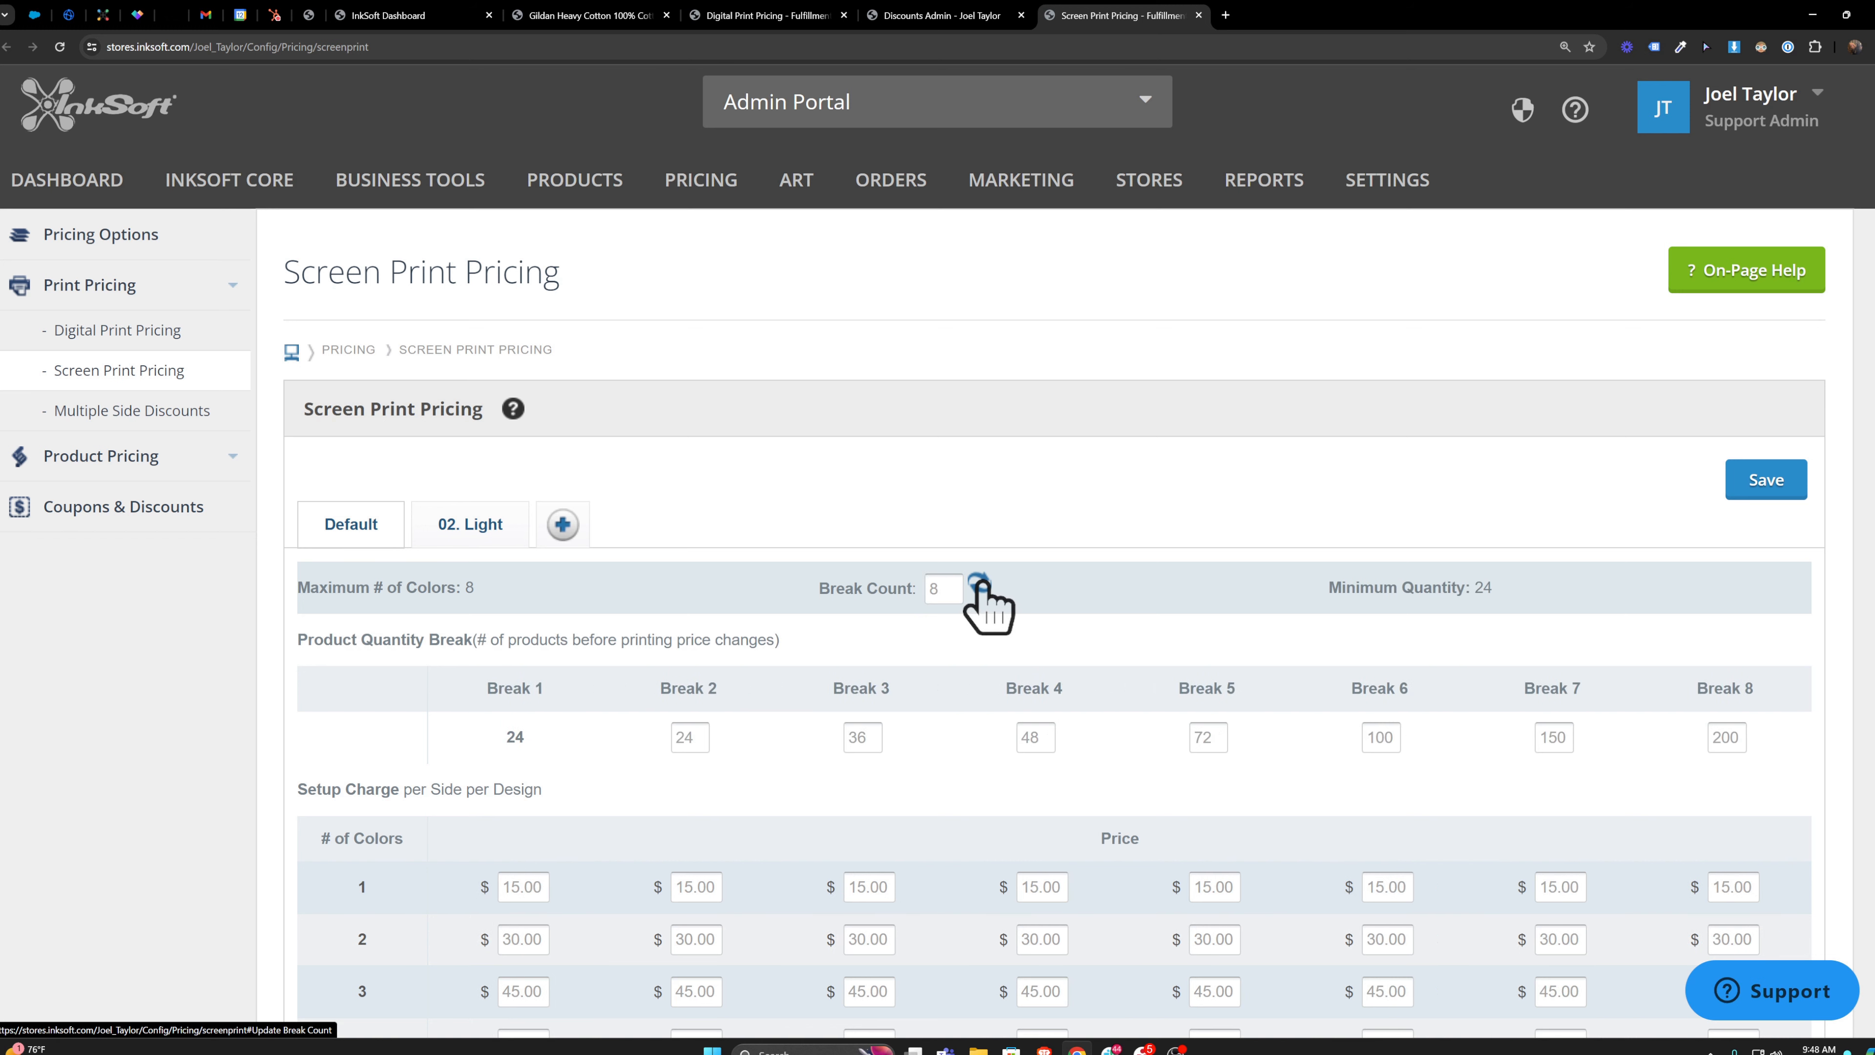
{"action": "left_click_drag", "start_coordinate": [1763, 696], "coordinate": [1664, 709]}
{"action": "left_click", "coordinate": [1666, 754]}
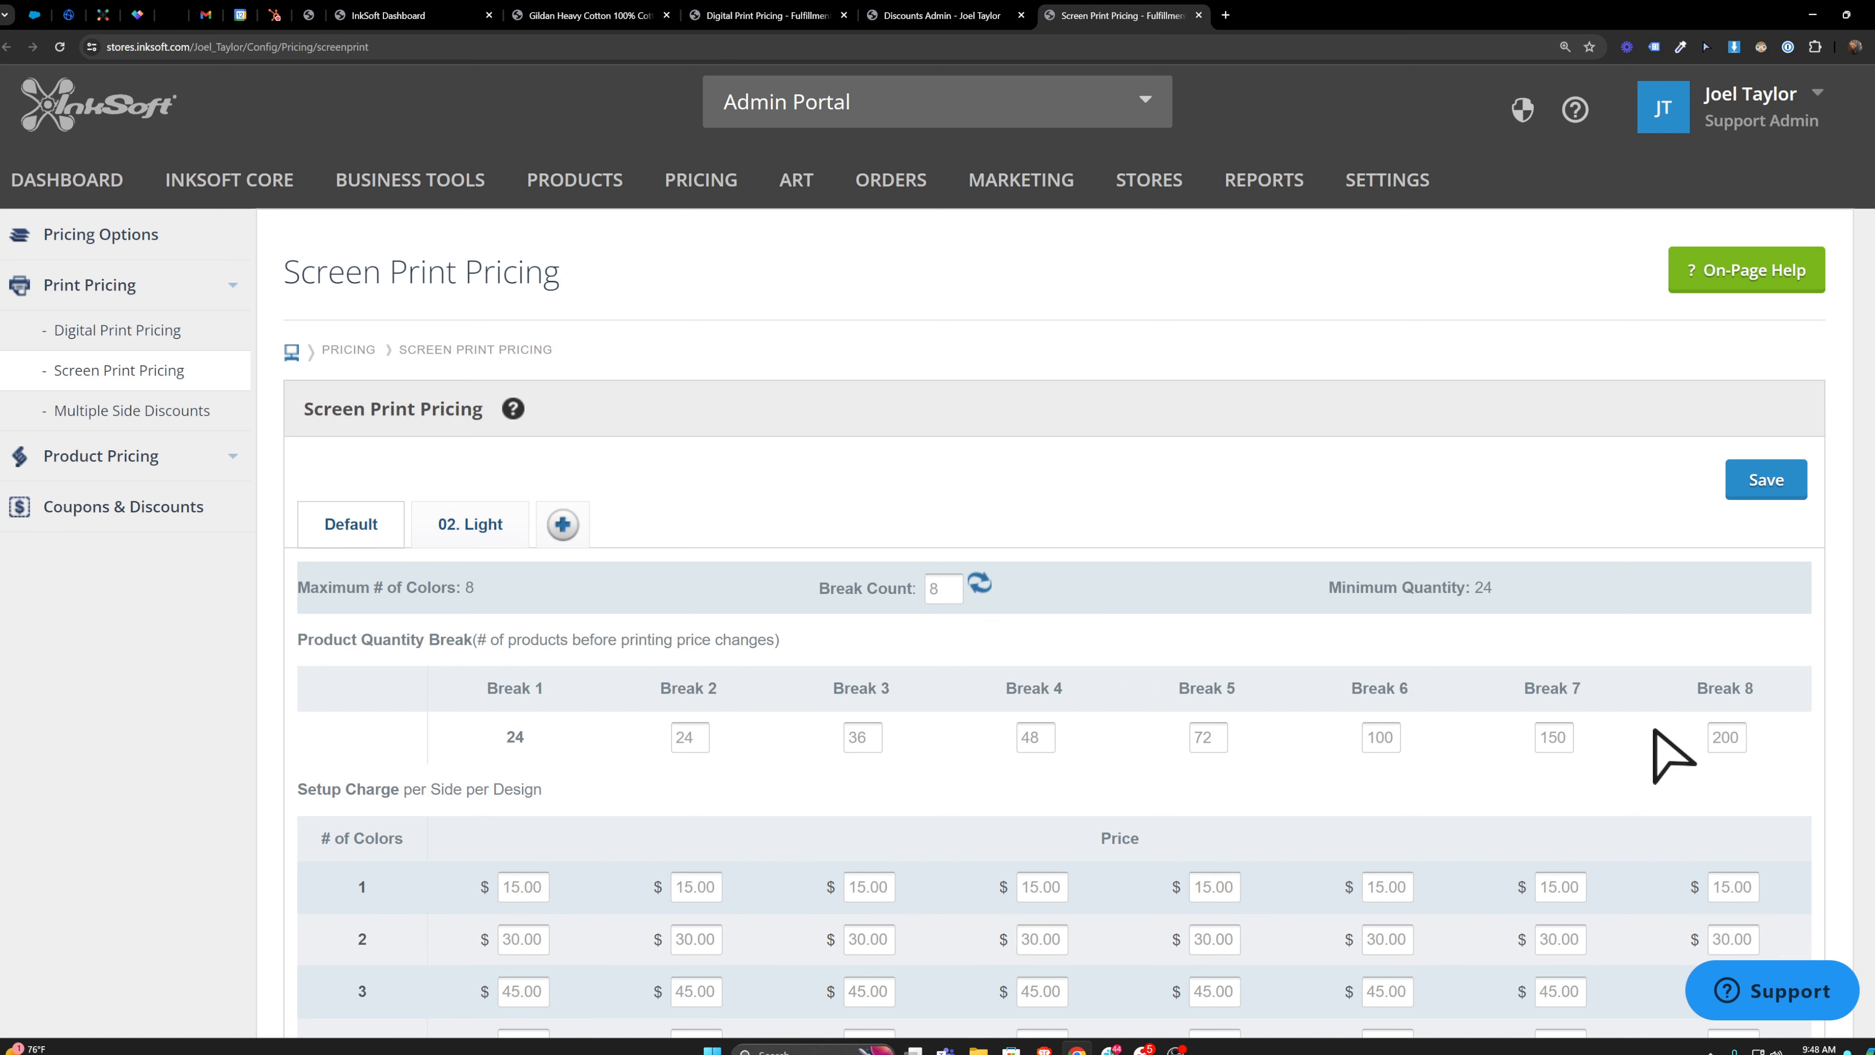
- Set the Default screen print model's Break 2 quantity to 25 and go through the quantities up to Break 5
{"action": "scroll", "coordinate": [1666, 753], "scroll_direction": "down", "scroll_amount": 3}
{"action": "left_click_drag", "start_coordinate": [565, 544], "coordinate": [506, 513]}
{"action": "key", "text": "Tab"}
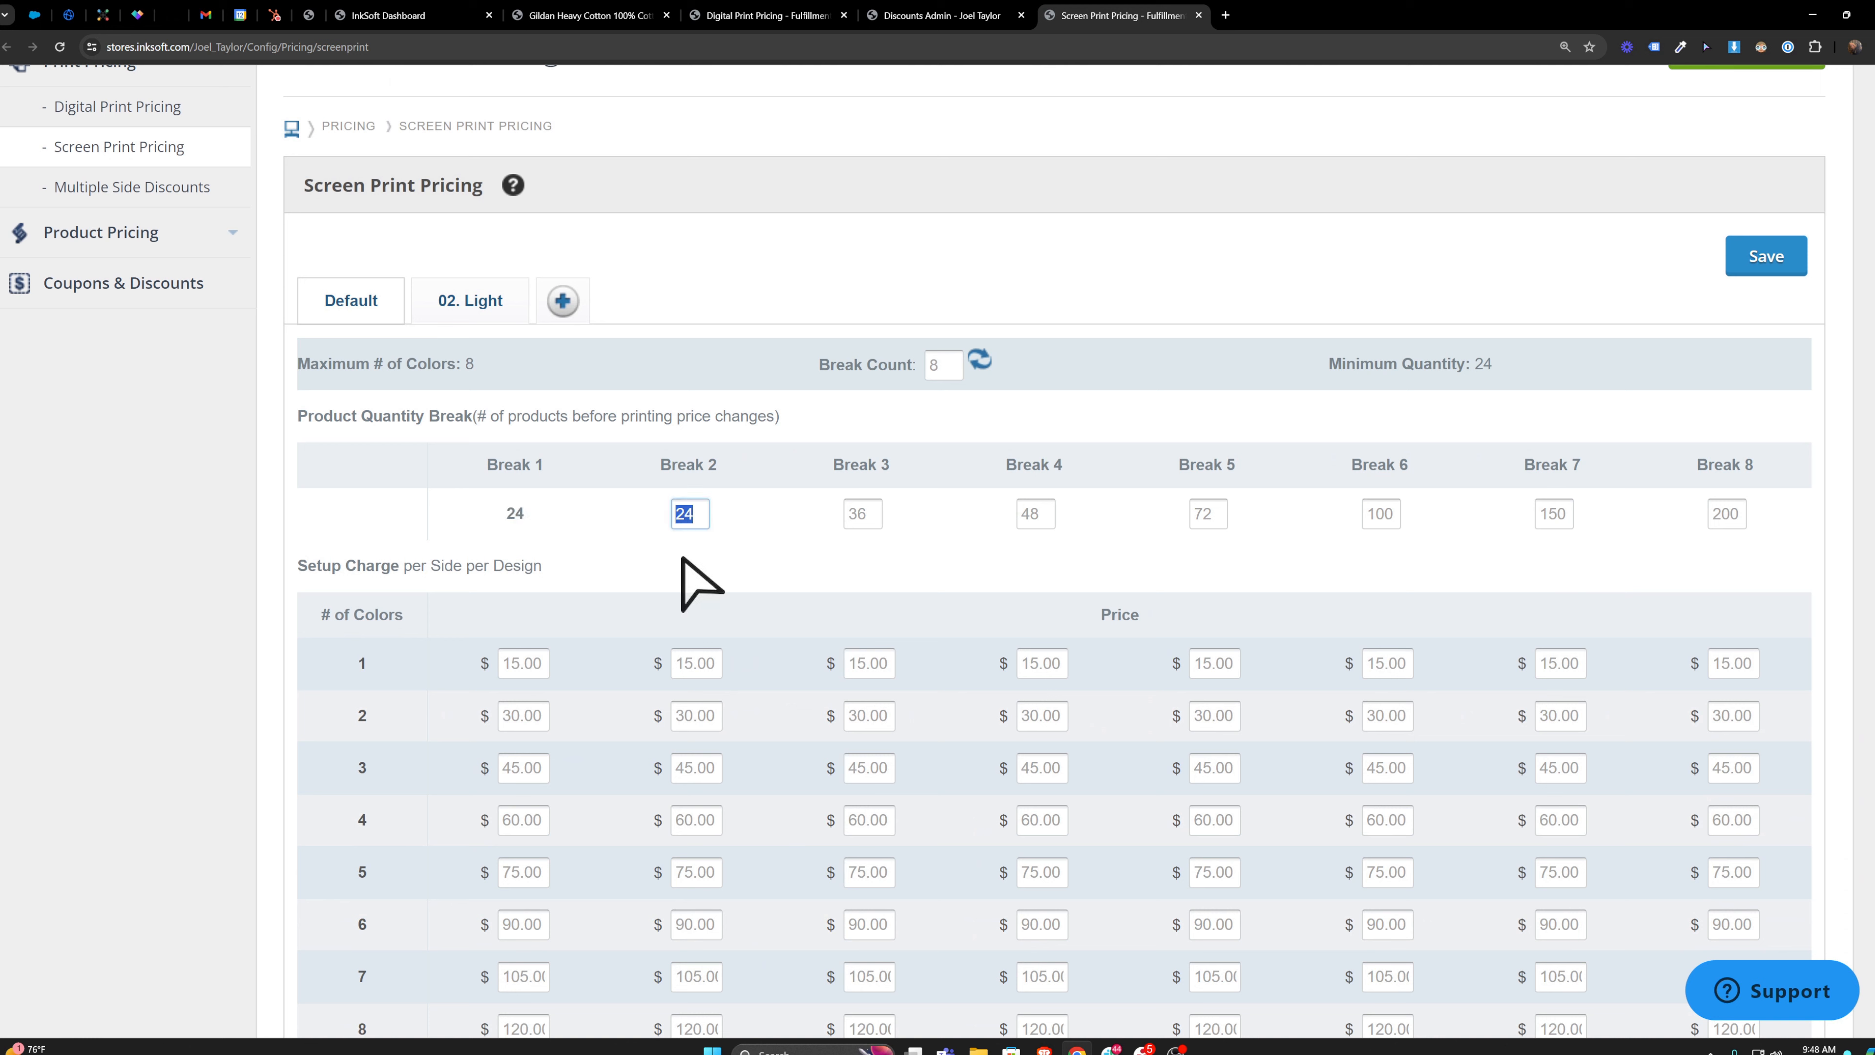
{"action": "double_click", "coordinate": [526, 516]}
{"action": "key", "text": "Tab"}
{"action": "key", "text": "Tab"}
{"action": "key", "text": "Tab"}
{"action": "key", "text": "Tab"}
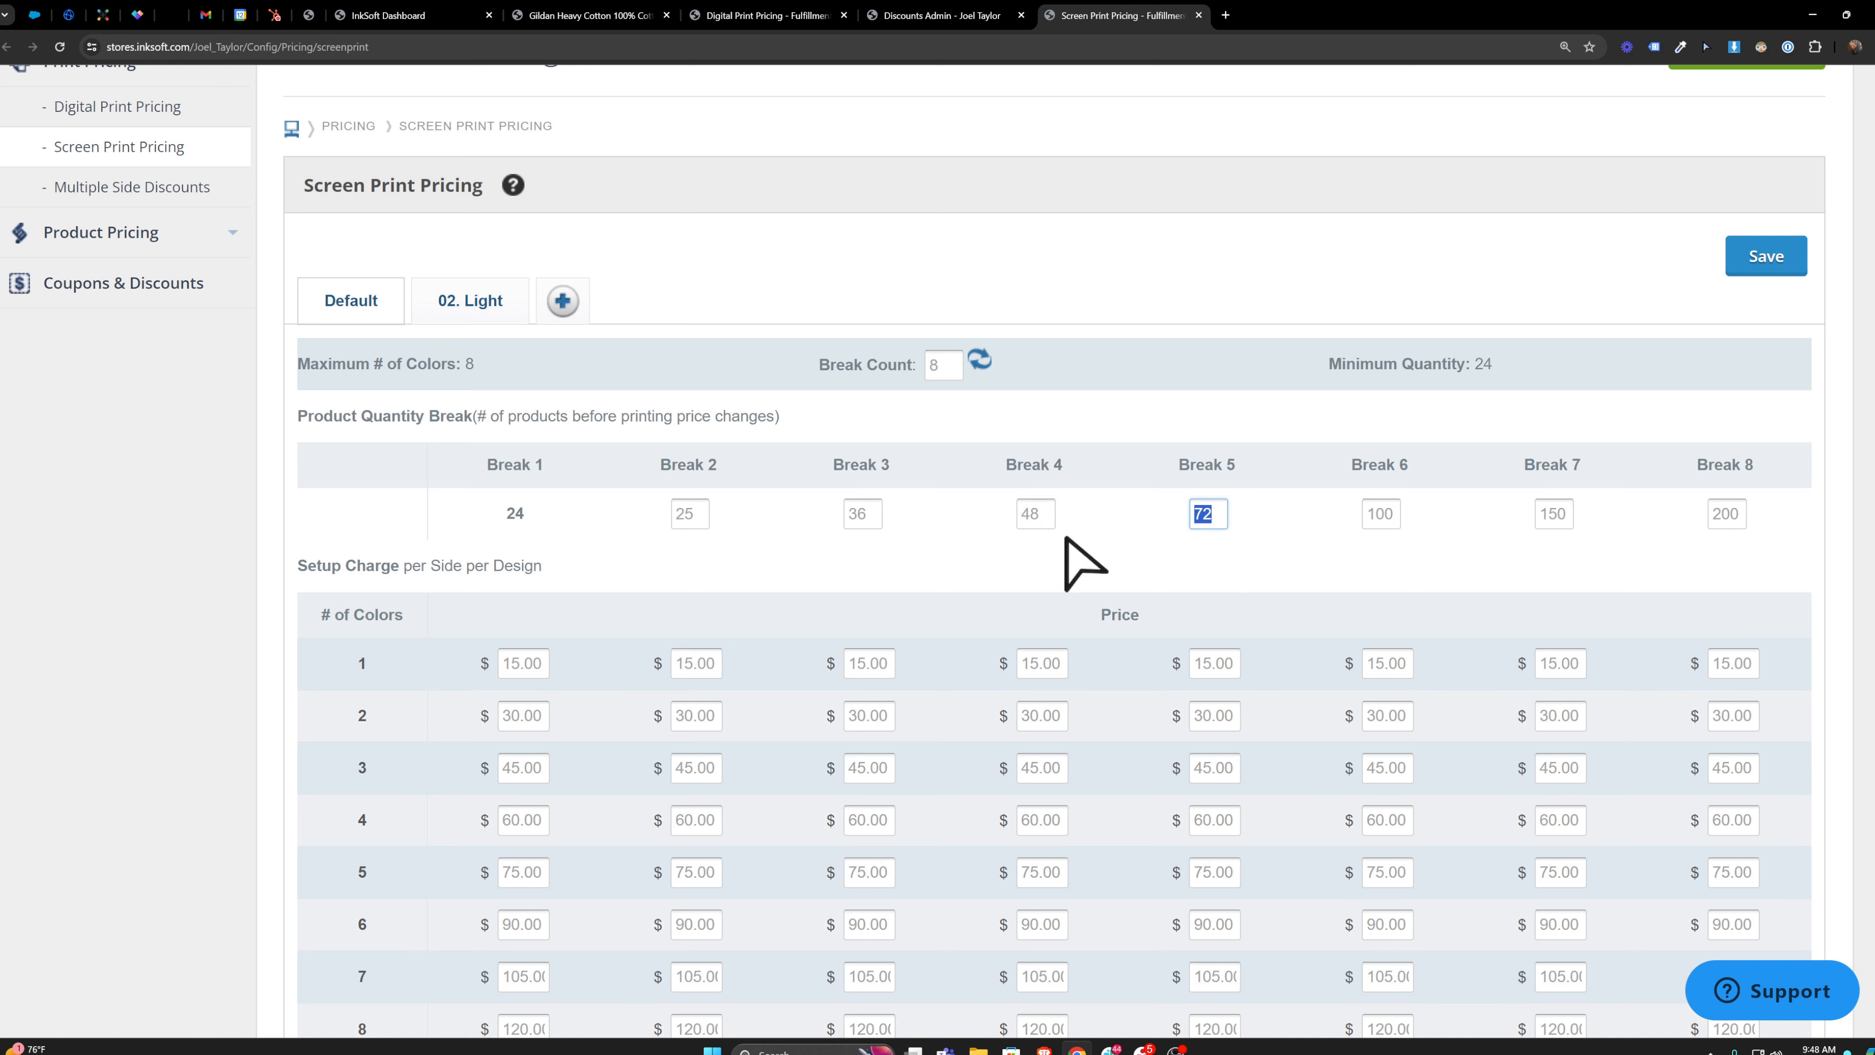
{"action": "key", "text": "shift+Tab"}
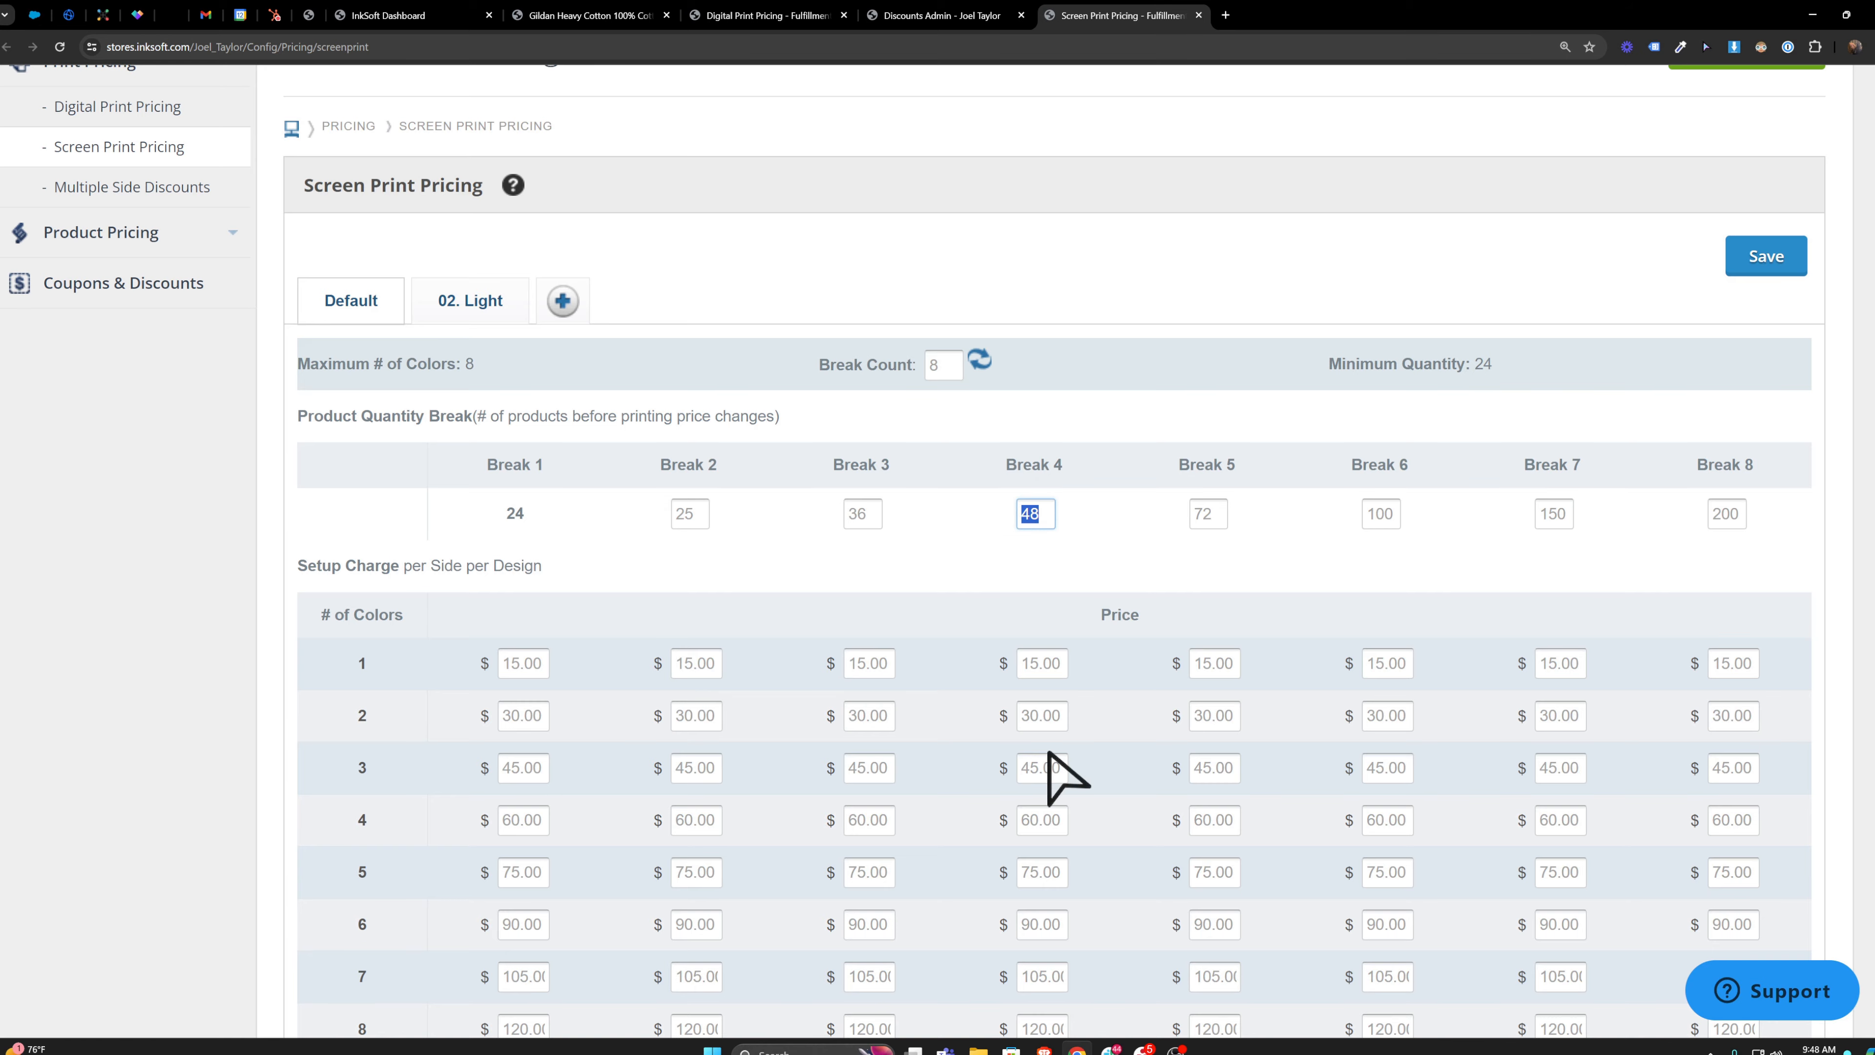
- Look over the Setup Charge per Side per Design table for all color counts and quantity breaks
{"action": "scroll", "coordinate": [1057, 779], "scroll_direction": "down", "scroll_amount": 3}
{"action": "scroll", "coordinate": [1057, 784], "scroll_direction": "down", "scroll_amount": 8}
{"action": "scroll", "coordinate": [1059, 795], "scroll_direction": "up", "scroll_amount": 10}
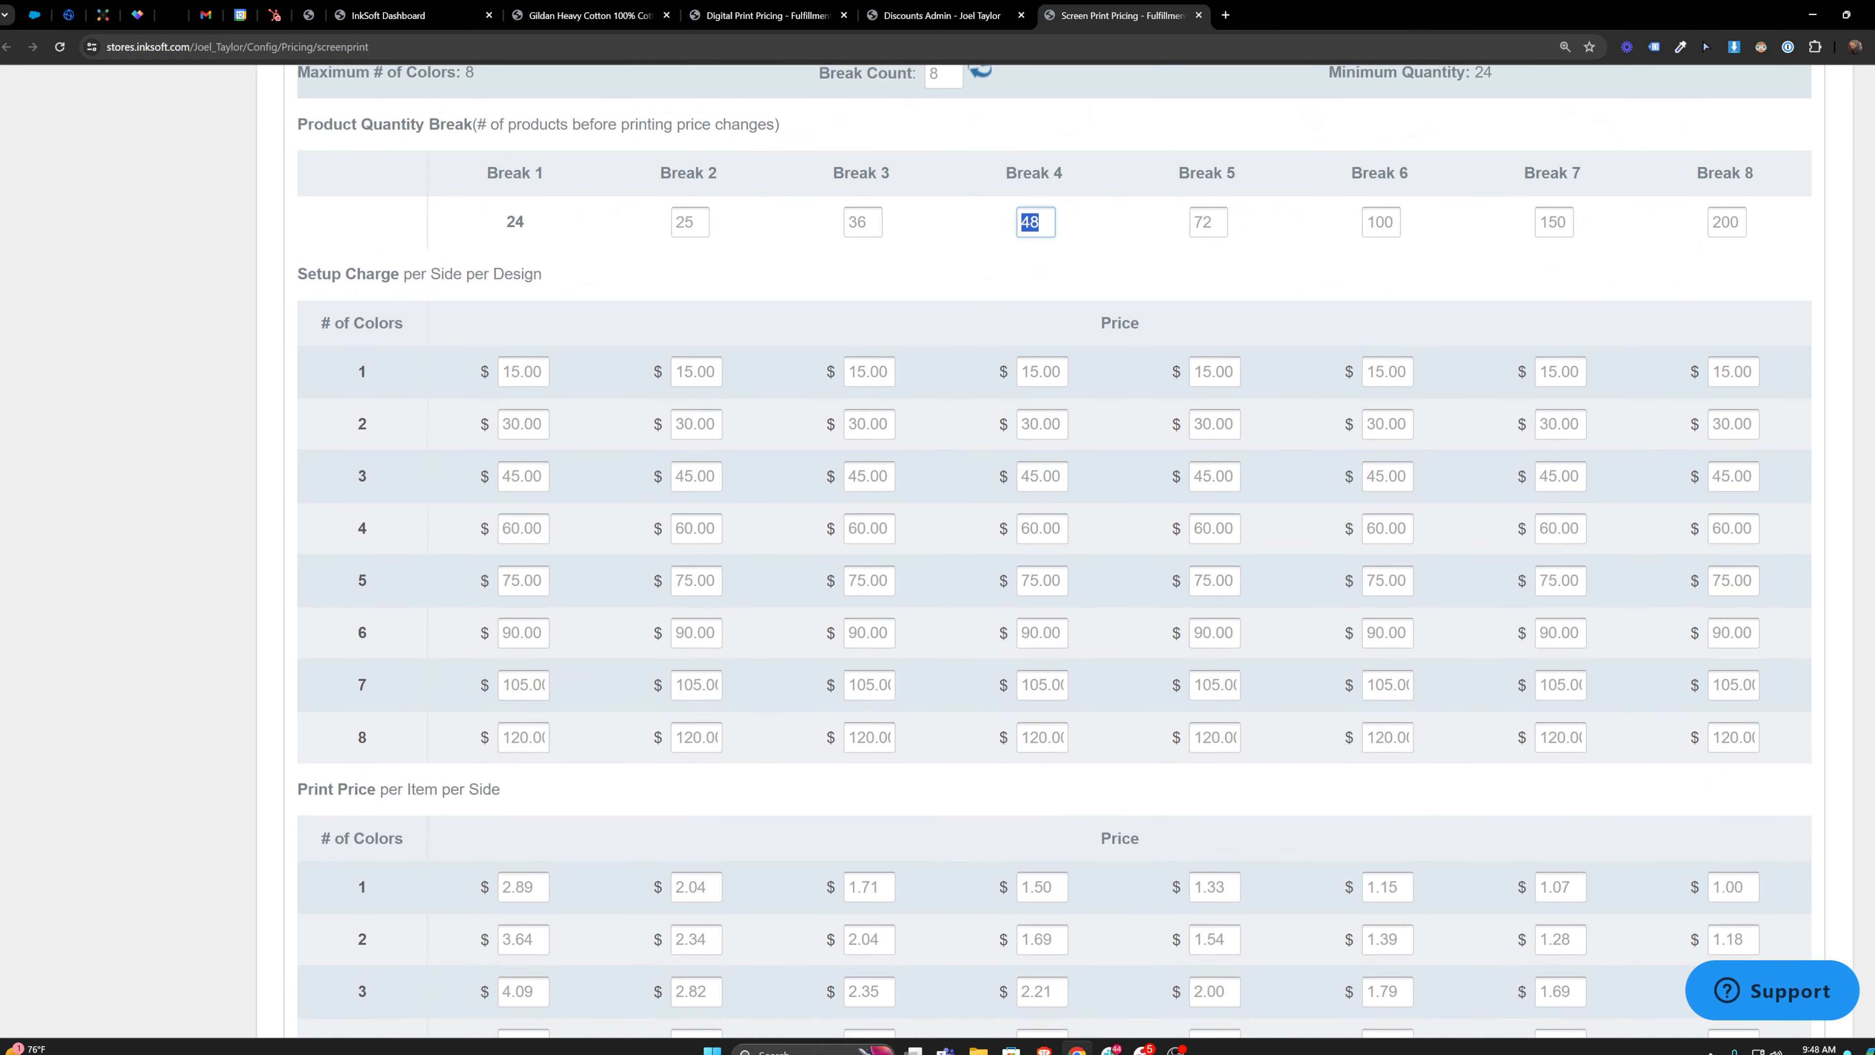
{"action": "scroll", "coordinate": [310, 415], "scroll_direction": "down", "scroll_amount": 2}
{"action": "left_click_drag", "start_coordinate": [311, 414], "coordinate": [1763, 837]}
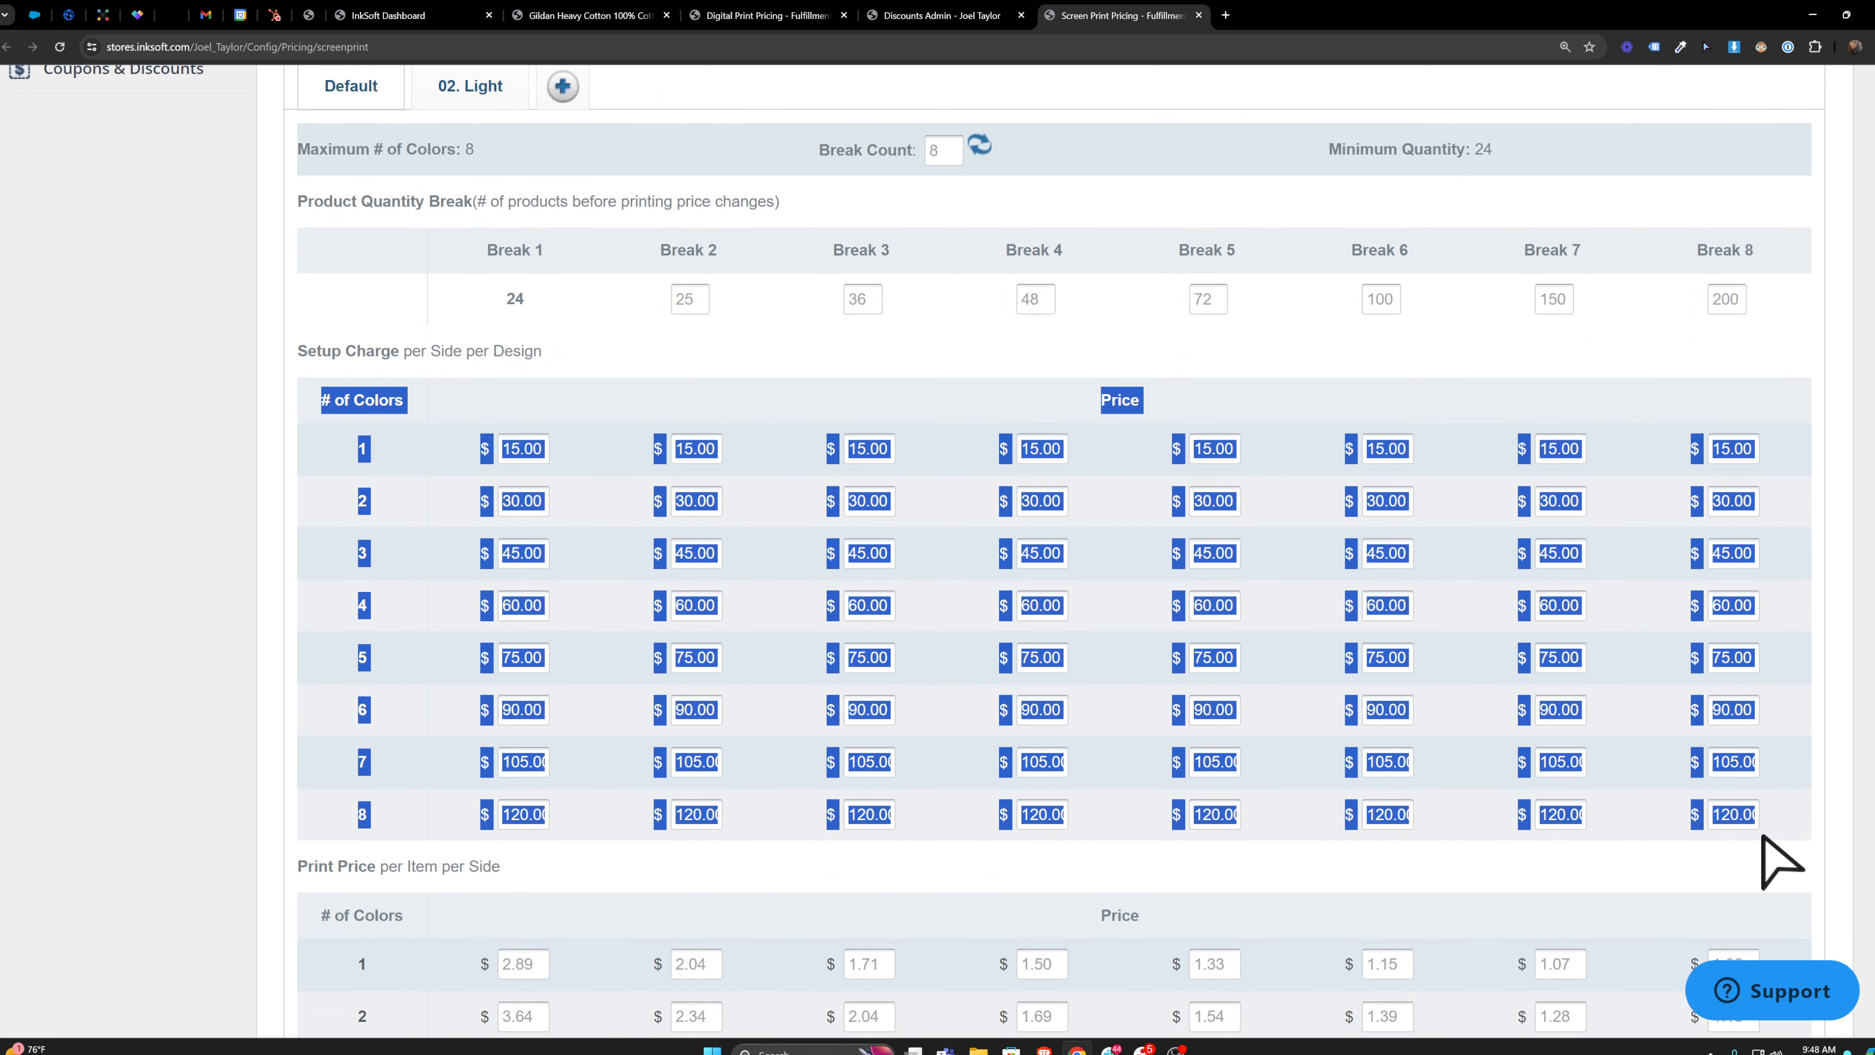
{"action": "left_click", "coordinate": [1149, 604]}
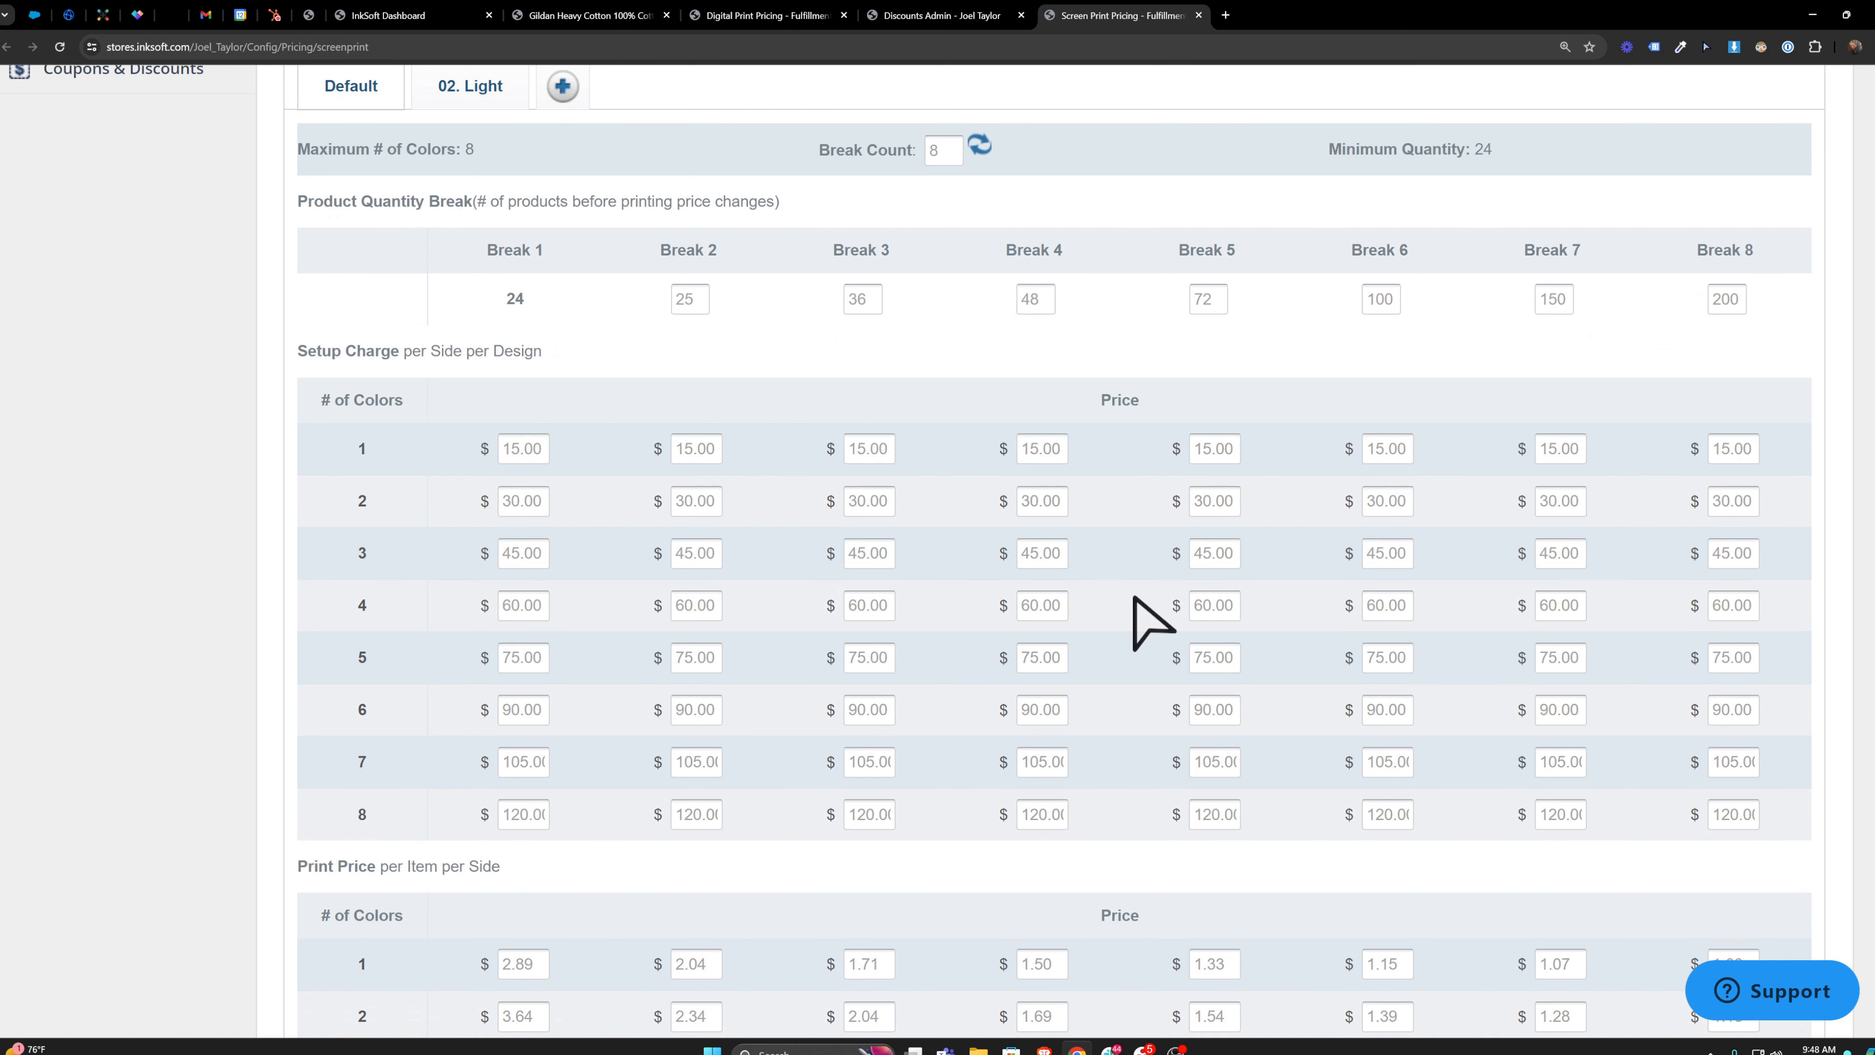
- Compare the setup charges for two-color and four-color designs at Break 4
{"action": "double_click", "coordinate": [370, 501]}
{"action": "double_click", "coordinate": [362, 606]}
{"action": "double_click", "coordinate": [1042, 501]}
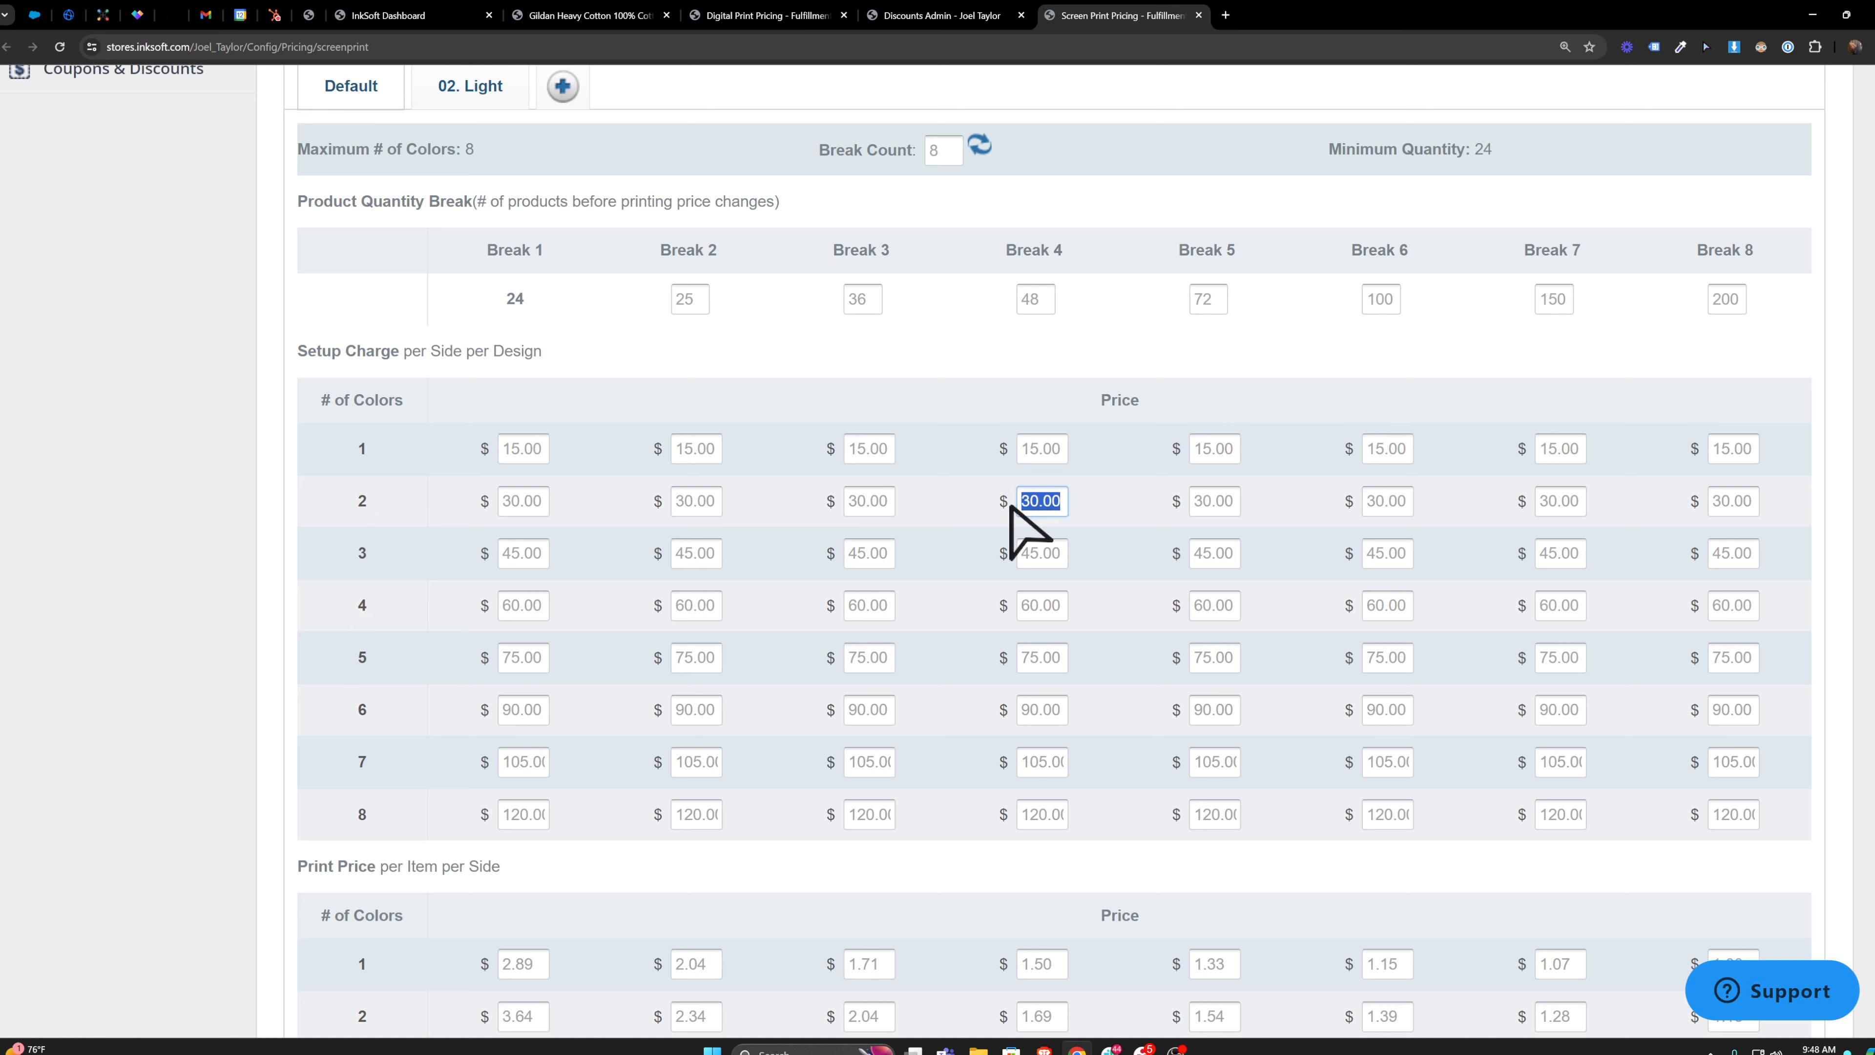
{"action": "double_click", "coordinate": [348, 504]}
{"action": "double_click", "coordinate": [363, 605]}
{"action": "left_click", "coordinate": [1052, 605]}
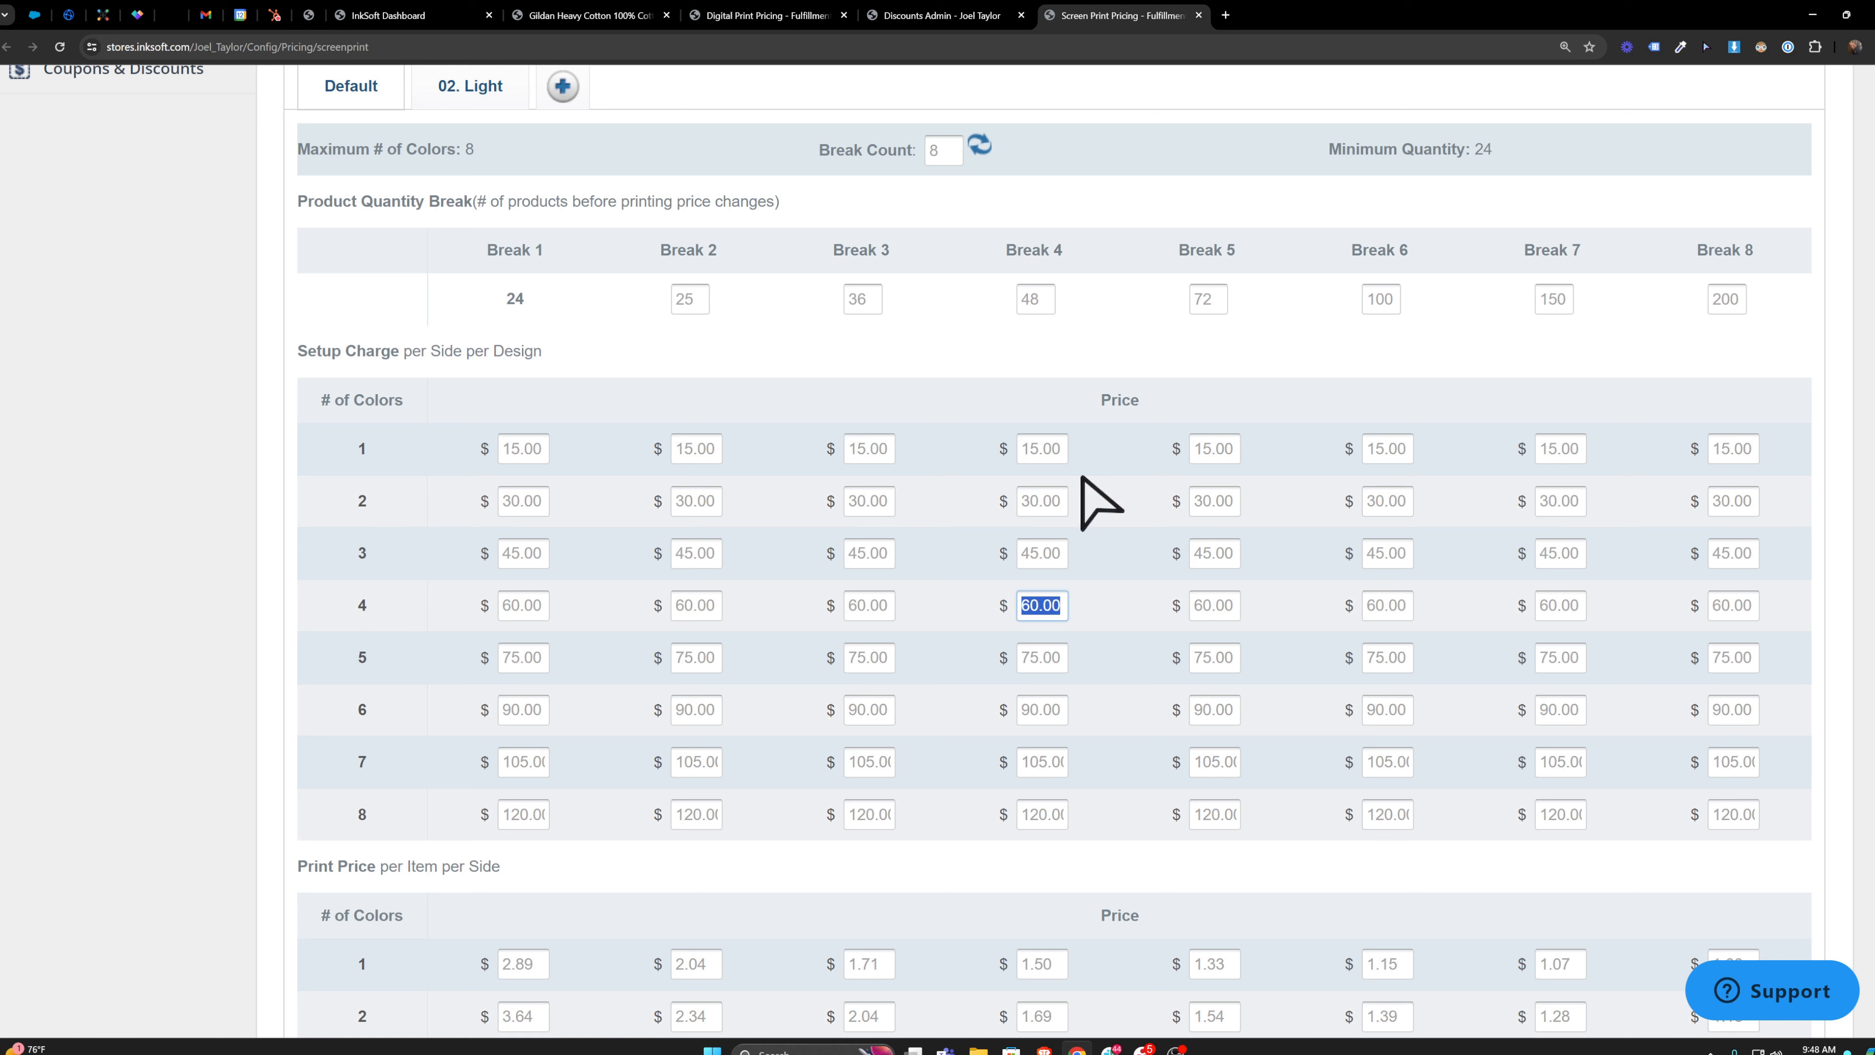
{"action": "left_click", "coordinate": [1110, 619]}
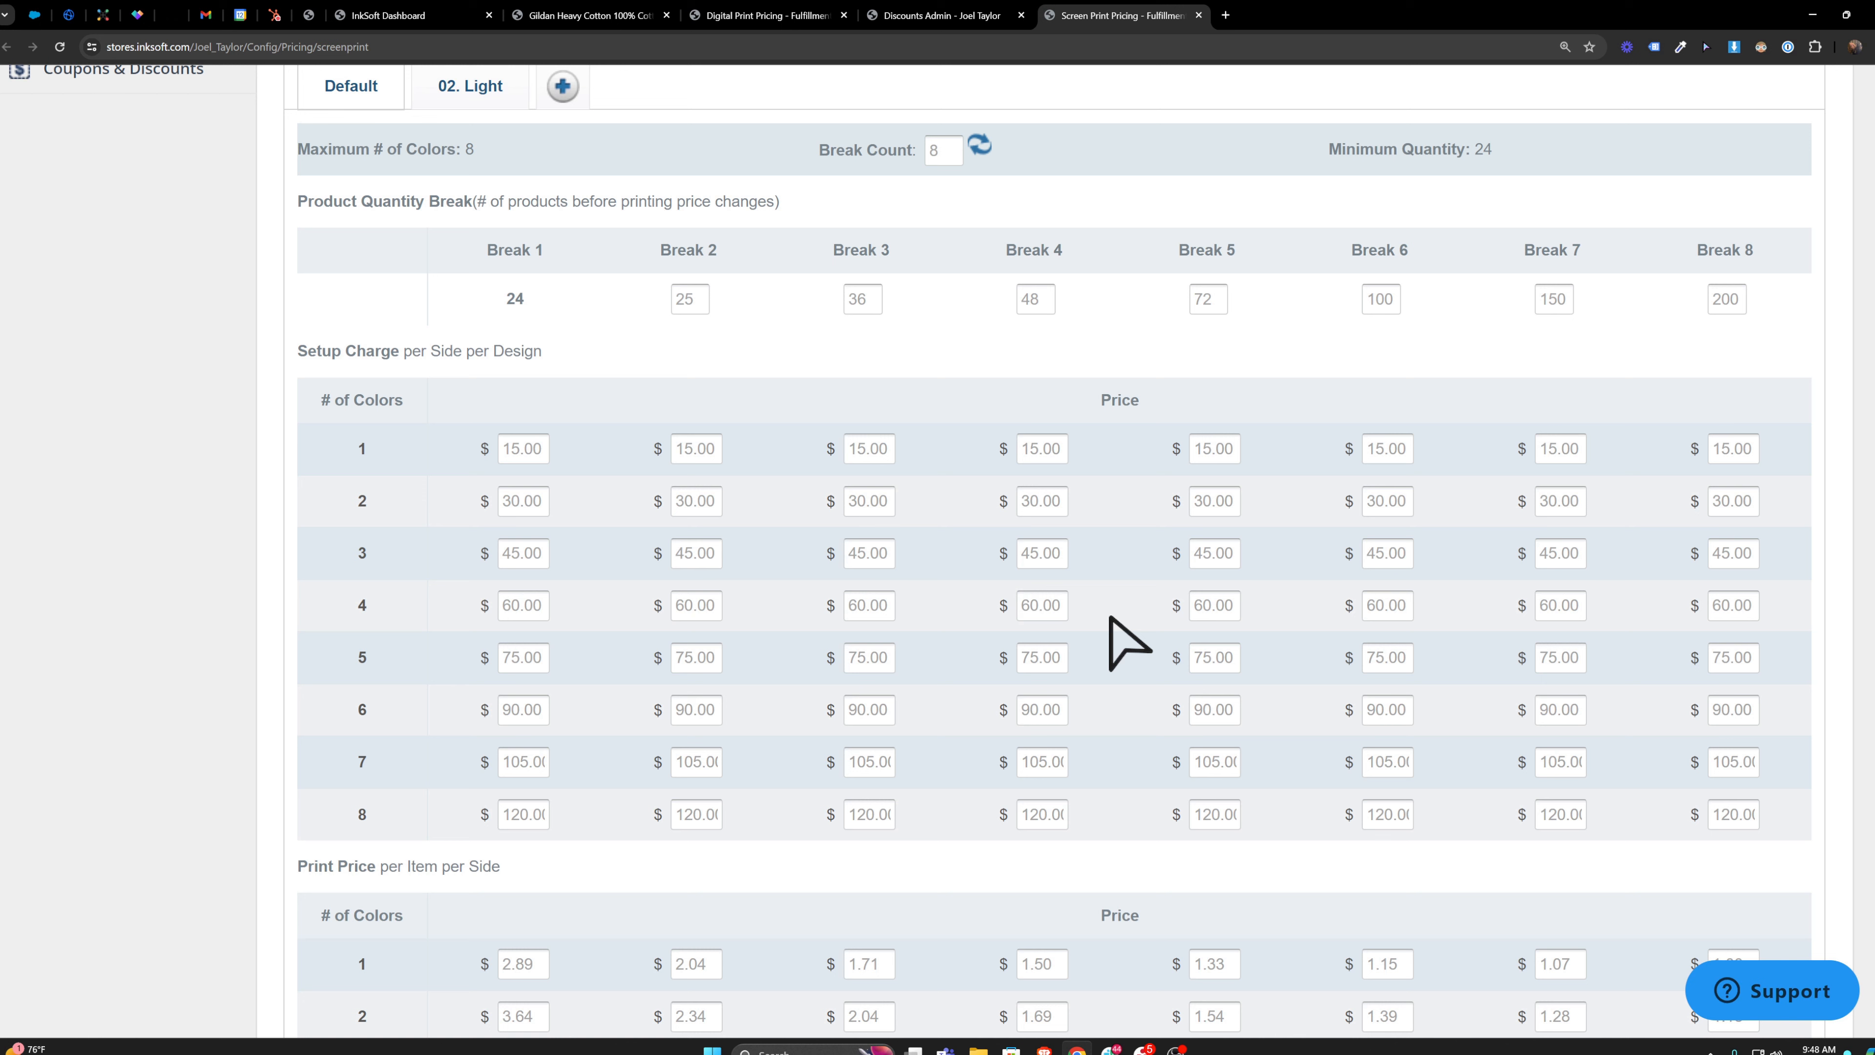
{"action": "double_click", "coordinate": [1038, 502]}
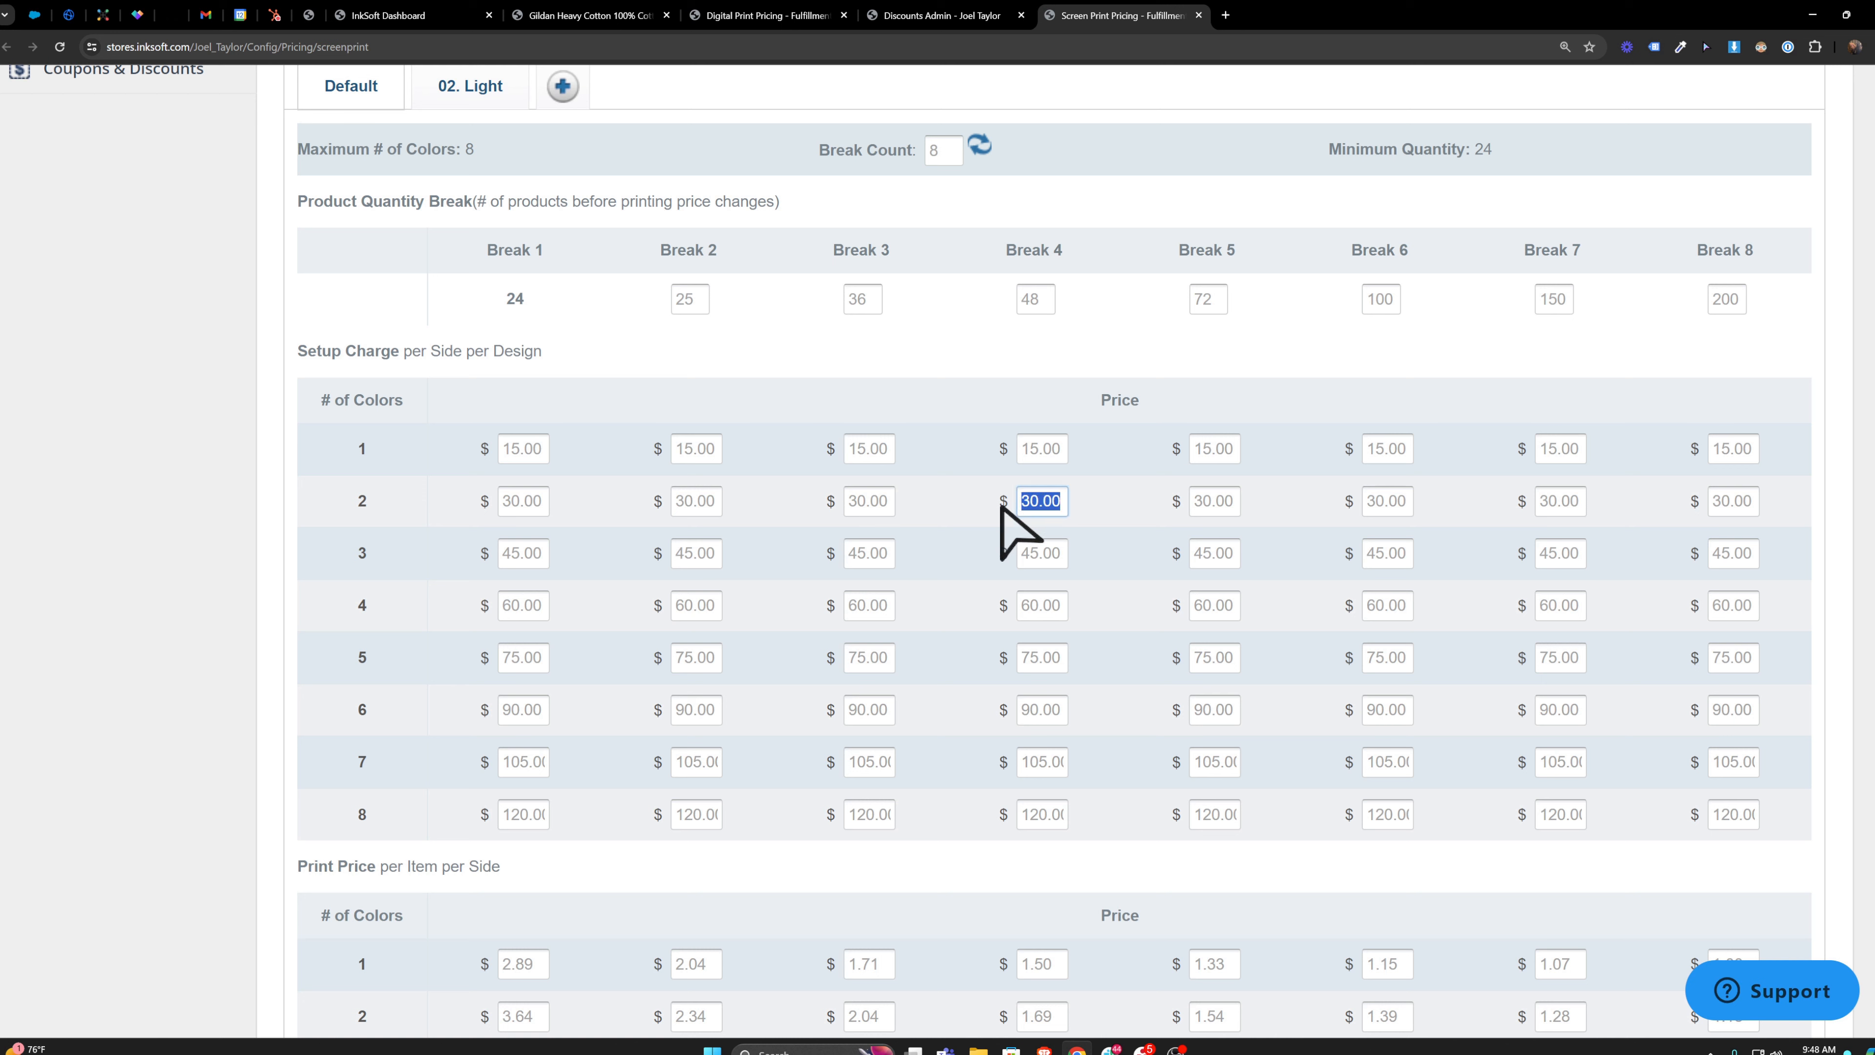
{"action": "double_click", "coordinate": [1037, 605]}
{"action": "left_click", "coordinate": [1111, 612]}
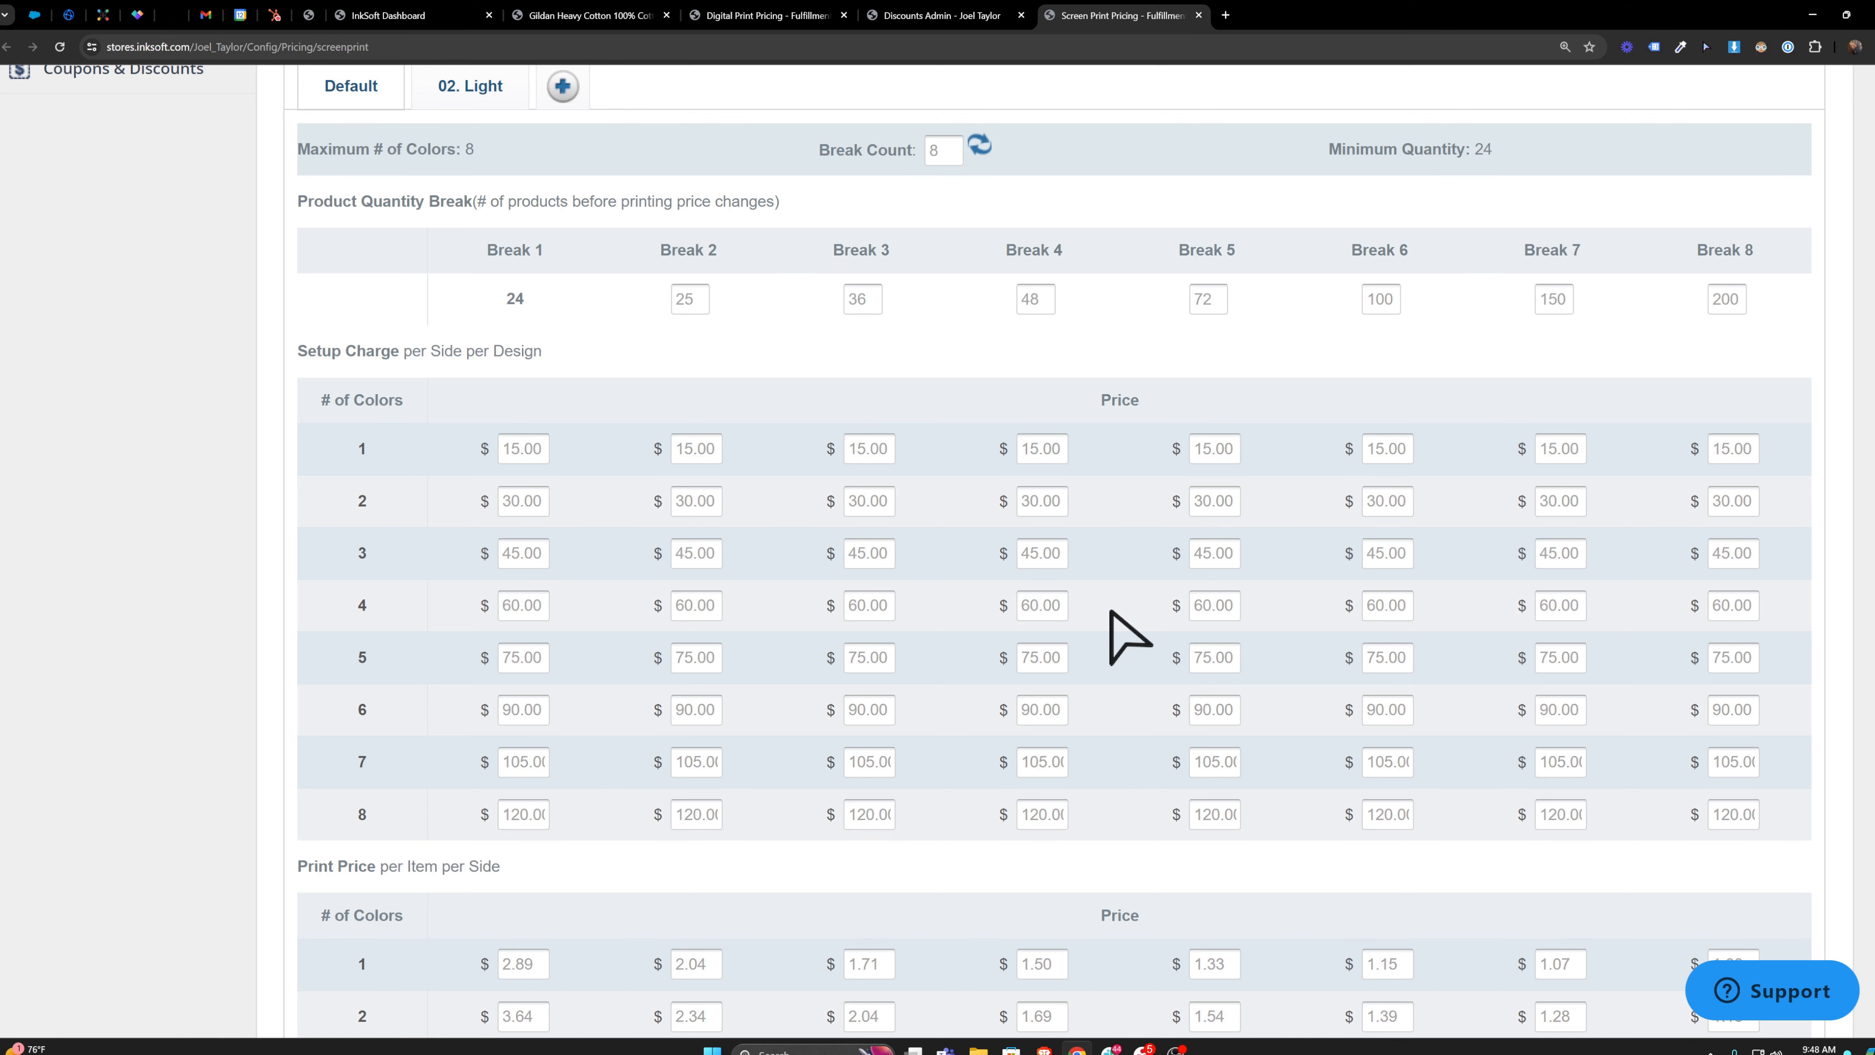
- Look over the Print Price per Item per Side table across all color counts and breaks
{"action": "scroll", "coordinate": [1129, 637], "scroll_direction": "down", "scroll_amount": 8}
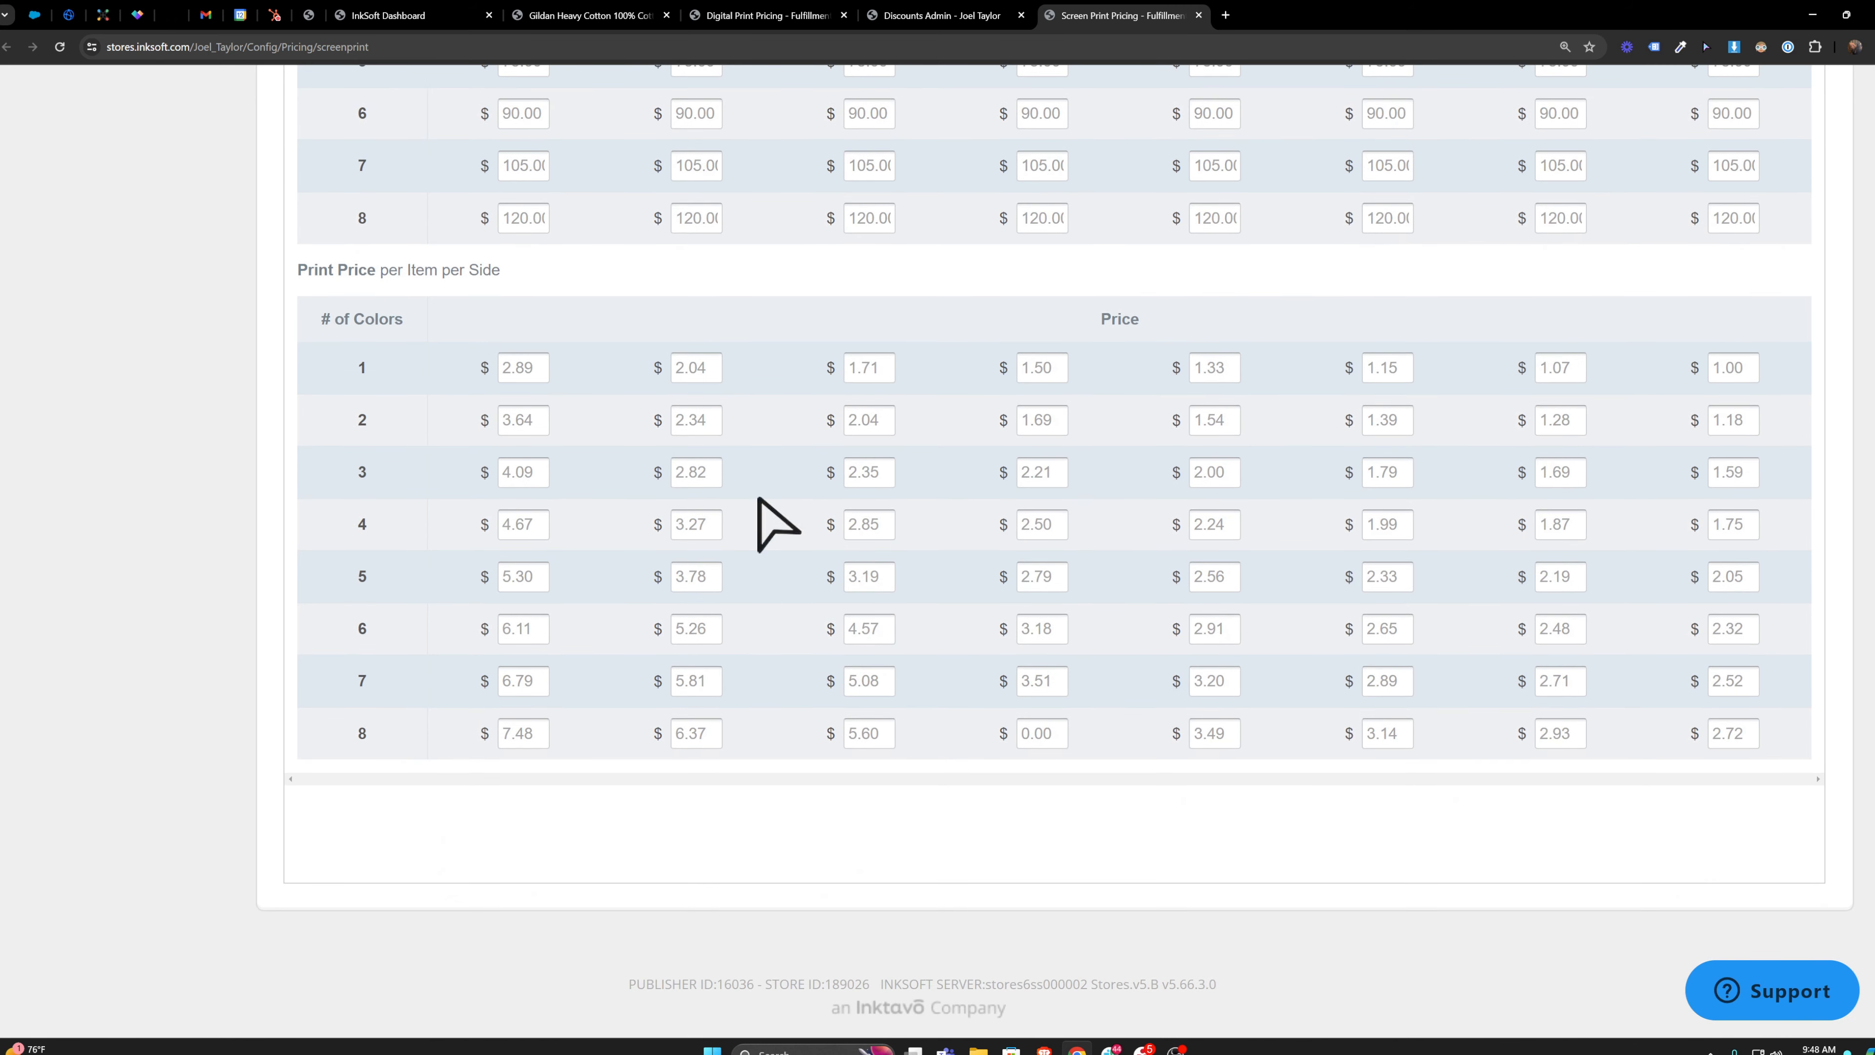
{"action": "left_click_drag", "start_coordinate": [304, 271], "coordinate": [484, 280]}
{"action": "left_click", "coordinate": [591, 319]}
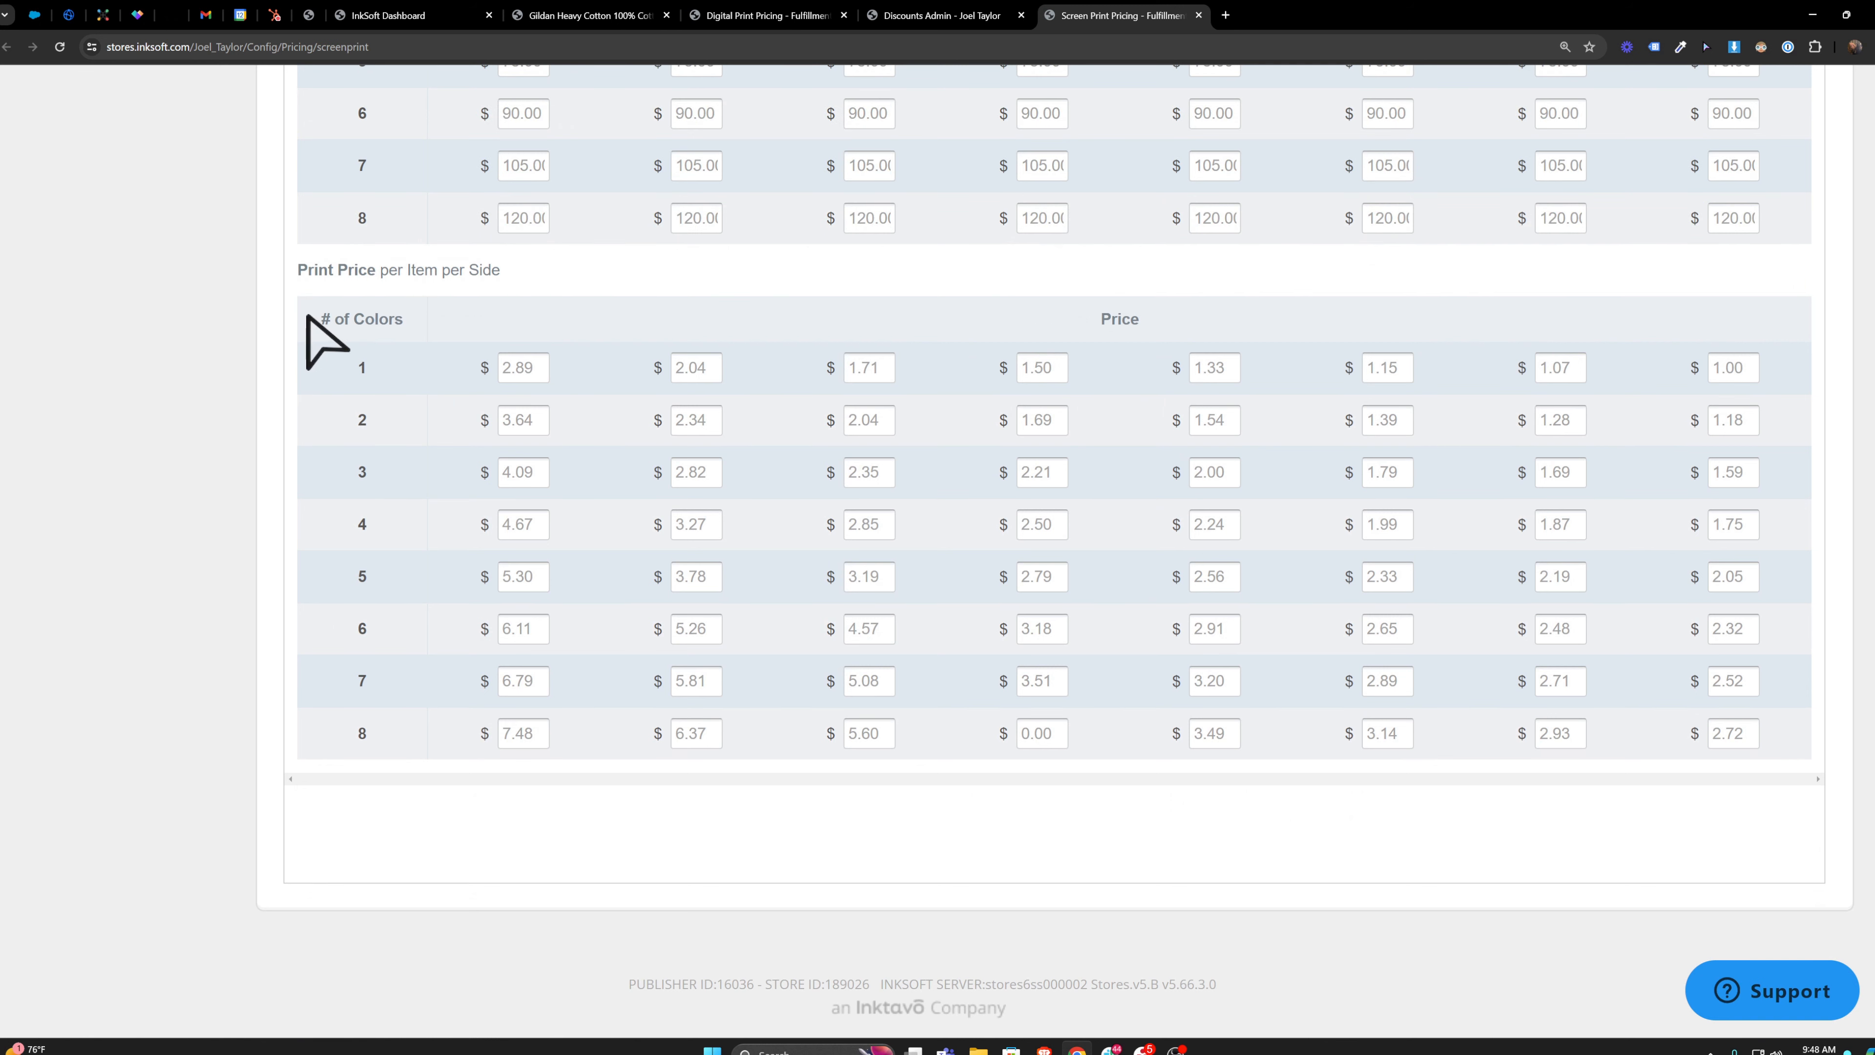
{"action": "left_click_drag", "start_coordinate": [310, 318], "coordinate": [1722, 791]}
{"action": "left_click", "coordinate": [1703, 830]}
- Compare the per-item print prices for two-color and four-color designs at Break 4
{"action": "left_click_drag", "start_coordinate": [354, 421], "coordinate": [369, 422]}
{"action": "double_click", "coordinate": [1038, 420]}
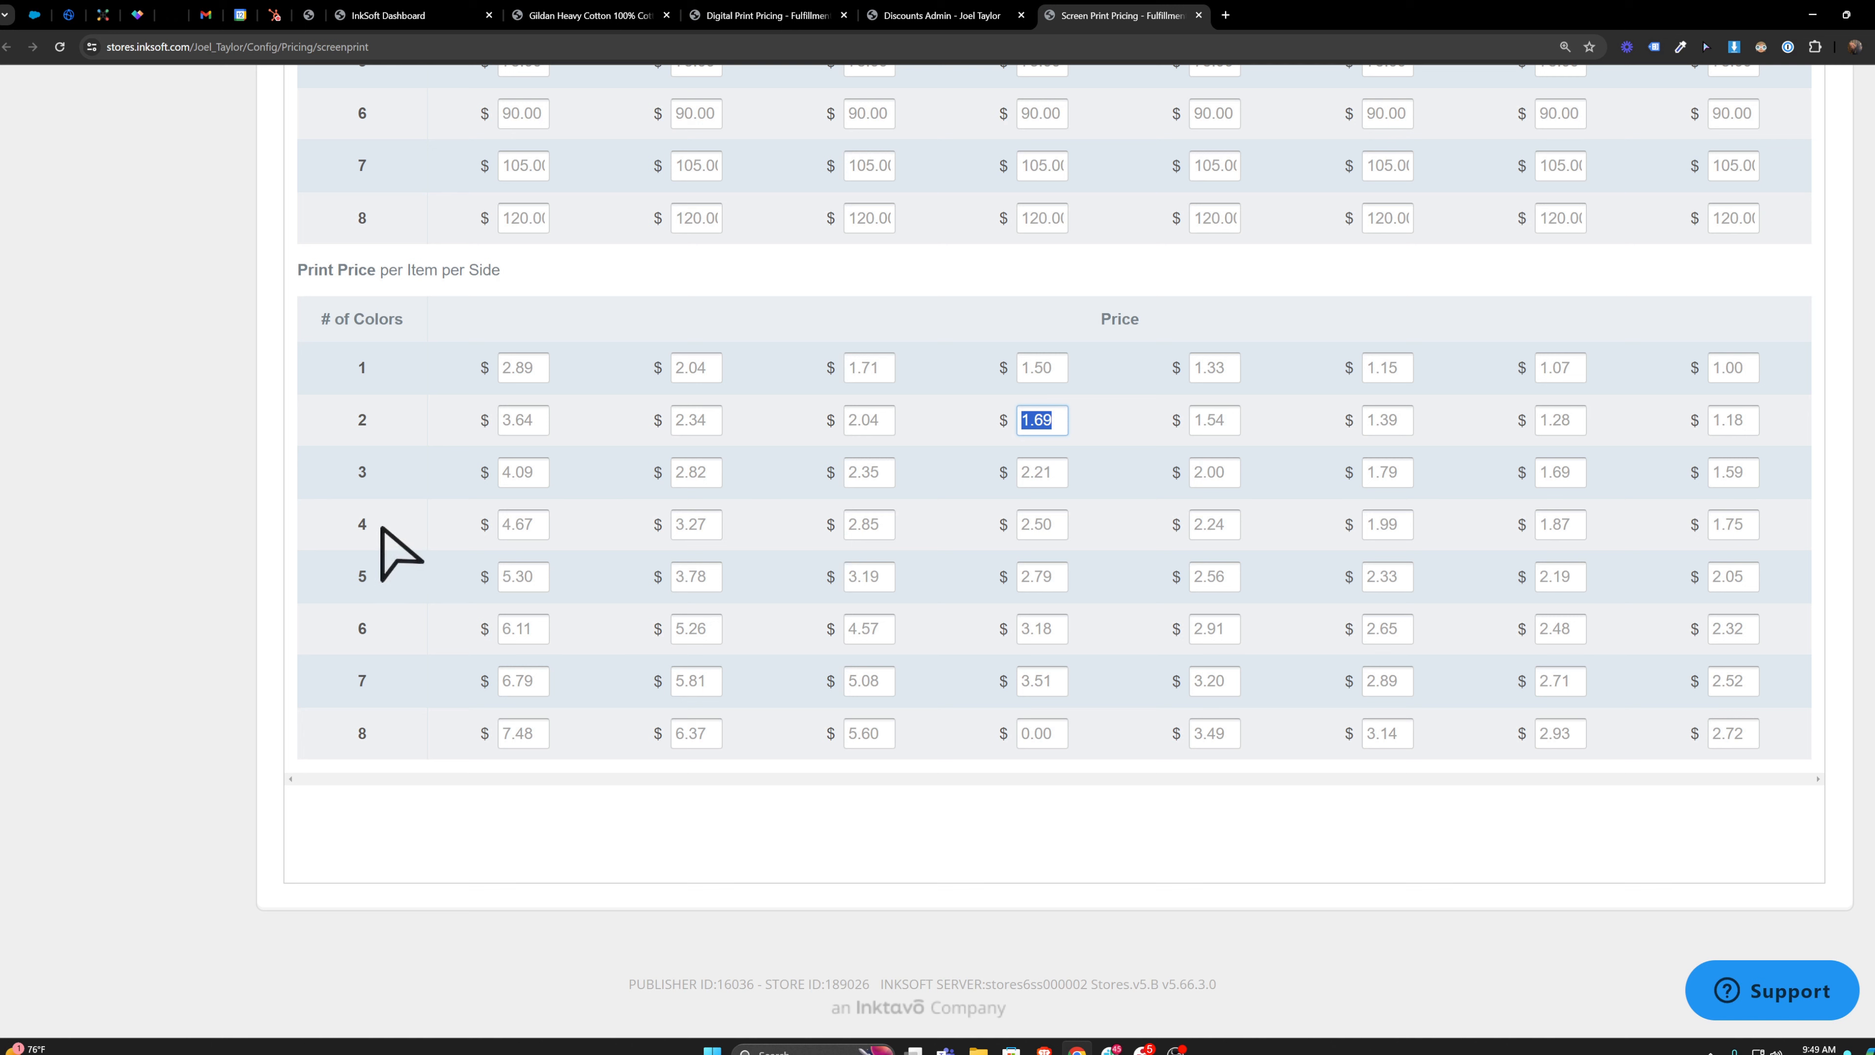
{"action": "double_click", "coordinate": [360, 526]}
{"action": "double_click", "coordinate": [1021, 526]}
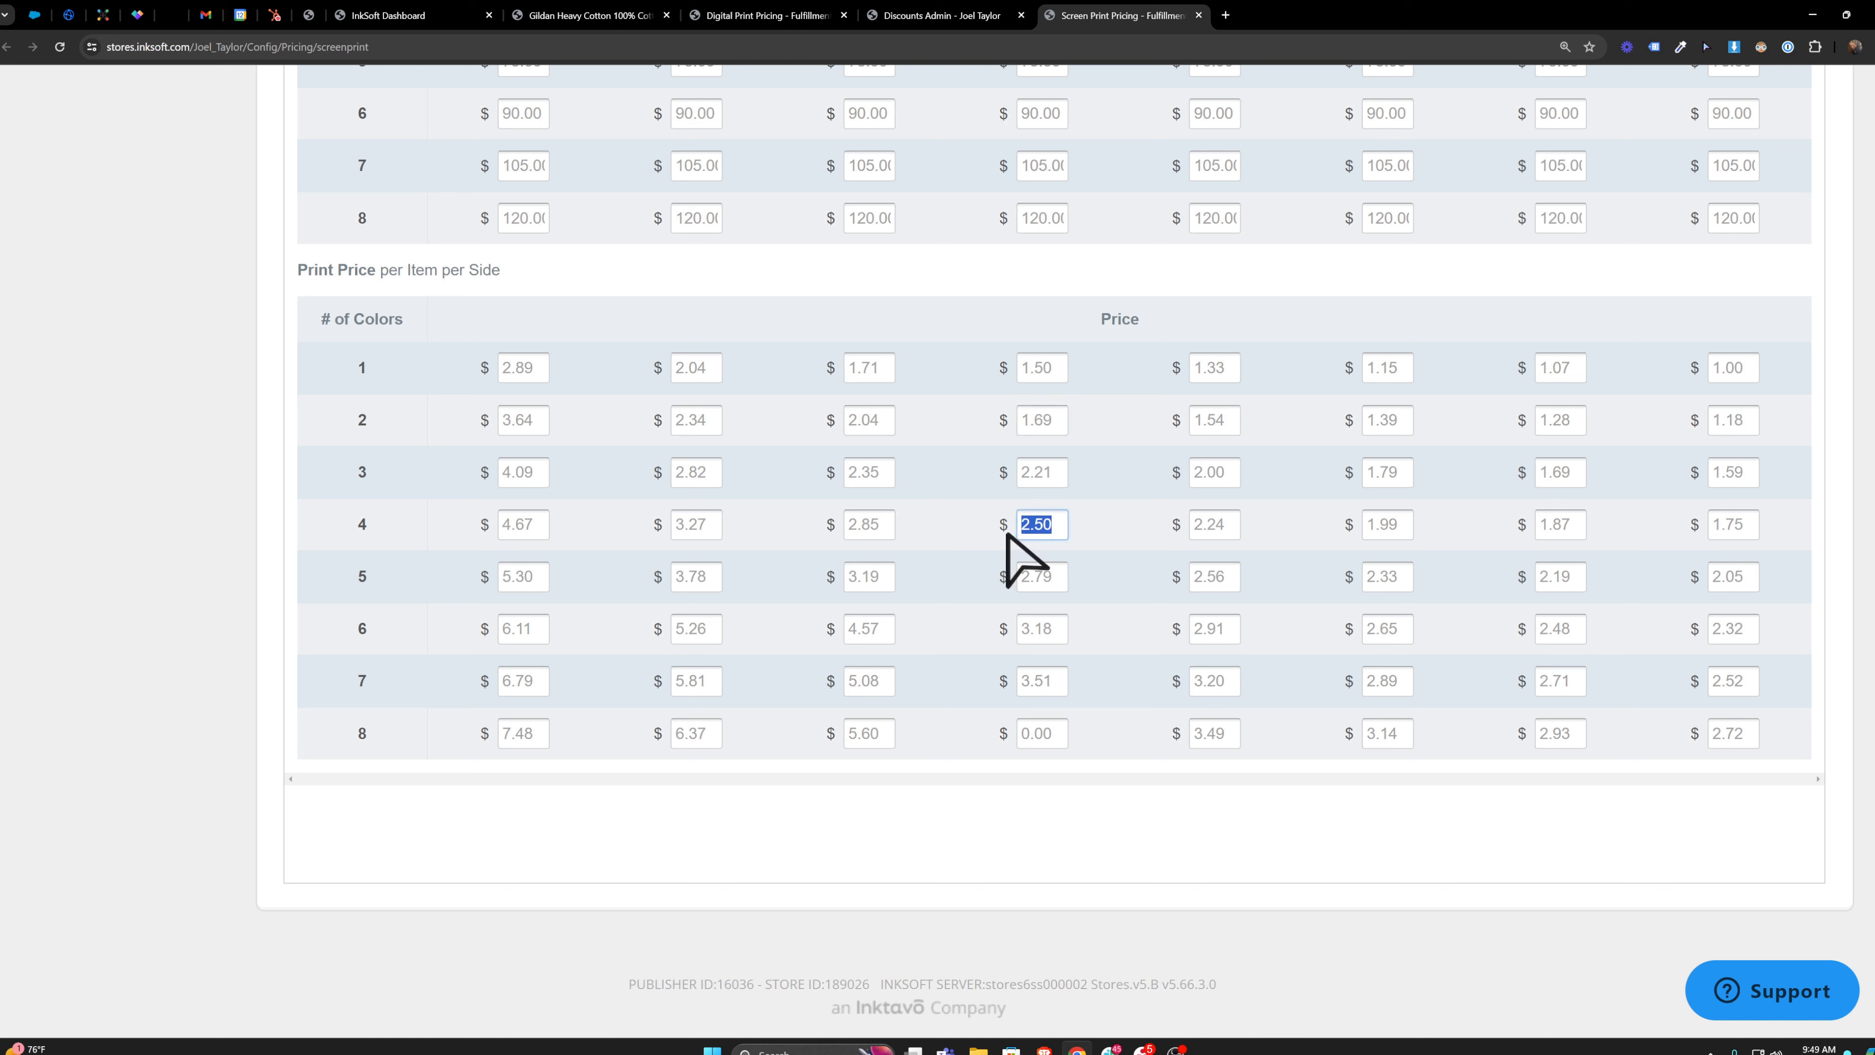
{"action": "left_click", "coordinate": [1109, 535]}
{"action": "scroll", "coordinate": [1182, 683], "scroll_direction": "up", "scroll_amount": 13}
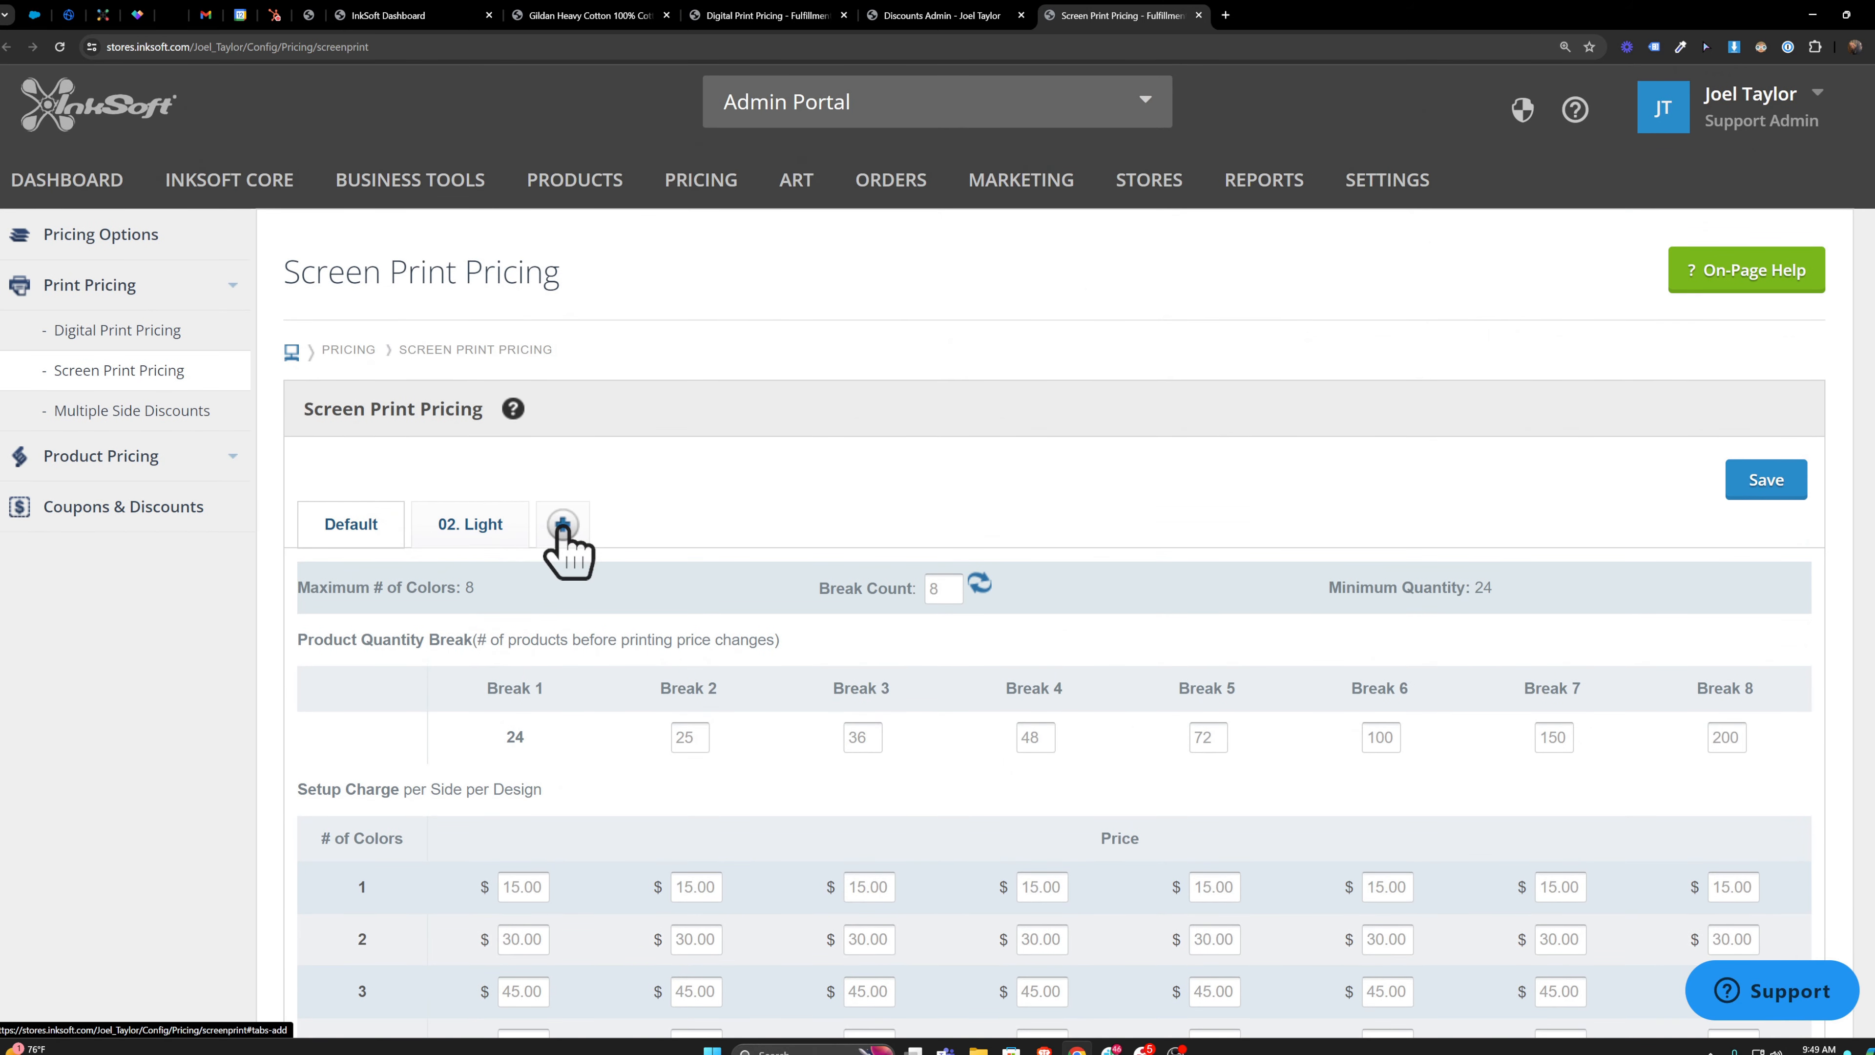
- Return to the Gildan Heavy Cotton product and review its Digital Print pricing models under Printing Capabilities, keeping Default selected
{"action": "left_click", "coordinate": [768, 15]}
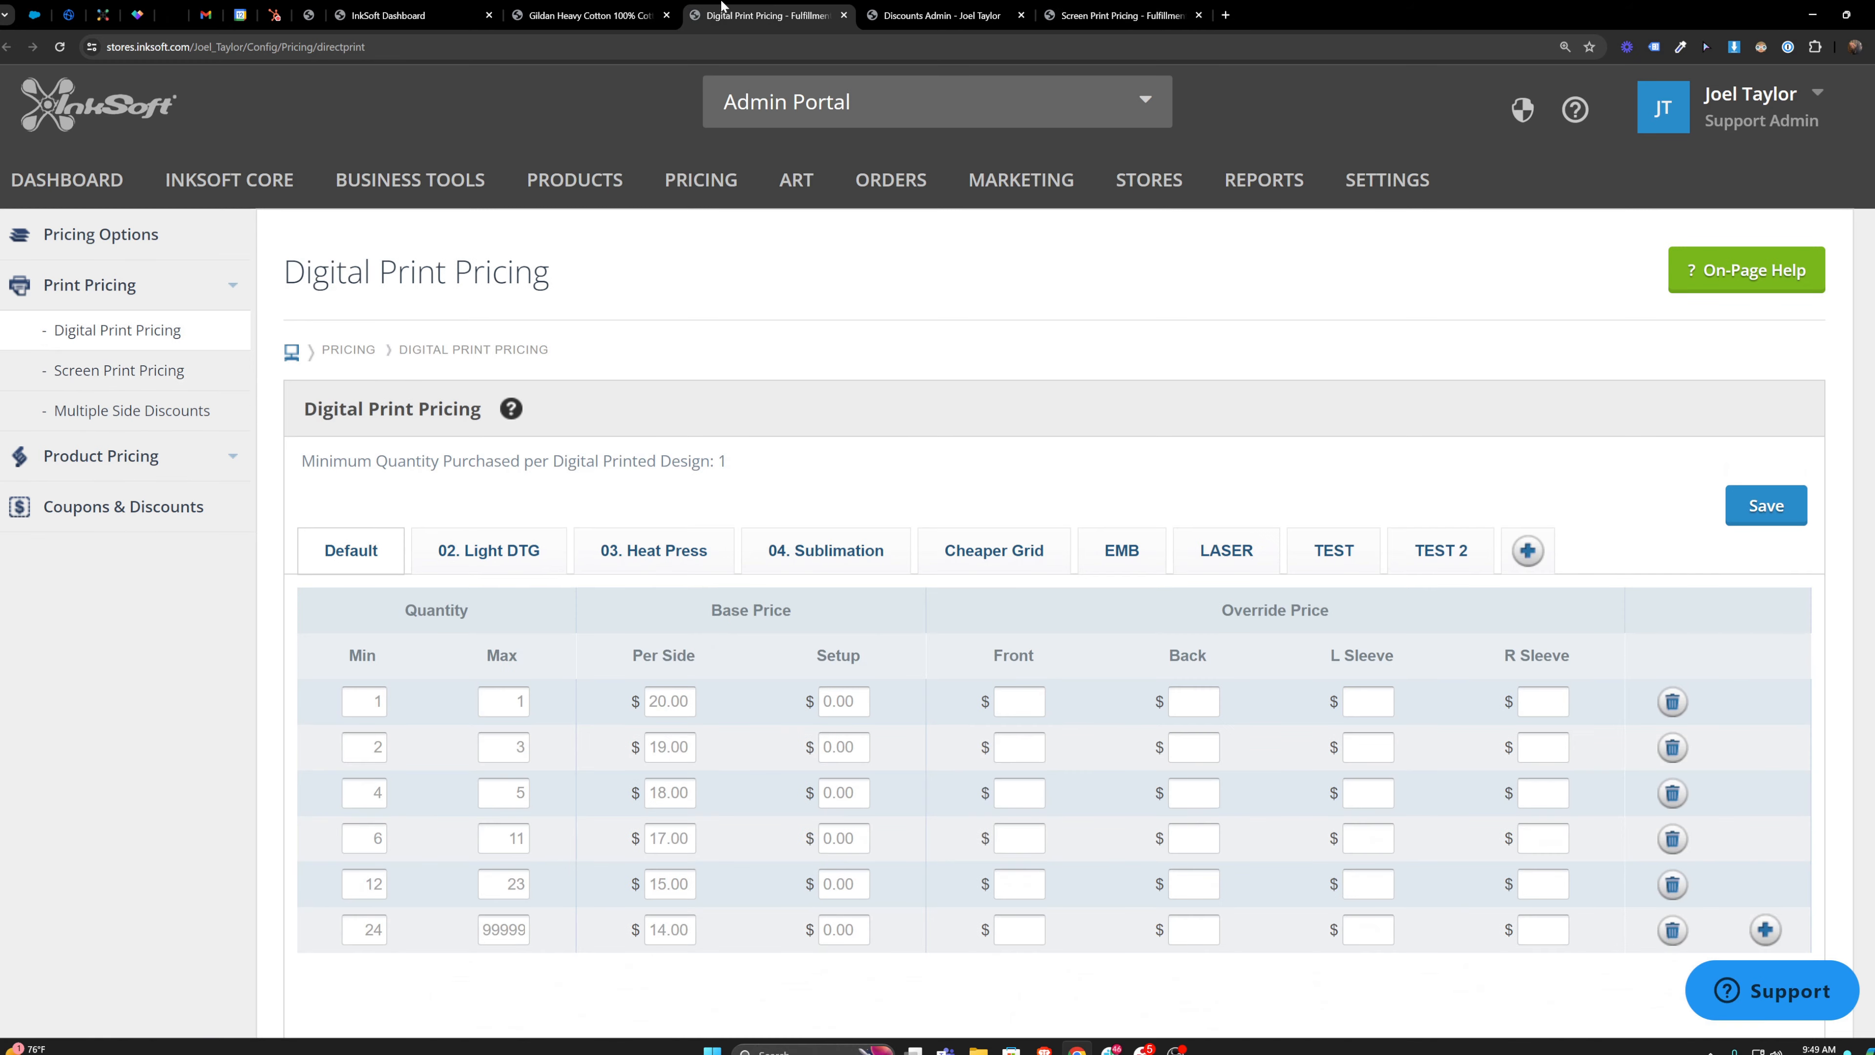
{"action": "left_click", "coordinate": [607, 11]}
{"action": "scroll", "coordinate": [883, 528], "scroll_direction": "down", "scroll_amount": 2}
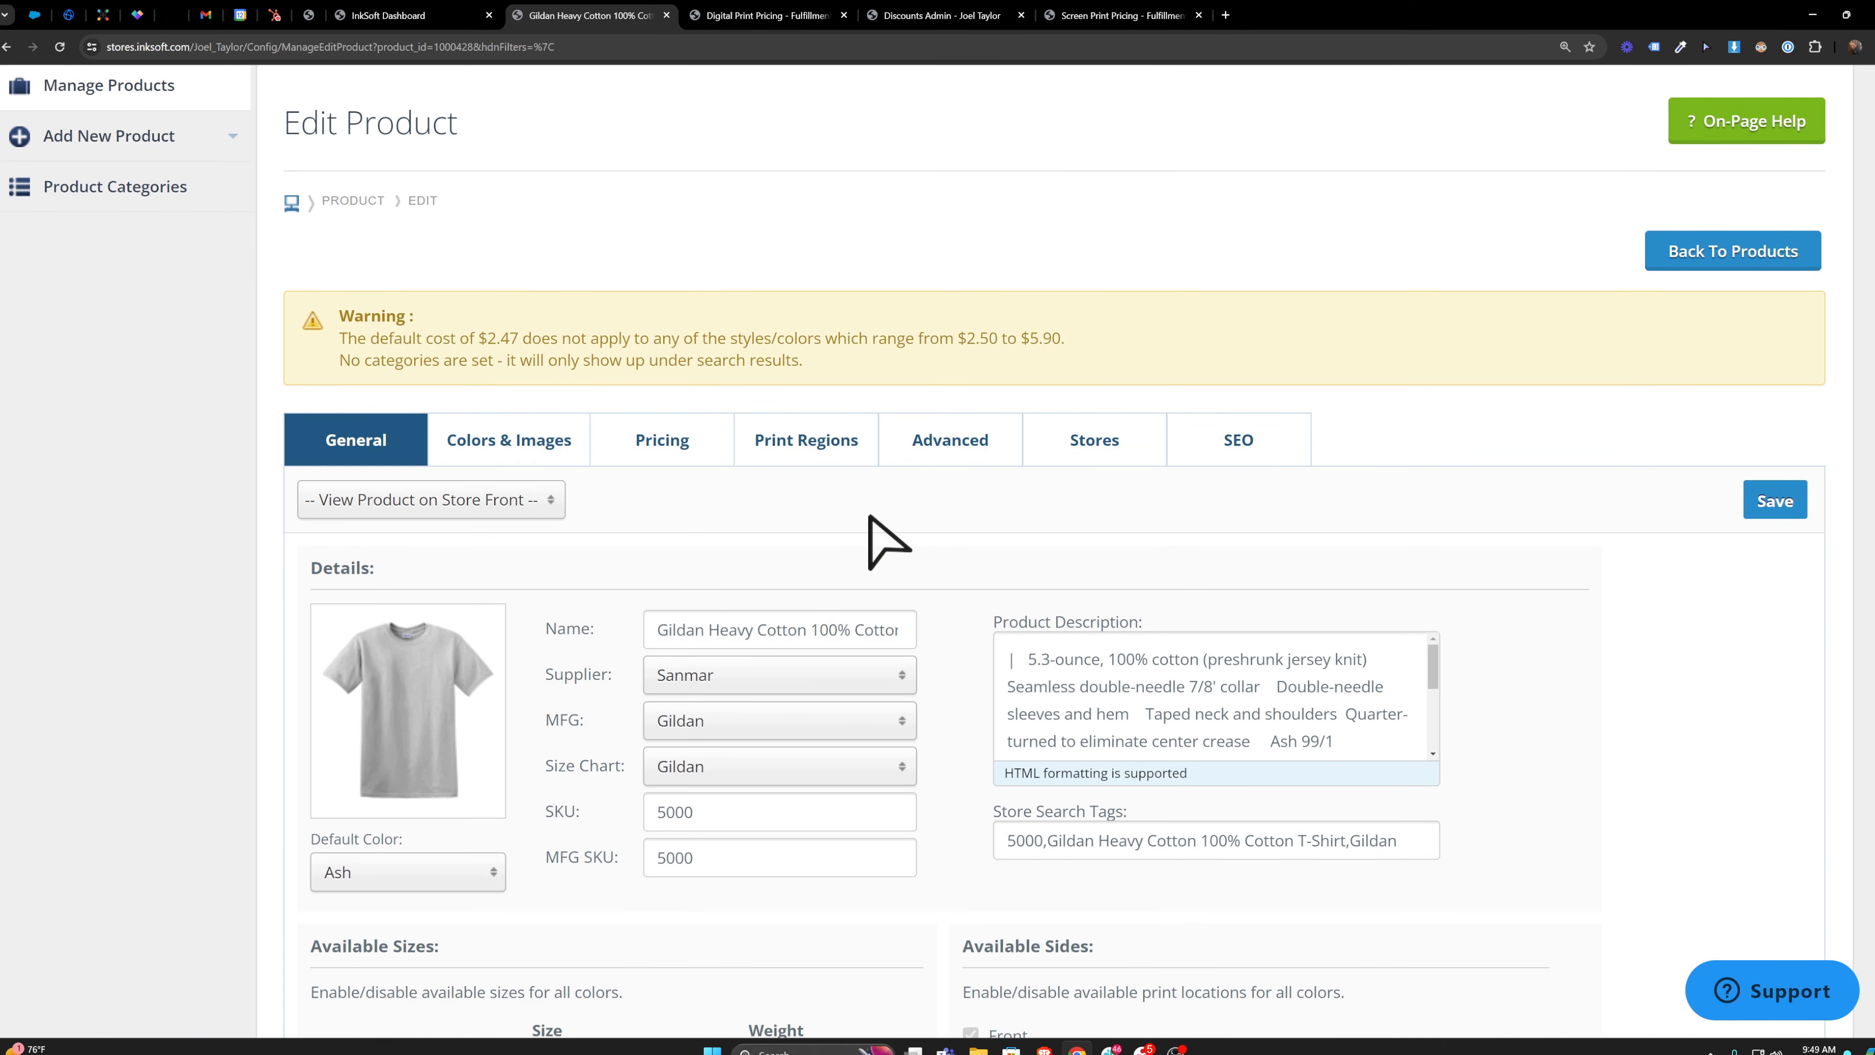
{"action": "scroll", "coordinate": [628, 565], "scroll_direction": "down", "scroll_amount": 15}
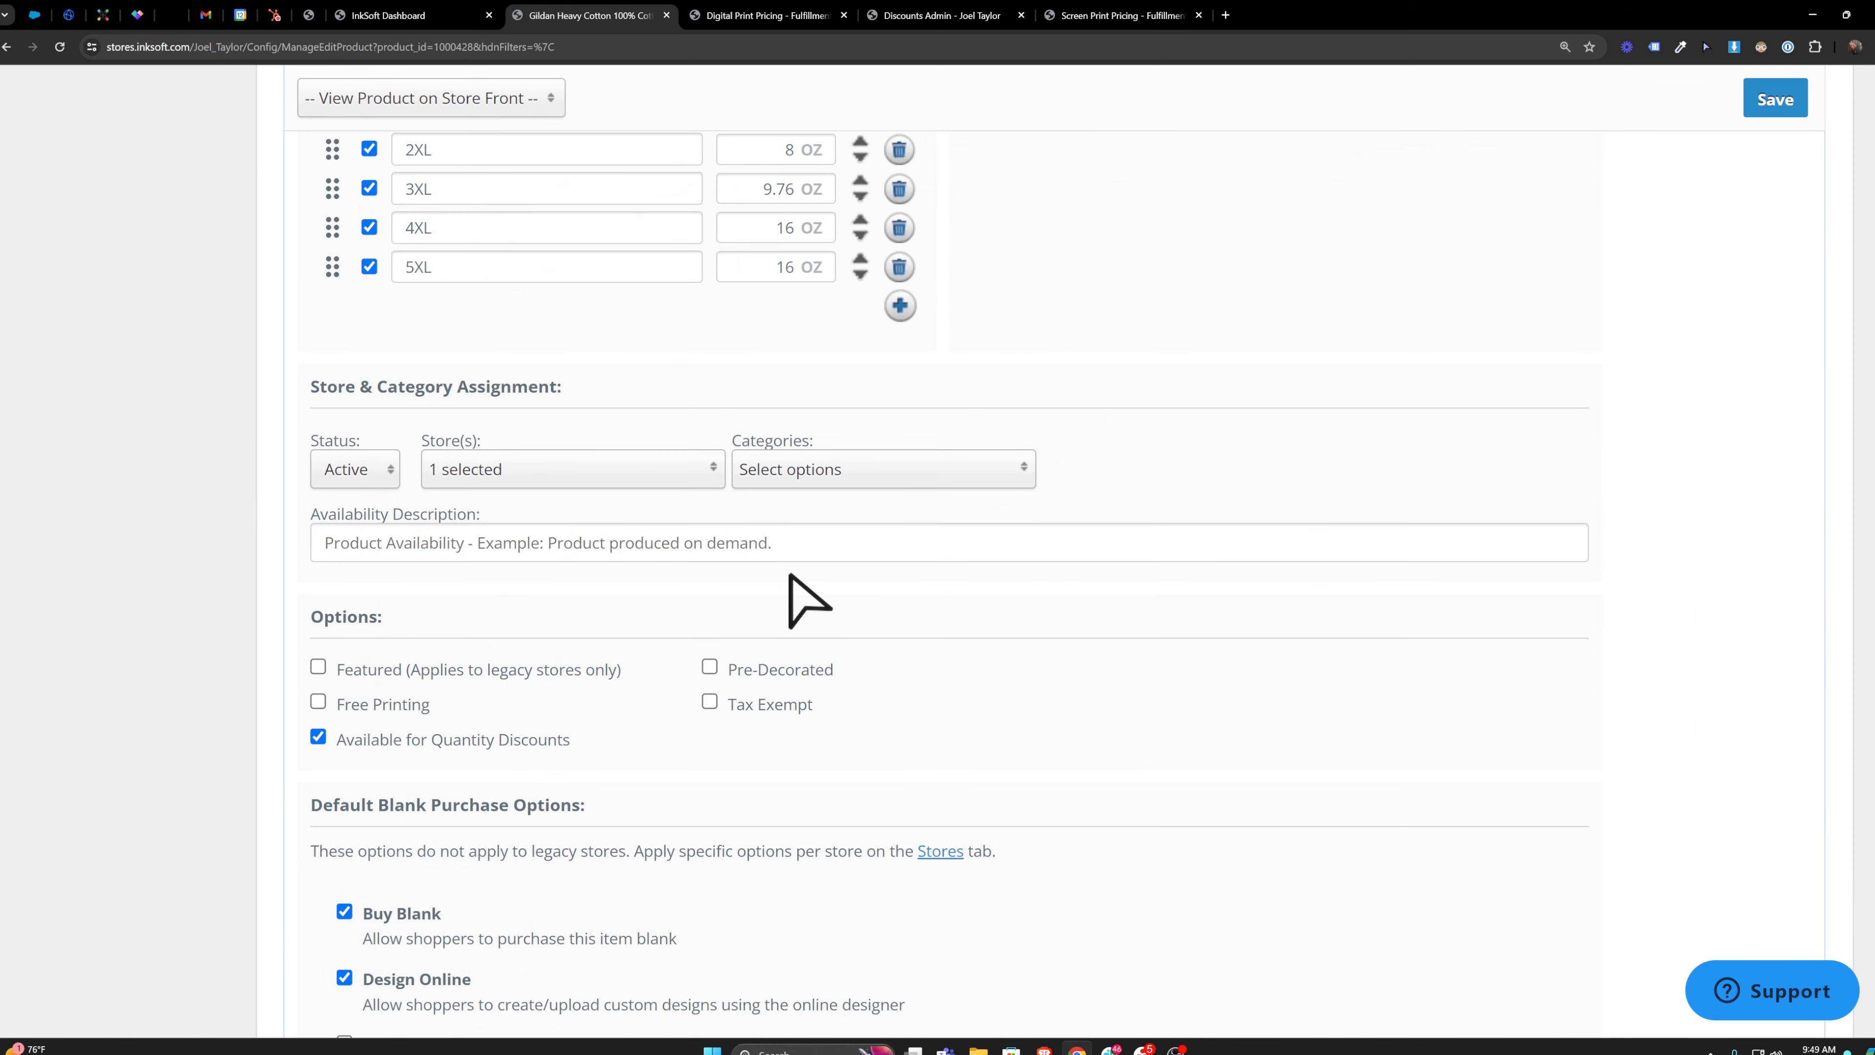
{"action": "scroll", "coordinate": [855, 565], "scroll_direction": "down", "scroll_amount": 8}
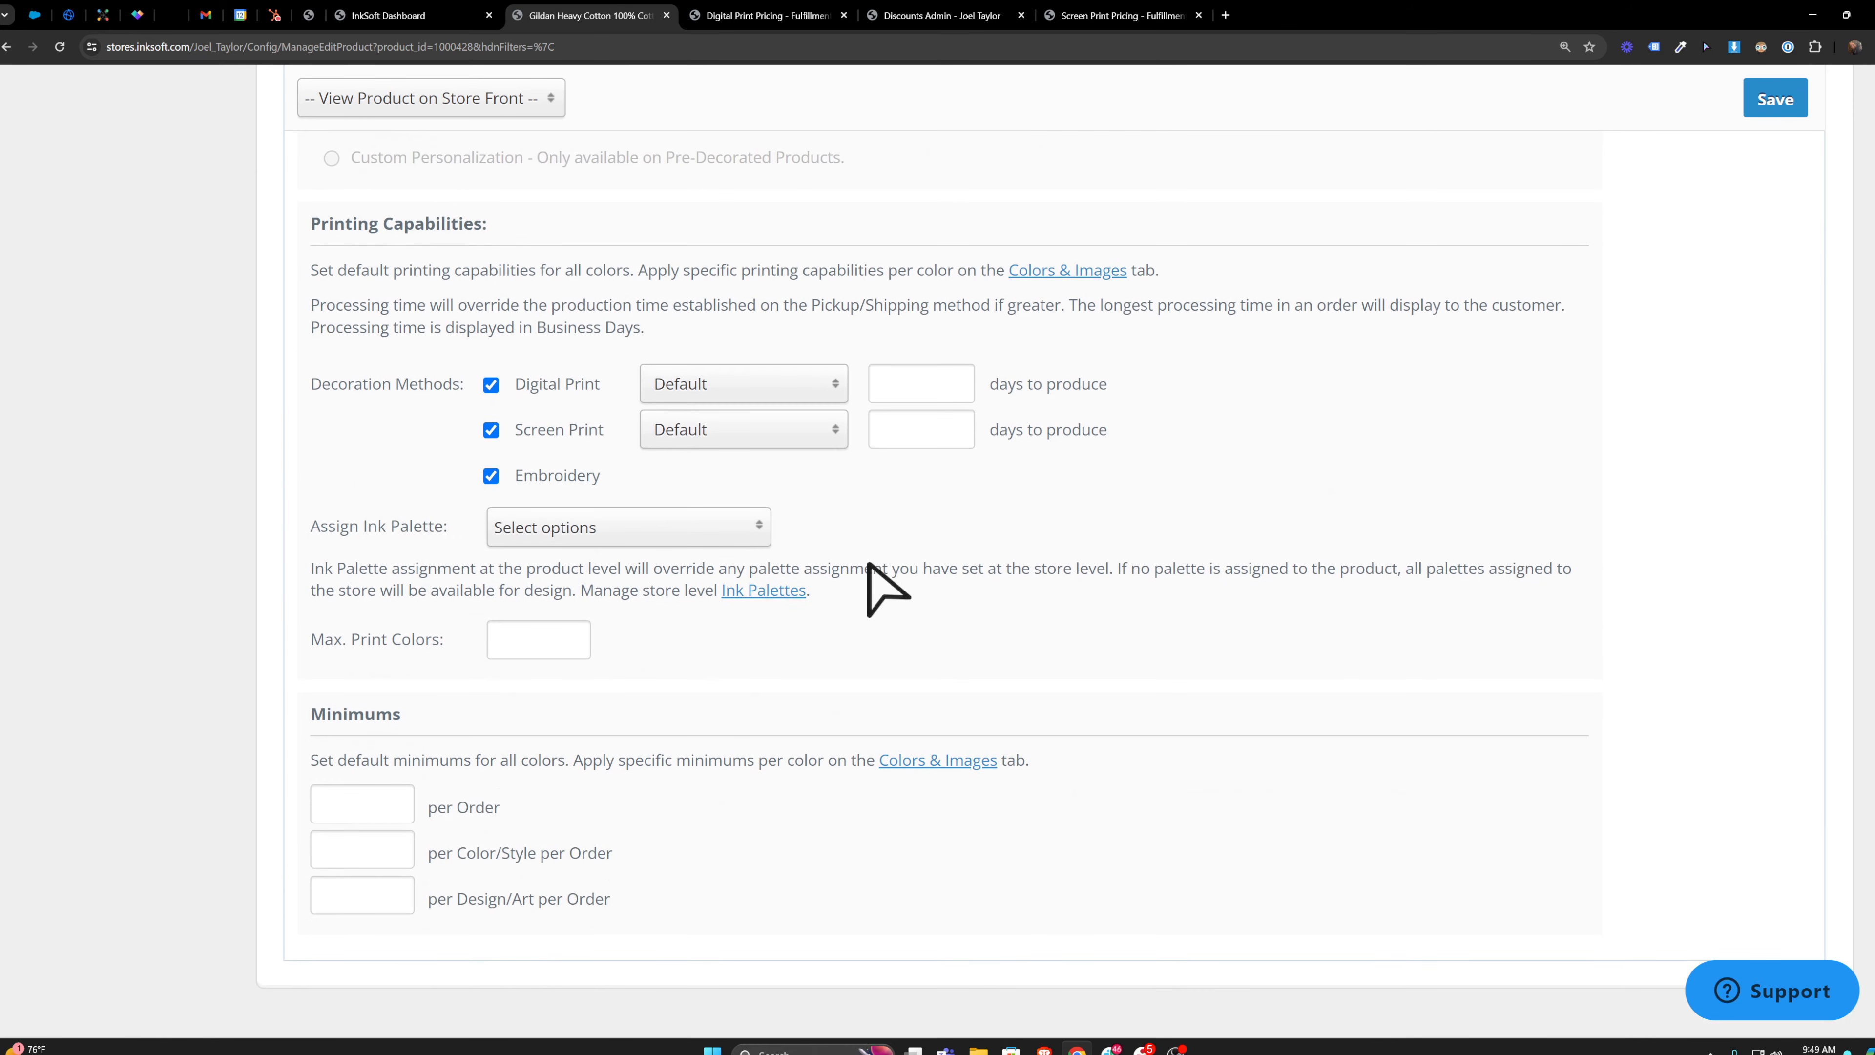
{"action": "left_click", "coordinate": [715, 383]}
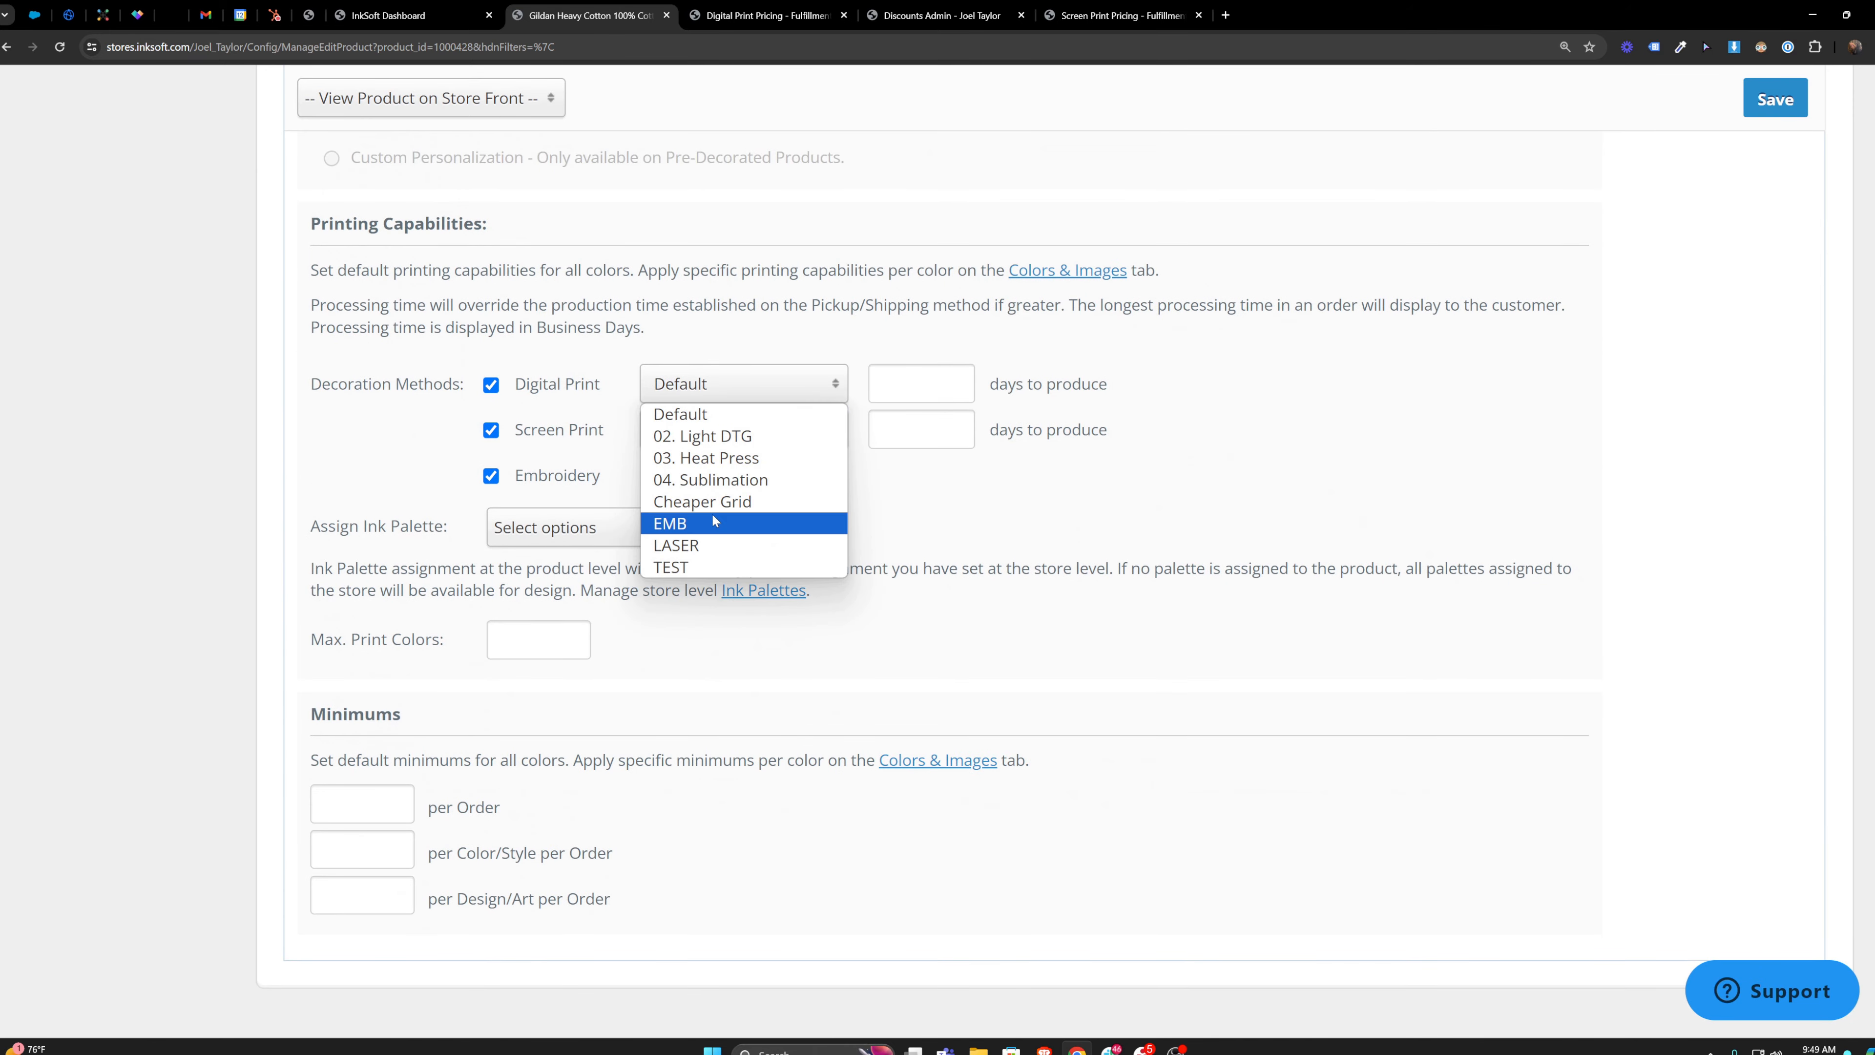
{"action": "left_click", "coordinate": [709, 414]}
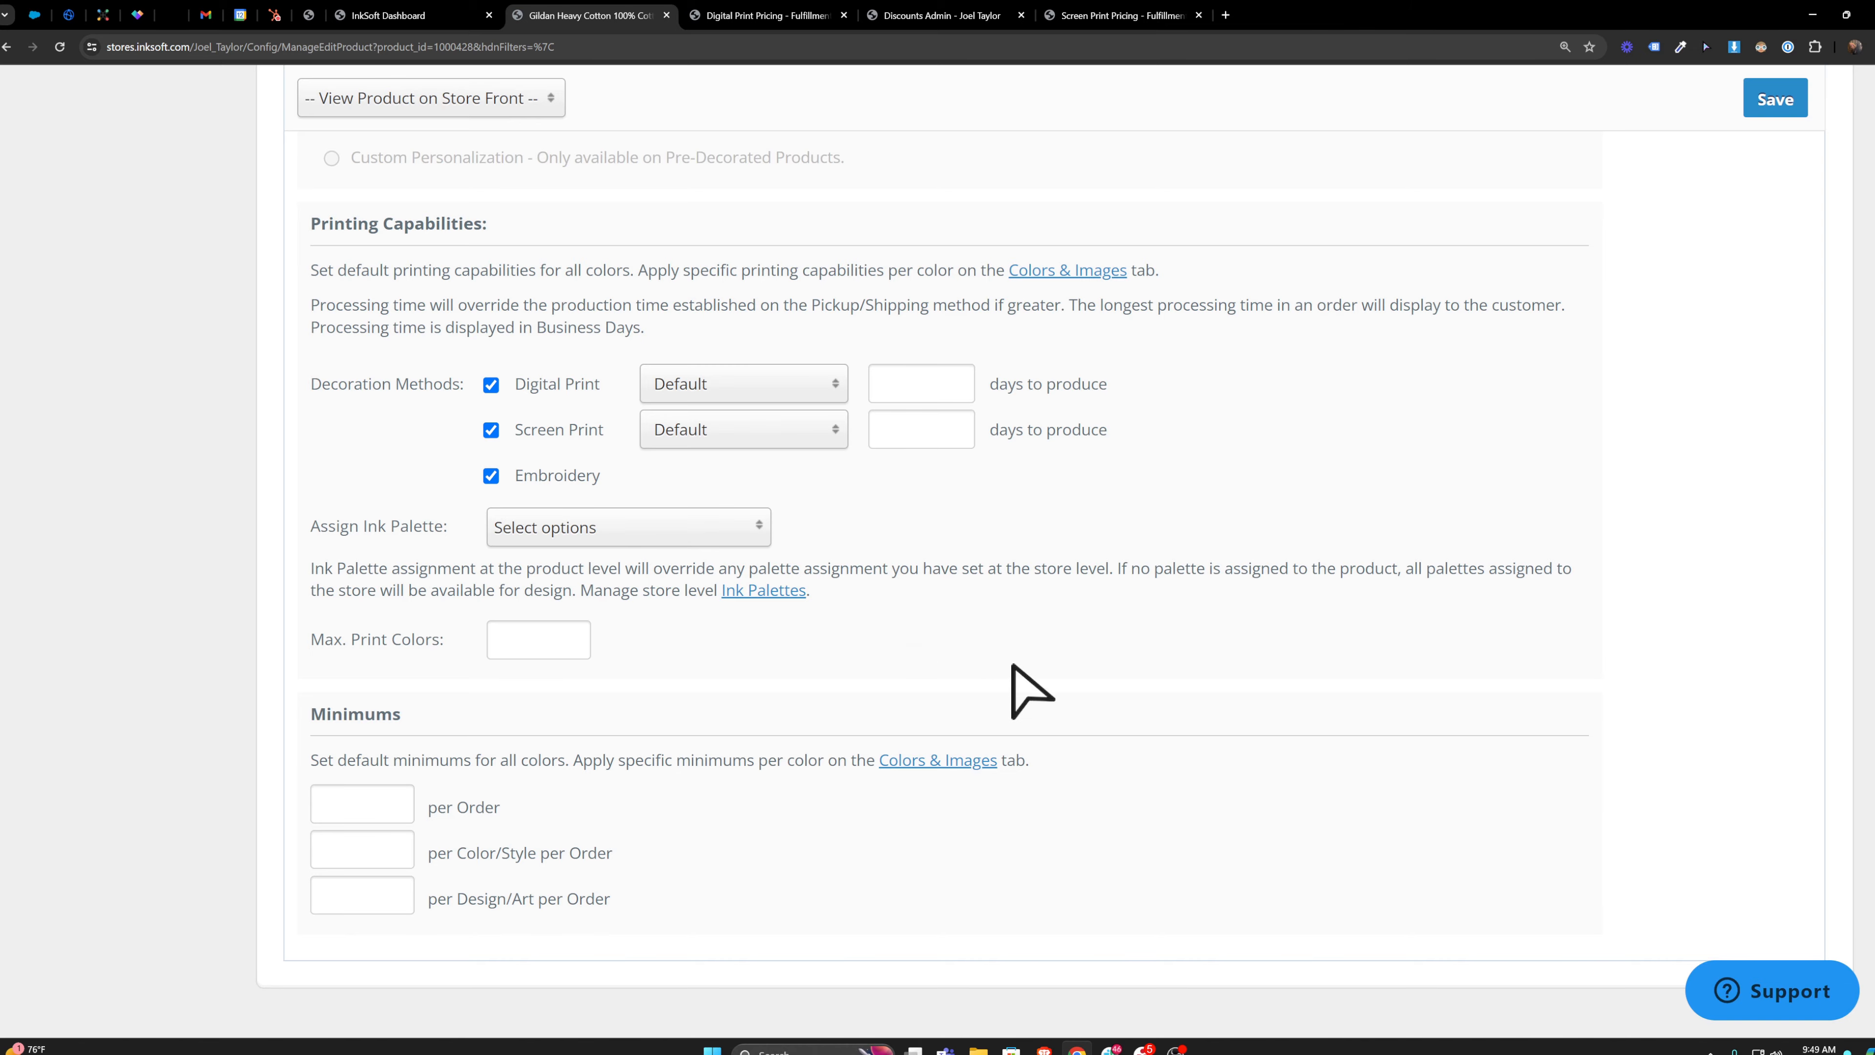
- Copy the Gildan product's SKU 5000 and open Copy From Existing SKU in a new browser tab
{"action": "scroll", "coordinate": [1013, 664], "scroll_direction": "up", "scroll_amount": 15}
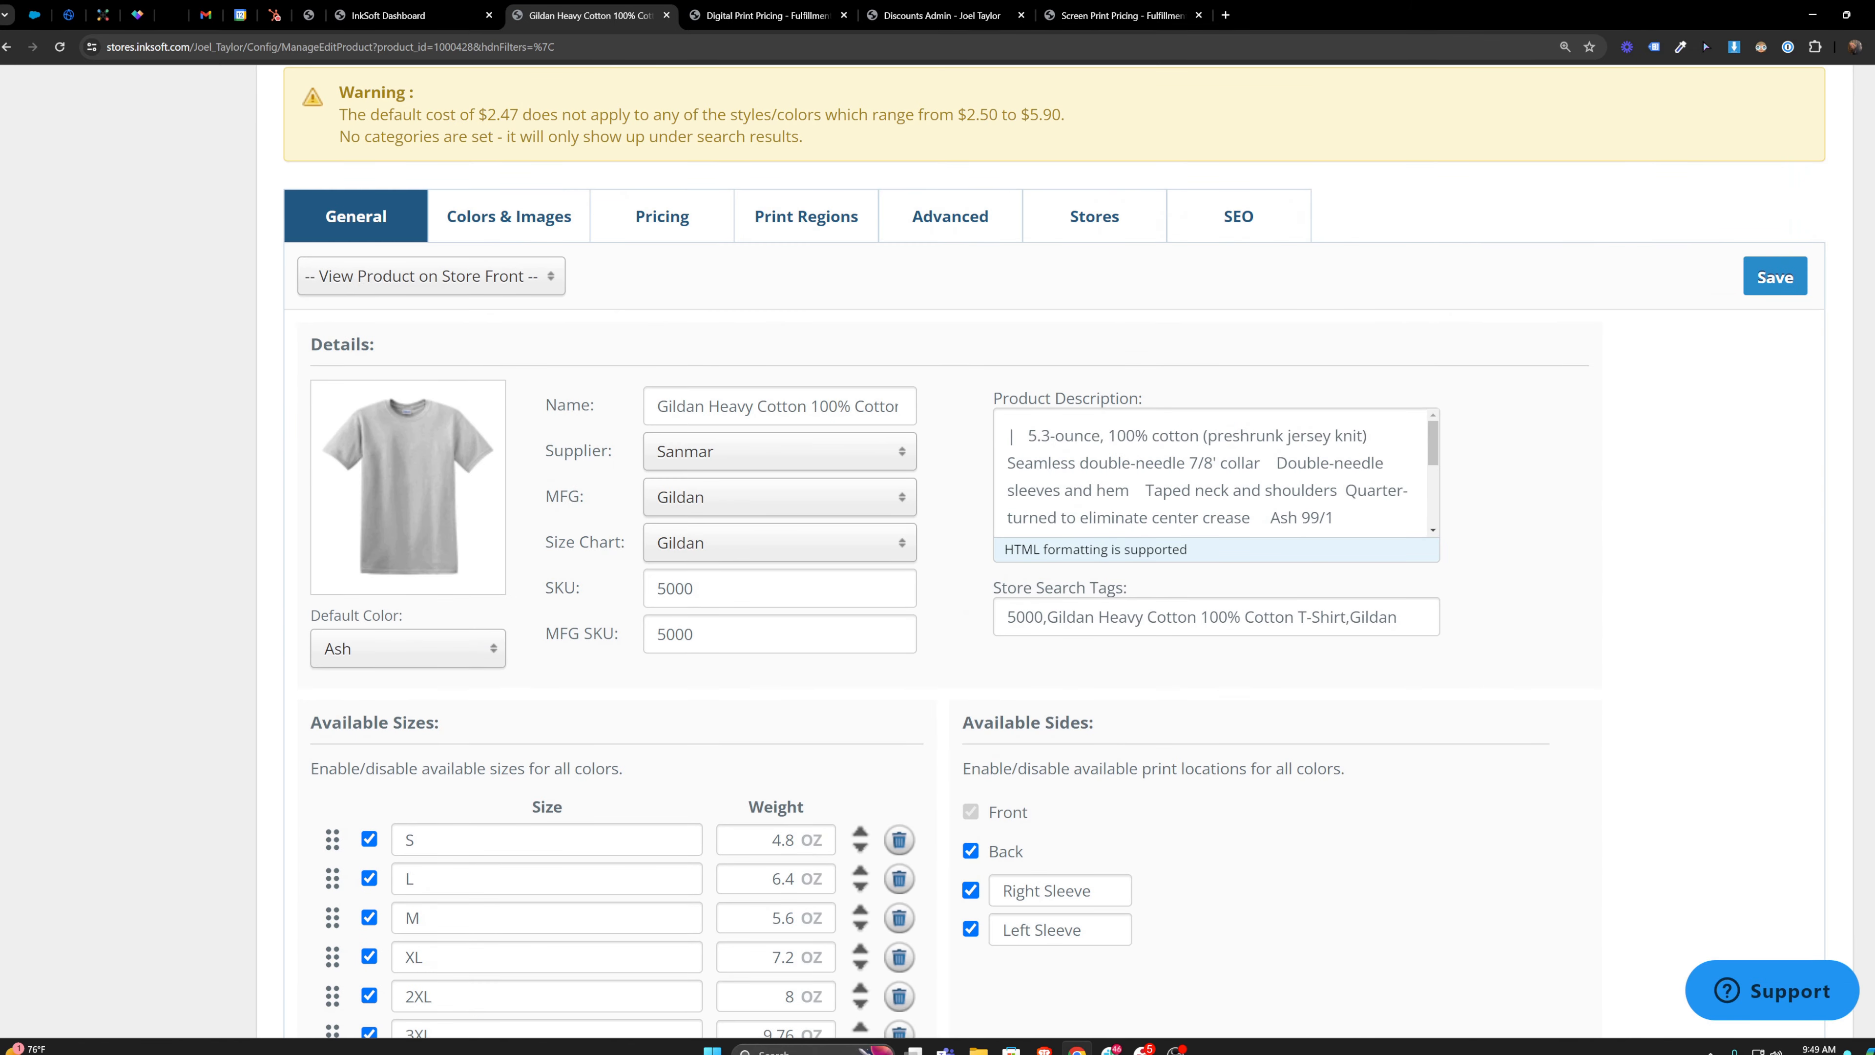
{"action": "double_click", "coordinate": [676, 589]}
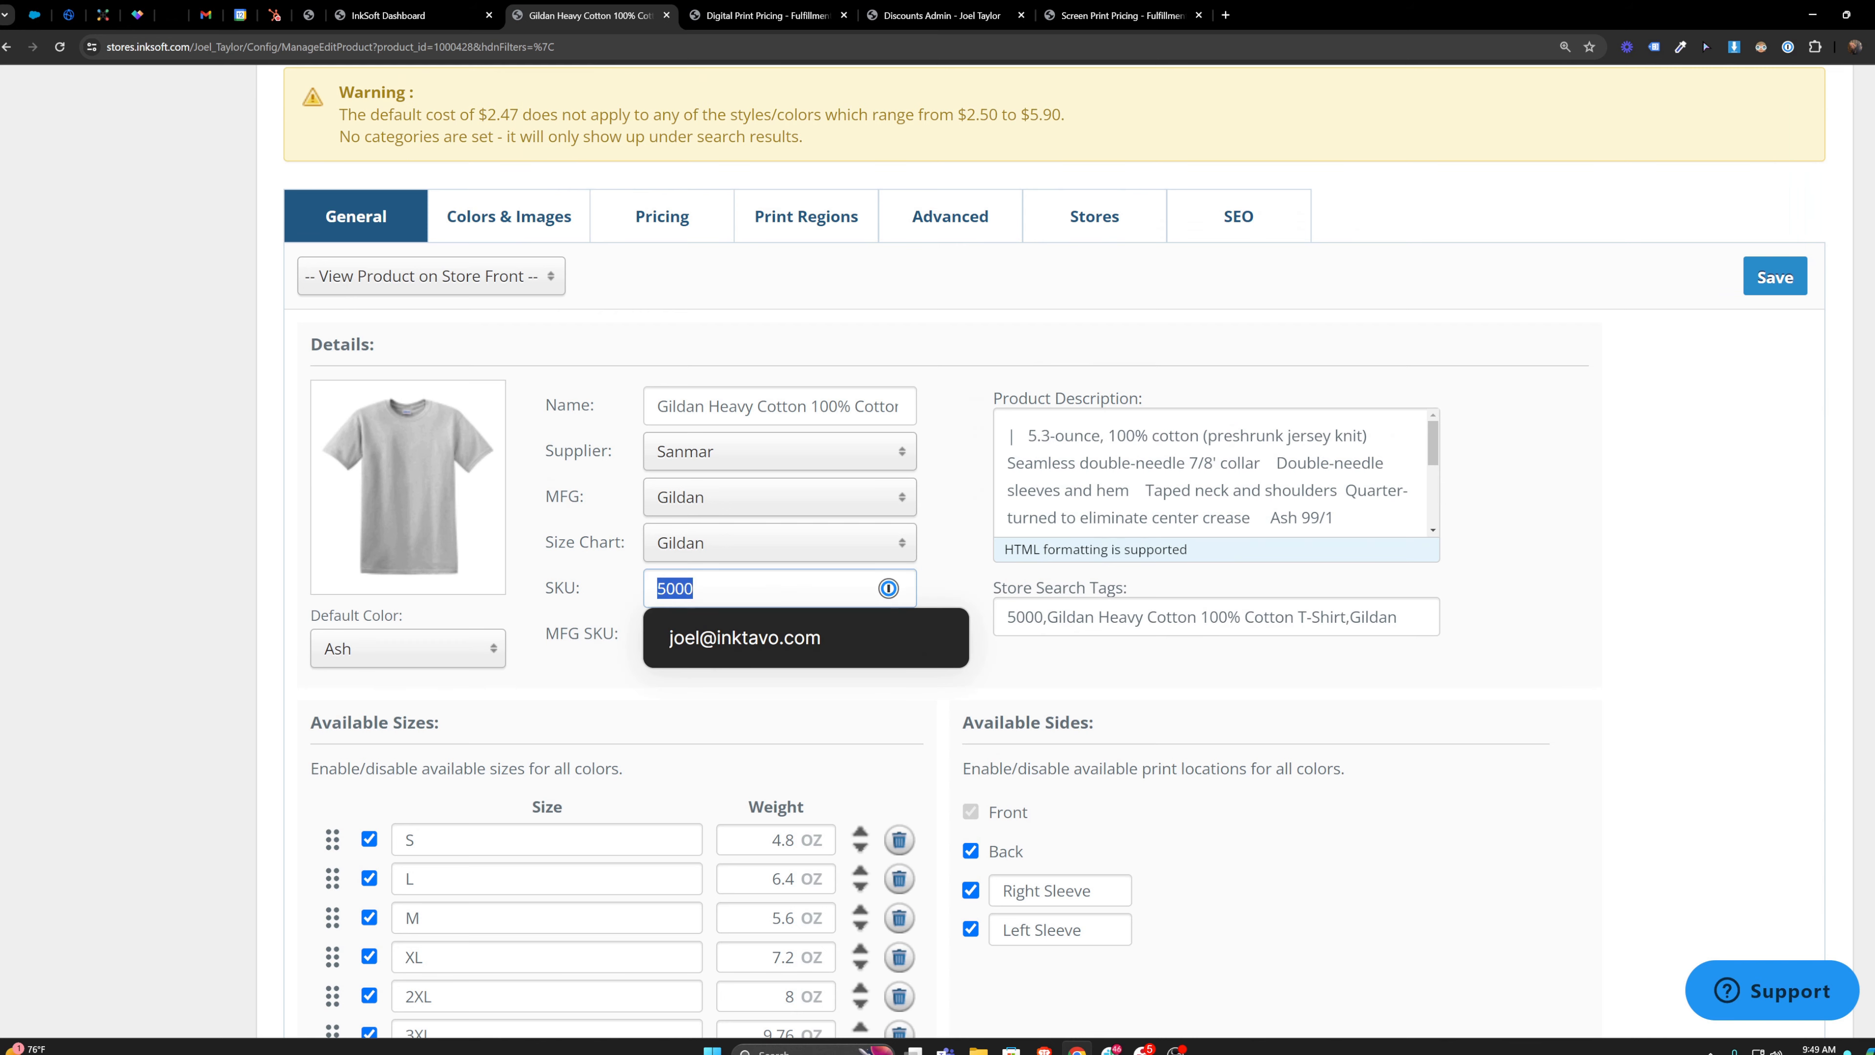
{"action": "left_click", "coordinate": [640, 670]}
{"action": "scroll", "coordinate": [664, 709], "scroll_direction": "up", "scroll_amount": 5}
{"action": "mouse_move", "coordinate": [569, 196]}
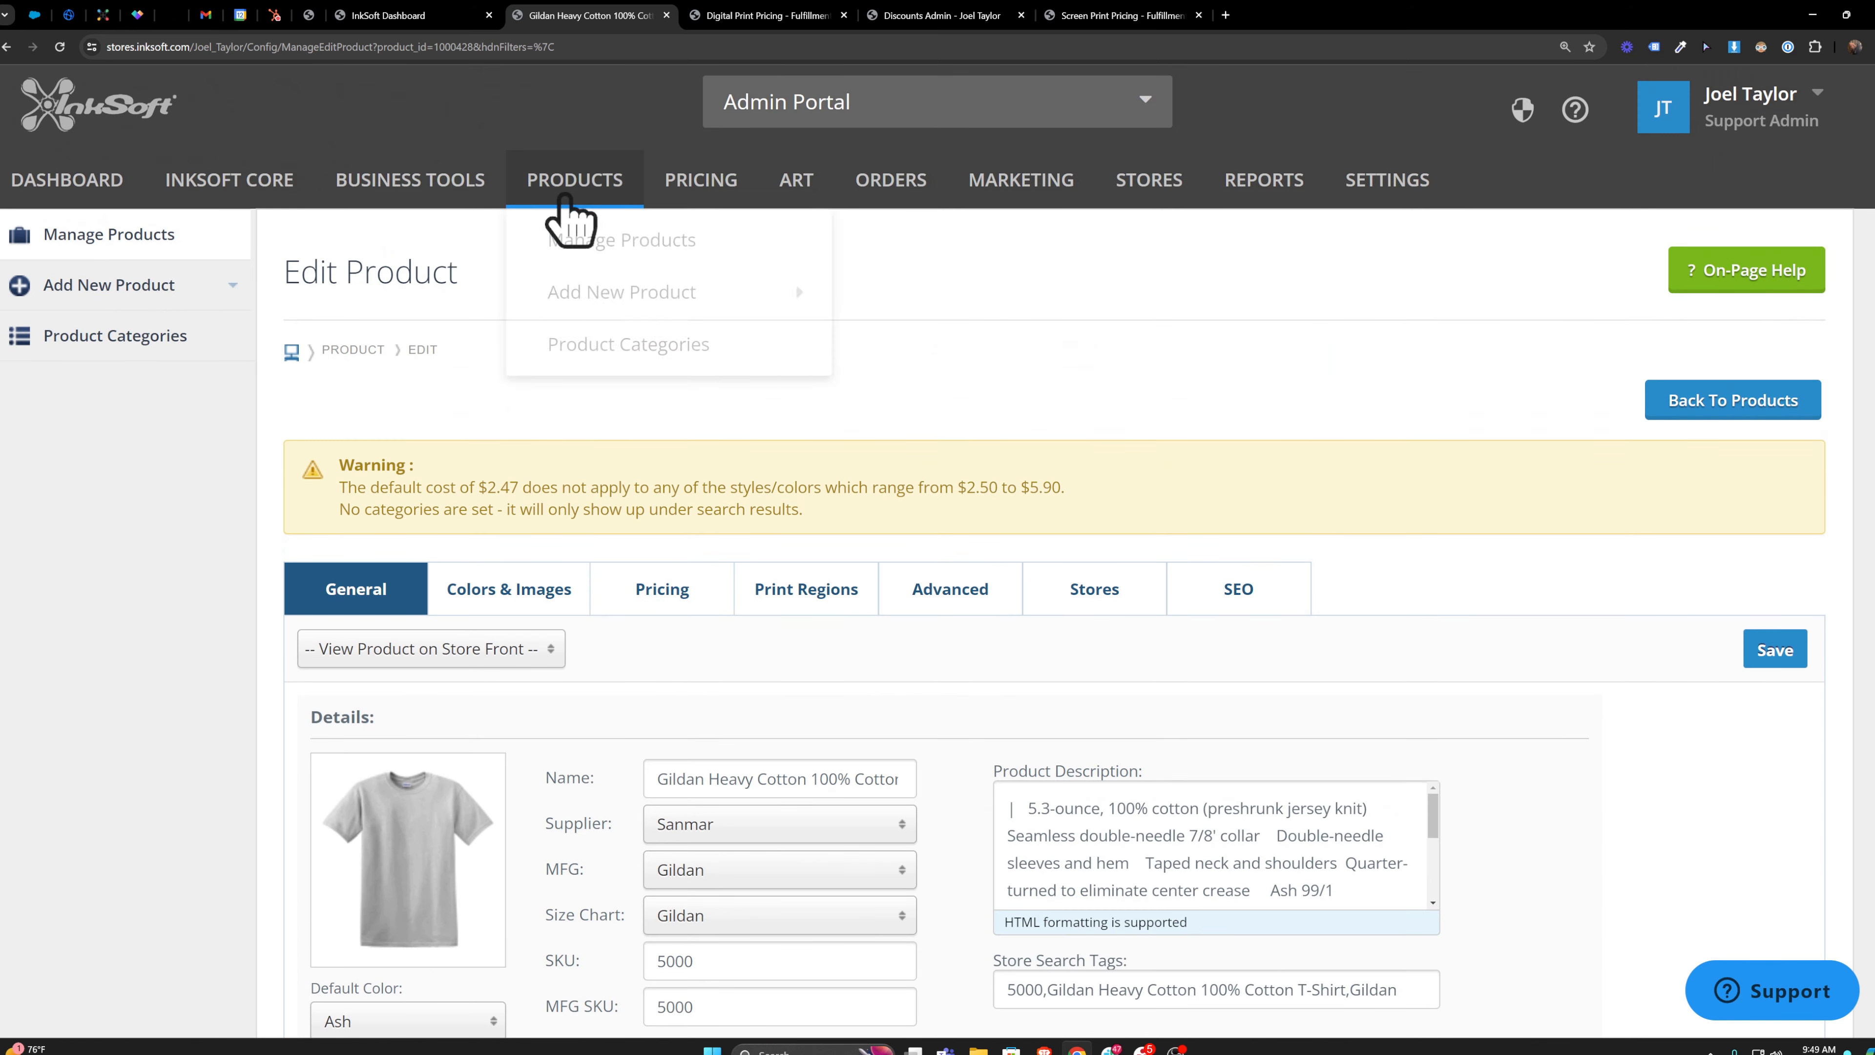
{"action": "mouse_move", "coordinate": [590, 296]}
{"action": "right_click", "coordinate": [949, 555]}
{"action": "left_click", "coordinate": [960, 568]}
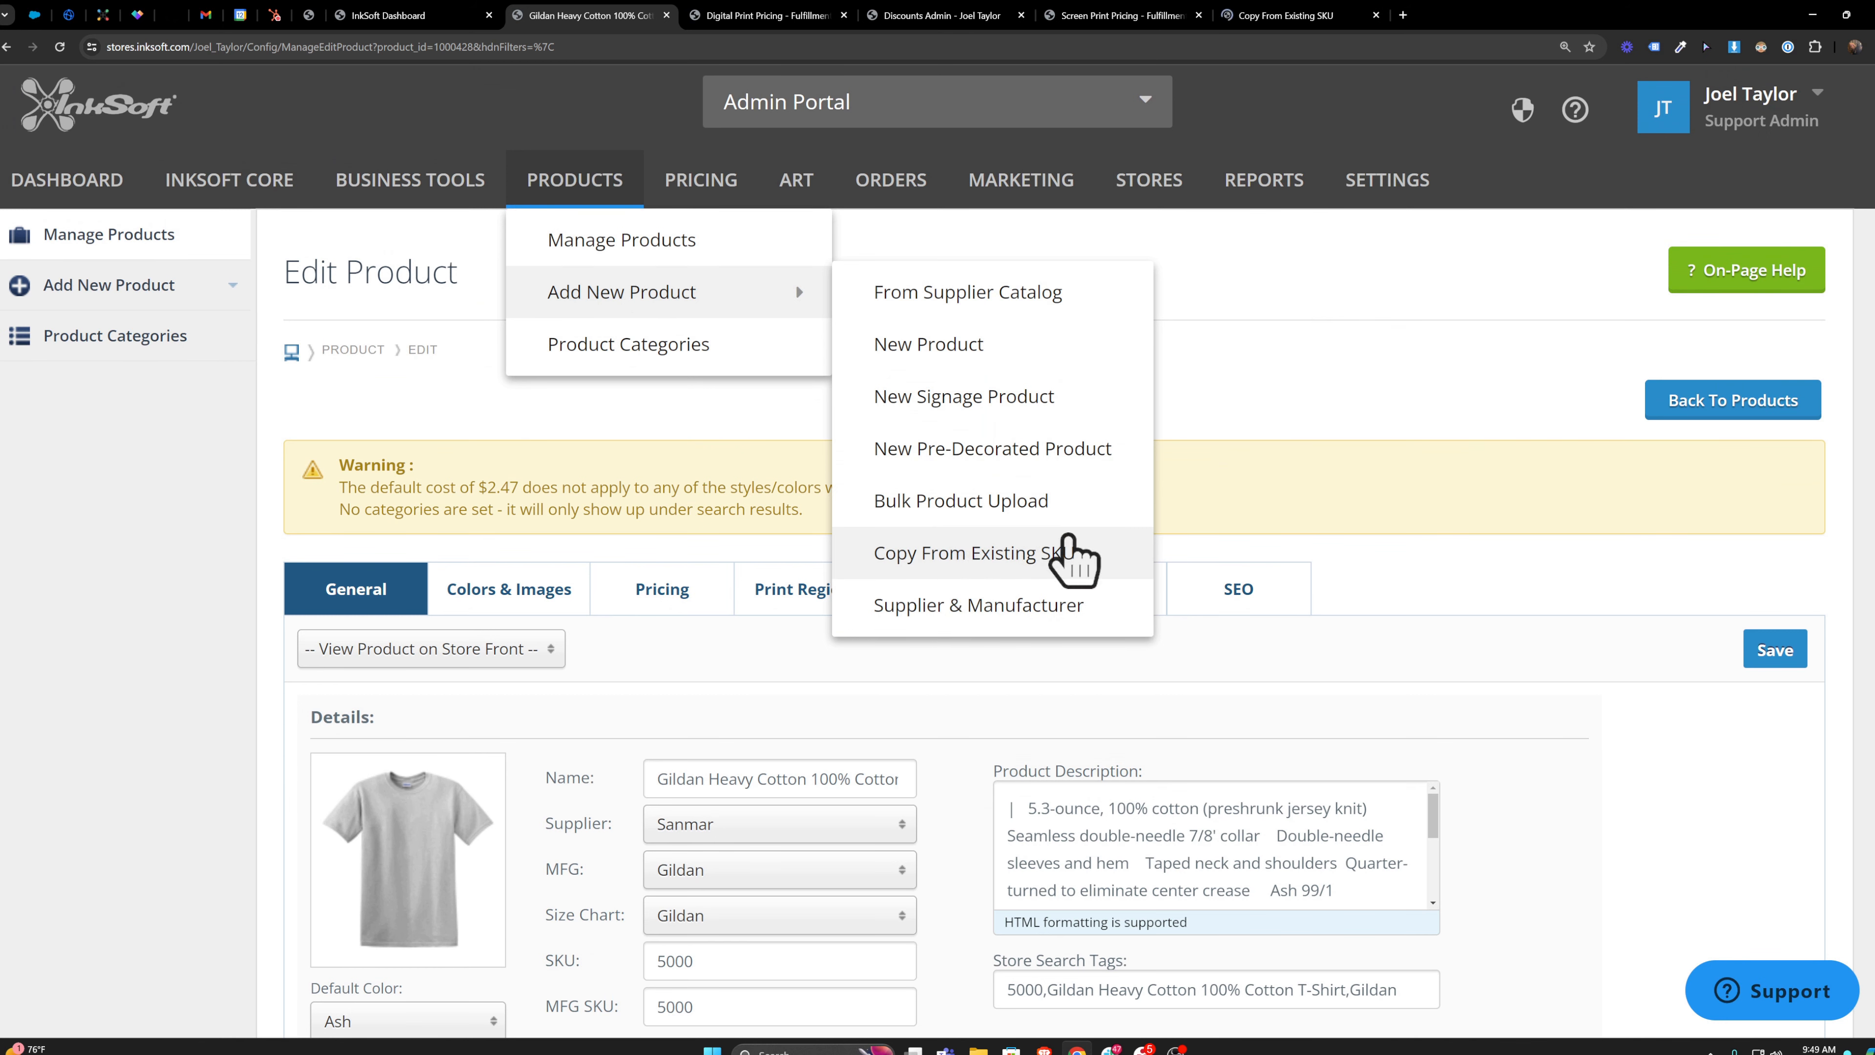
- Create a duplicate product from the existing SKU 5000
{"action": "left_click", "coordinate": [1284, 15]}
{"action": "left_click", "coordinate": [764, 479]}
{"action": "key", "text": "ctrl+v"}
{"action": "left_click", "coordinate": [1756, 476]}
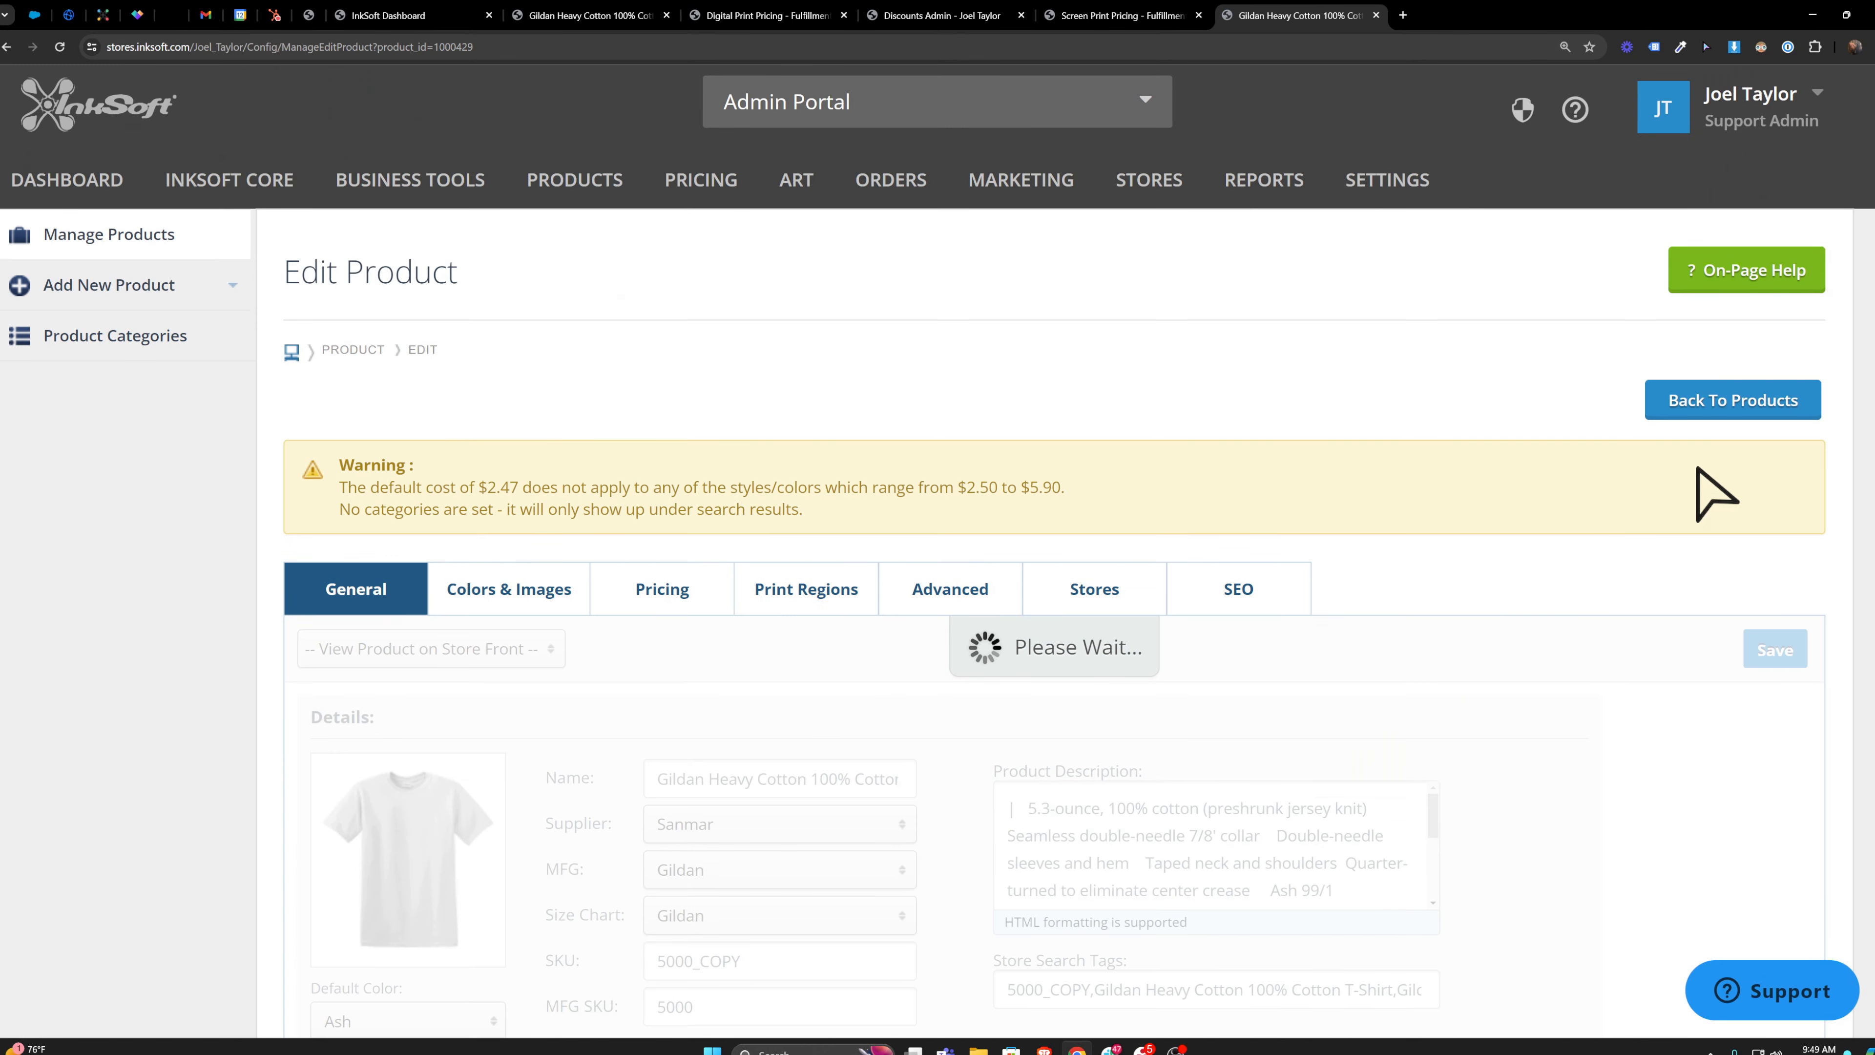
- Disable Screen Print and Embroidery for the copied product and assign the 04. Sublimation pricing model to Digital Print
{"action": "scroll", "coordinate": [791, 449], "scroll_direction": "down", "scroll_amount": 10}
{"action": "scroll", "coordinate": [893, 453], "scroll_direction": "down", "scroll_amount": 15}
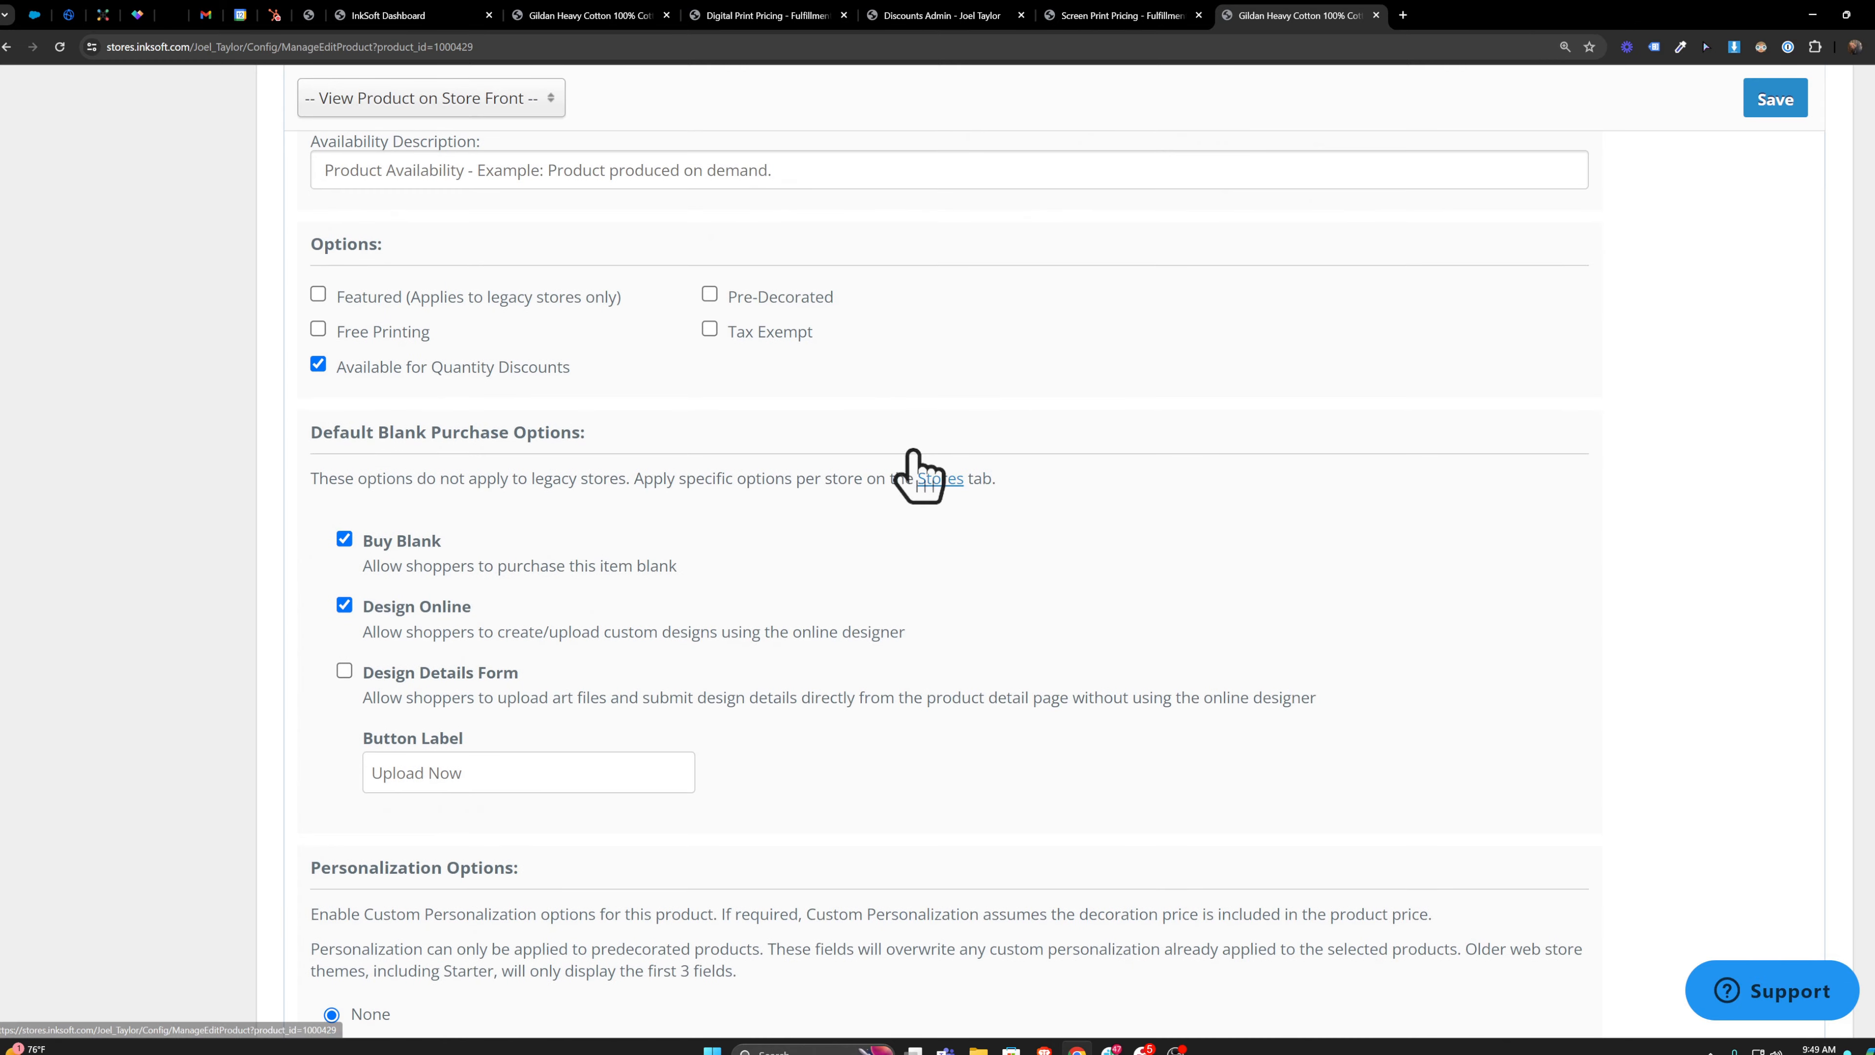
{"action": "left_click", "coordinate": [490, 430]}
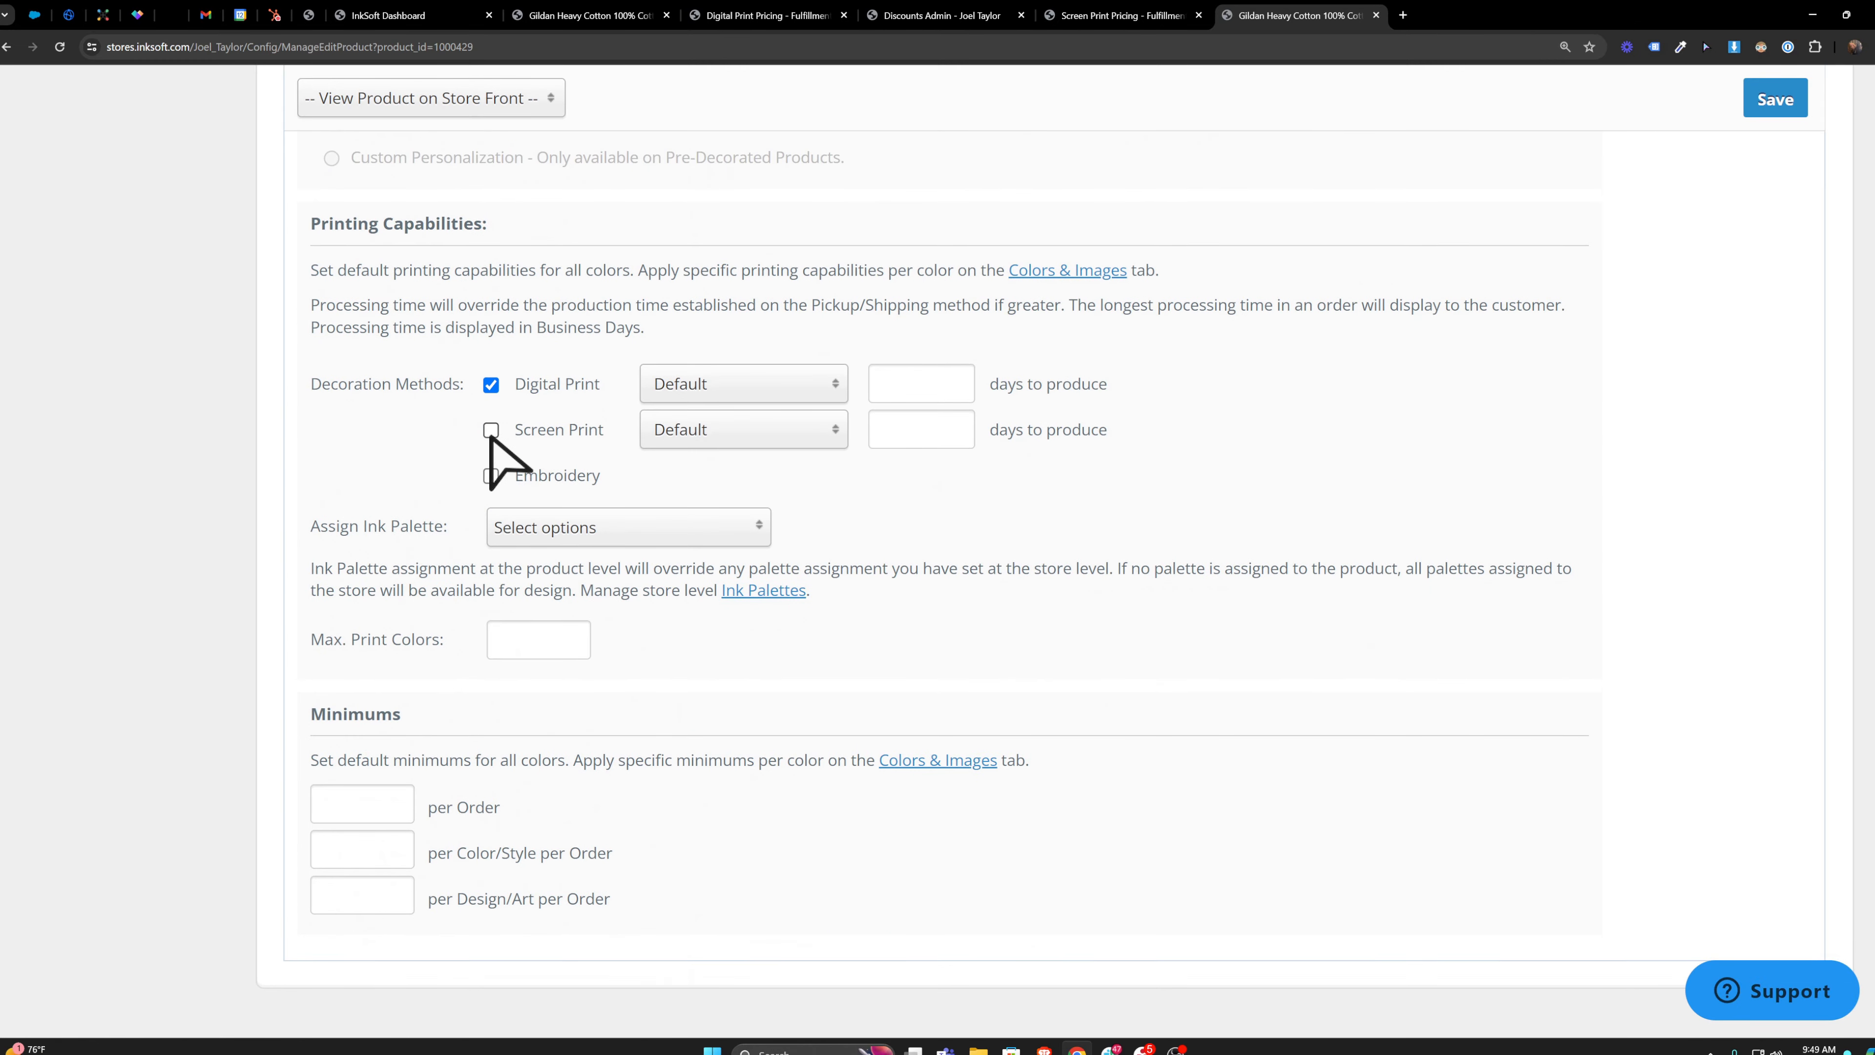
{"action": "left_click", "coordinate": [757, 386]}
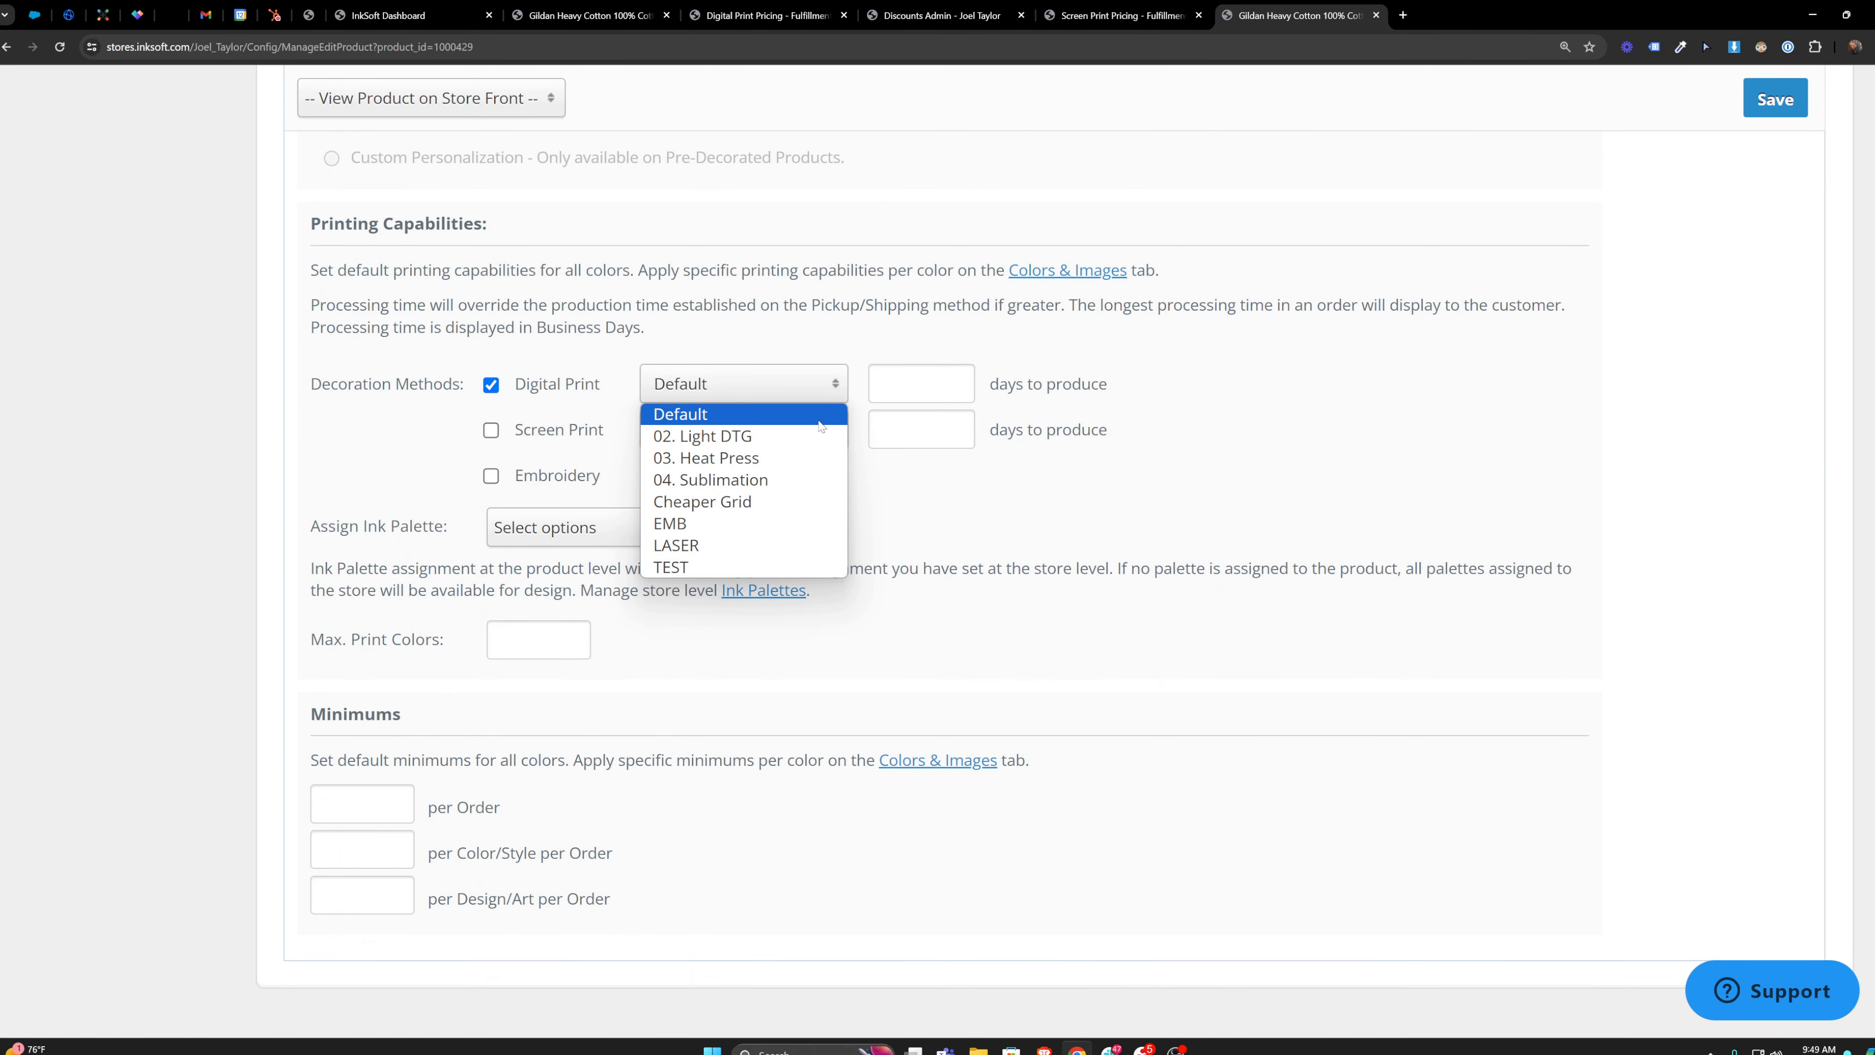
{"action": "left_click", "coordinate": [741, 479]}
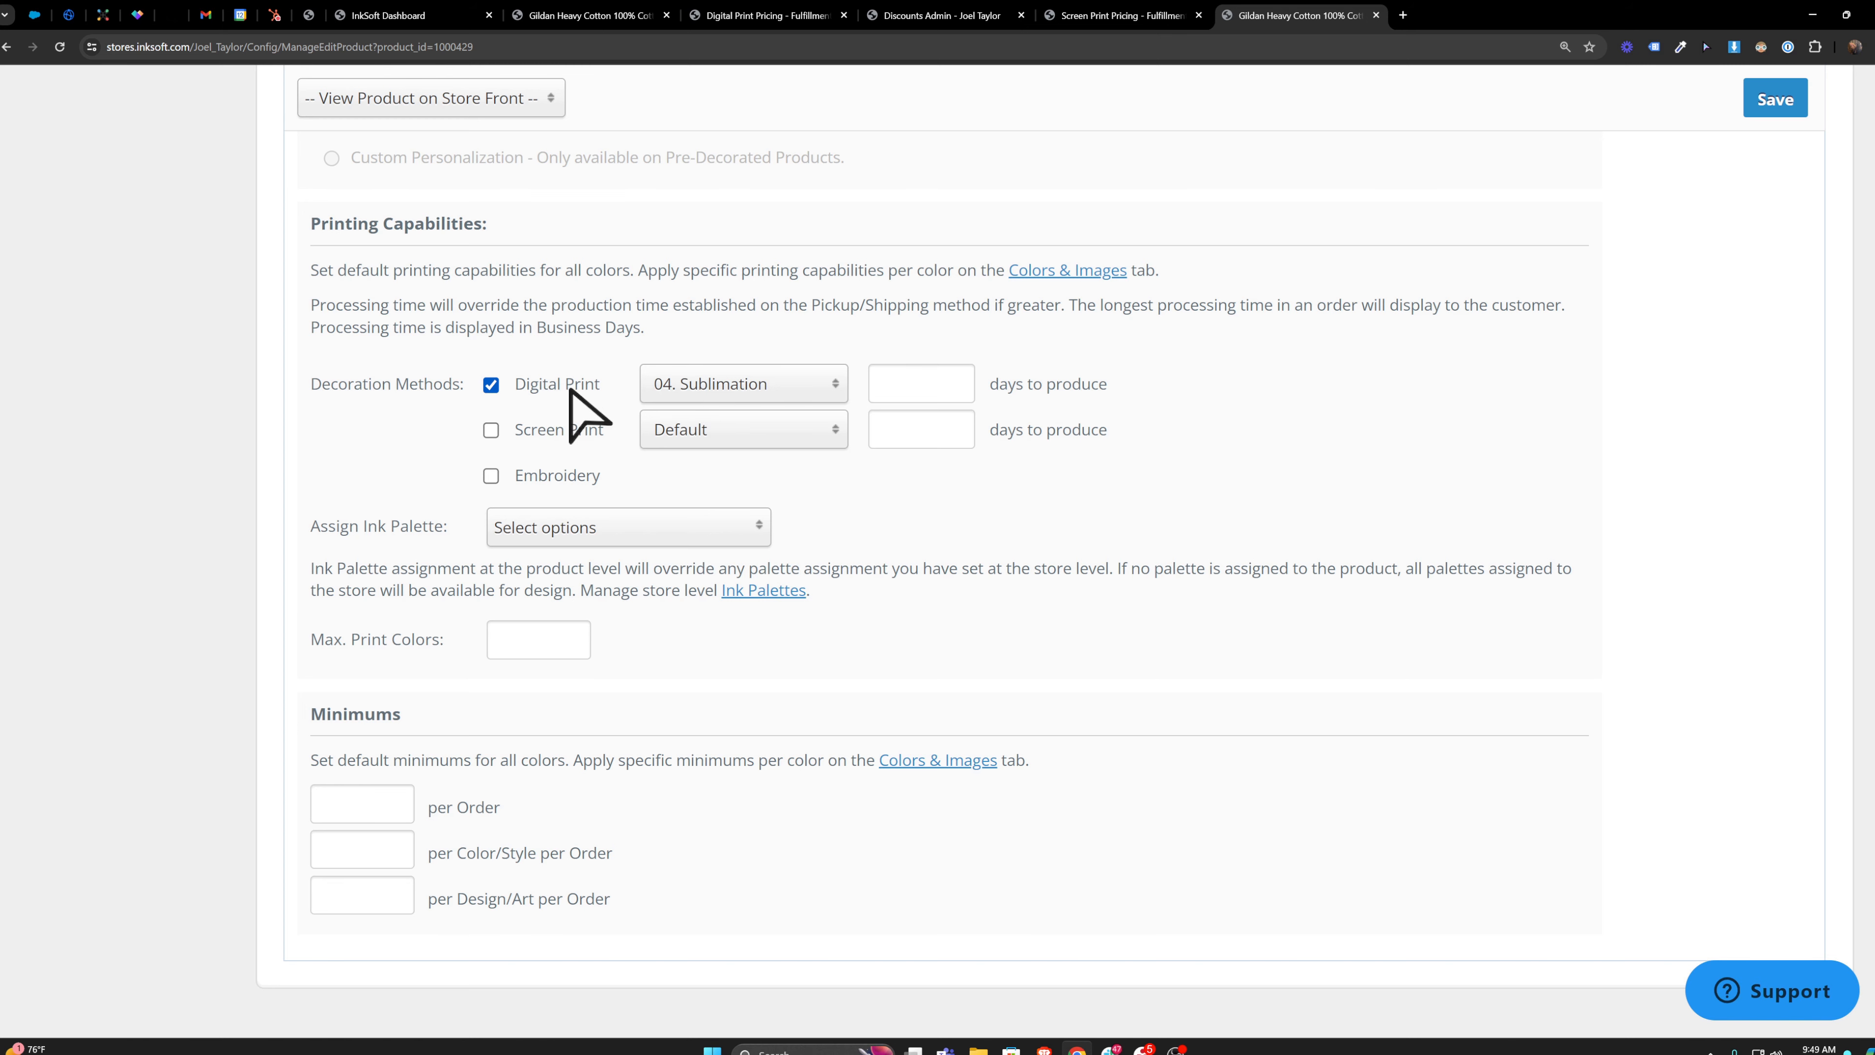
- Prefix the copied Gildan product's name with "(Sublimation Only)"
{"action": "scroll", "coordinate": [989, 613], "scroll_direction": "up", "scroll_amount": 10}
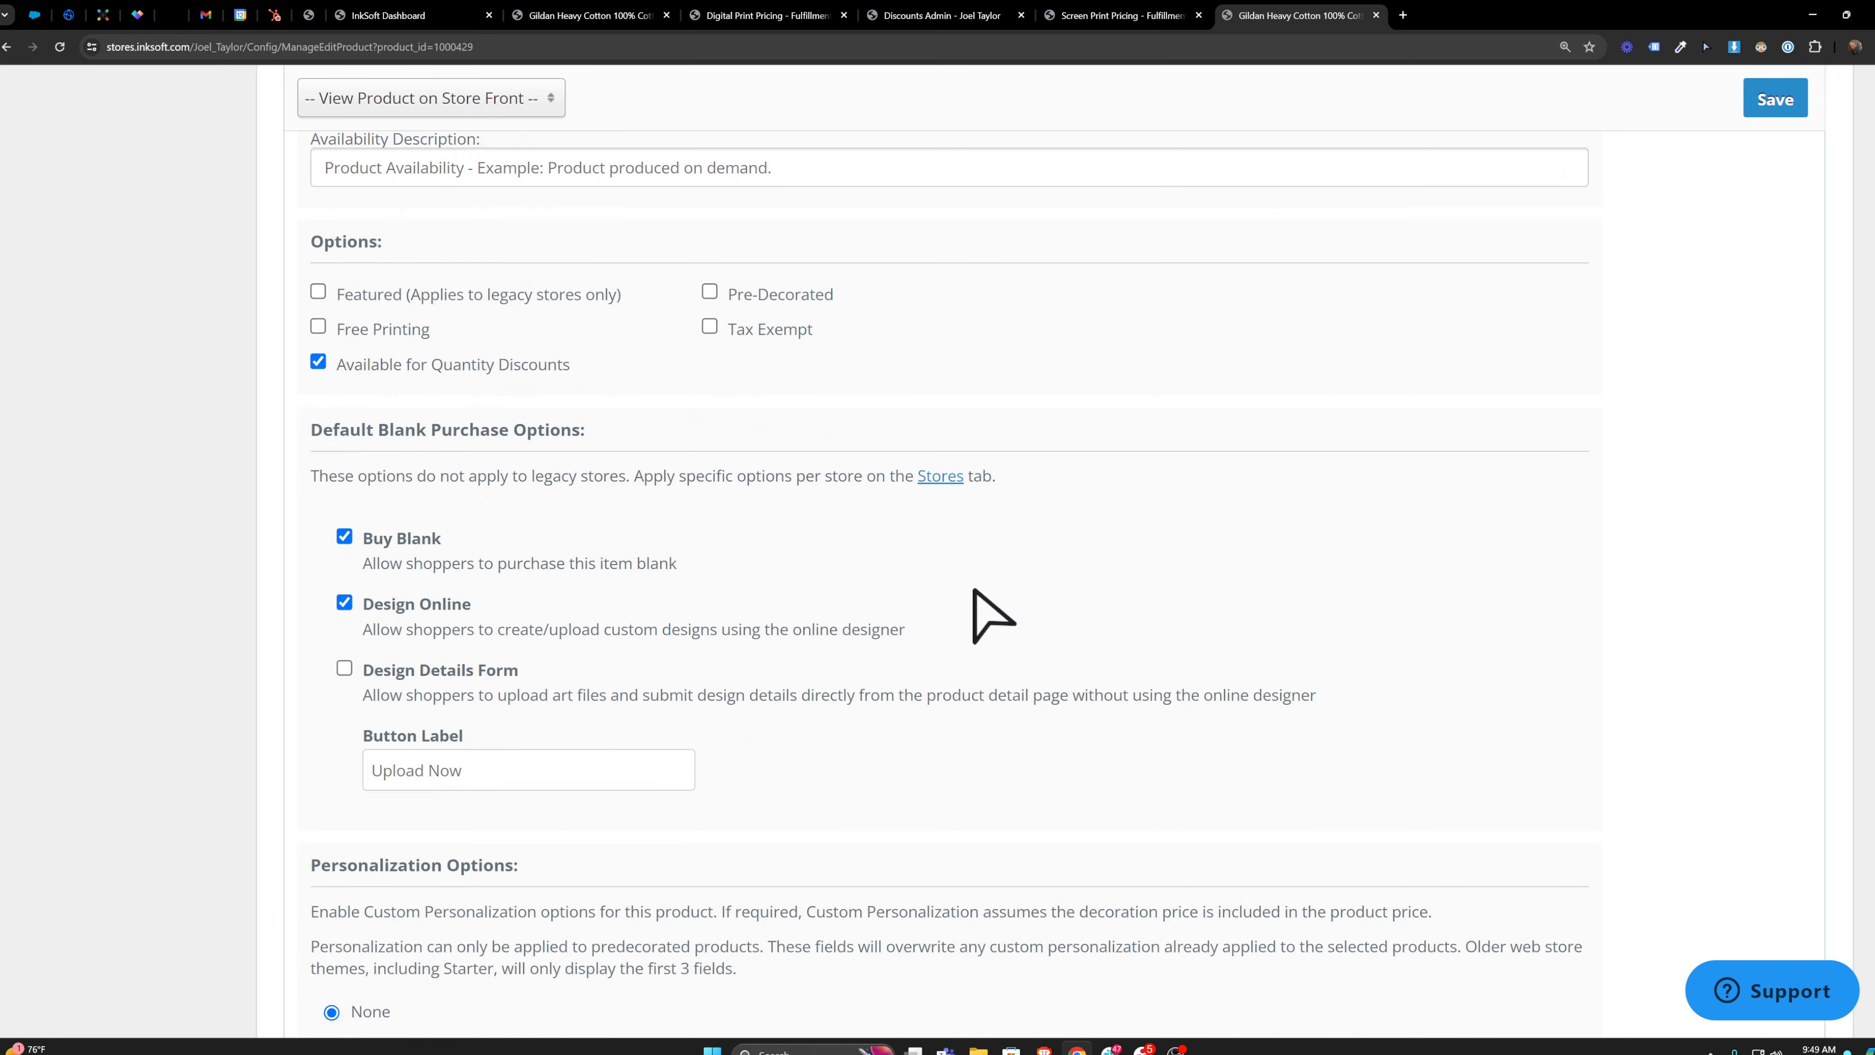
{"action": "scroll", "coordinate": [982, 644], "scroll_direction": "up", "scroll_amount": 10}
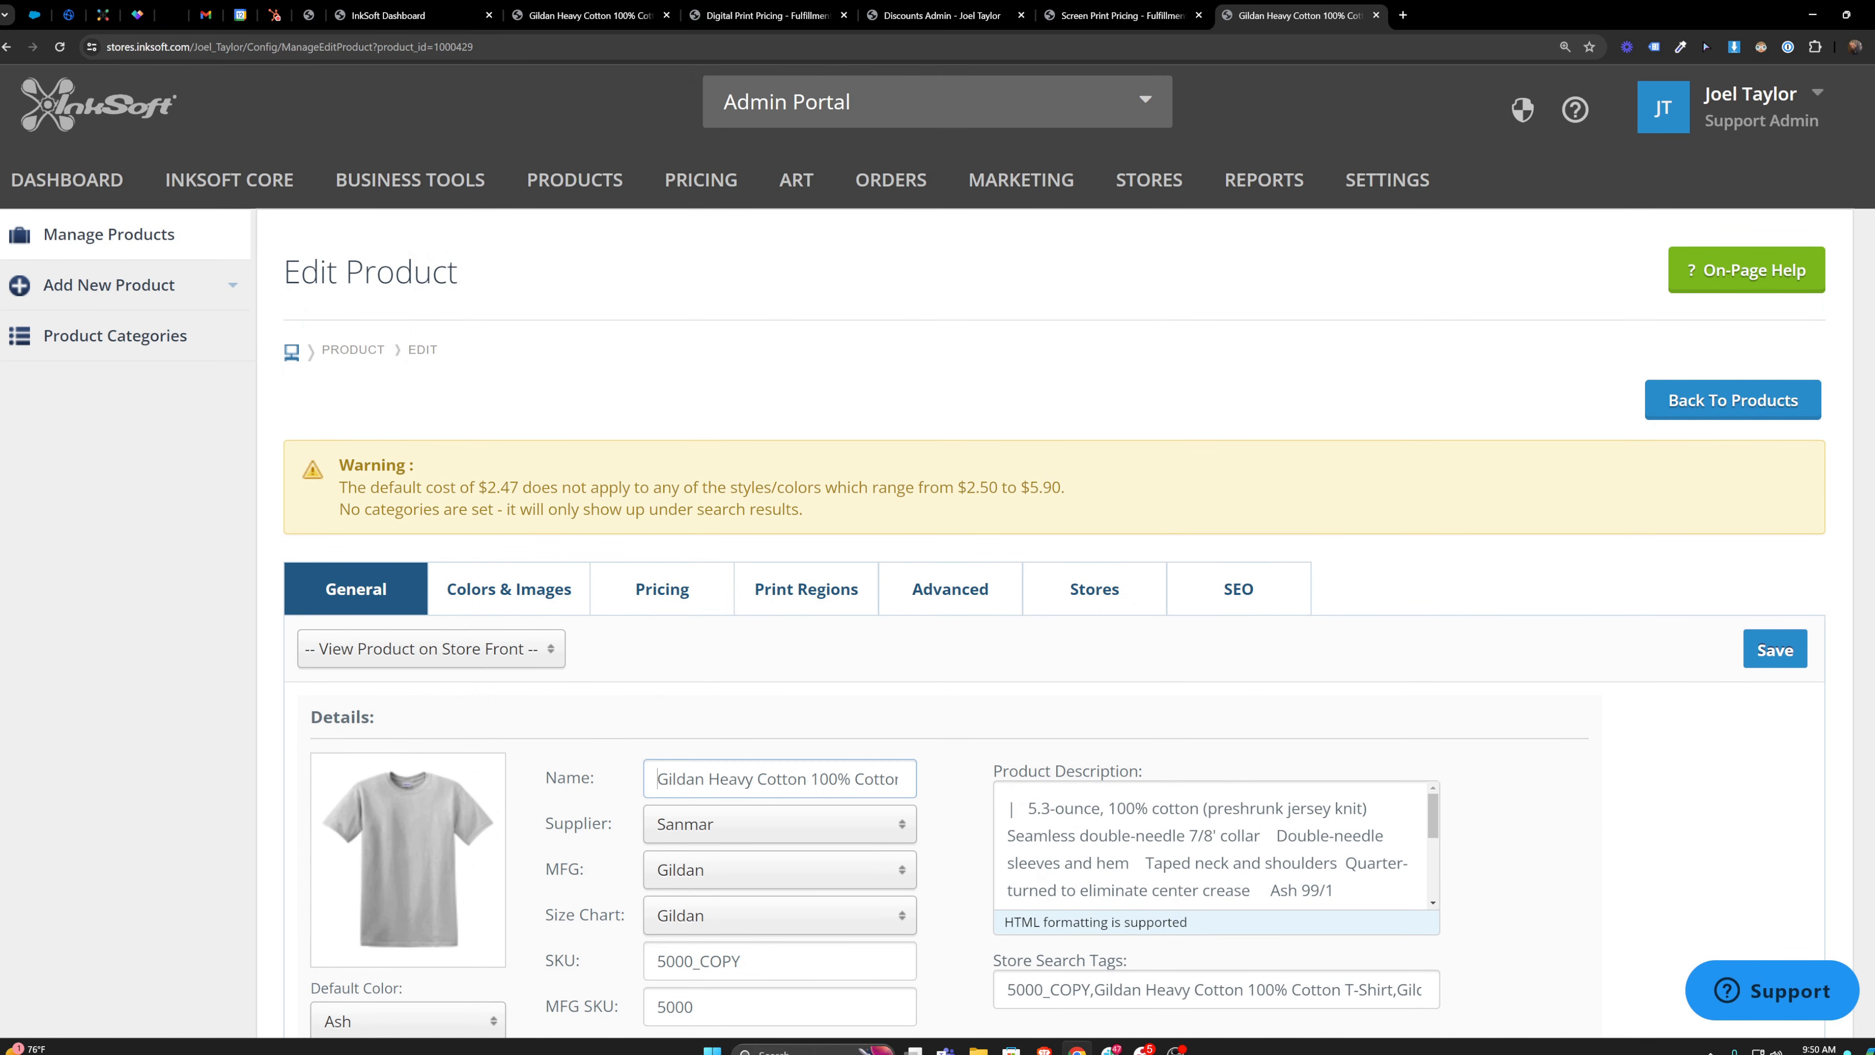
{"action": "type", "text": "(Sub"}
{"action": "type", "text": "limation"}
{"action": "type", "text": " Only"}
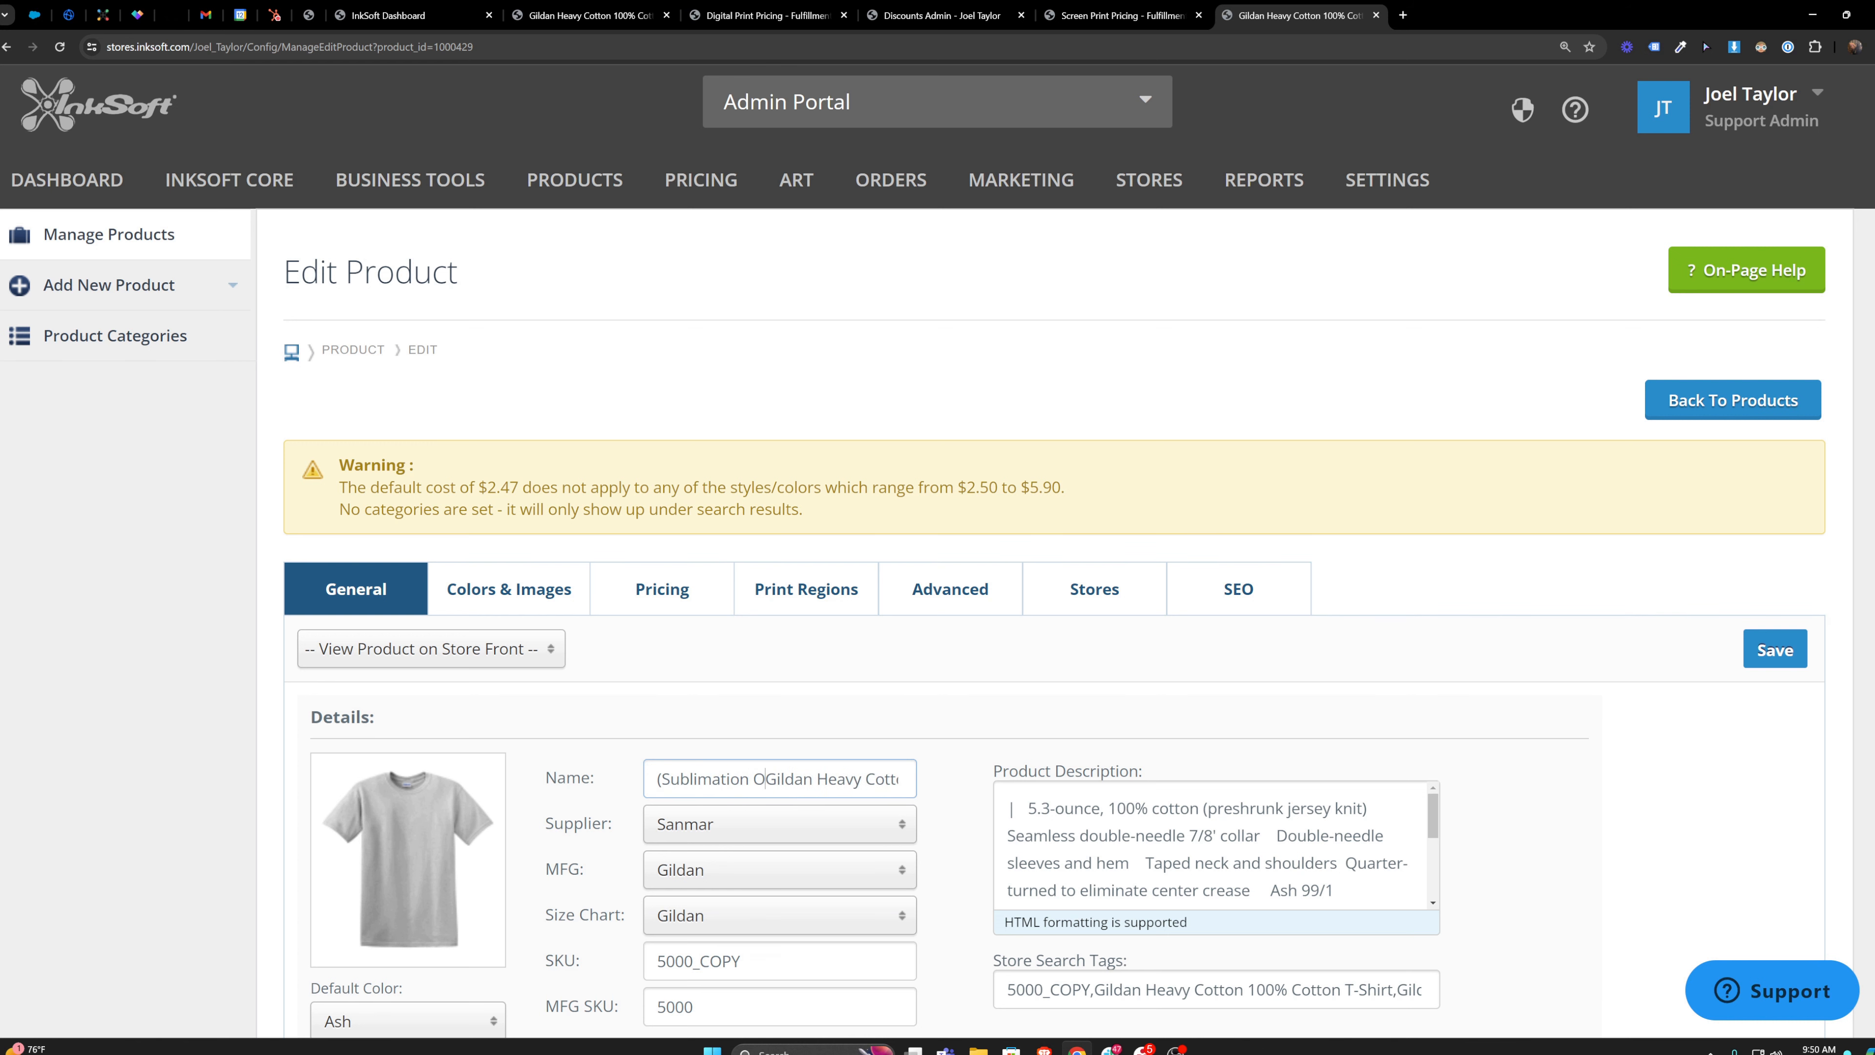
{"action": "type", "text": ")"}
- Change the copied product's SKU to 5000_SUB
{"action": "scroll", "coordinate": [745, 809], "scroll_direction": "down", "scroll_amount": 2}
{"action": "double_click", "coordinate": [719, 812]}
{"action": "type", "text": "SUB"}
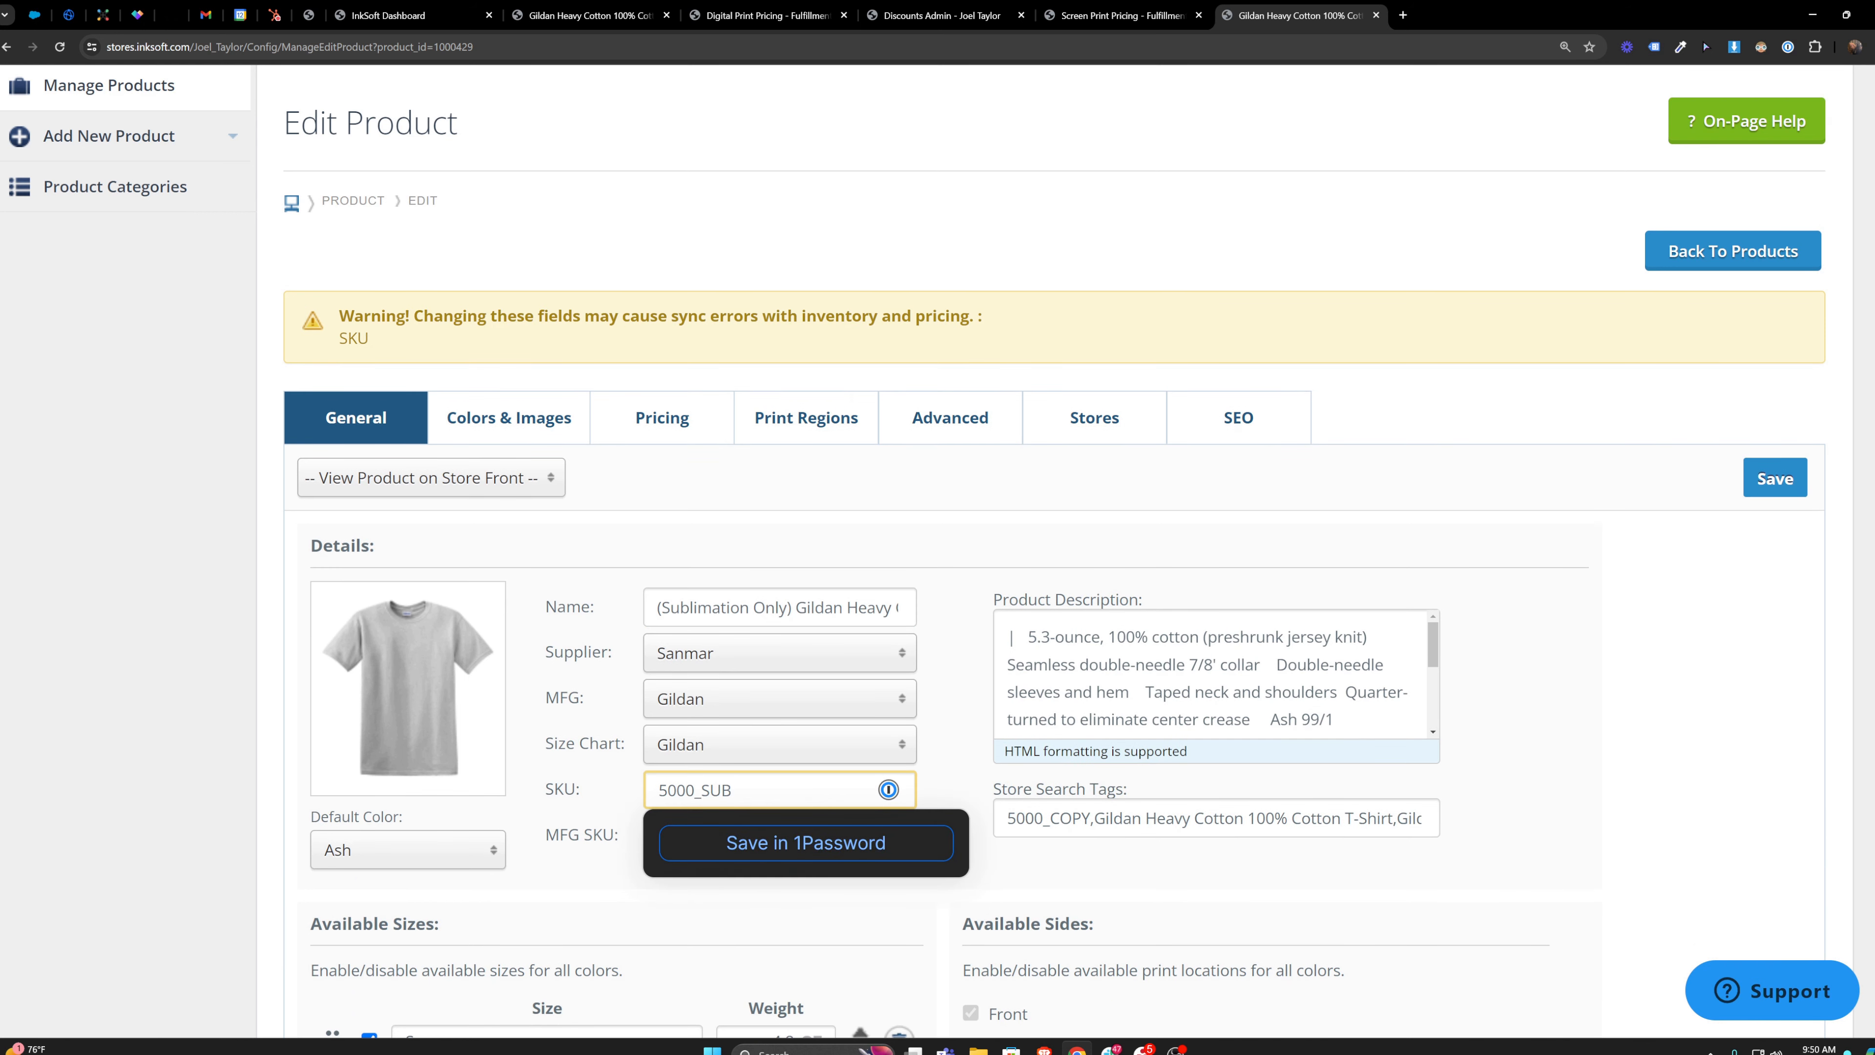
{"action": "left_click", "coordinate": [953, 526]}
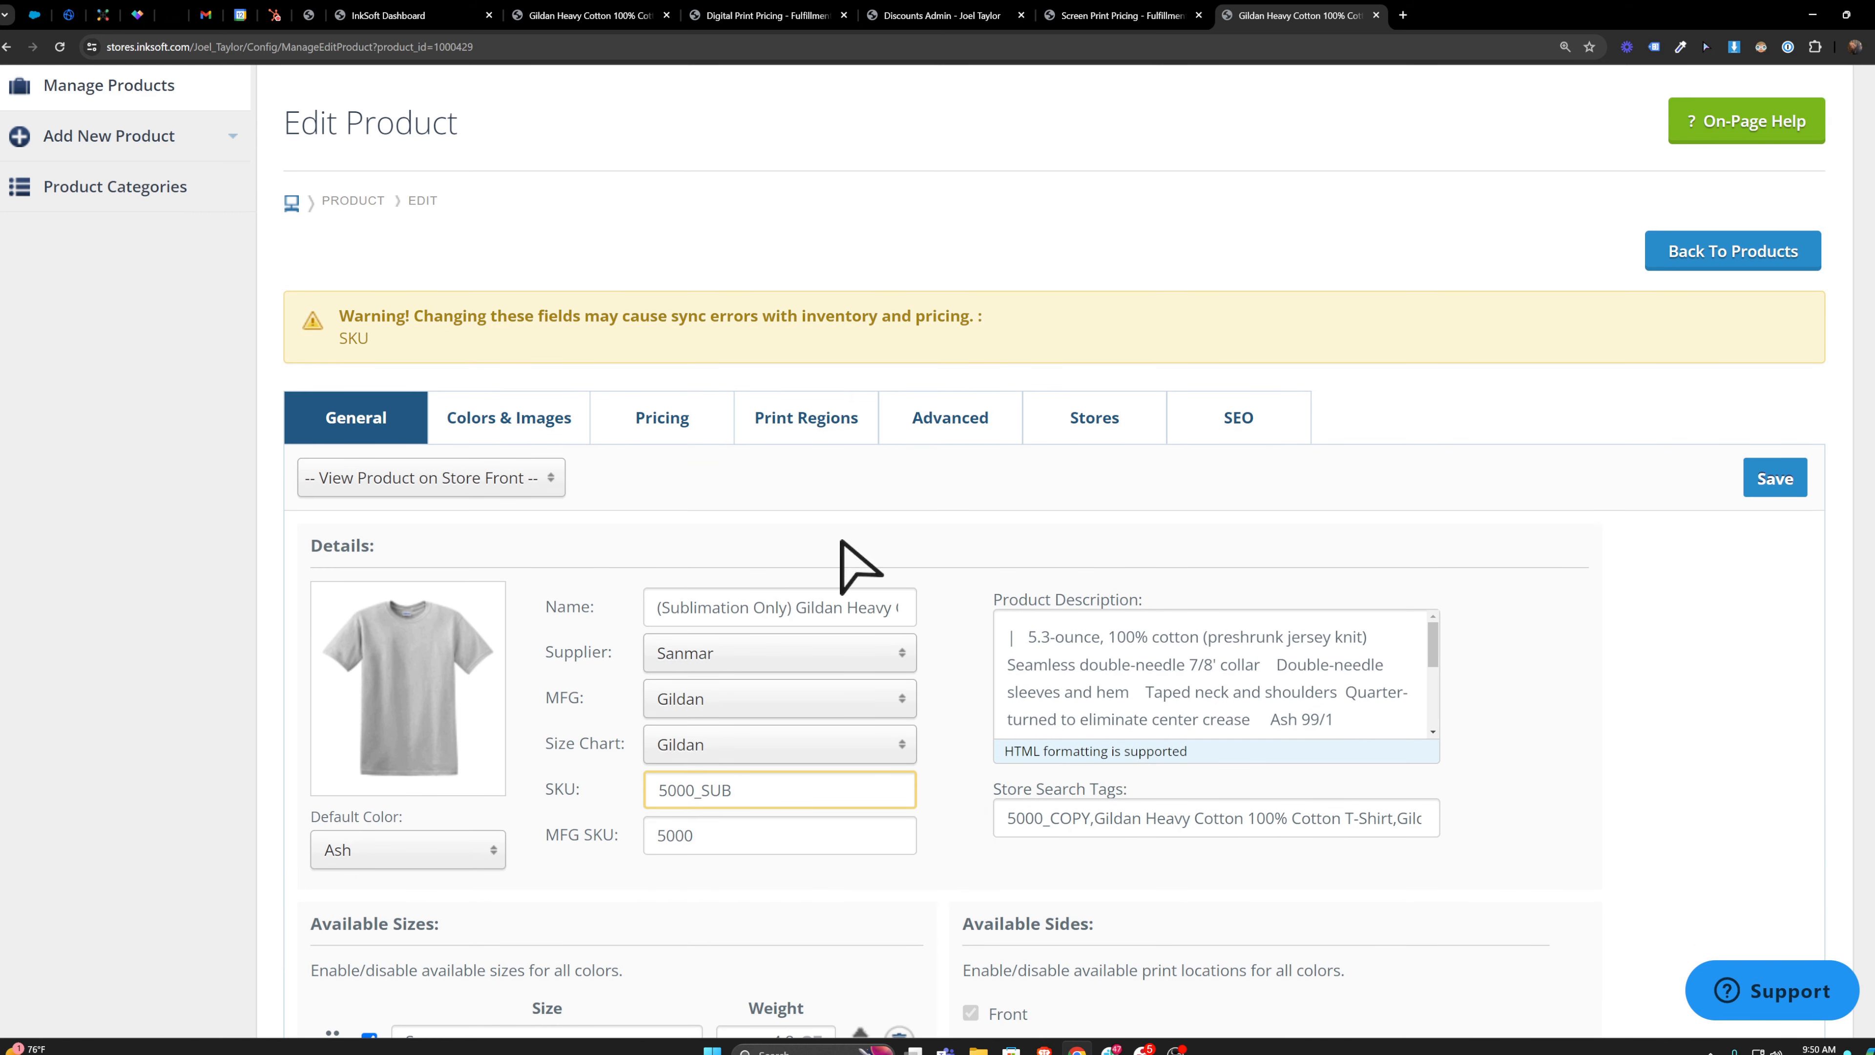
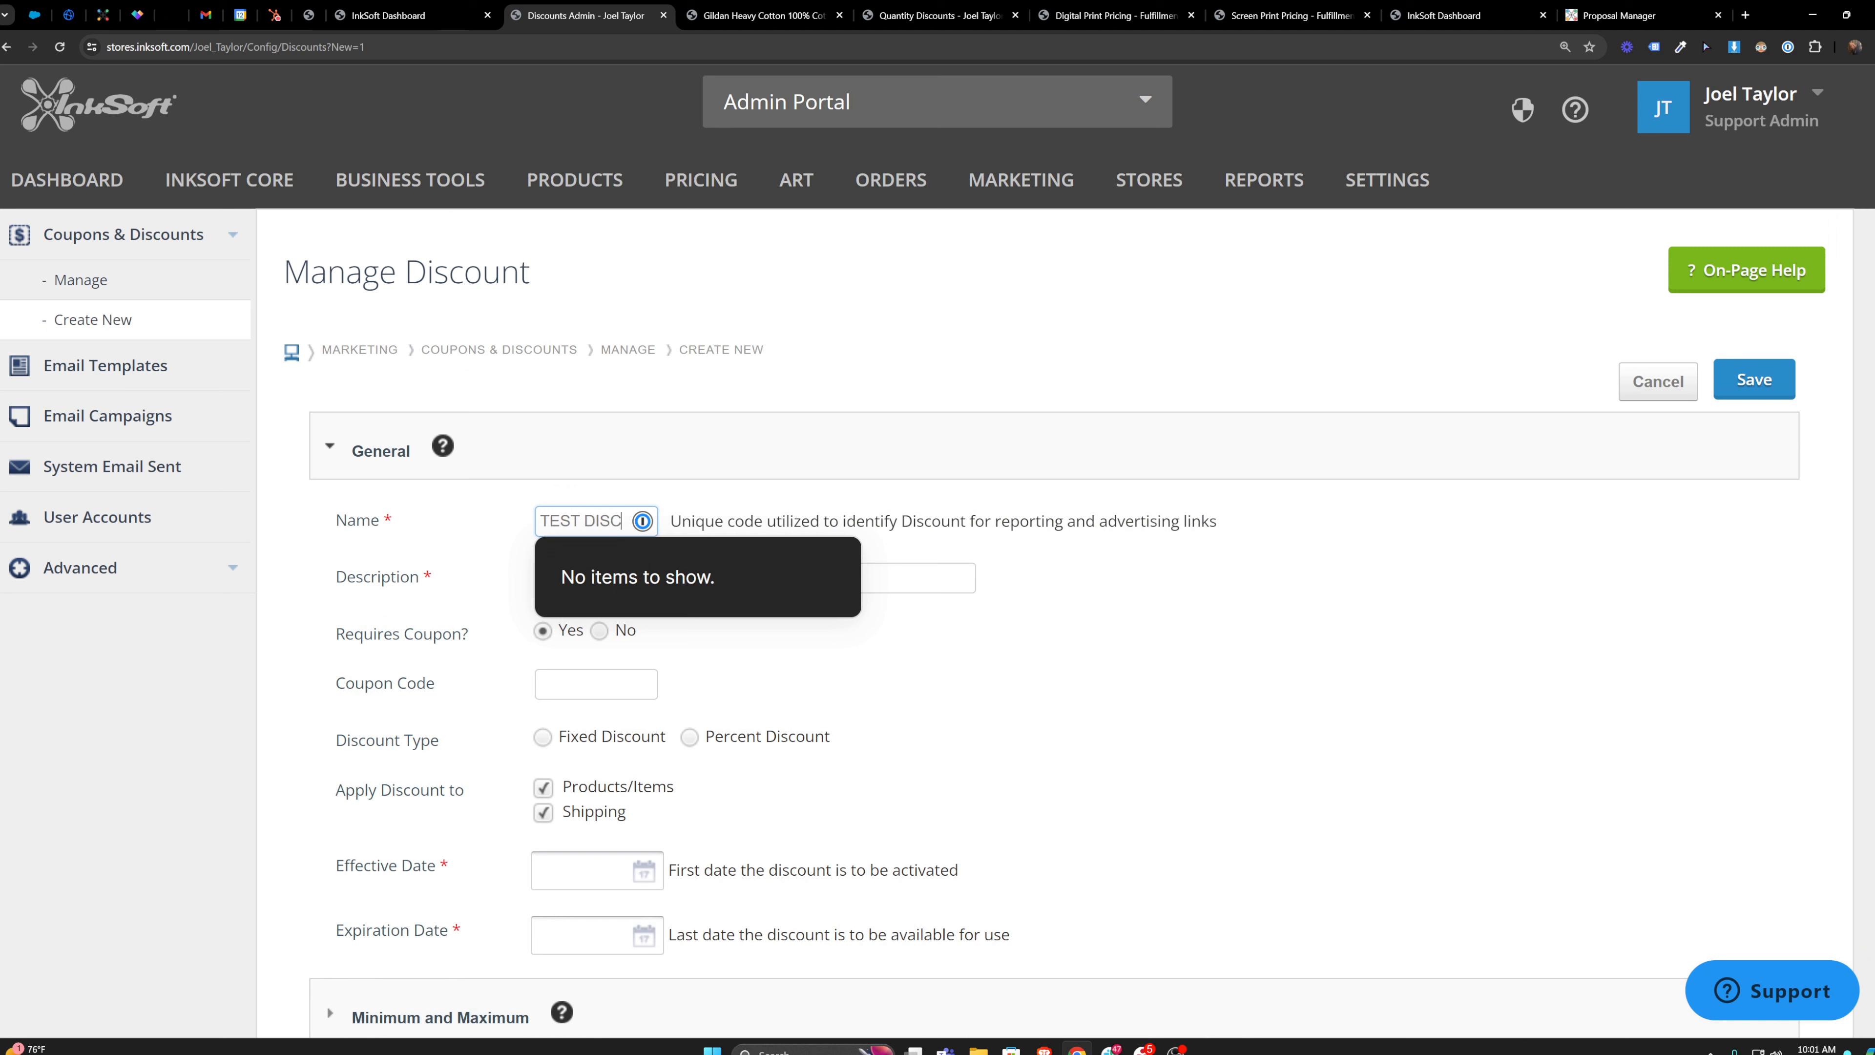
- Name the new discount TEST DISCOUNT and enter a first name as its description
{"action": "type", "text": "UNT"}
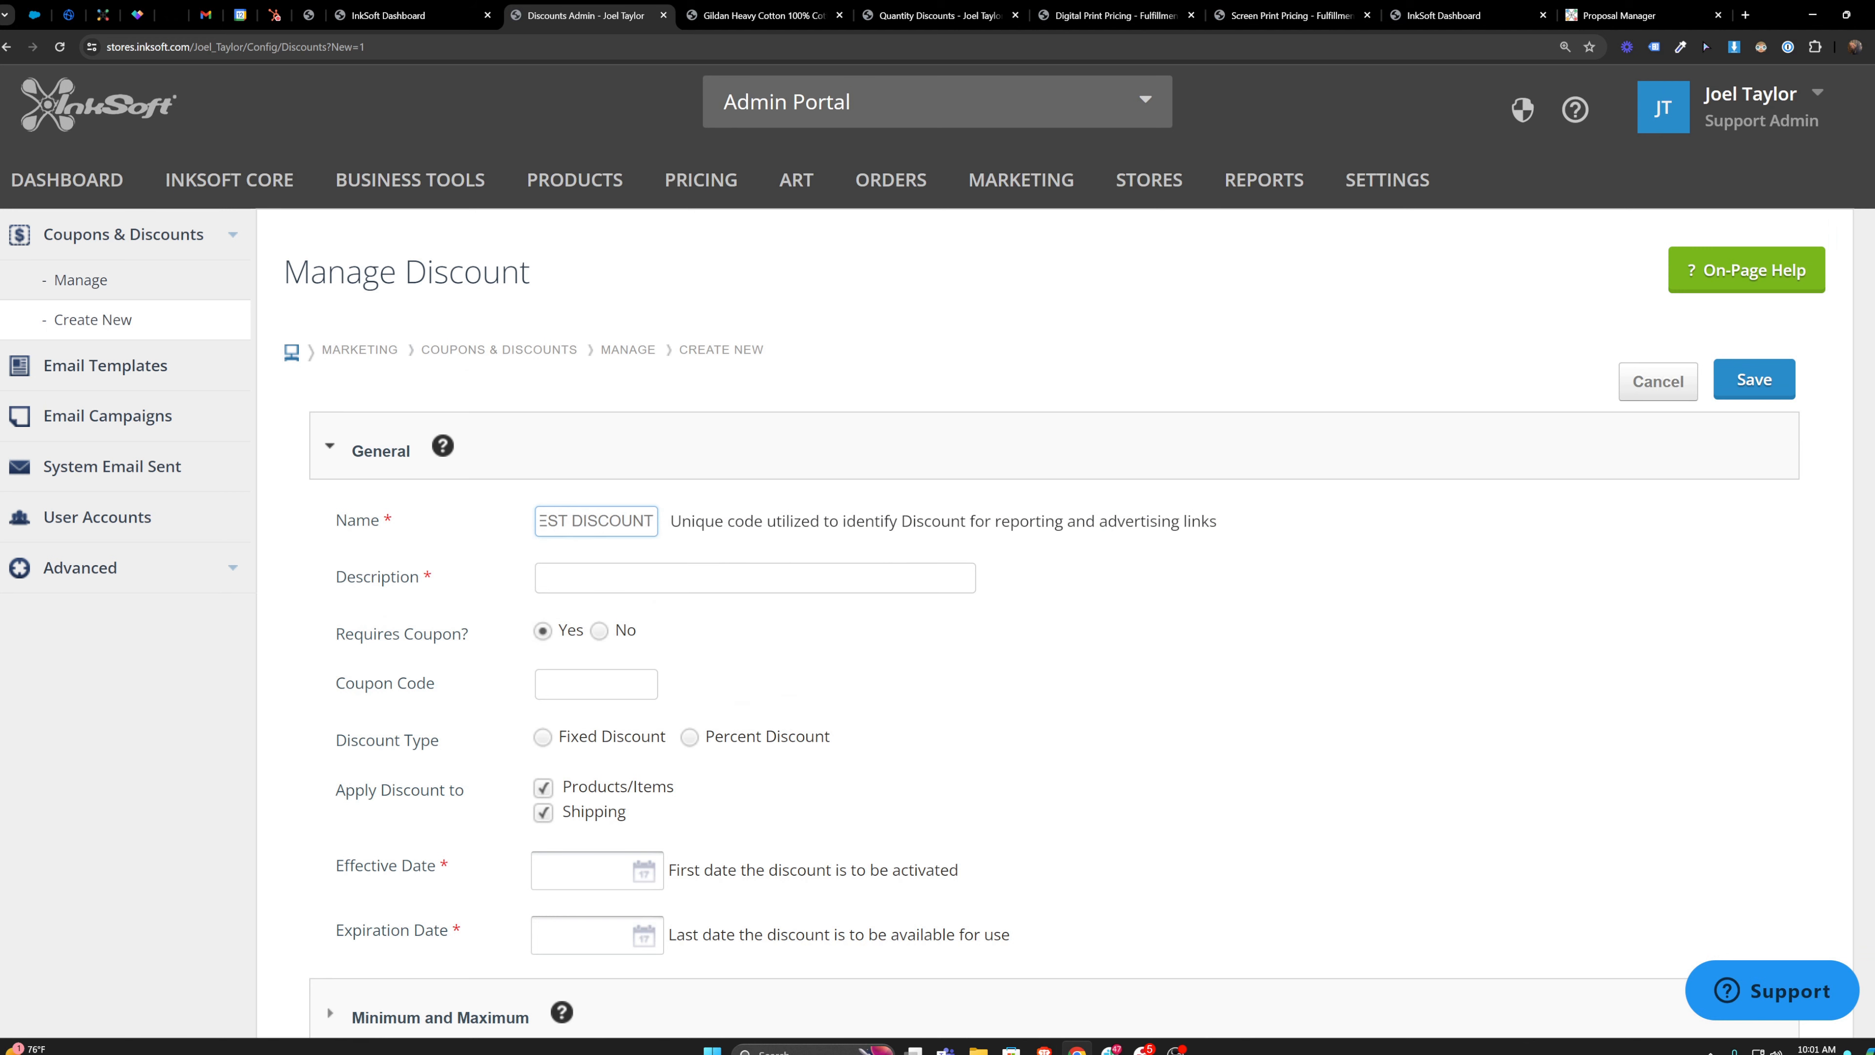
{"action": "key", "text": "Tab"}
{"action": "type", "text": "JOEL"}
{"action": "key", "text": "Tab"}
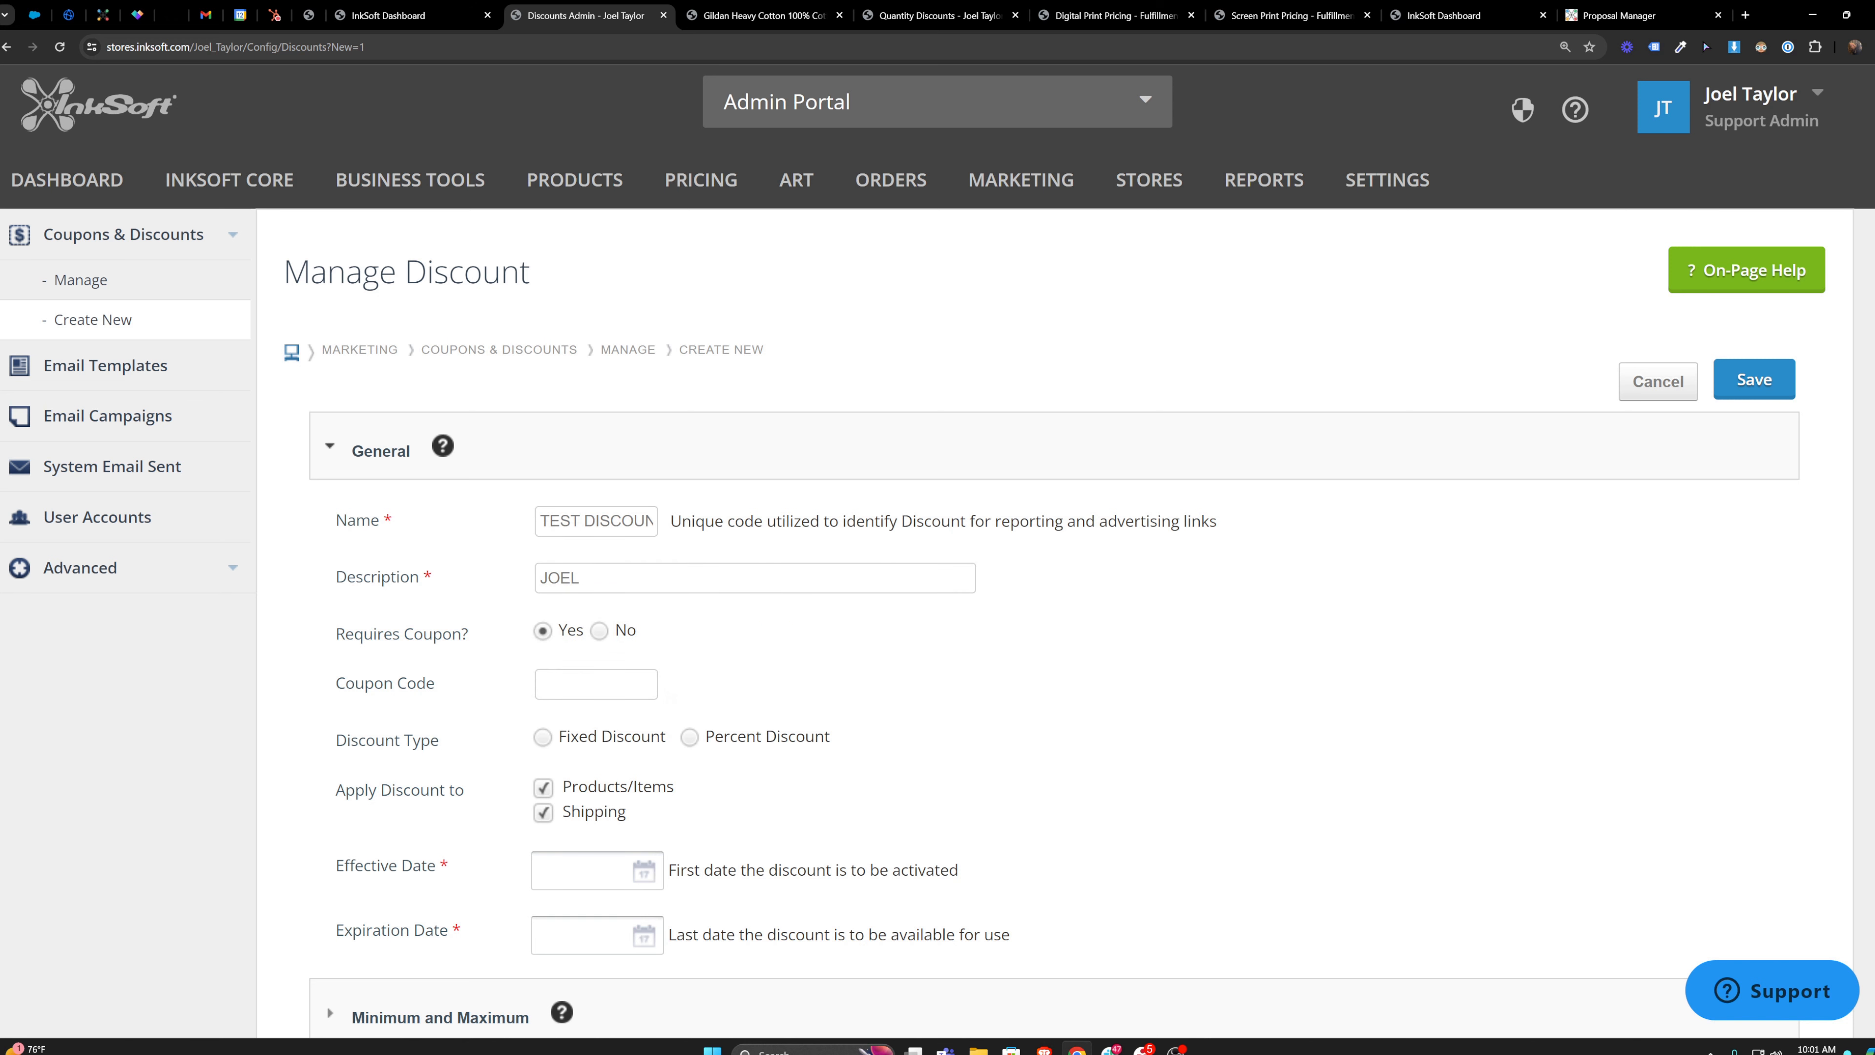
- Check the discount's no-coupon option, keep the coupon required, and enter DIscount20 as the coupon code
{"action": "left_click", "coordinate": [604, 632]}
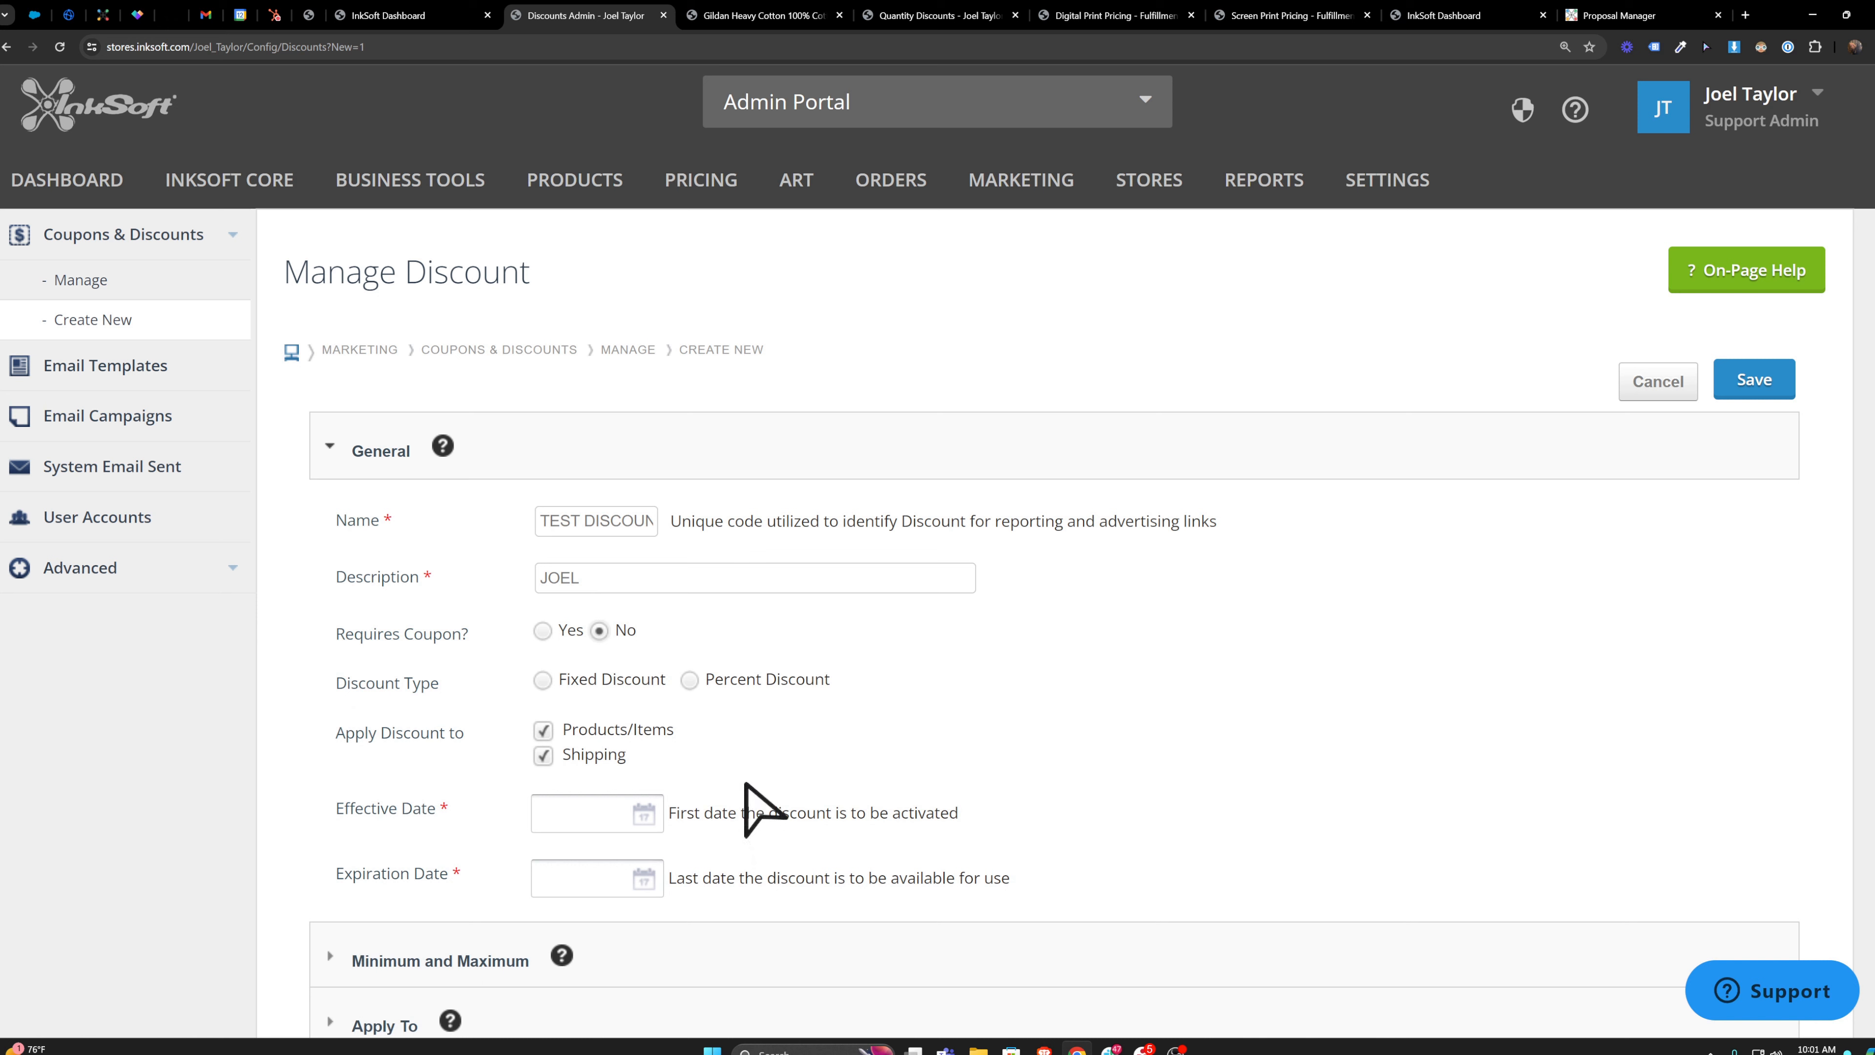
{"action": "left_click", "coordinate": [542, 630]}
{"action": "left_click", "coordinate": [605, 684]}
{"action": "type", "text": "DIscount20"}
- Try a fixed discount of 5.00 and clear the amount
{"action": "left_click", "coordinate": [543, 741]}
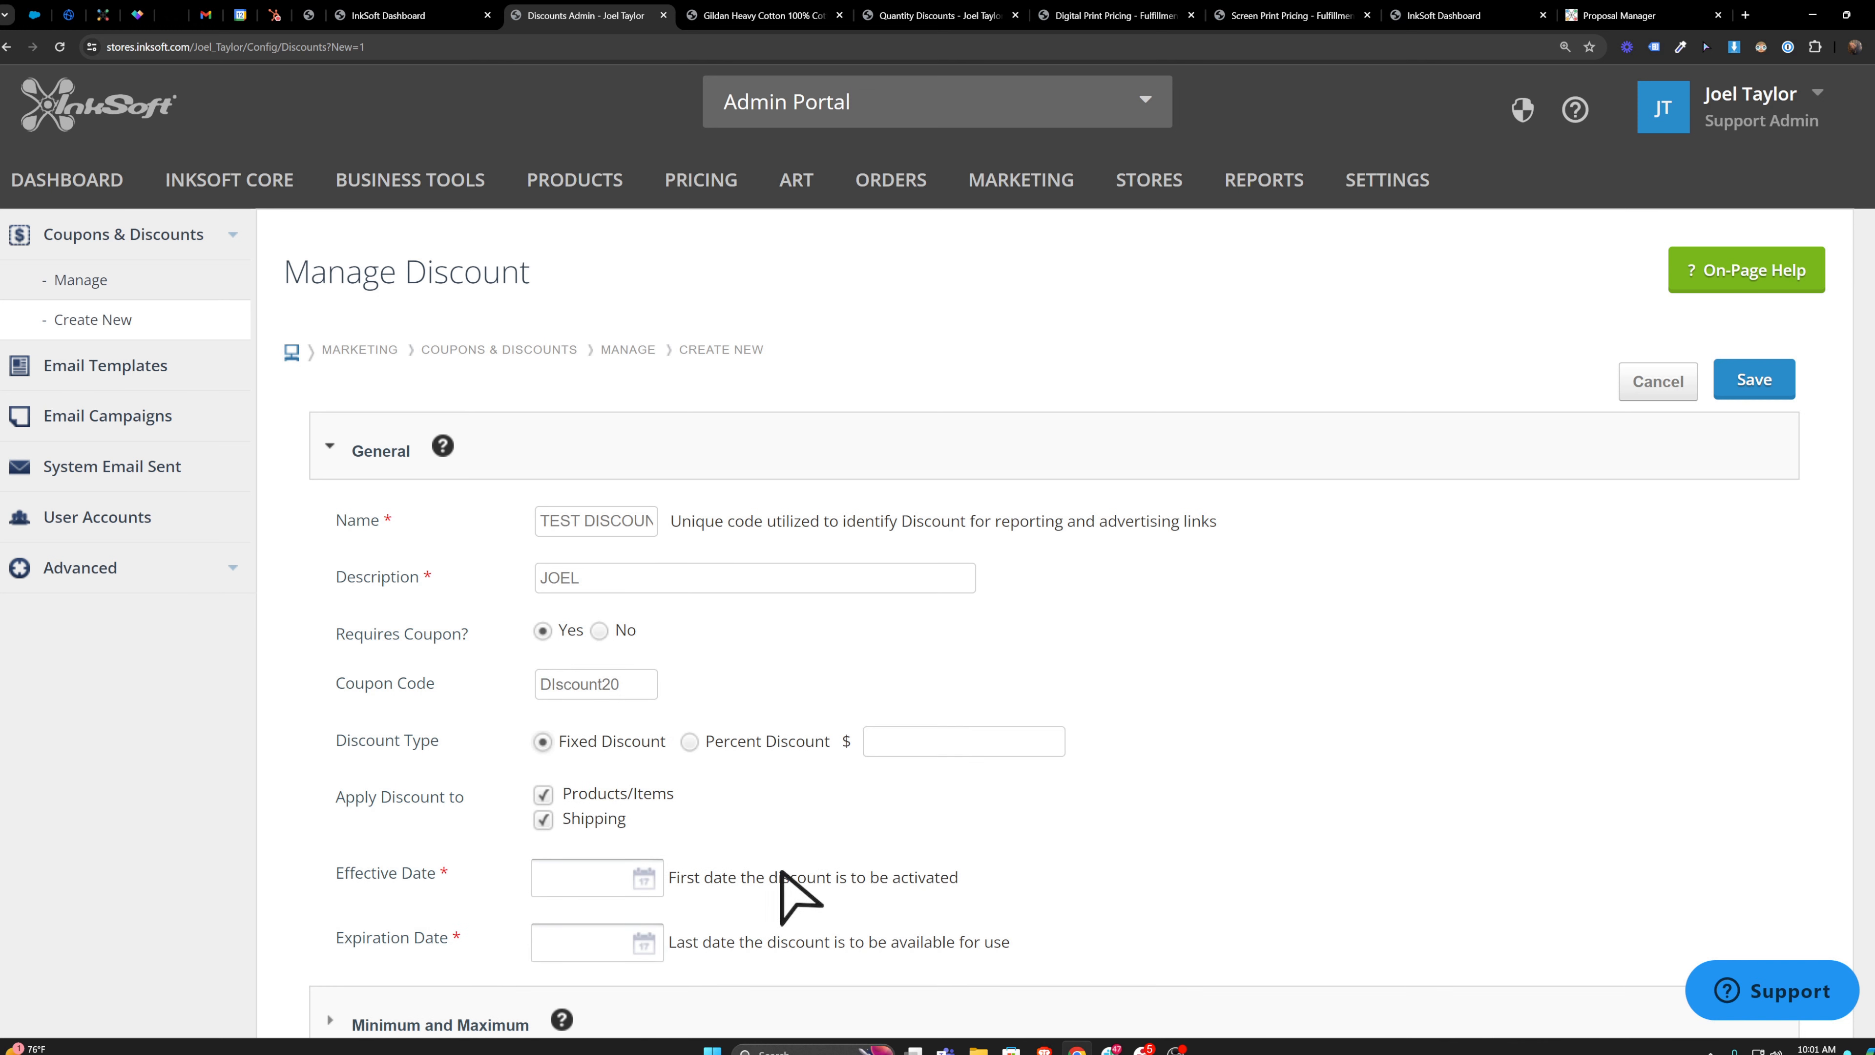
{"action": "left_click", "coordinate": [897, 741]}
{"action": "type", "text": "5.00"}
{"action": "key", "text": "BackSpace"}
{"action": "key", "text": "BackSpace"}
{"action": "key", "text": "BackSpace"}
{"action": "key", "text": "BackSpace"}
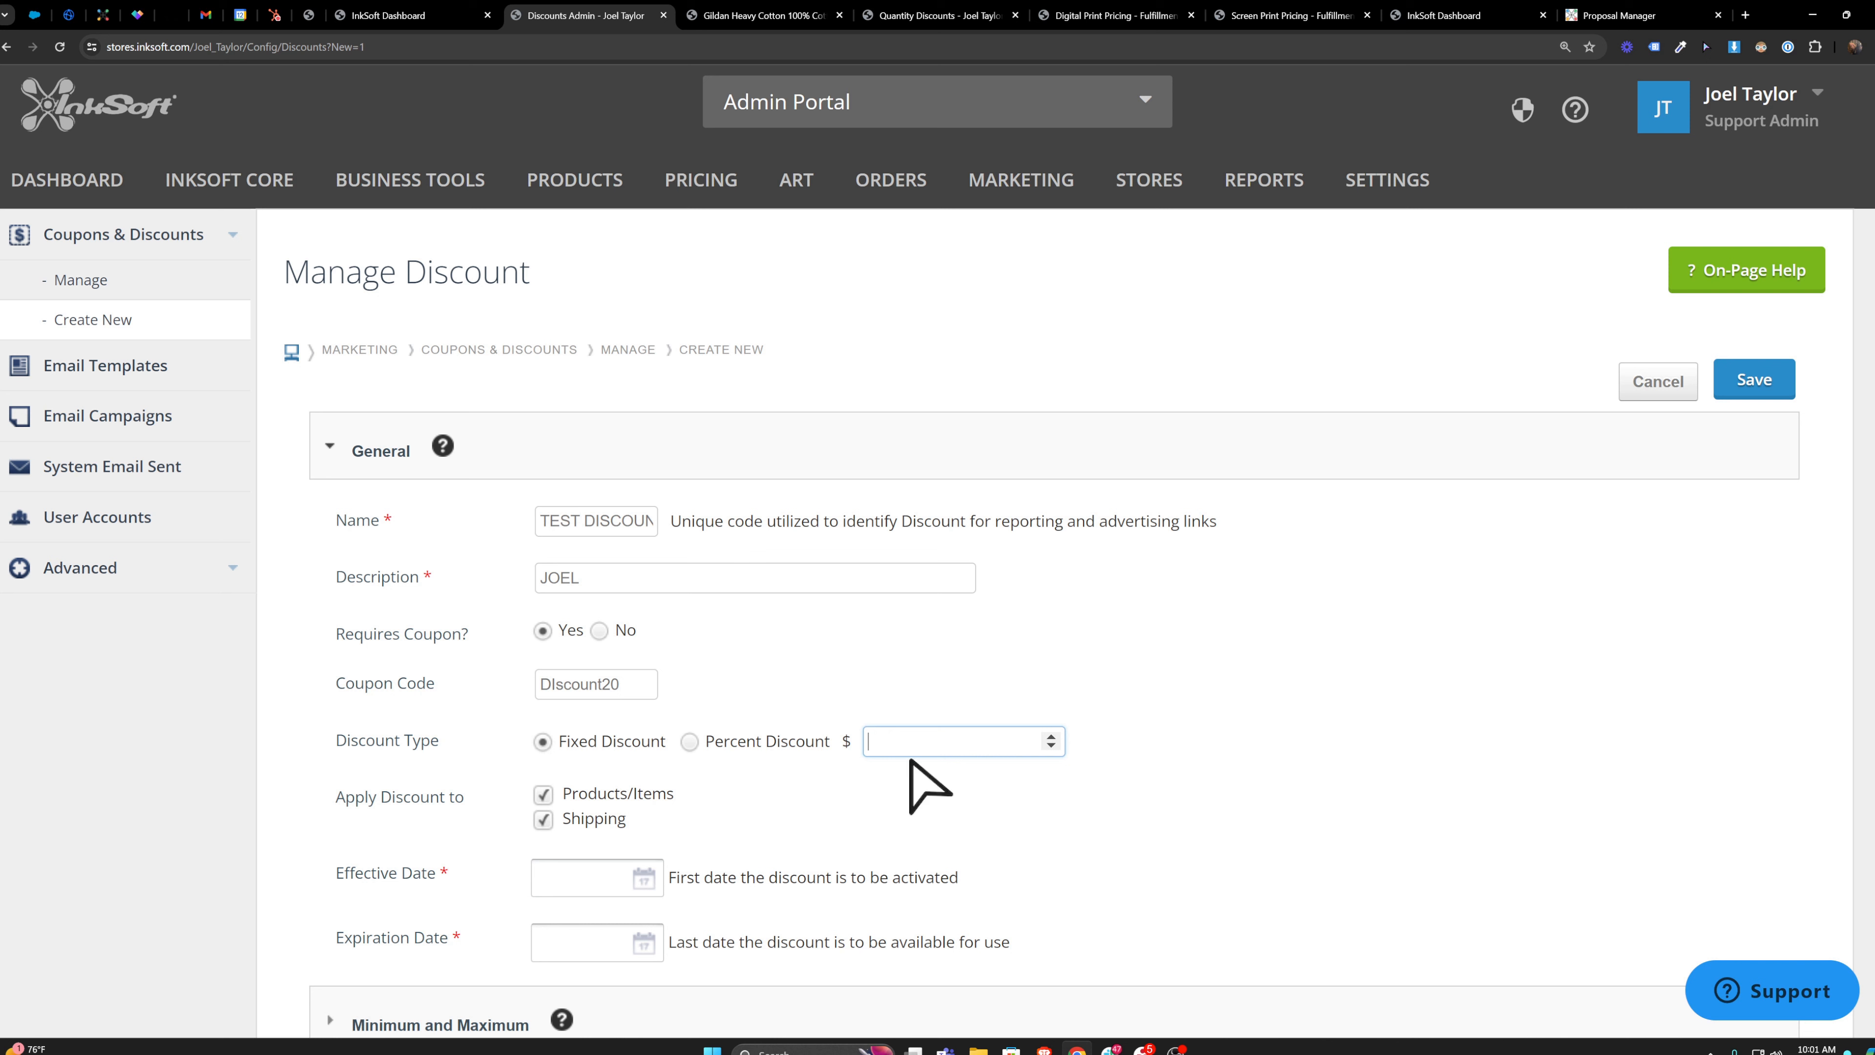
- Make it a 20 percent discount and correct the coupon code to Discount20
{"action": "left_click", "coordinate": [689, 742]}
{"action": "key", "text": "Tab"}
{"action": "type", "text": "20"}
{"action": "key", "text": "shift+Tab"}
{"action": "key", "text": "shift+Tab"}
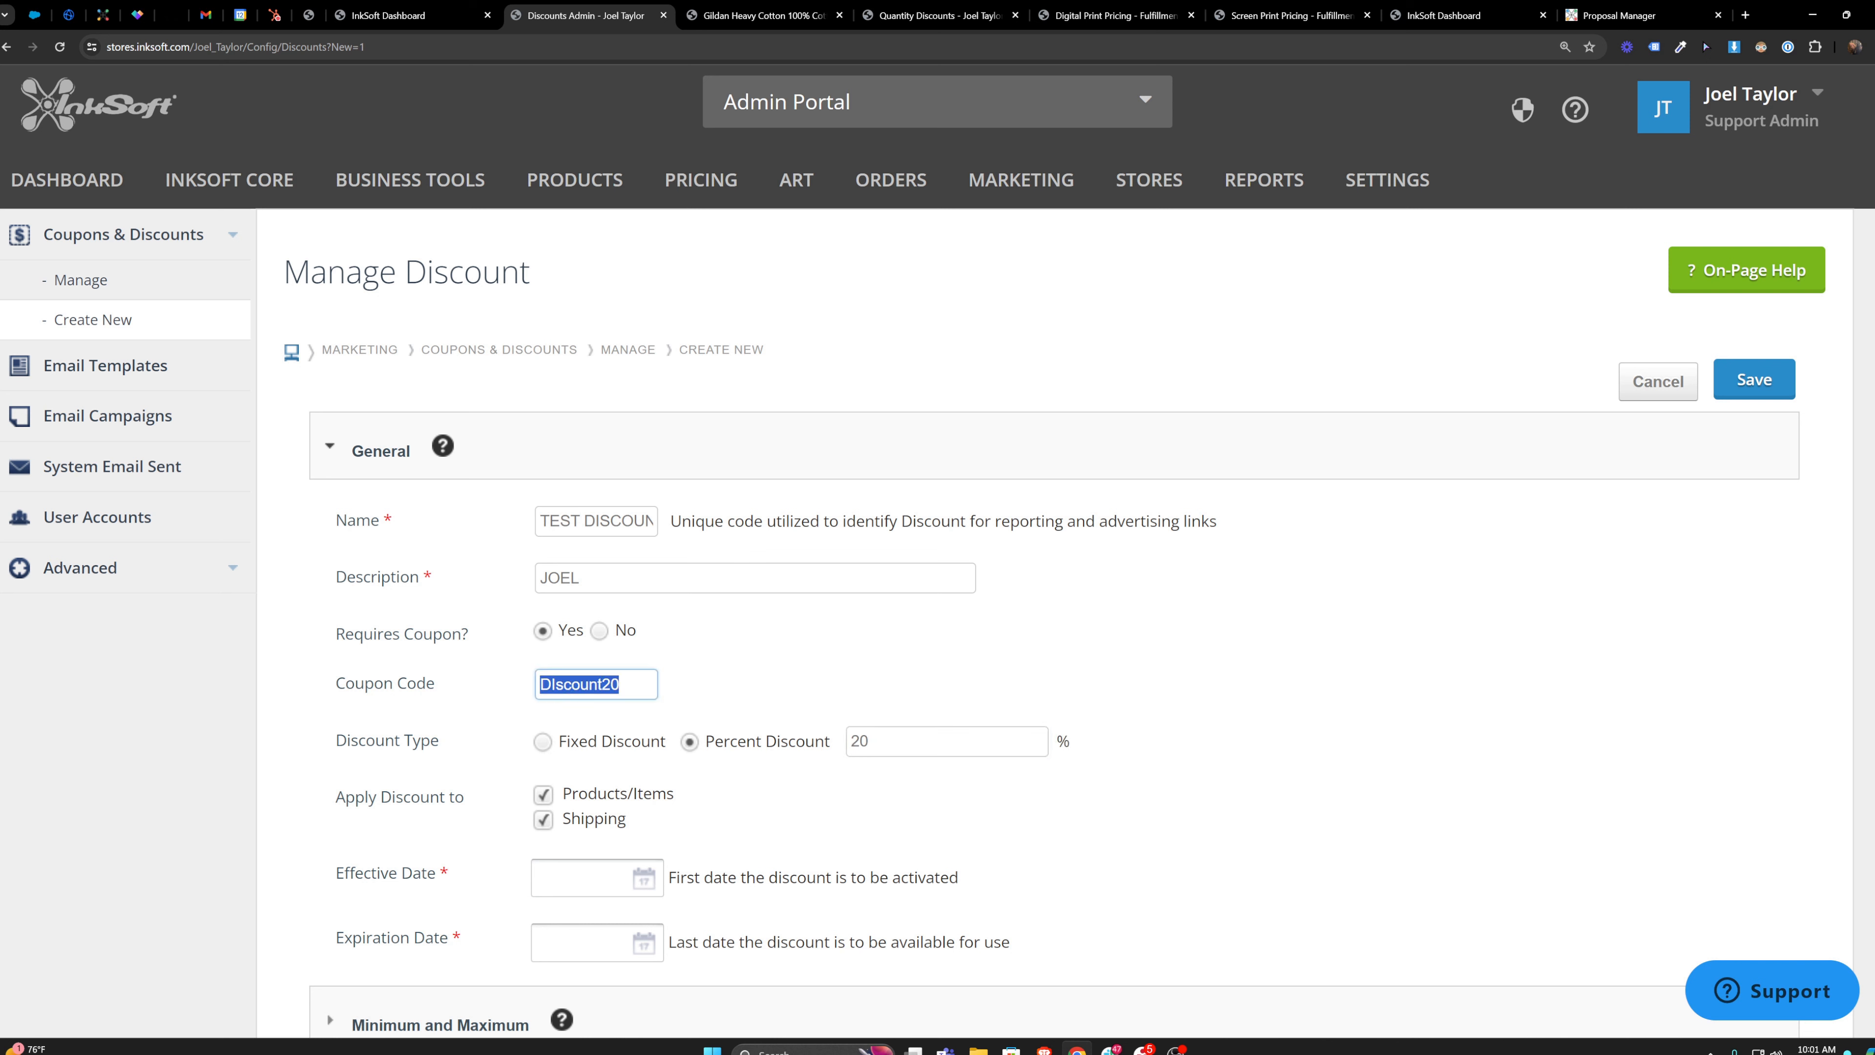
{"action": "type", "text": "Discount20"}
- Exclude shipping from the discount and make it valid from 04/12/2024 to 04/30/2024
{"action": "scroll", "coordinate": [565, 619], "scroll_direction": "down", "scroll_amount": 2}
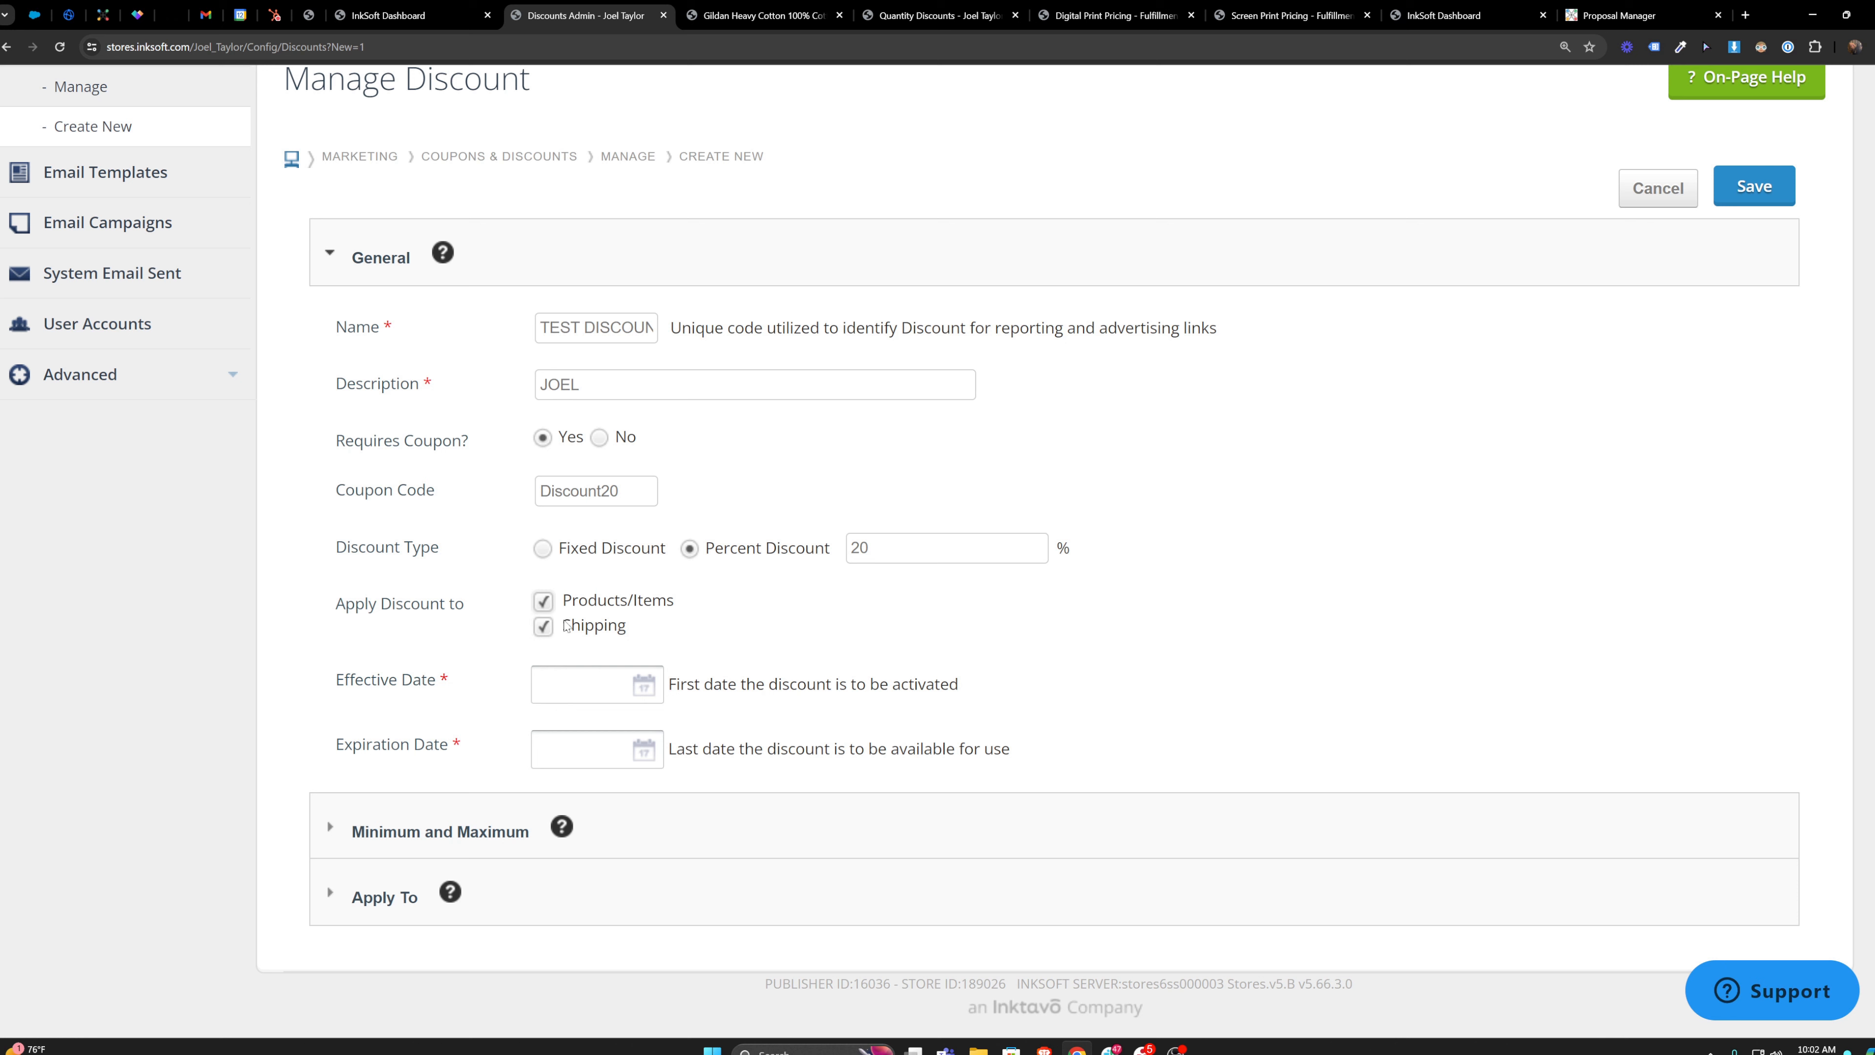
{"action": "left_click", "coordinate": [546, 626]}
{"action": "left_click", "coordinate": [643, 687]}
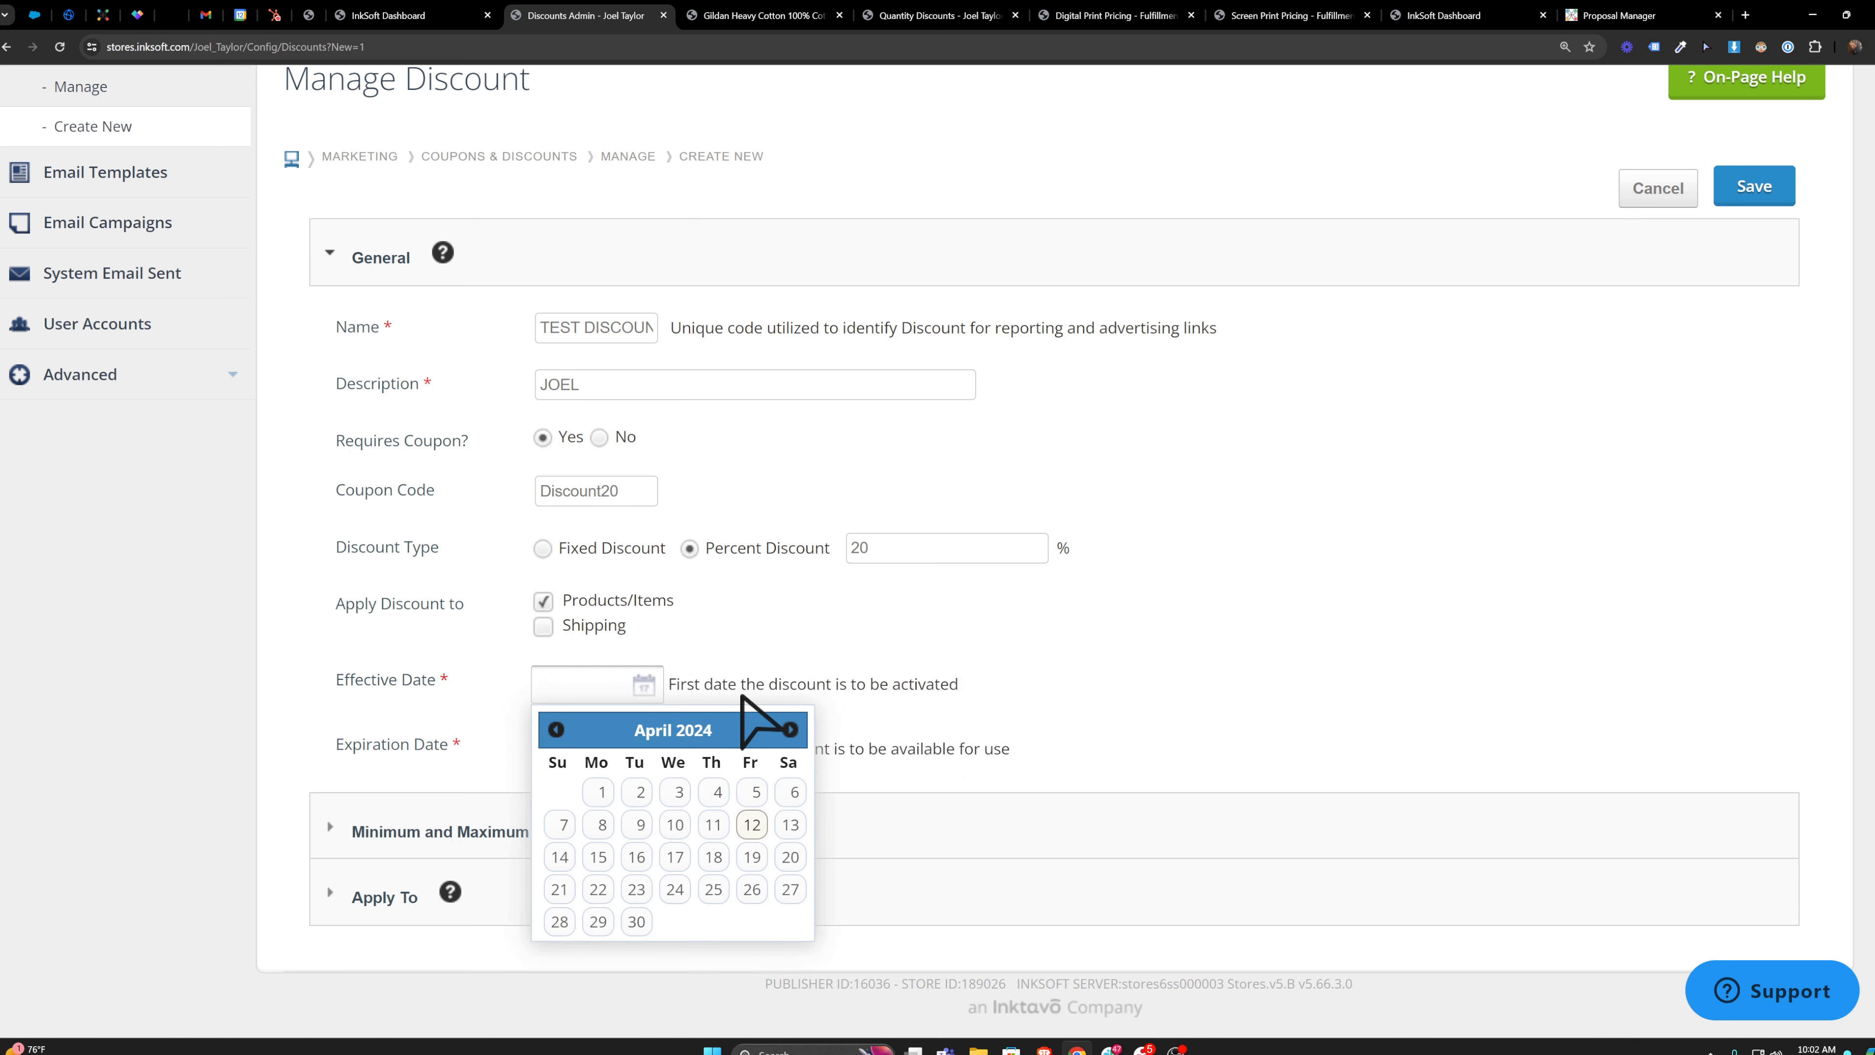
{"action": "left_click", "coordinate": [751, 824]}
{"action": "left_click", "coordinate": [643, 751]}
{"action": "left_click", "coordinate": [636, 986]}
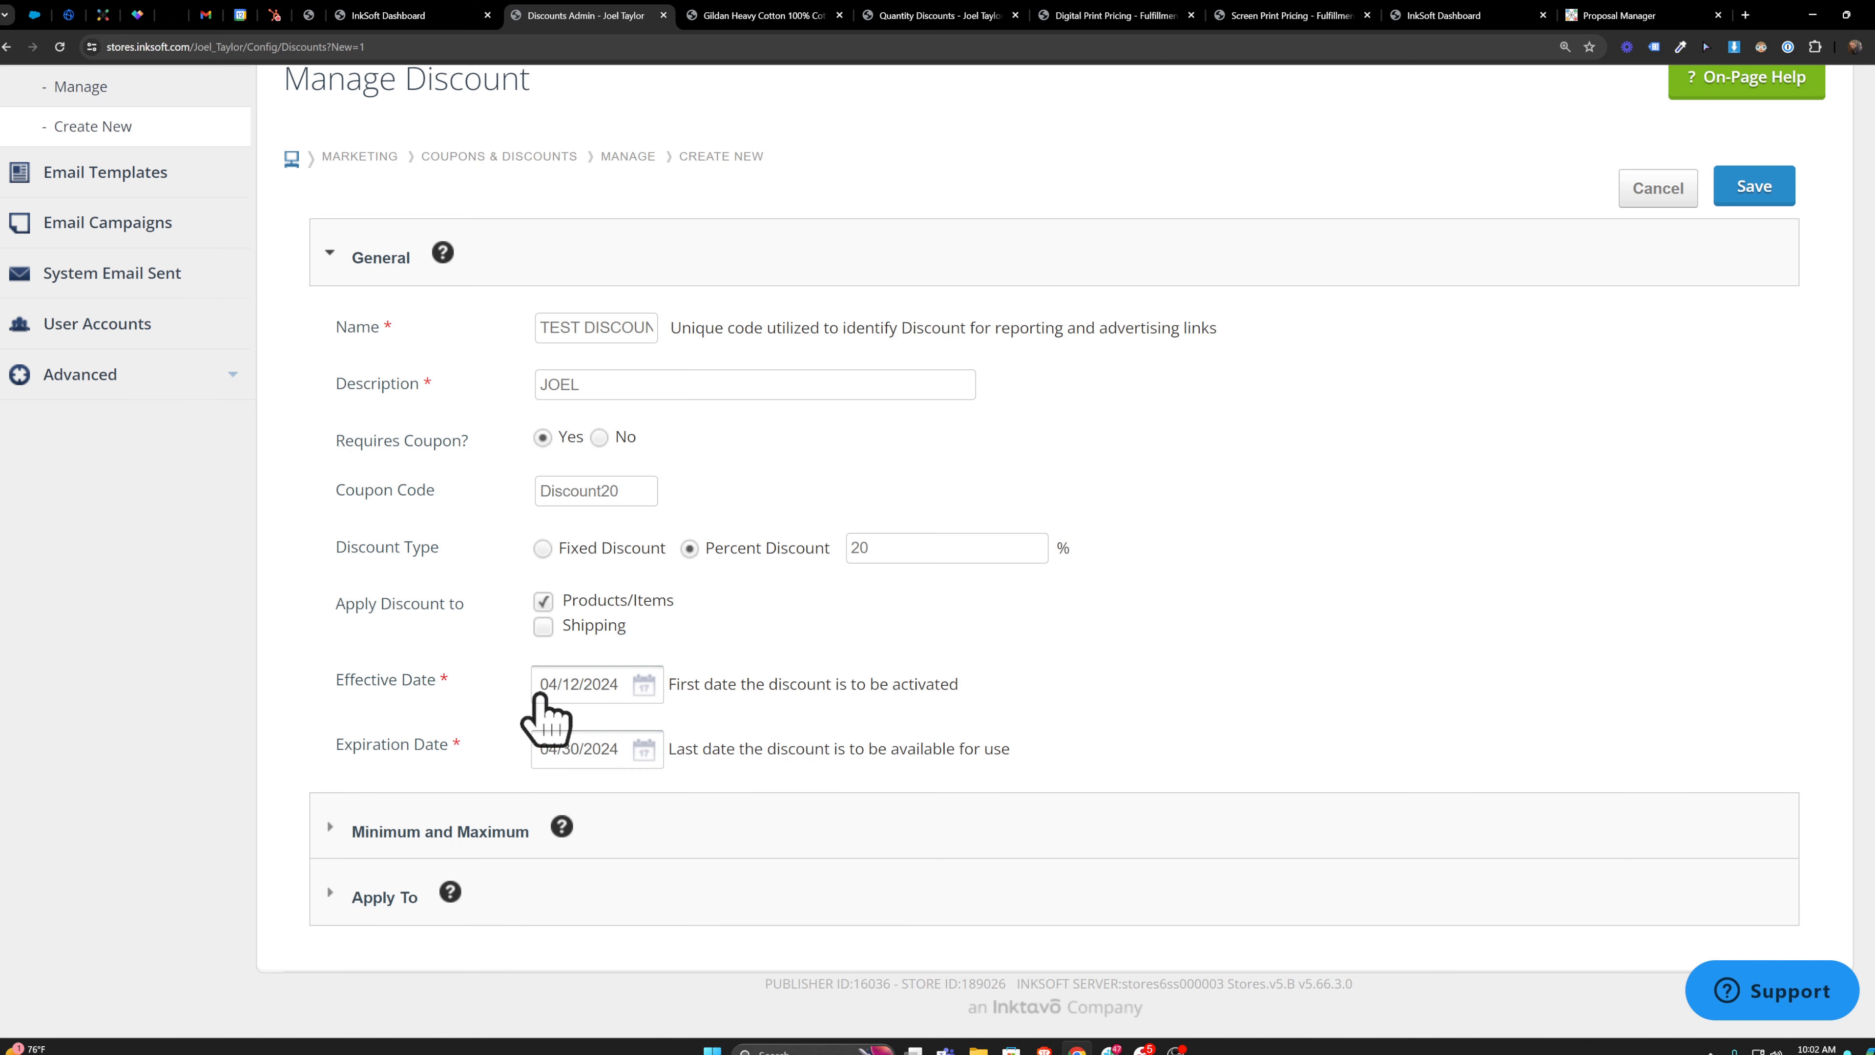
- Set the discount's minimum item count to 50 and its minimum item amount to $150
{"action": "left_click", "coordinate": [362, 833]}
{"action": "scroll", "coordinate": [1234, 657], "scroll_direction": "down", "scroll_amount": 3}
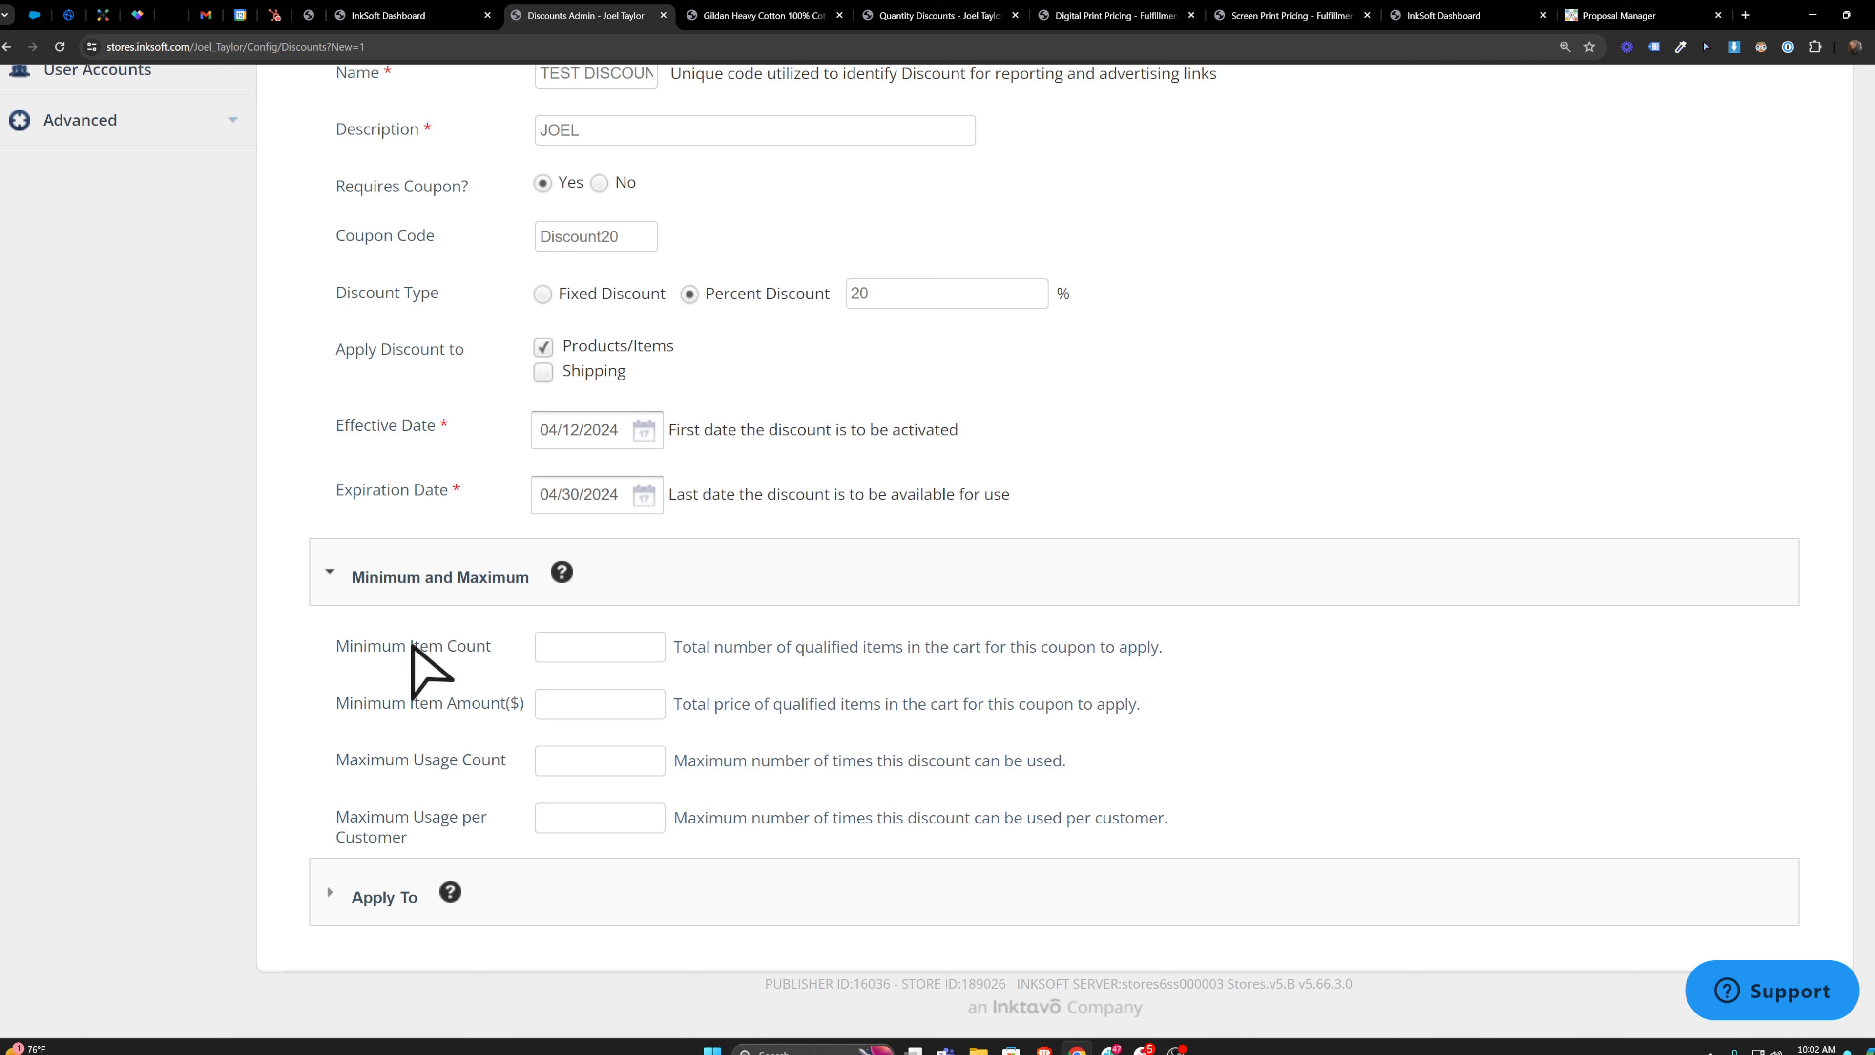
{"action": "left_click_drag", "start_coordinate": [343, 650], "coordinate": [519, 649]}
{"action": "left_click", "coordinate": [546, 648]}
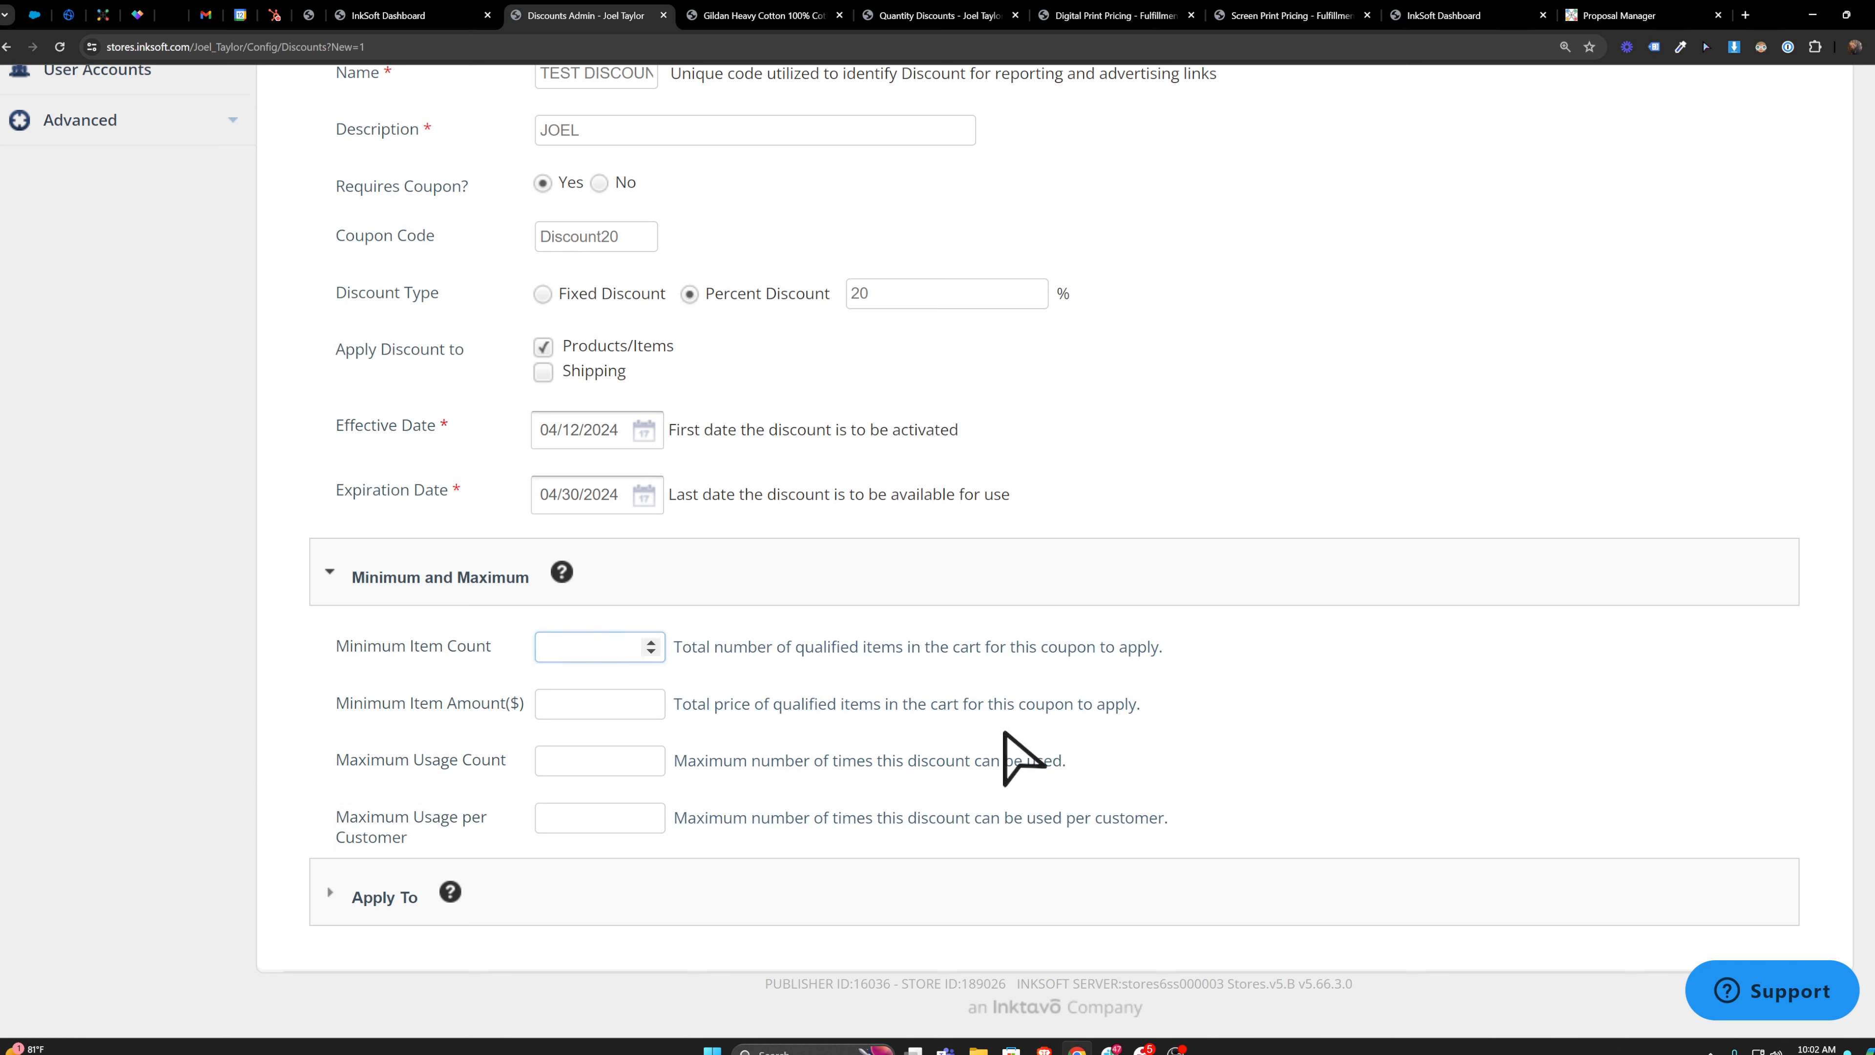
{"action": "type", "text": "50"}
{"action": "left_click_drag", "start_coordinate": [336, 704], "coordinate": [450, 708]}
{"action": "left_click", "coordinate": [561, 704]}
{"action": "type", "text": "150"}
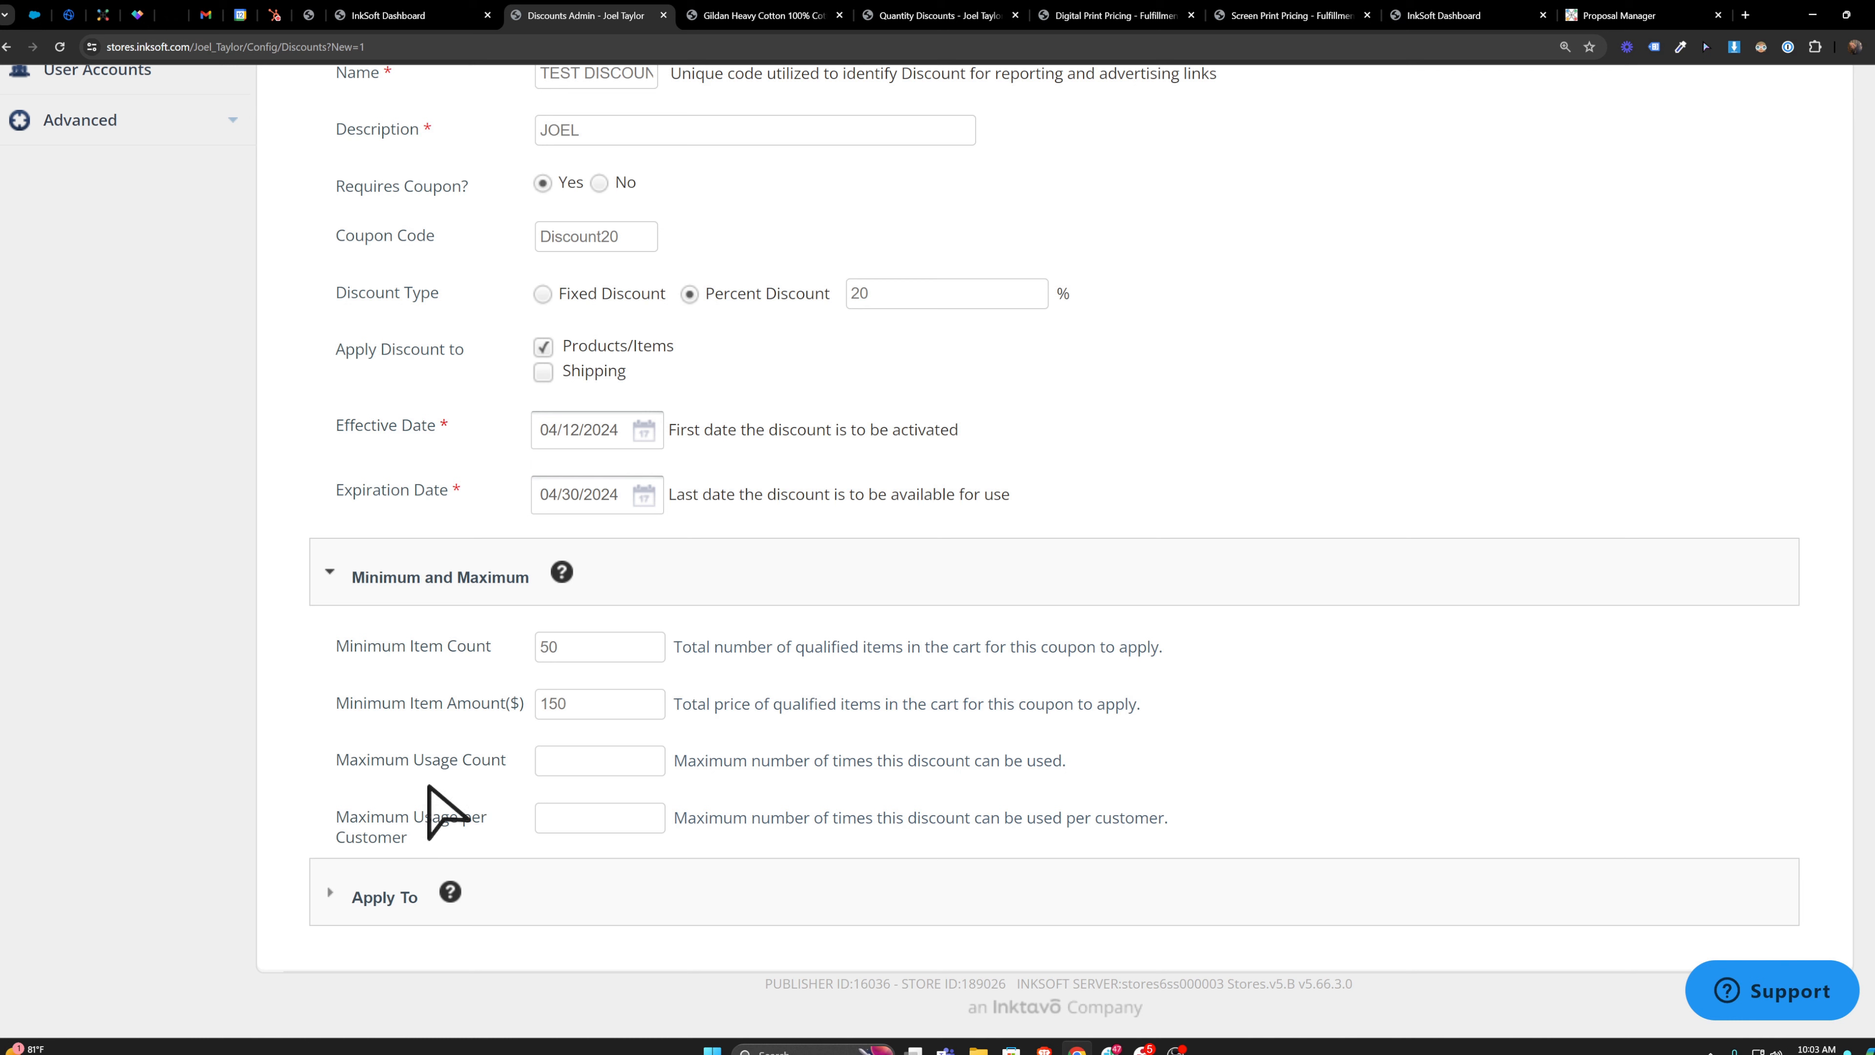
- Limit the discount to 100 total uses and 1 use per customer
{"action": "left_click", "coordinate": [583, 762]}
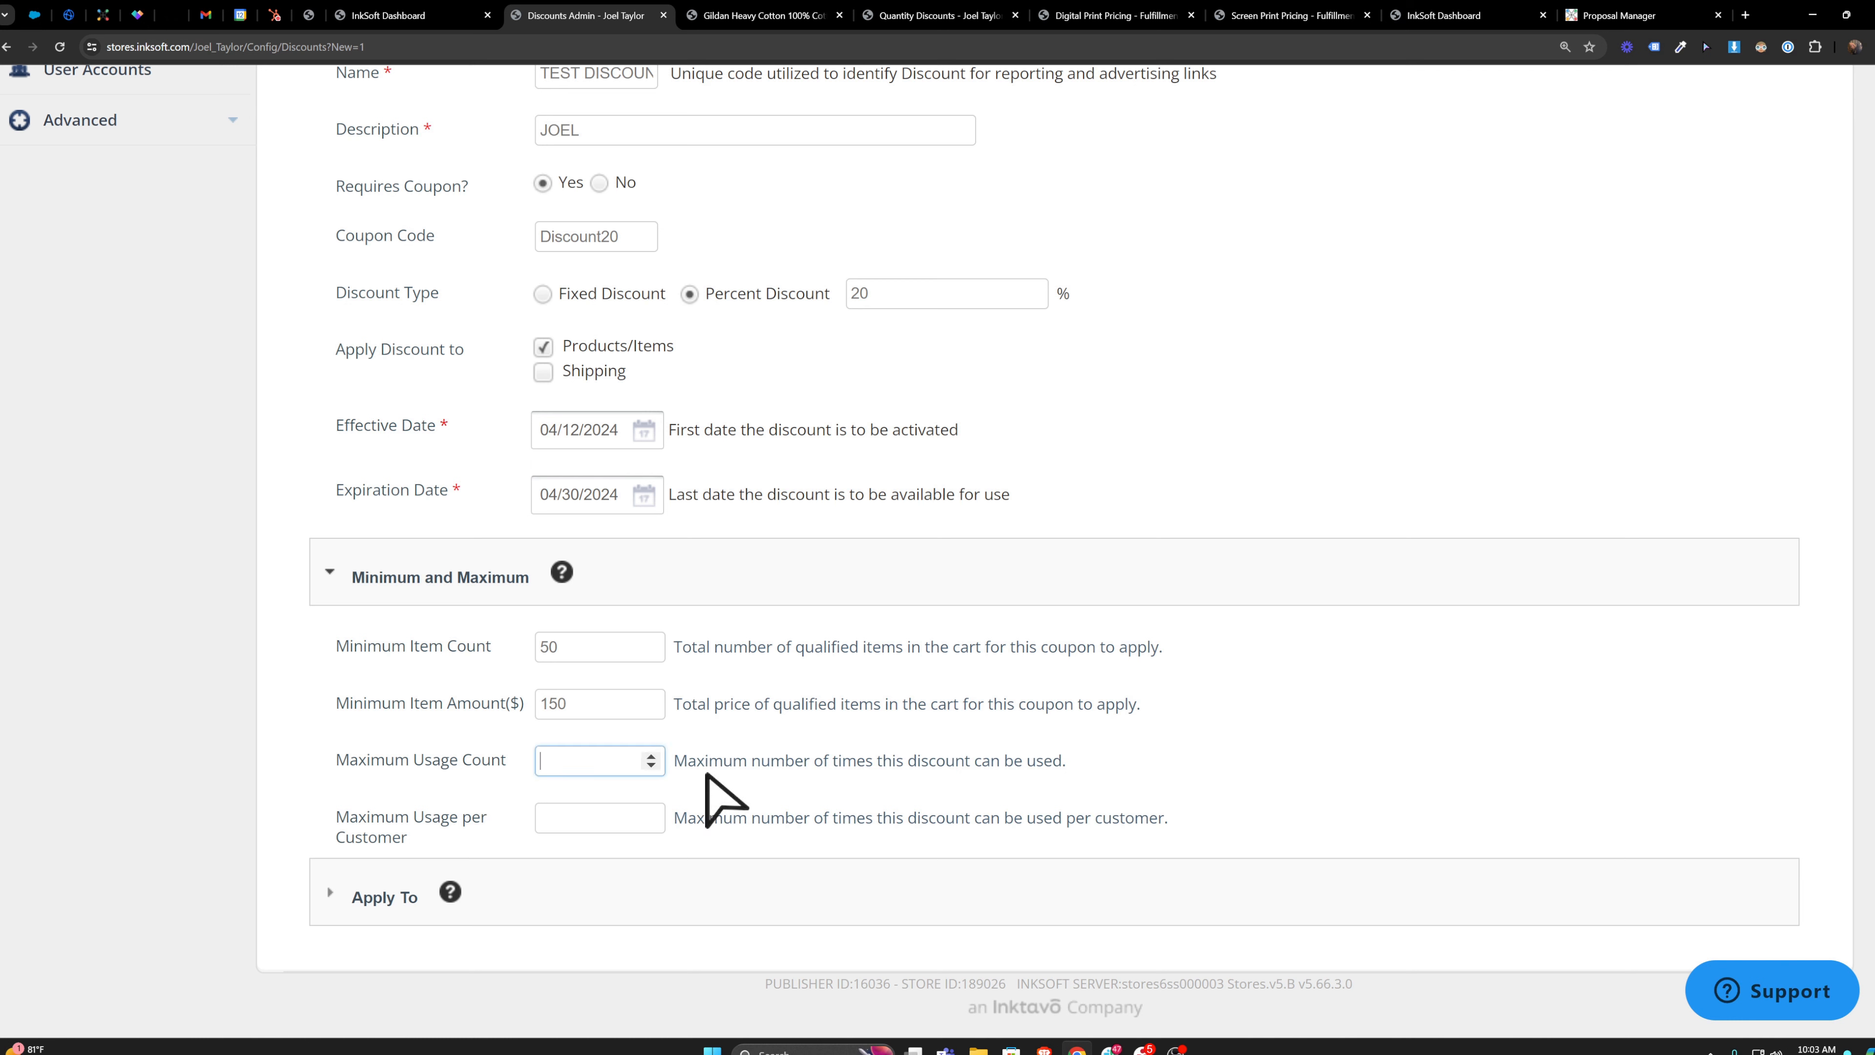
{"action": "type", "text": "100"}
{"action": "key", "text": "Tab"}
{"action": "type", "text": "1"}
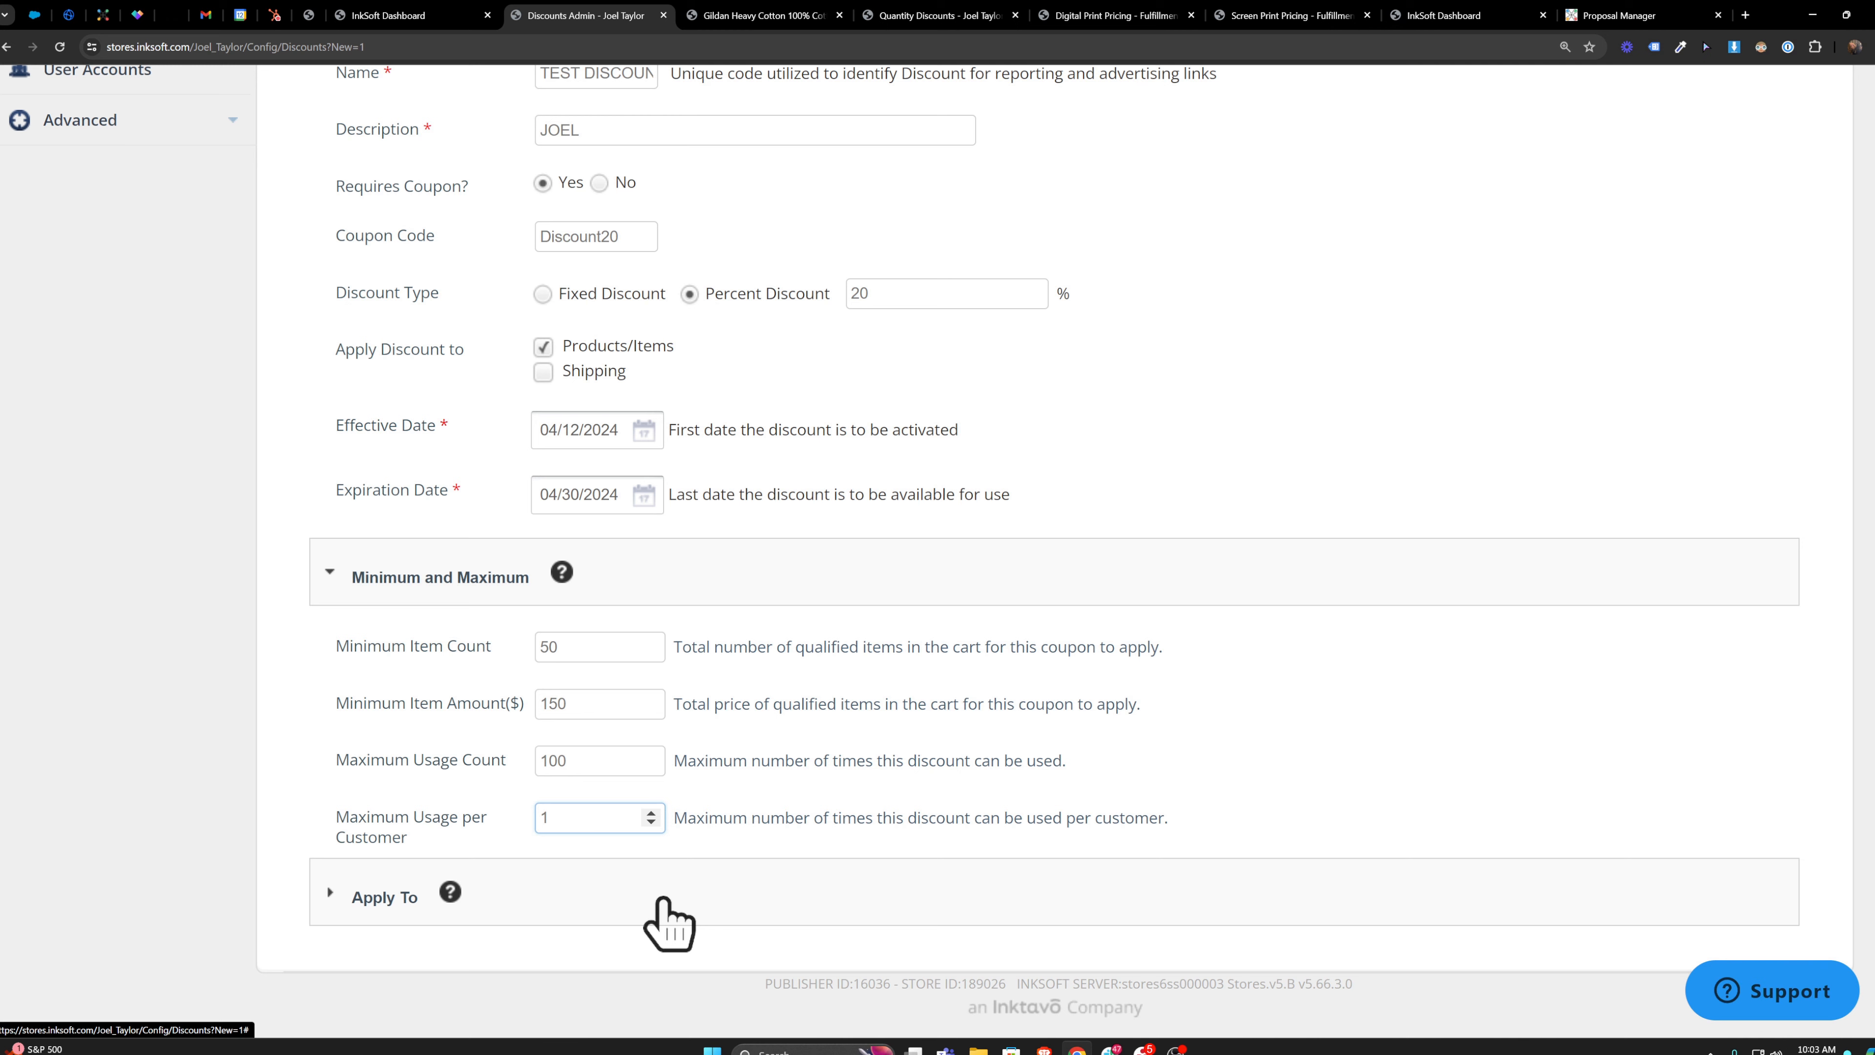
- Apply the discount to the QualityClothing store and one further store, and save it
{"action": "left_click", "coordinate": [381, 898]}
{"action": "scroll", "coordinate": [1314, 704], "scroll_direction": "down", "scroll_amount": 2}
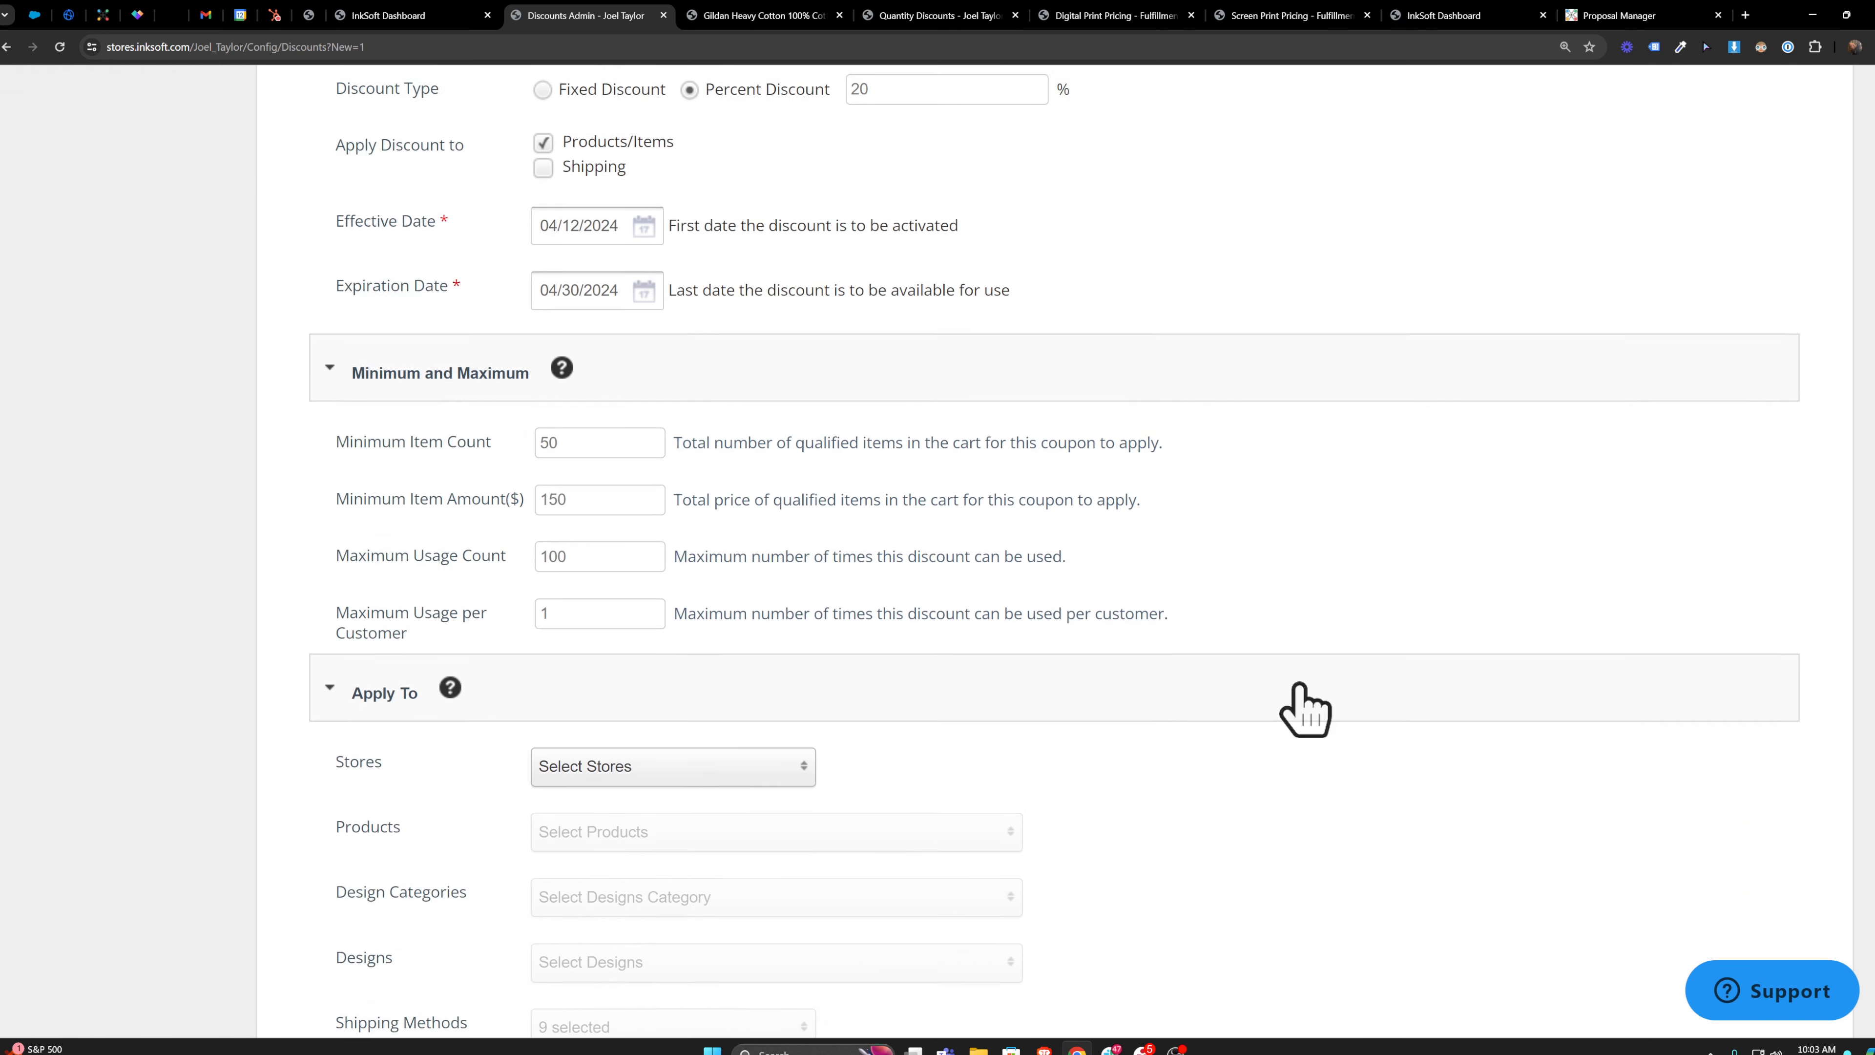
{"action": "scroll", "coordinate": [1318, 706], "scroll_direction": "down", "scroll_amount": 2}
{"action": "double_click", "coordinate": [358, 668]}
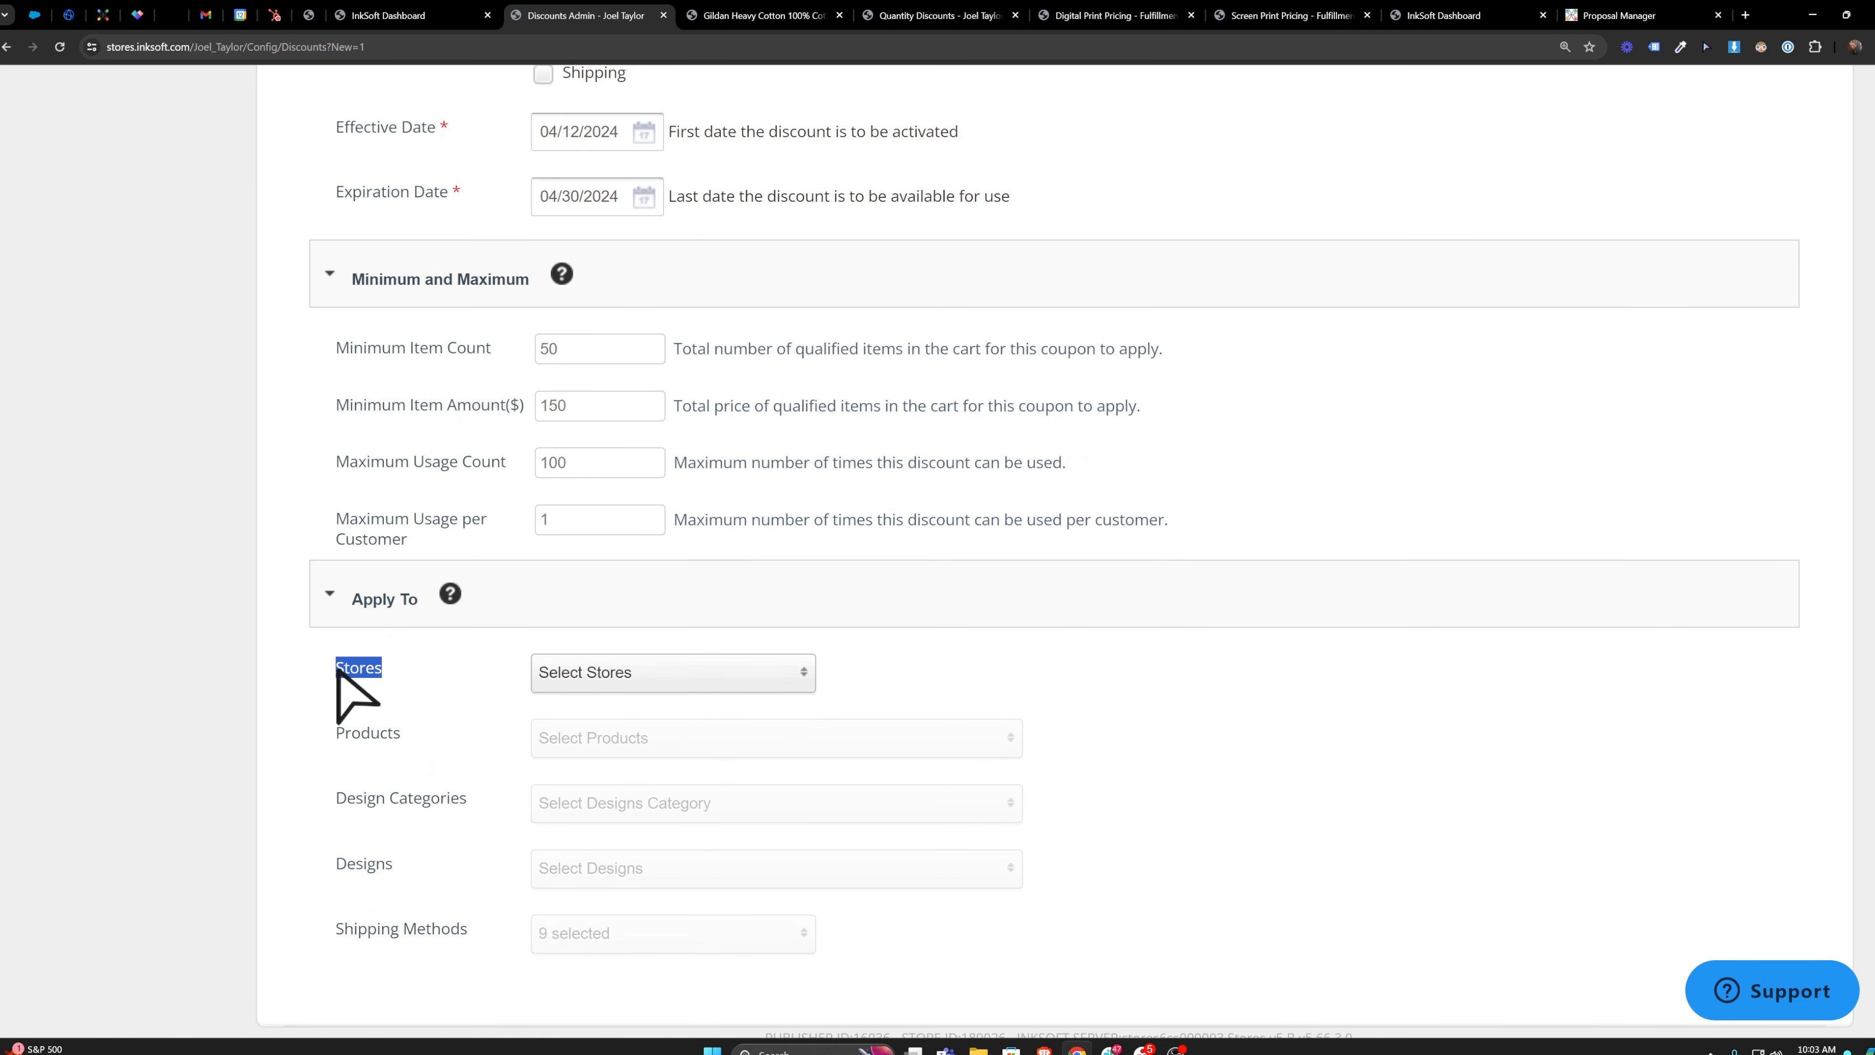
{"action": "left_click", "coordinate": [651, 685]}
{"action": "left_click", "coordinate": [559, 779]}
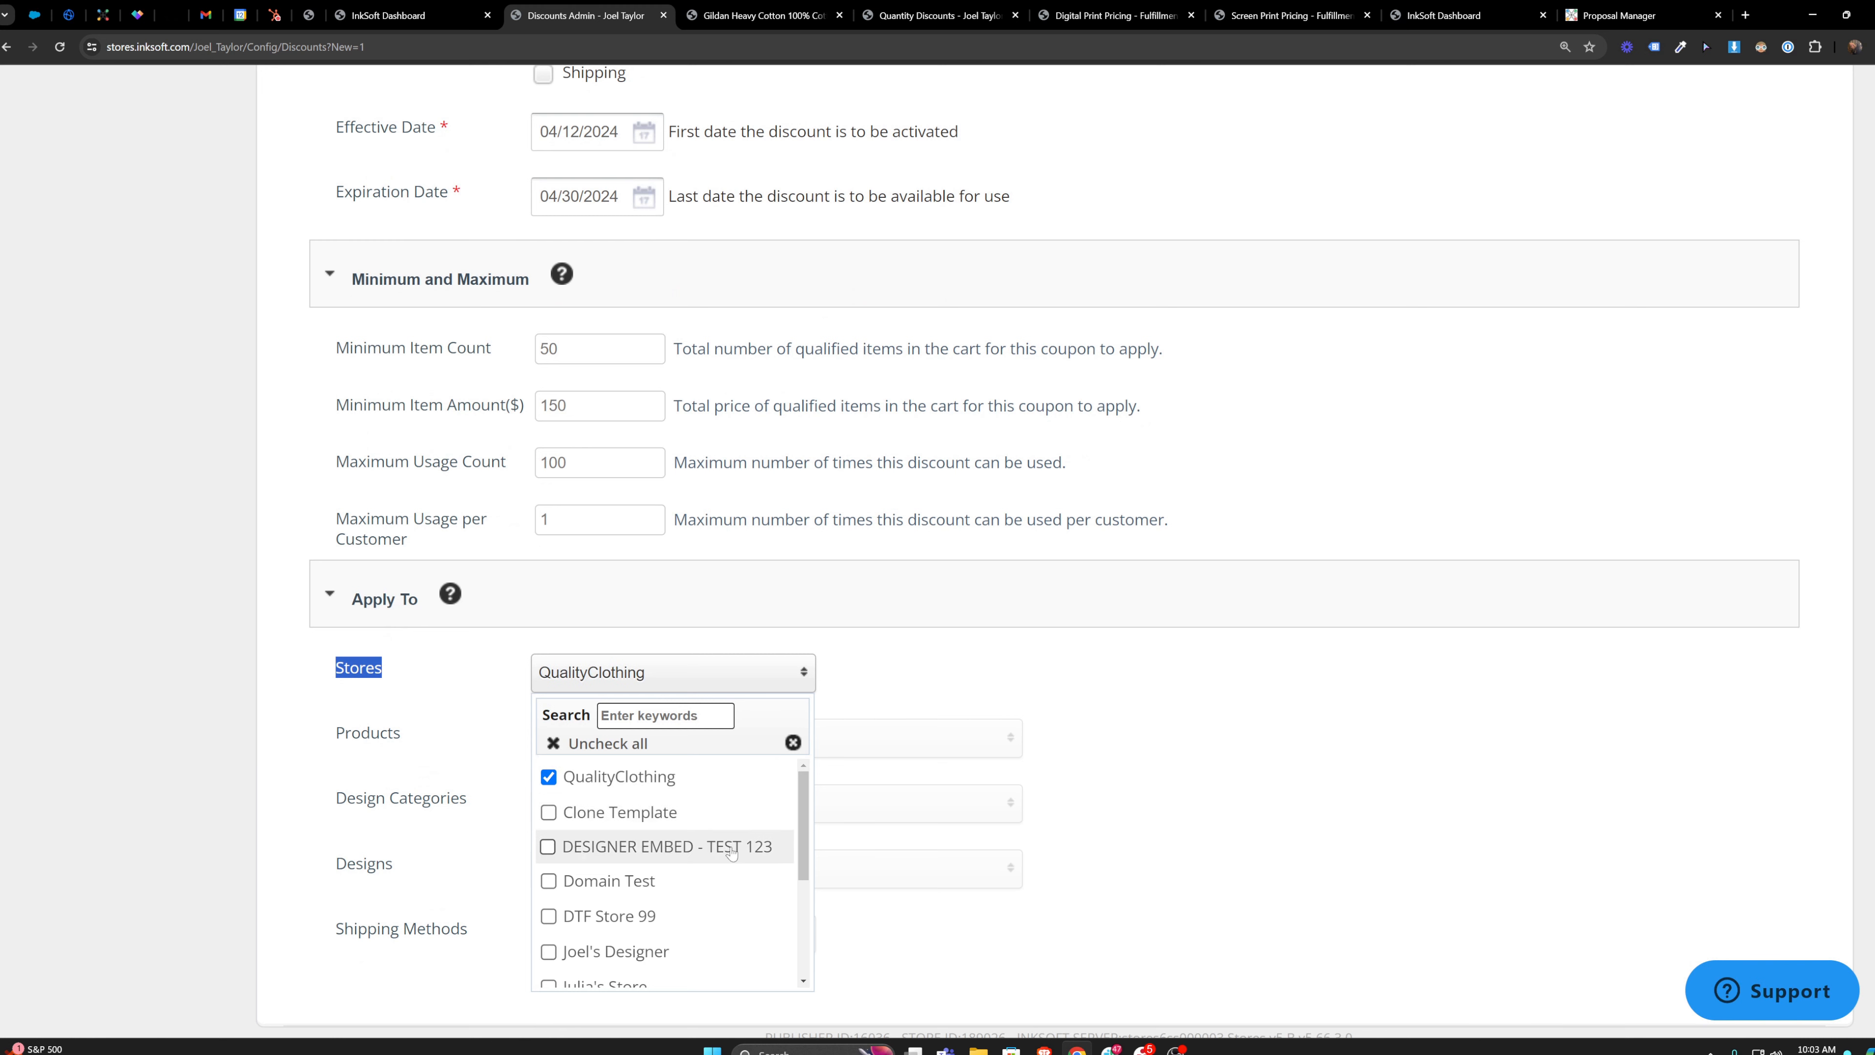
{"action": "scroll", "coordinate": [664, 879], "scroll_direction": "down", "scroll_amount": 2}
{"action": "left_click", "coordinate": [548, 875]}
{"action": "left_click", "coordinate": [490, 842]}
{"action": "scroll", "coordinate": [544, 758], "scroll_direction": "up", "scroll_amount": 10}
{"action": "left_click", "coordinate": [1754, 379]}
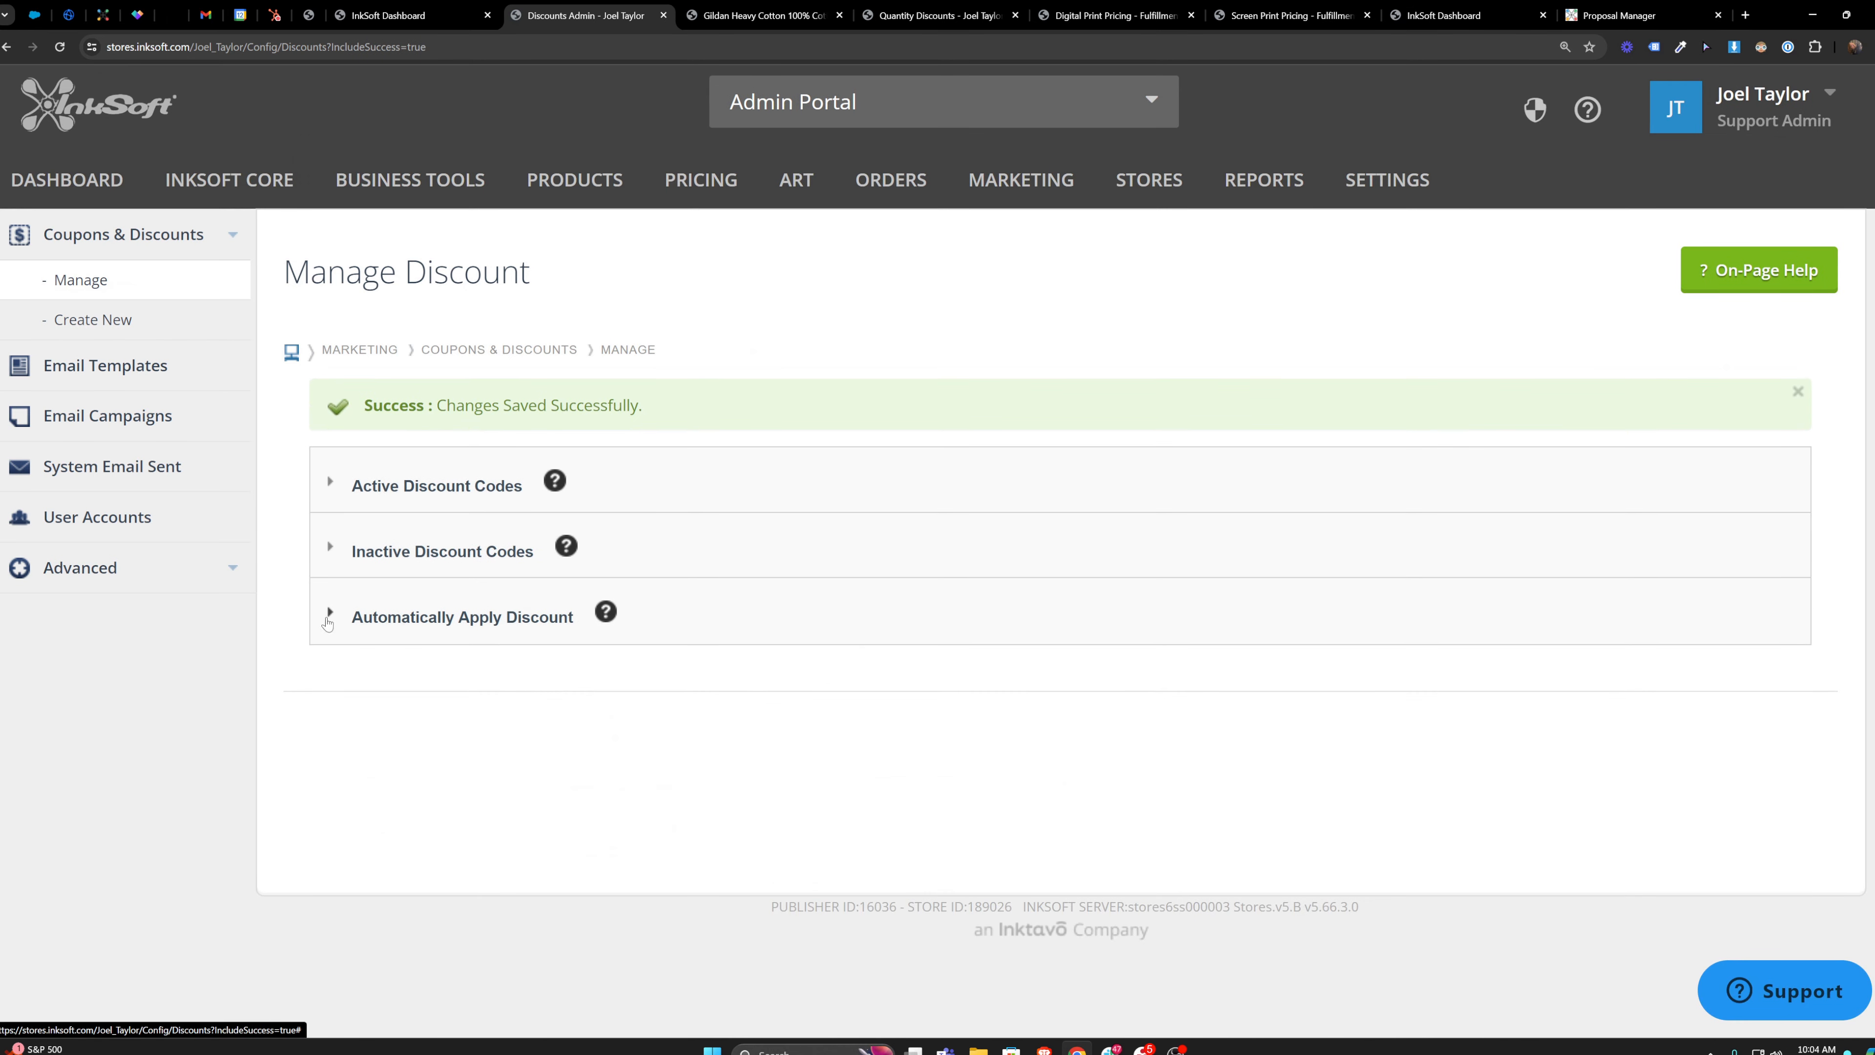
- Examine the Automatically Apply Discount settings for each store
{"action": "left_click", "coordinate": [487, 620]}
{"action": "left_click", "coordinate": [495, 600]}
{"action": "left_click", "coordinate": [496, 627]}
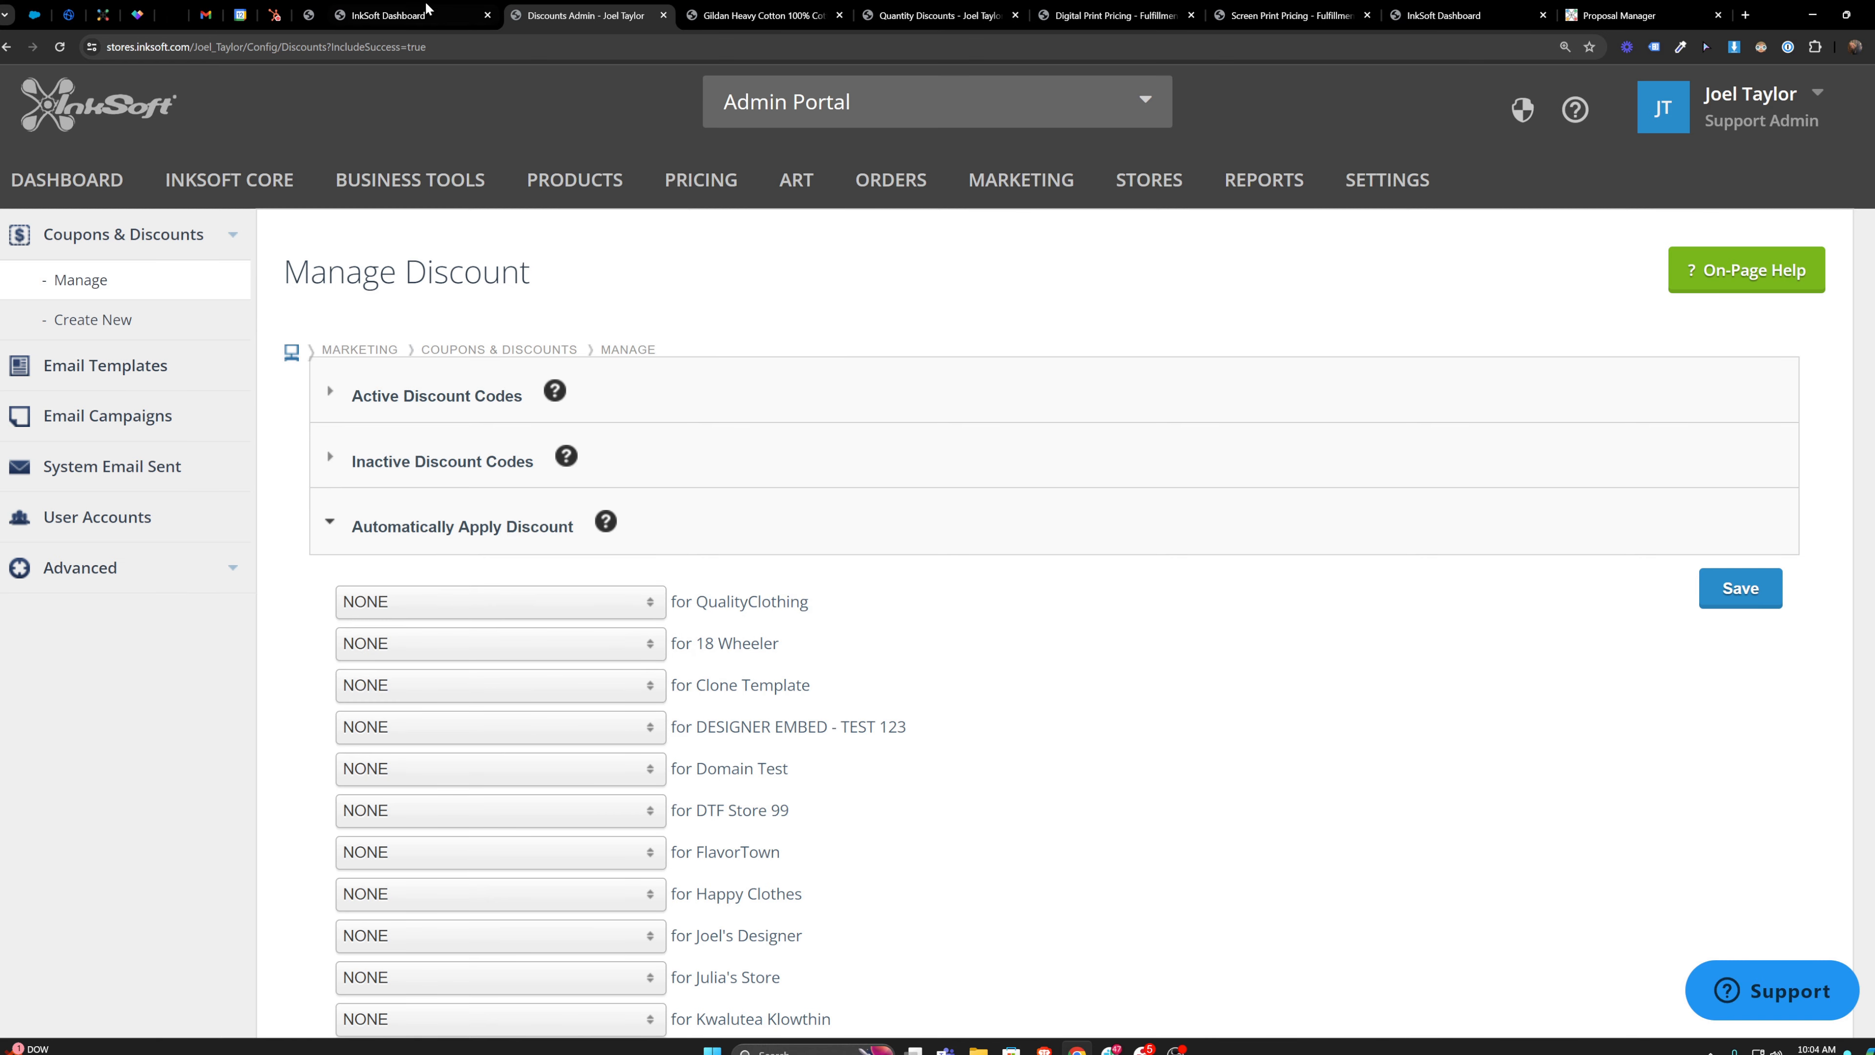
- Return to the InkSoft dashboard and open the QualityClothing store from the store list
{"action": "left_click", "coordinate": [410, 15]}
{"action": "scroll", "coordinate": [812, 650], "scroll_direction": "down", "scroll_amount": 5}
{"action": "scroll", "coordinate": [845, 683], "scroll_direction": "down", "scroll_amount": 2}
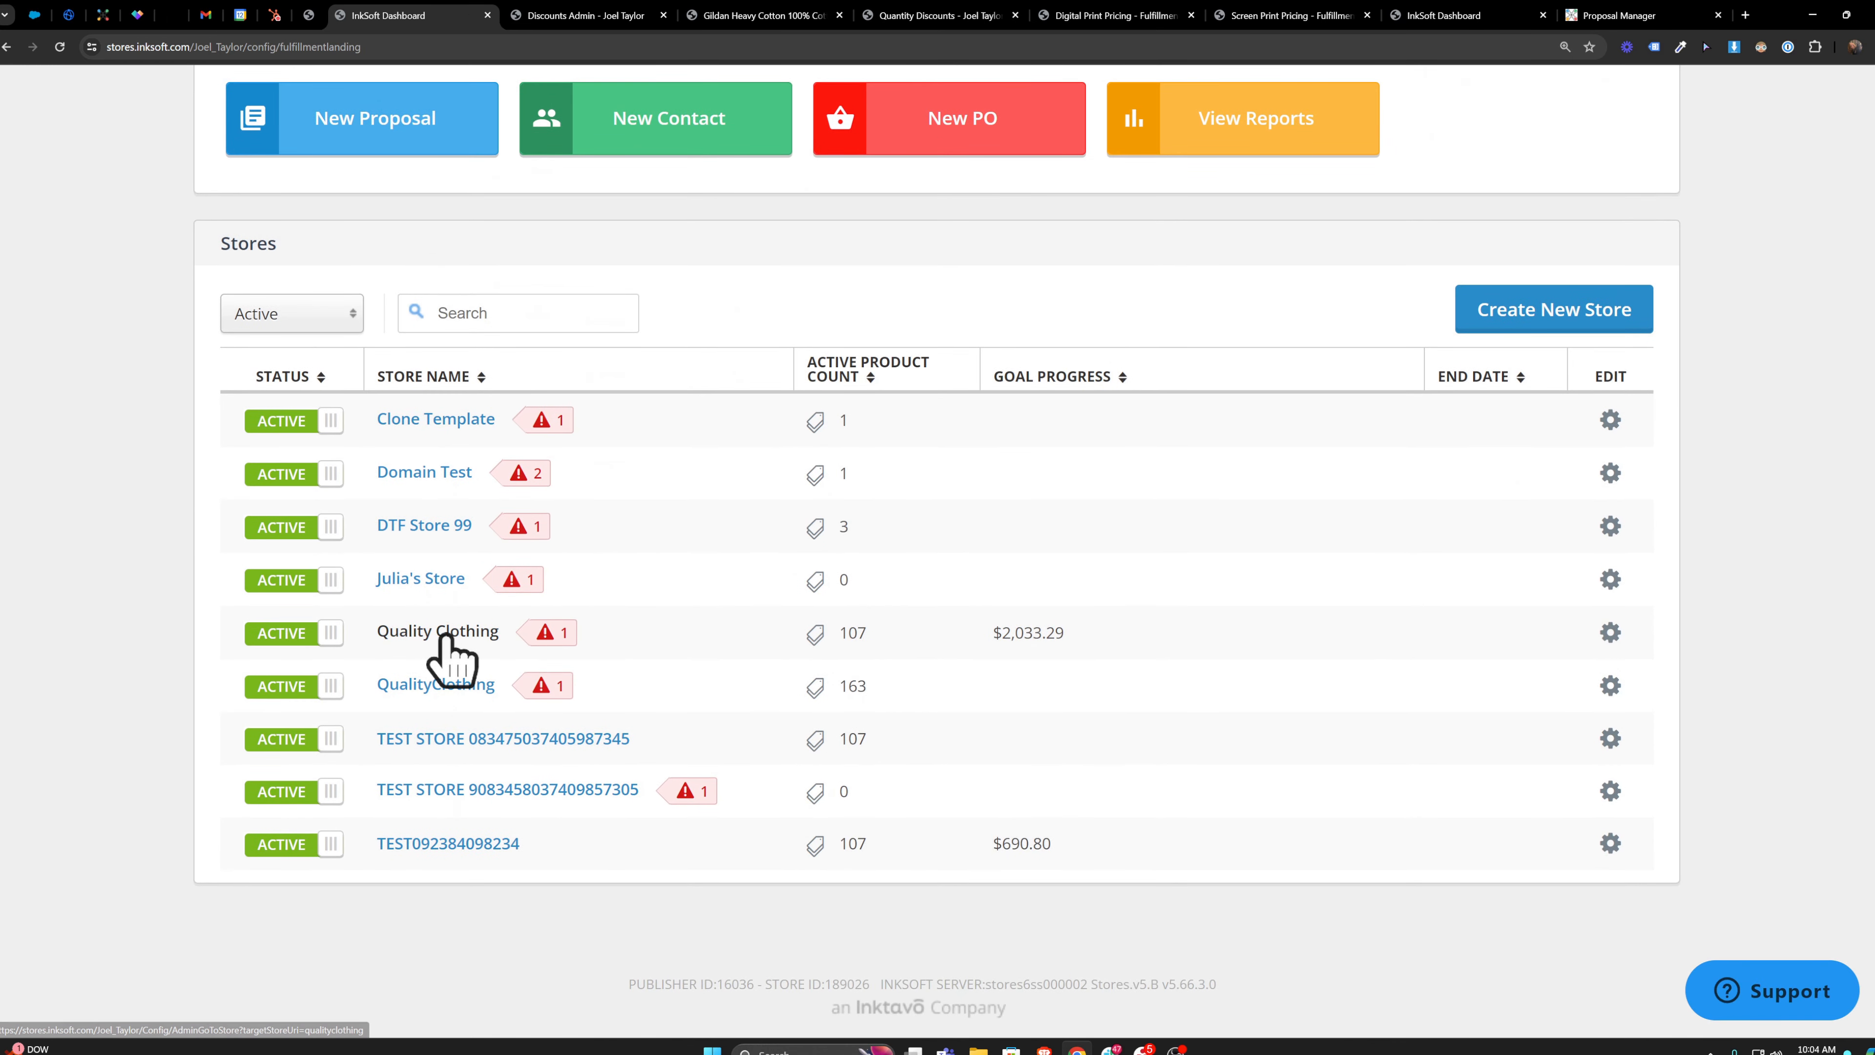
{"action": "left_click", "coordinate": [430, 684]}
- Set the One Size quantity of the EX shirt in the shopping cart to 50
{"action": "left_click", "coordinate": [573, 591]}
{"action": "left_click_drag", "start_coordinate": [916, 669], "coordinate": [856, 692]}
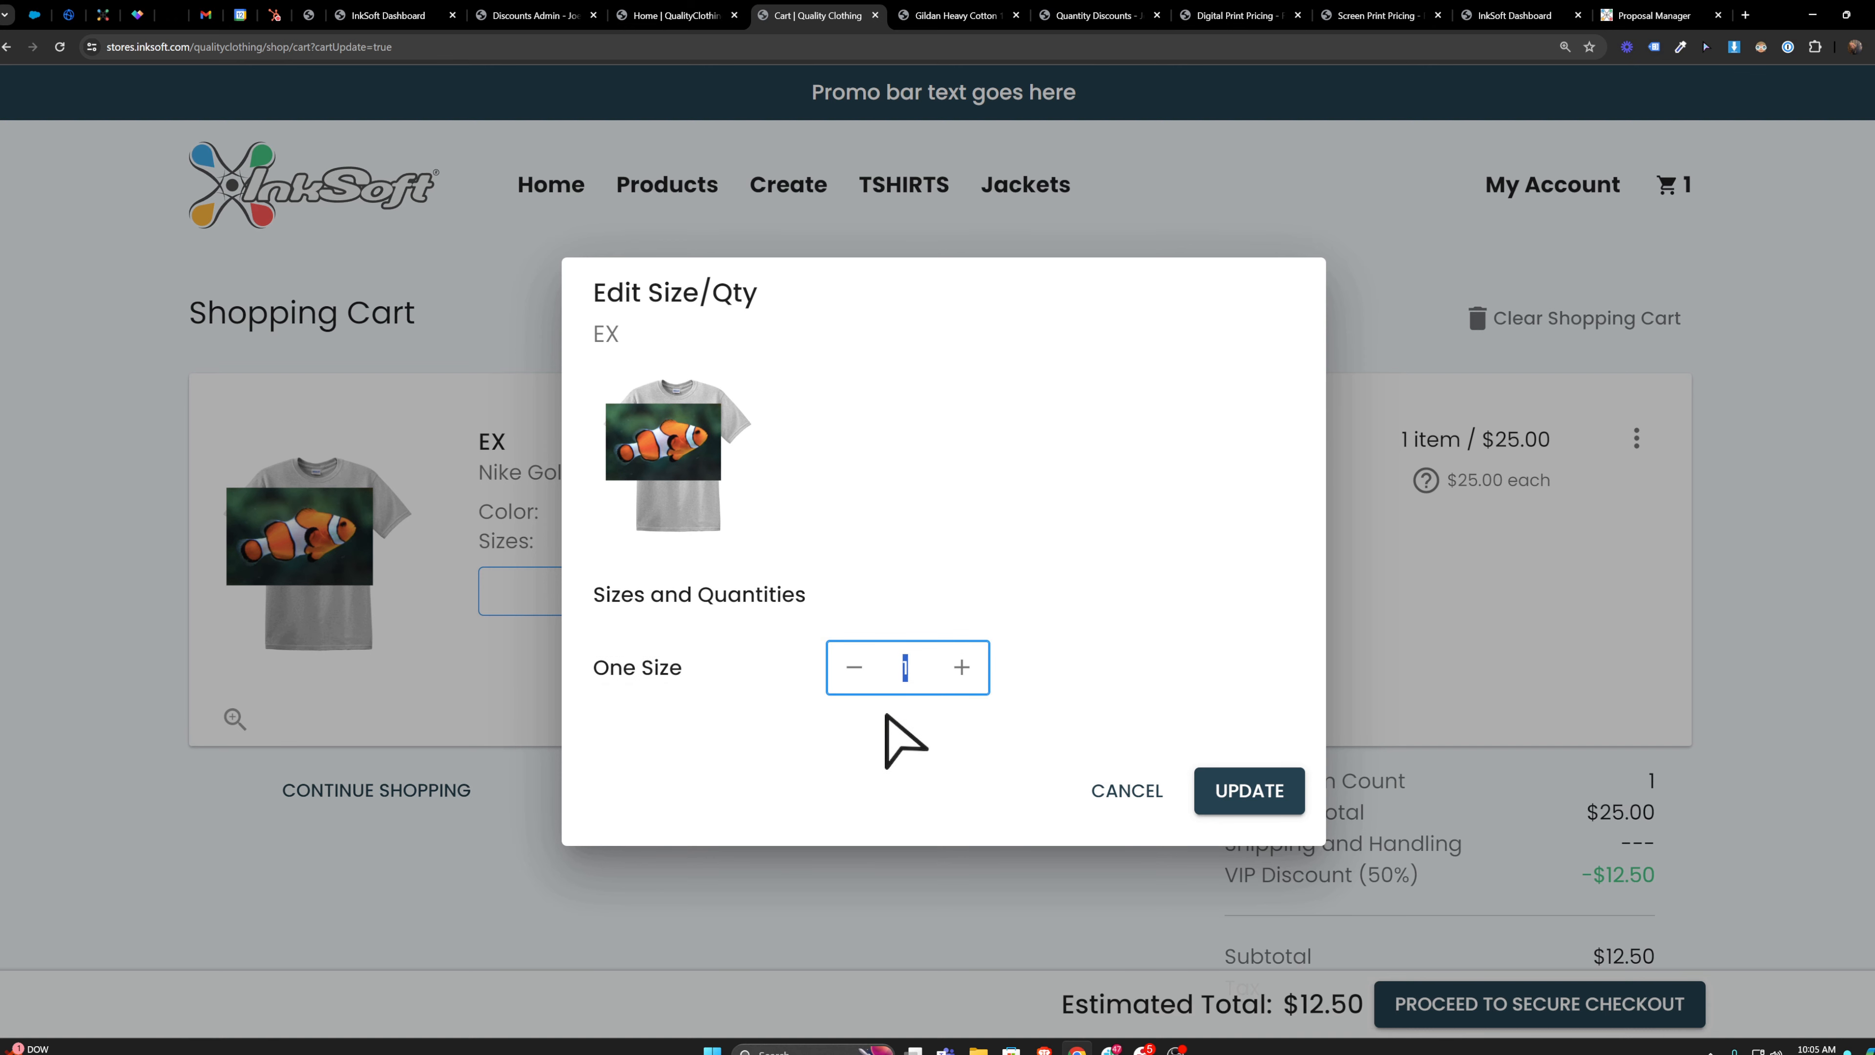
{"action": "type", "text": "50"}
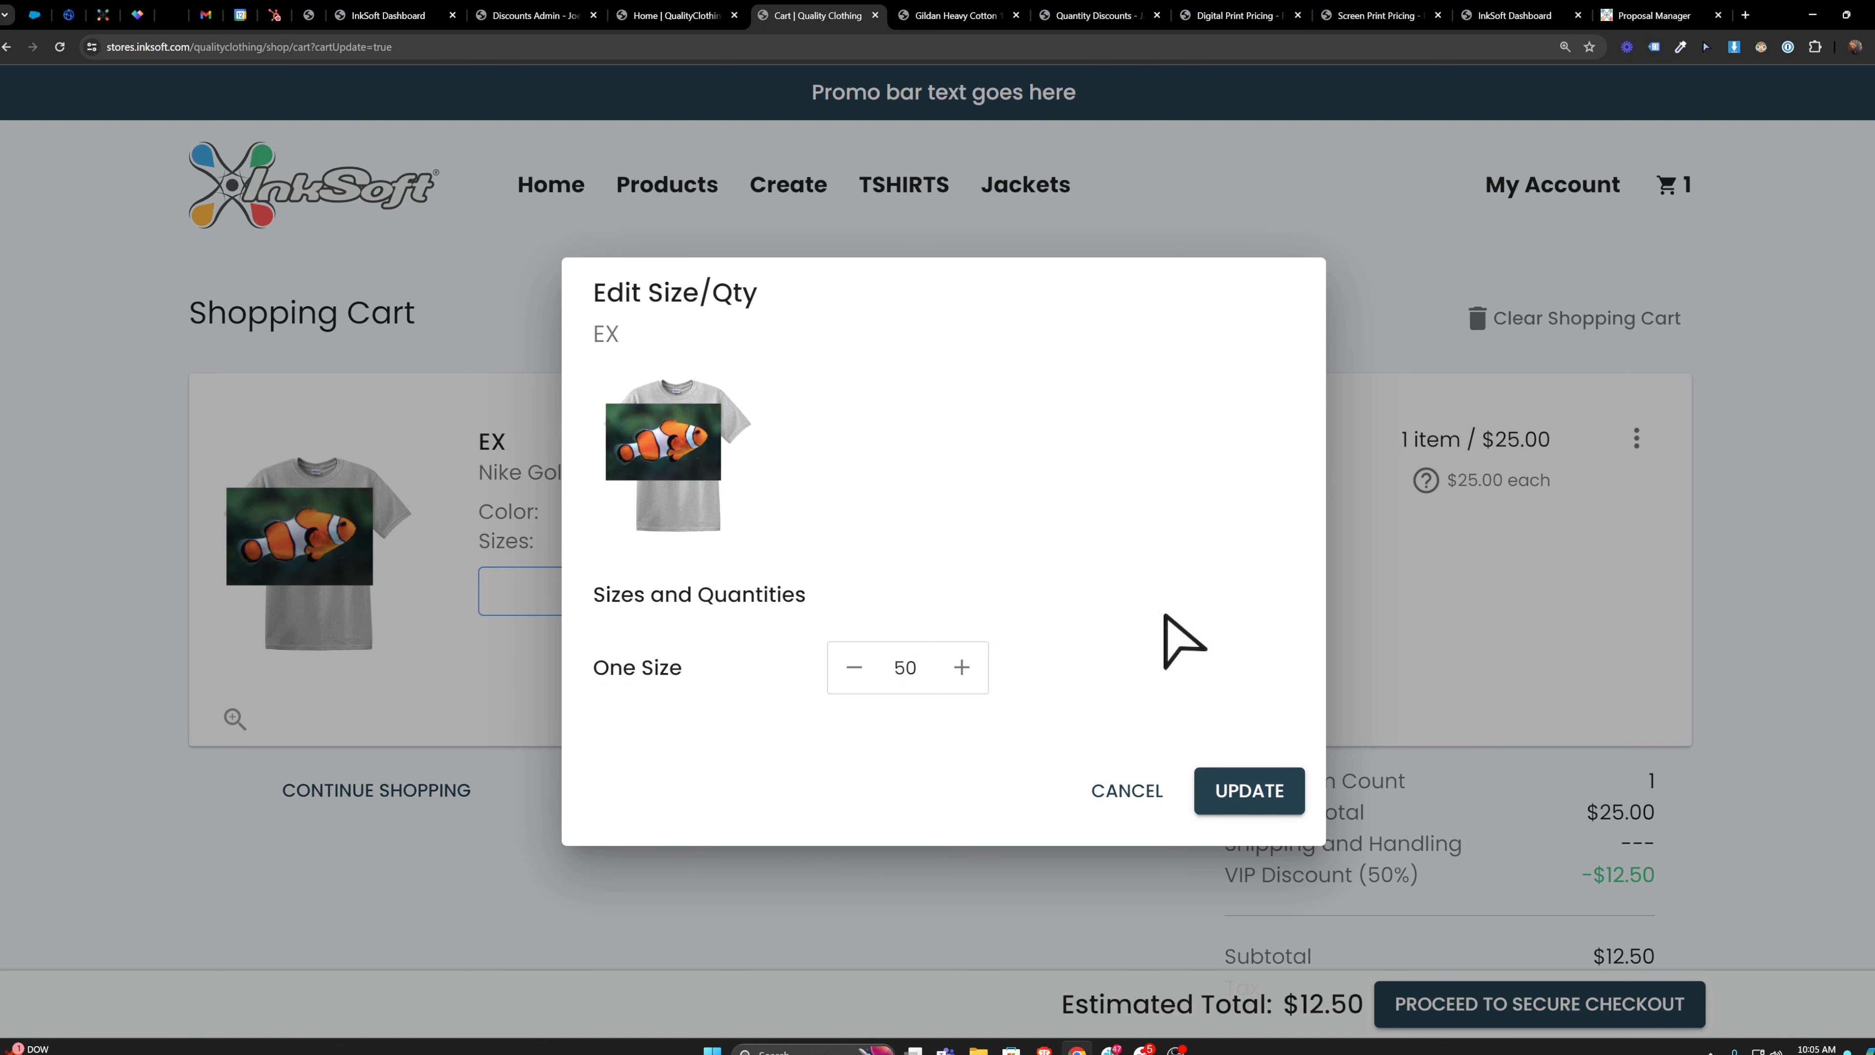
{"action": "left_click", "coordinate": [1250, 790]}
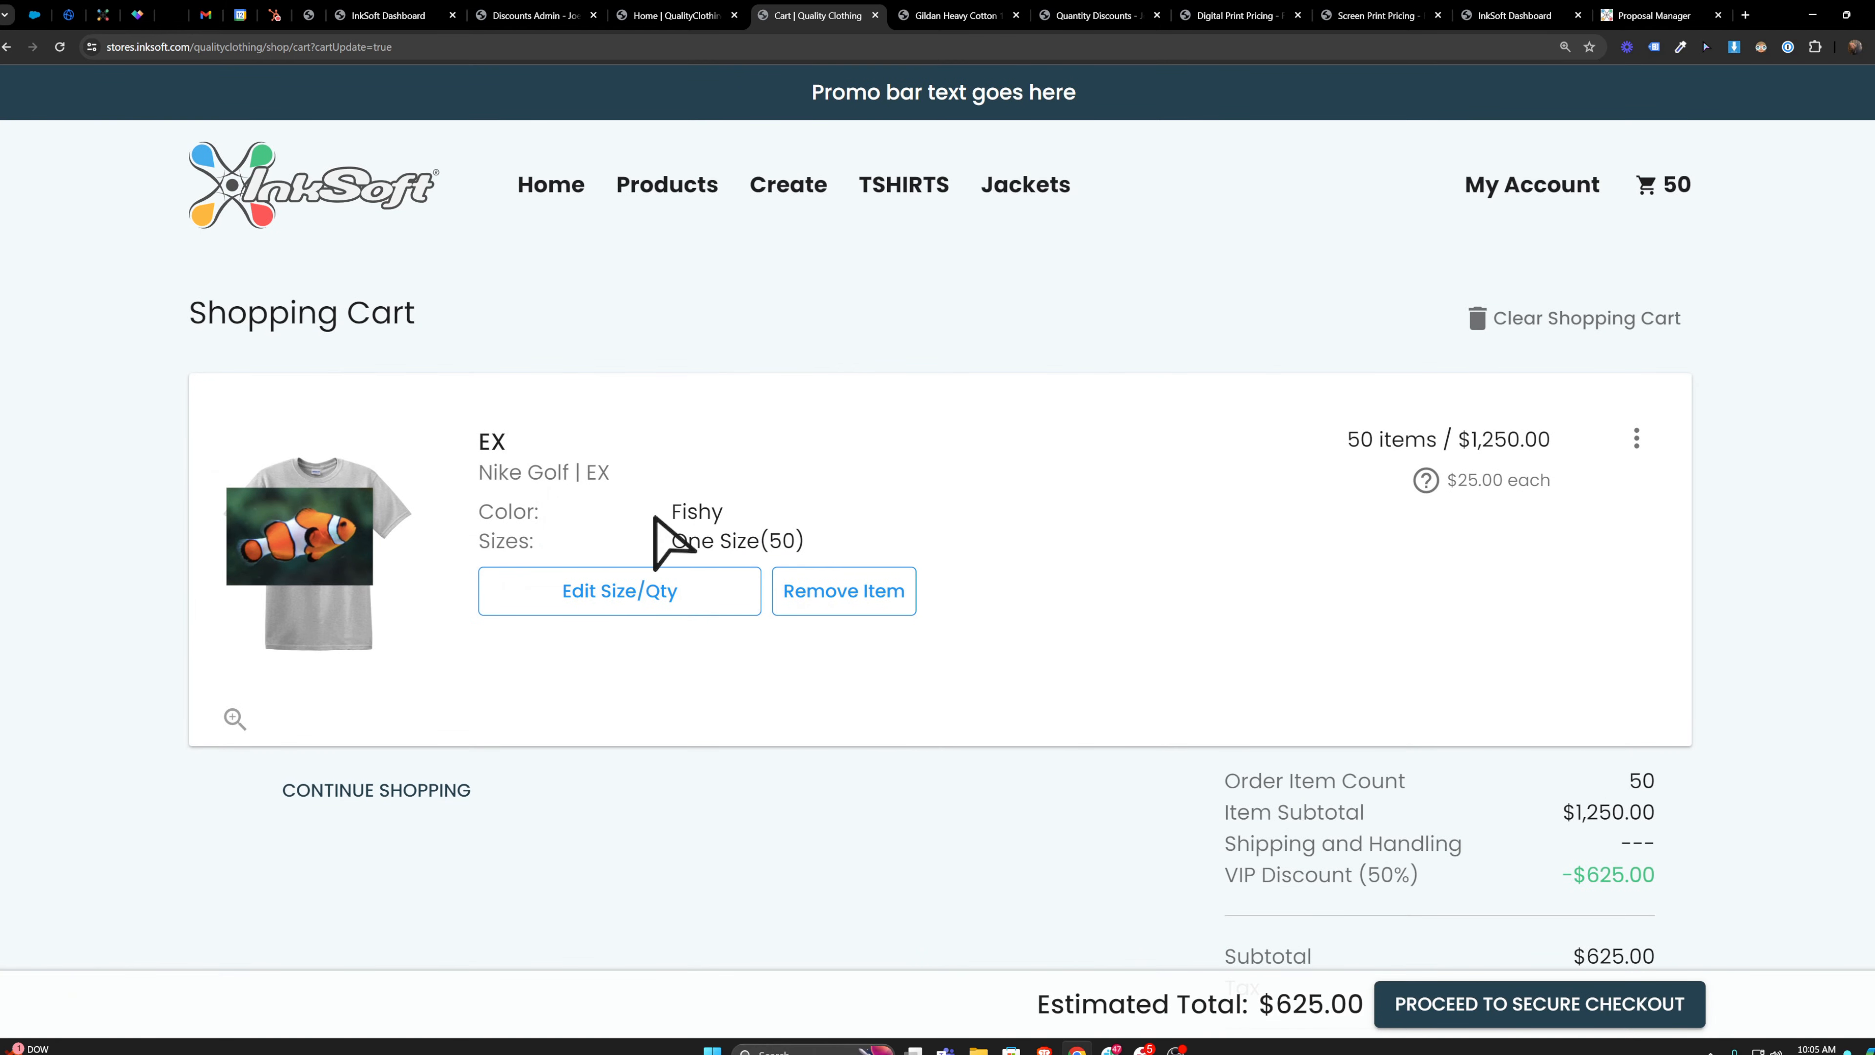
- Review the updated cart quantity and totals, and proceed to secure checkout
{"action": "left_click_drag", "start_coordinate": [773, 545], "coordinate": [818, 541]}
{"action": "left_click", "coordinate": [1048, 510]}
{"action": "scroll", "coordinate": [1114, 554], "scroll_direction": "down", "scroll_amount": 3}
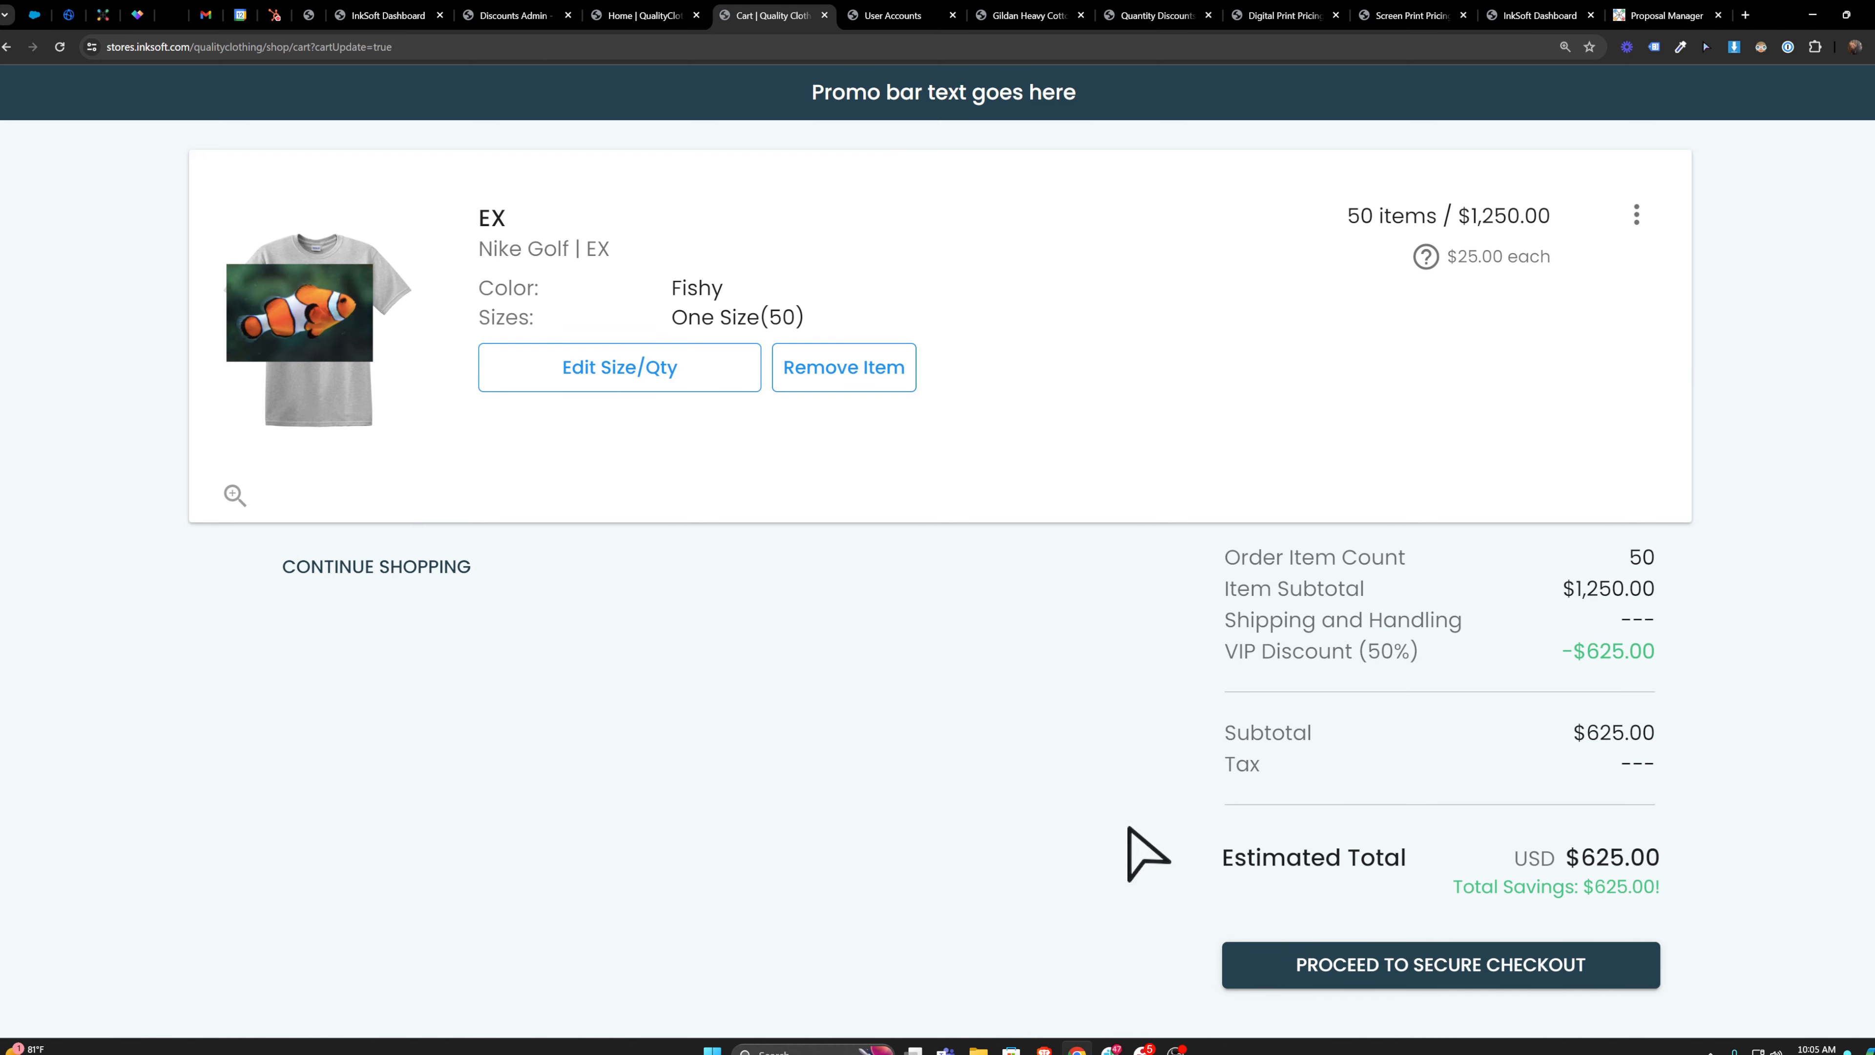
{"action": "left_click", "coordinate": [1414, 960]}
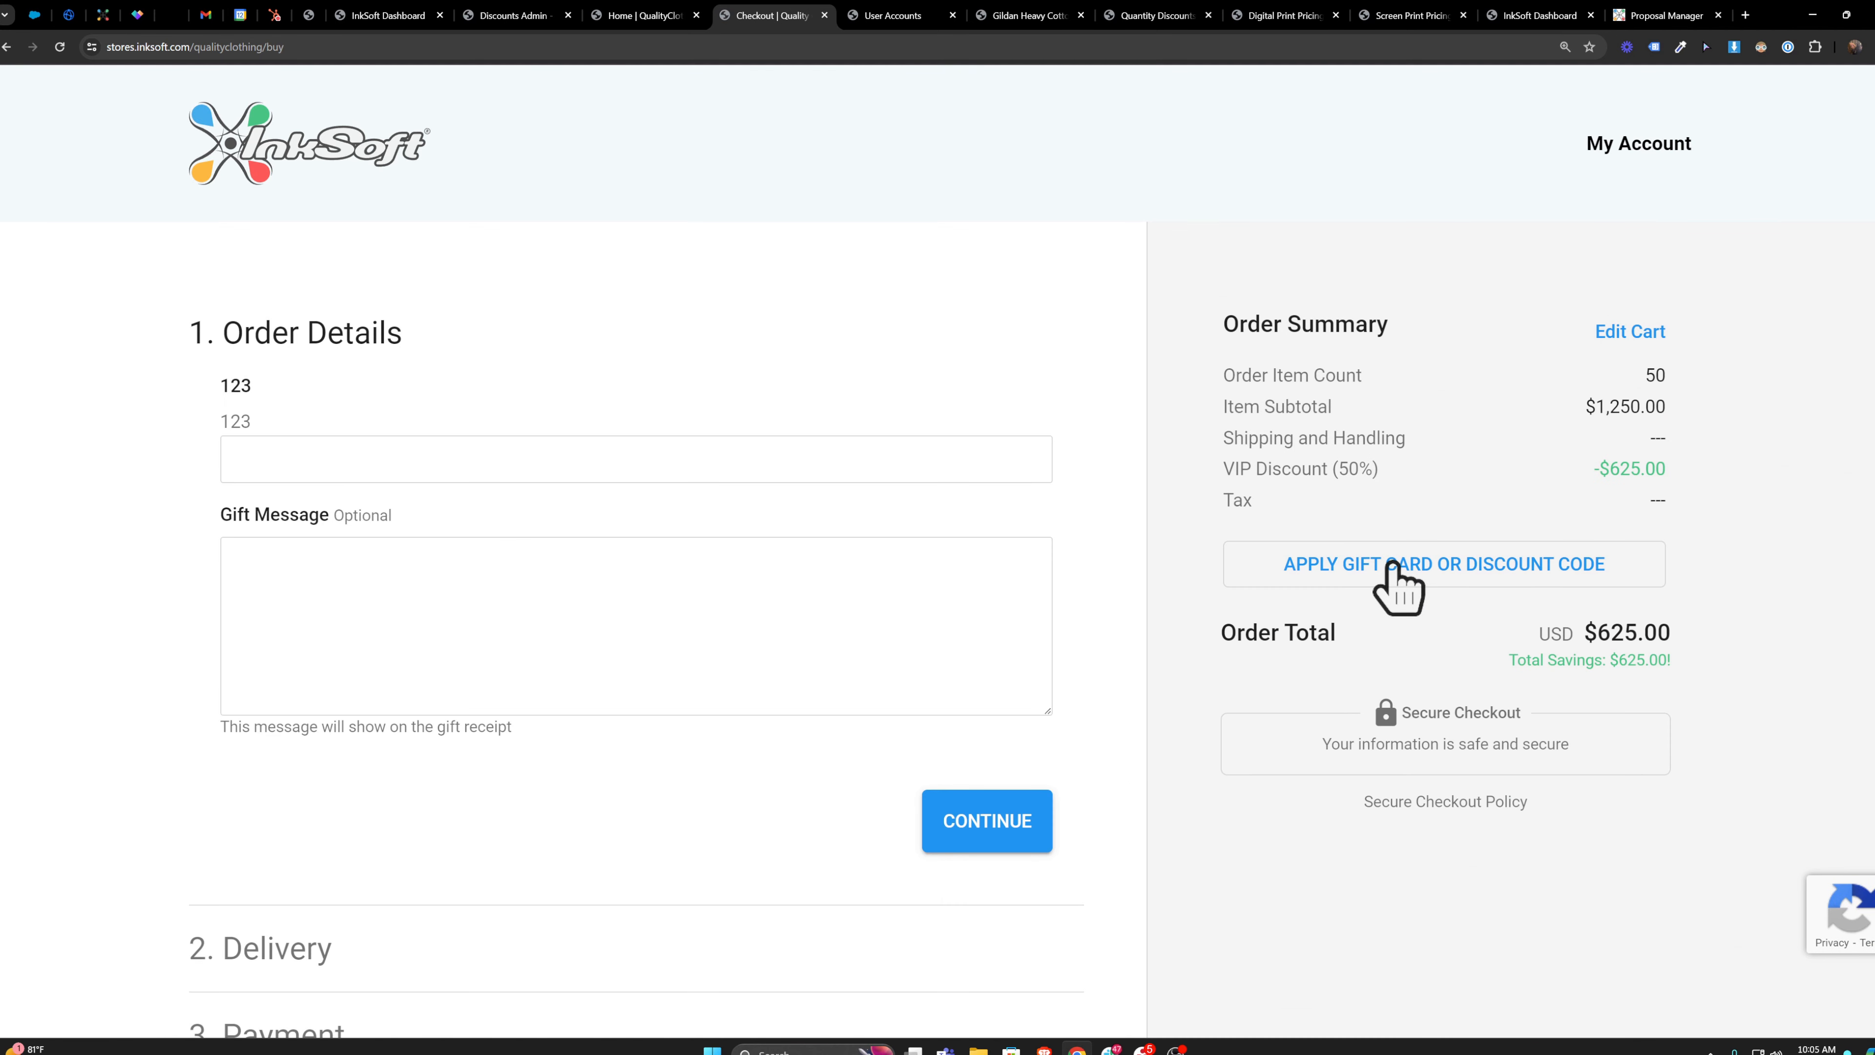
- Return to the saved discount in the Discounts Admin tab and copy its coupon code, Discount20
{"action": "left_click", "coordinate": [524, 14]}
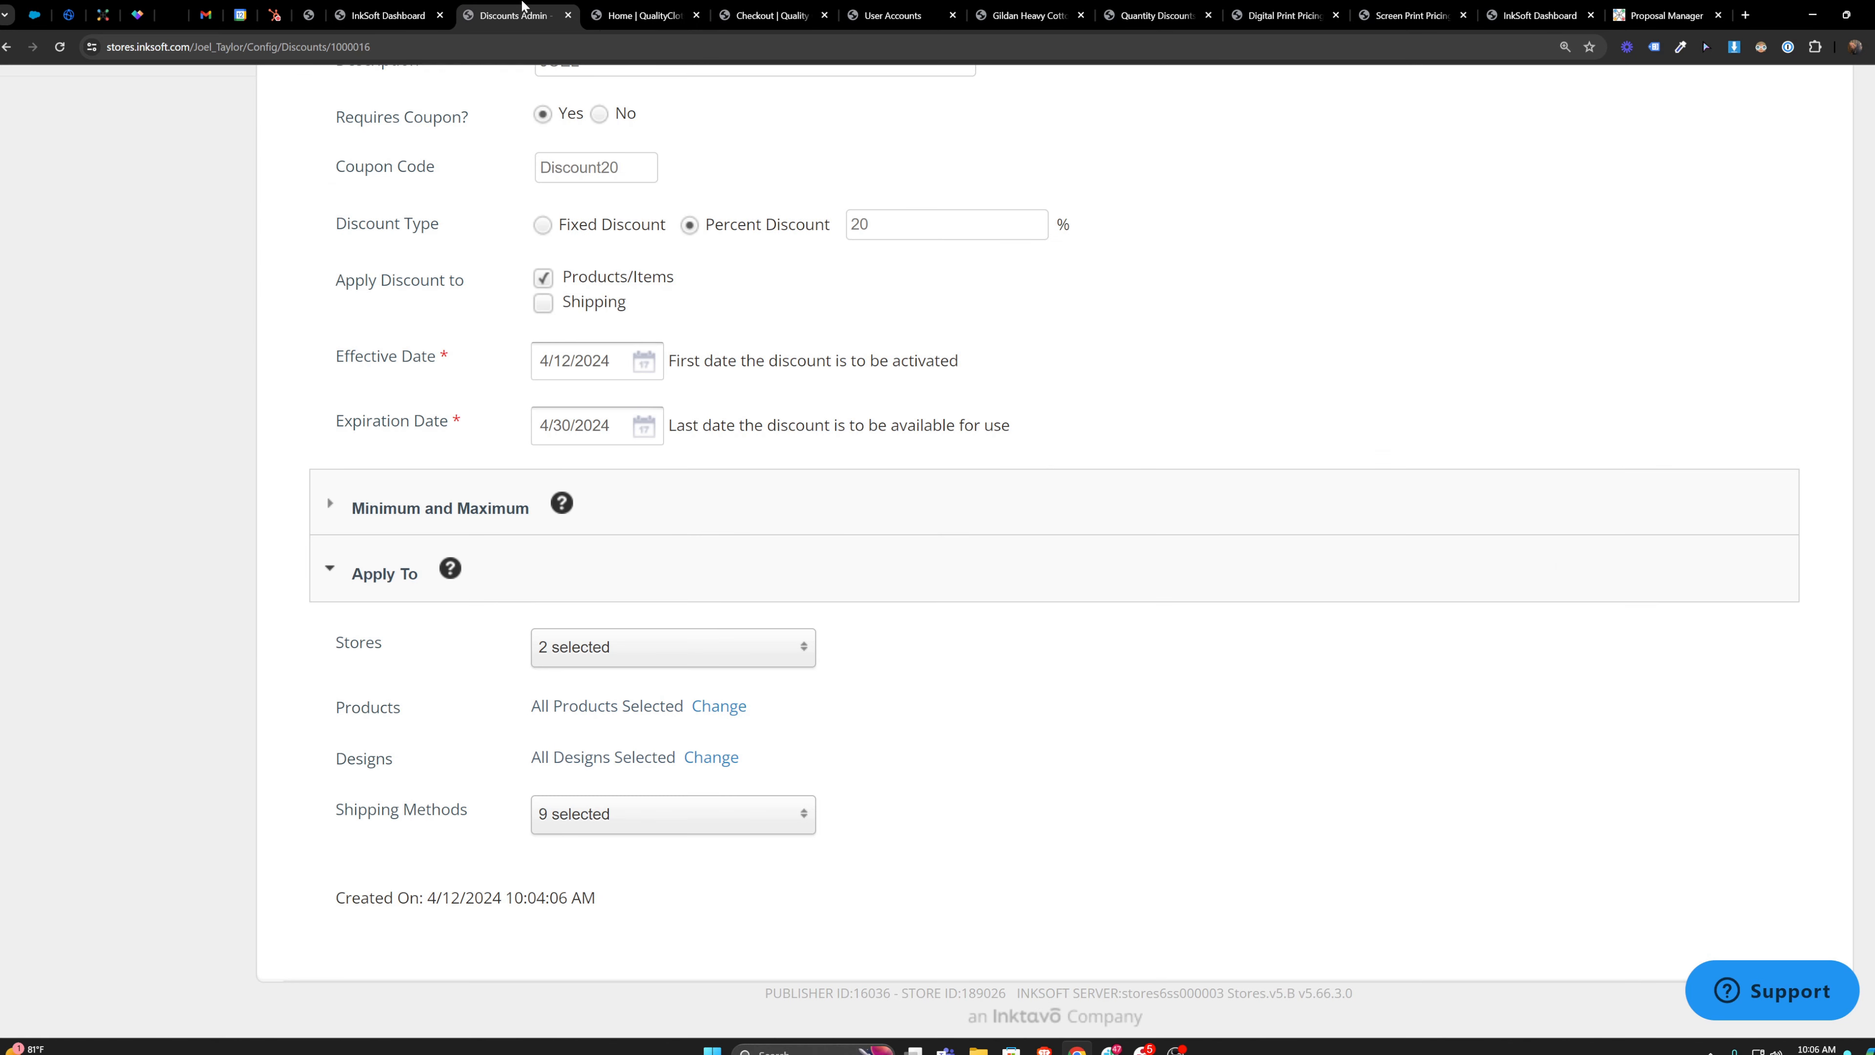
{"action": "scroll", "coordinate": [1063, 385], "scroll_direction": "up", "scroll_amount": 2}
{"action": "left_click_drag", "start_coordinate": [649, 316], "coordinate": [517, 336]}
{"action": "key", "text": "ctrl+c"}
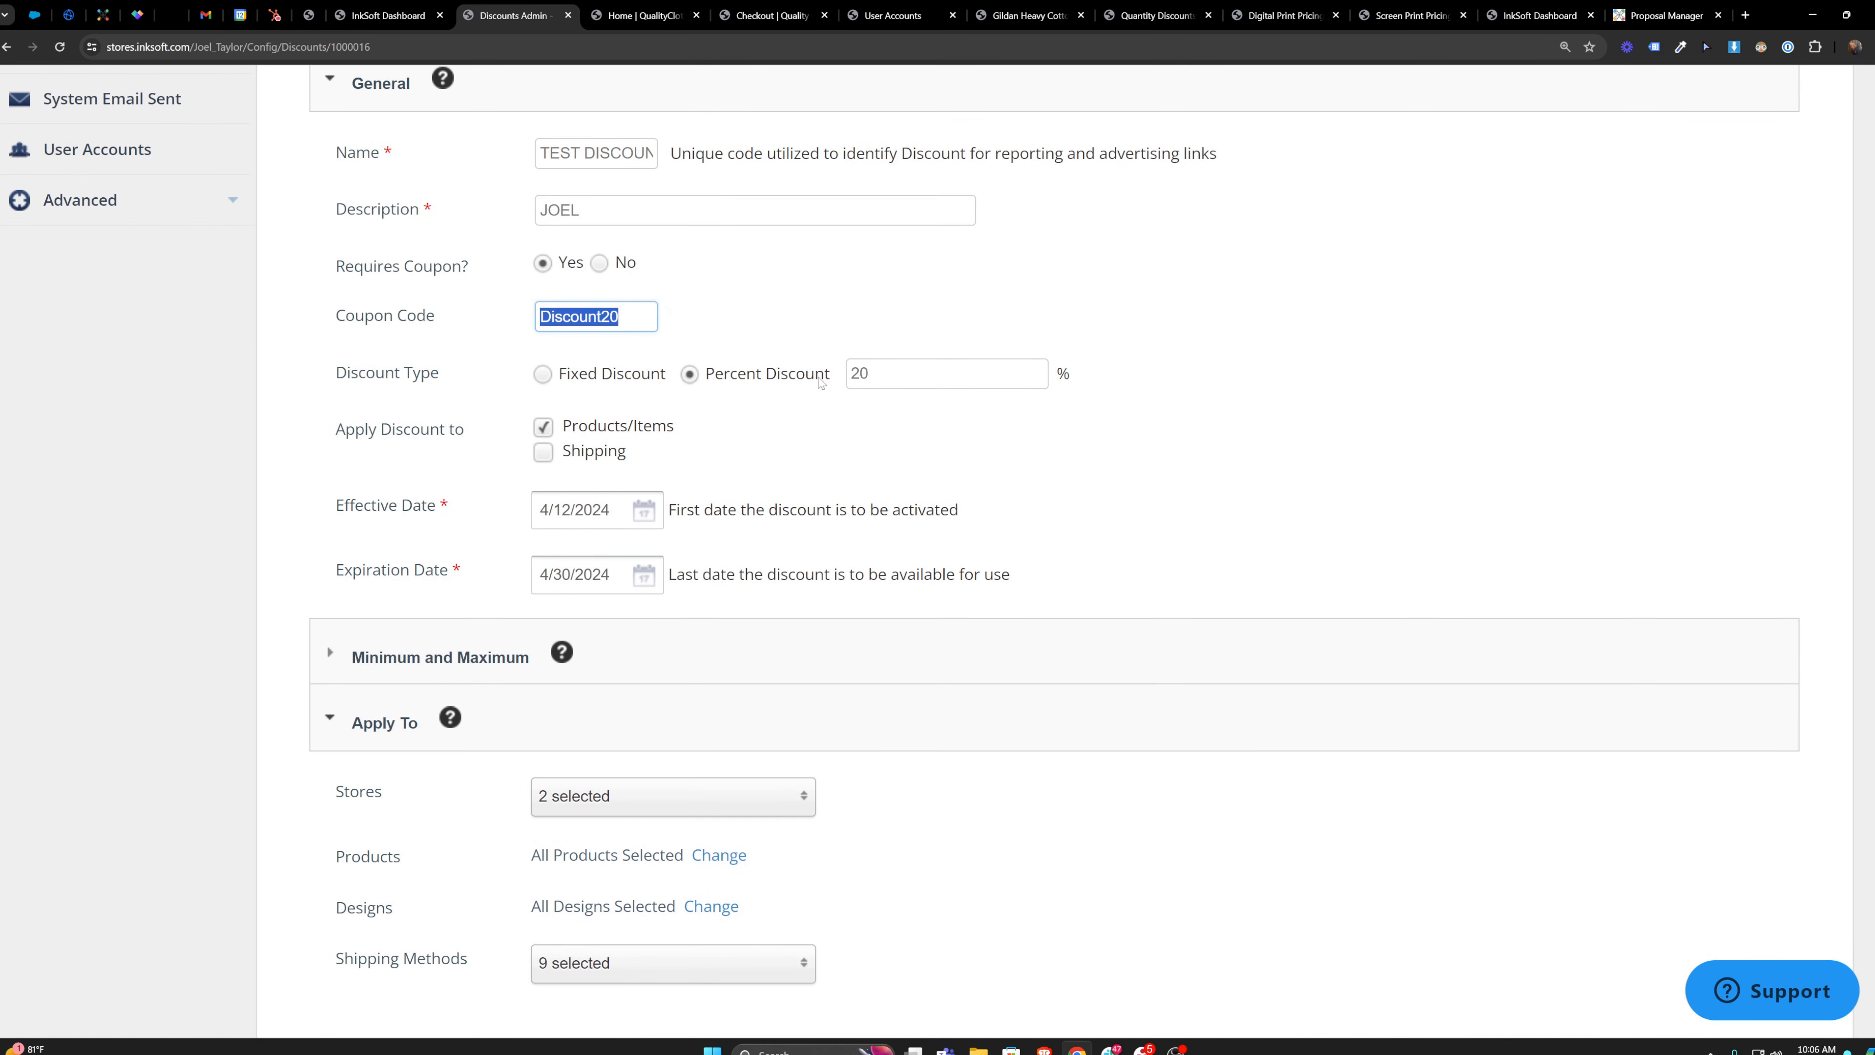
- Apply the discount code Discount20 to the order at the store's checkout and check it in the order summary
{"action": "left_click", "coordinate": [730, 16]}
{"action": "left_click", "coordinate": [1515, 563]}
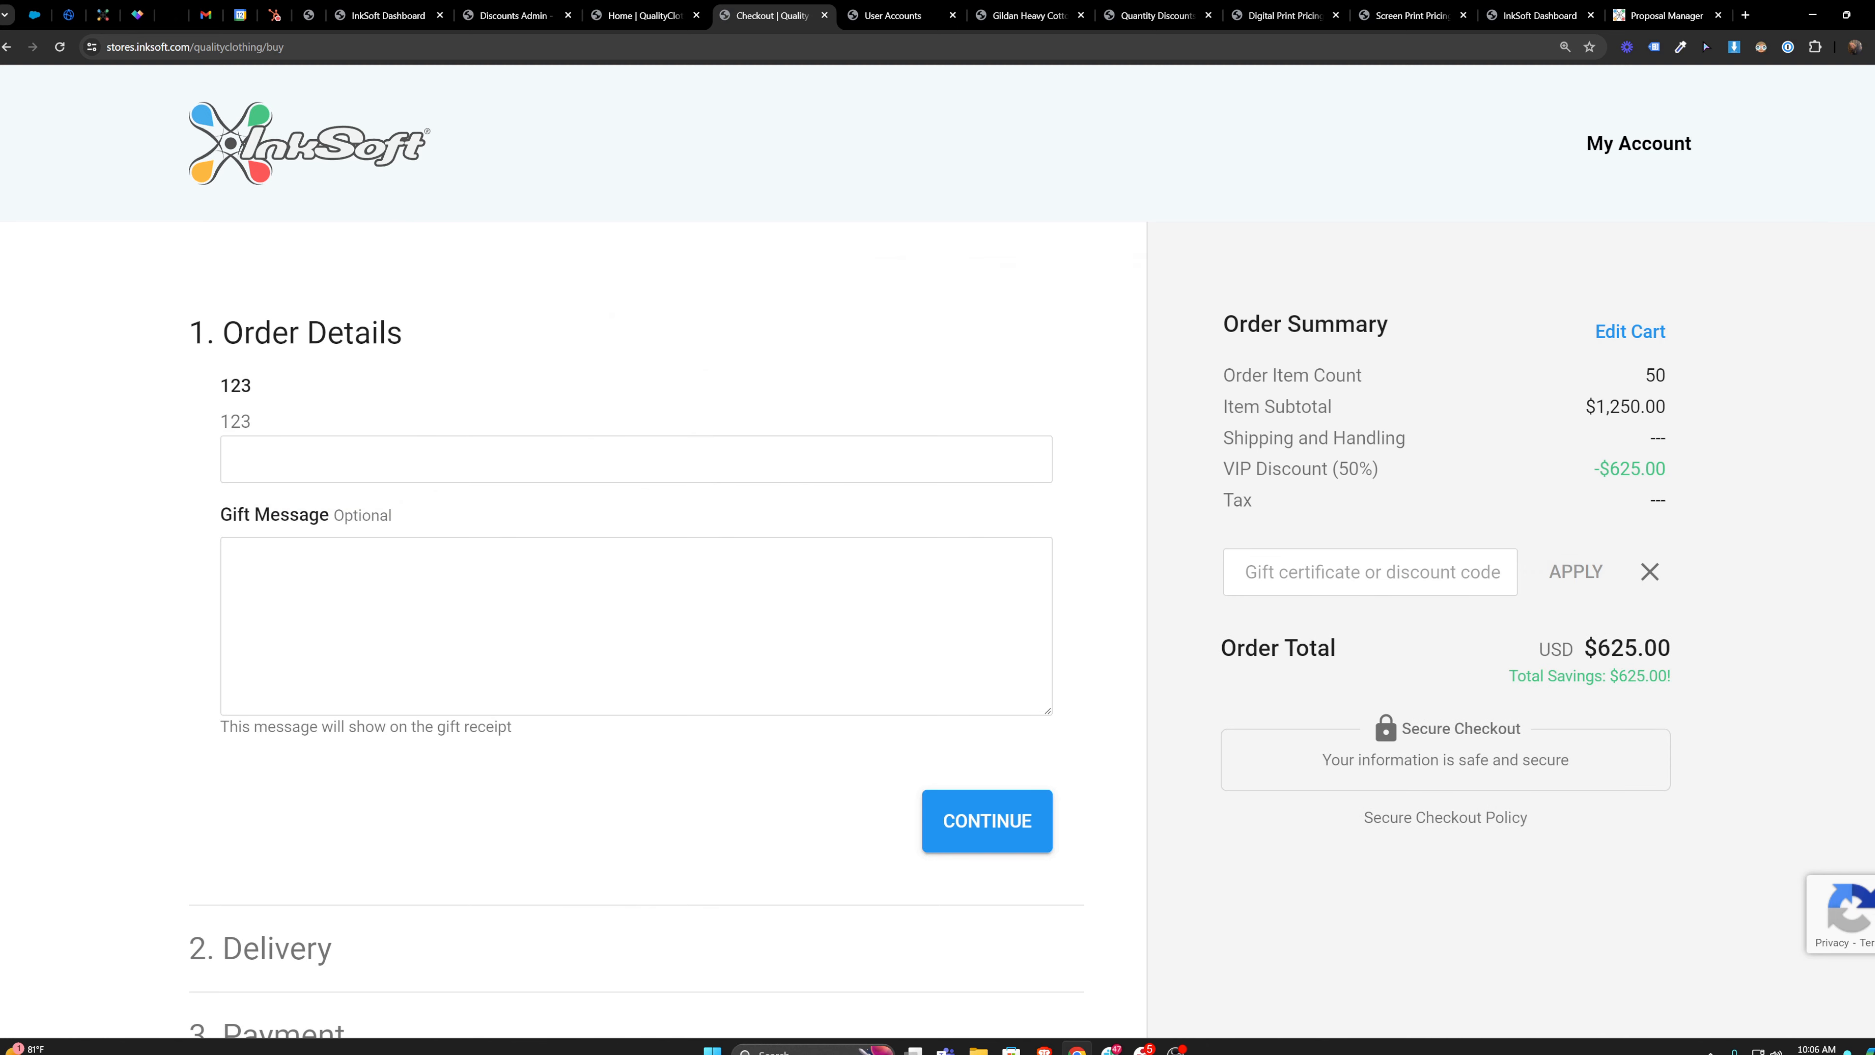
{"action": "key", "text": "ctrl+v"}
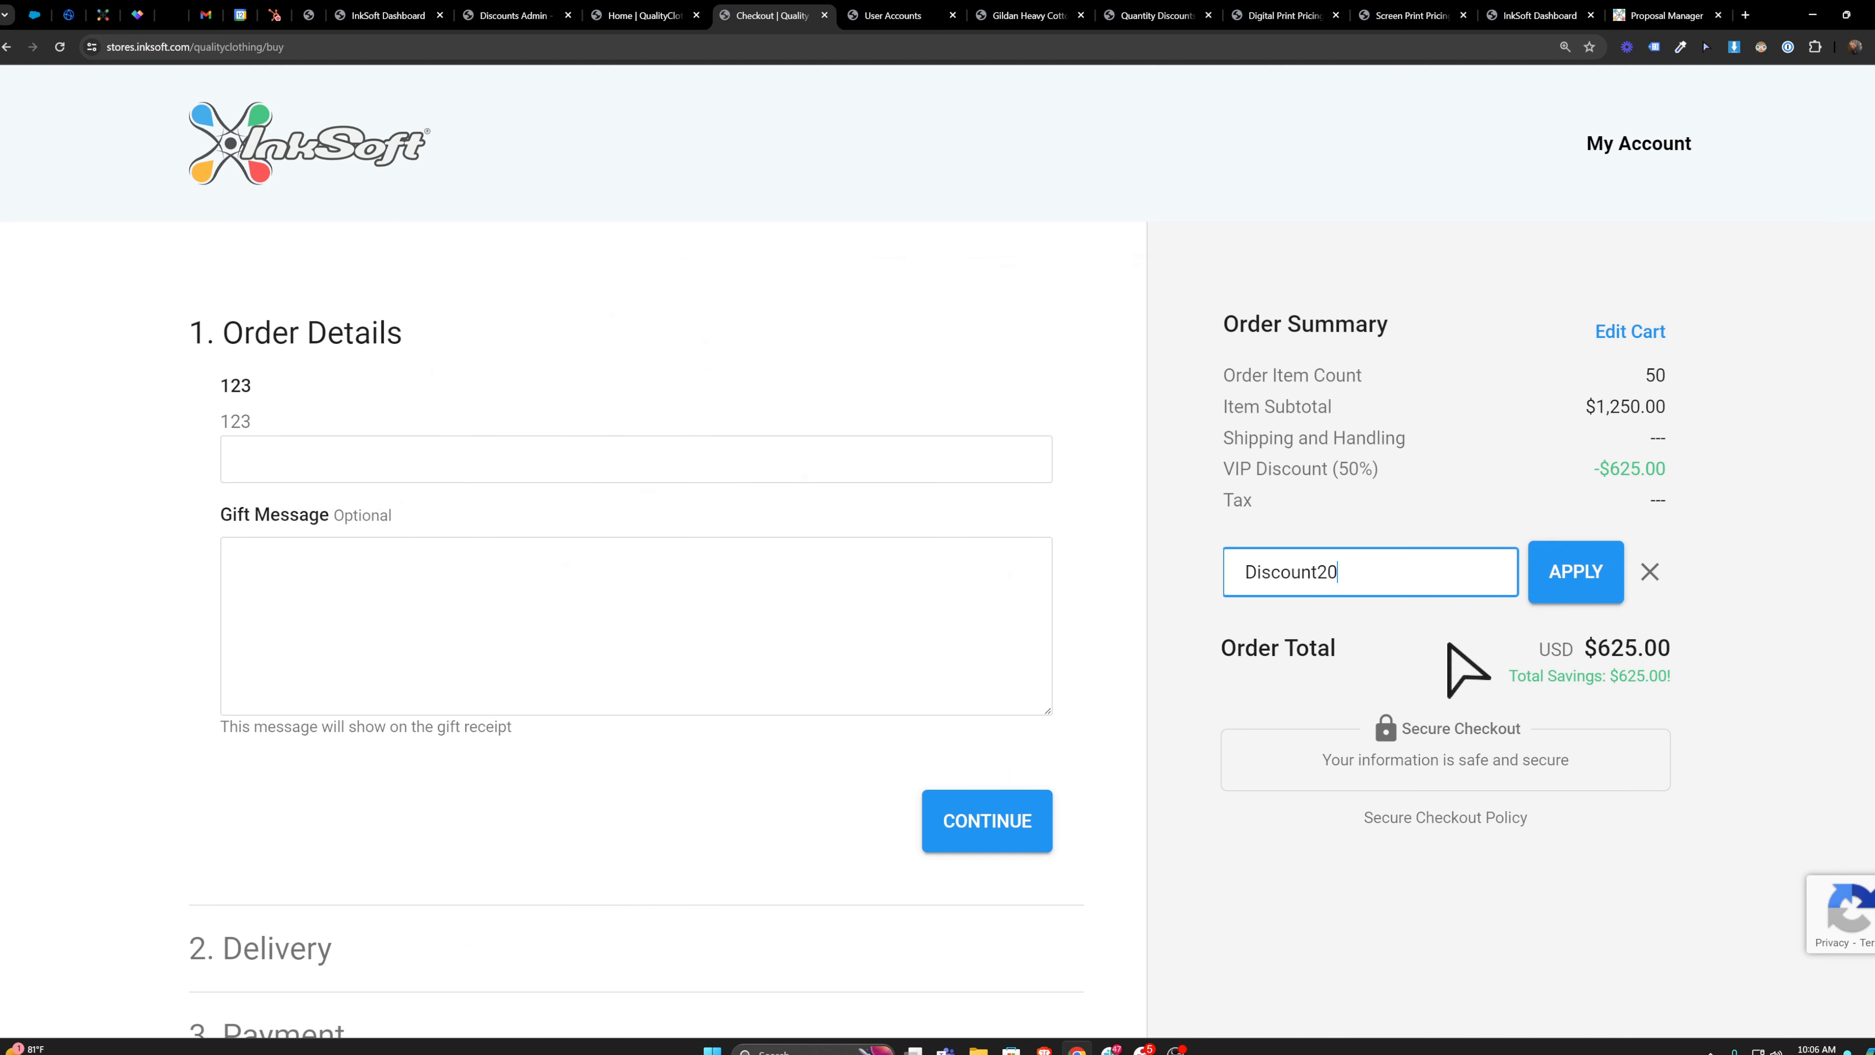
{"action": "left_click", "coordinate": [1572, 574]}
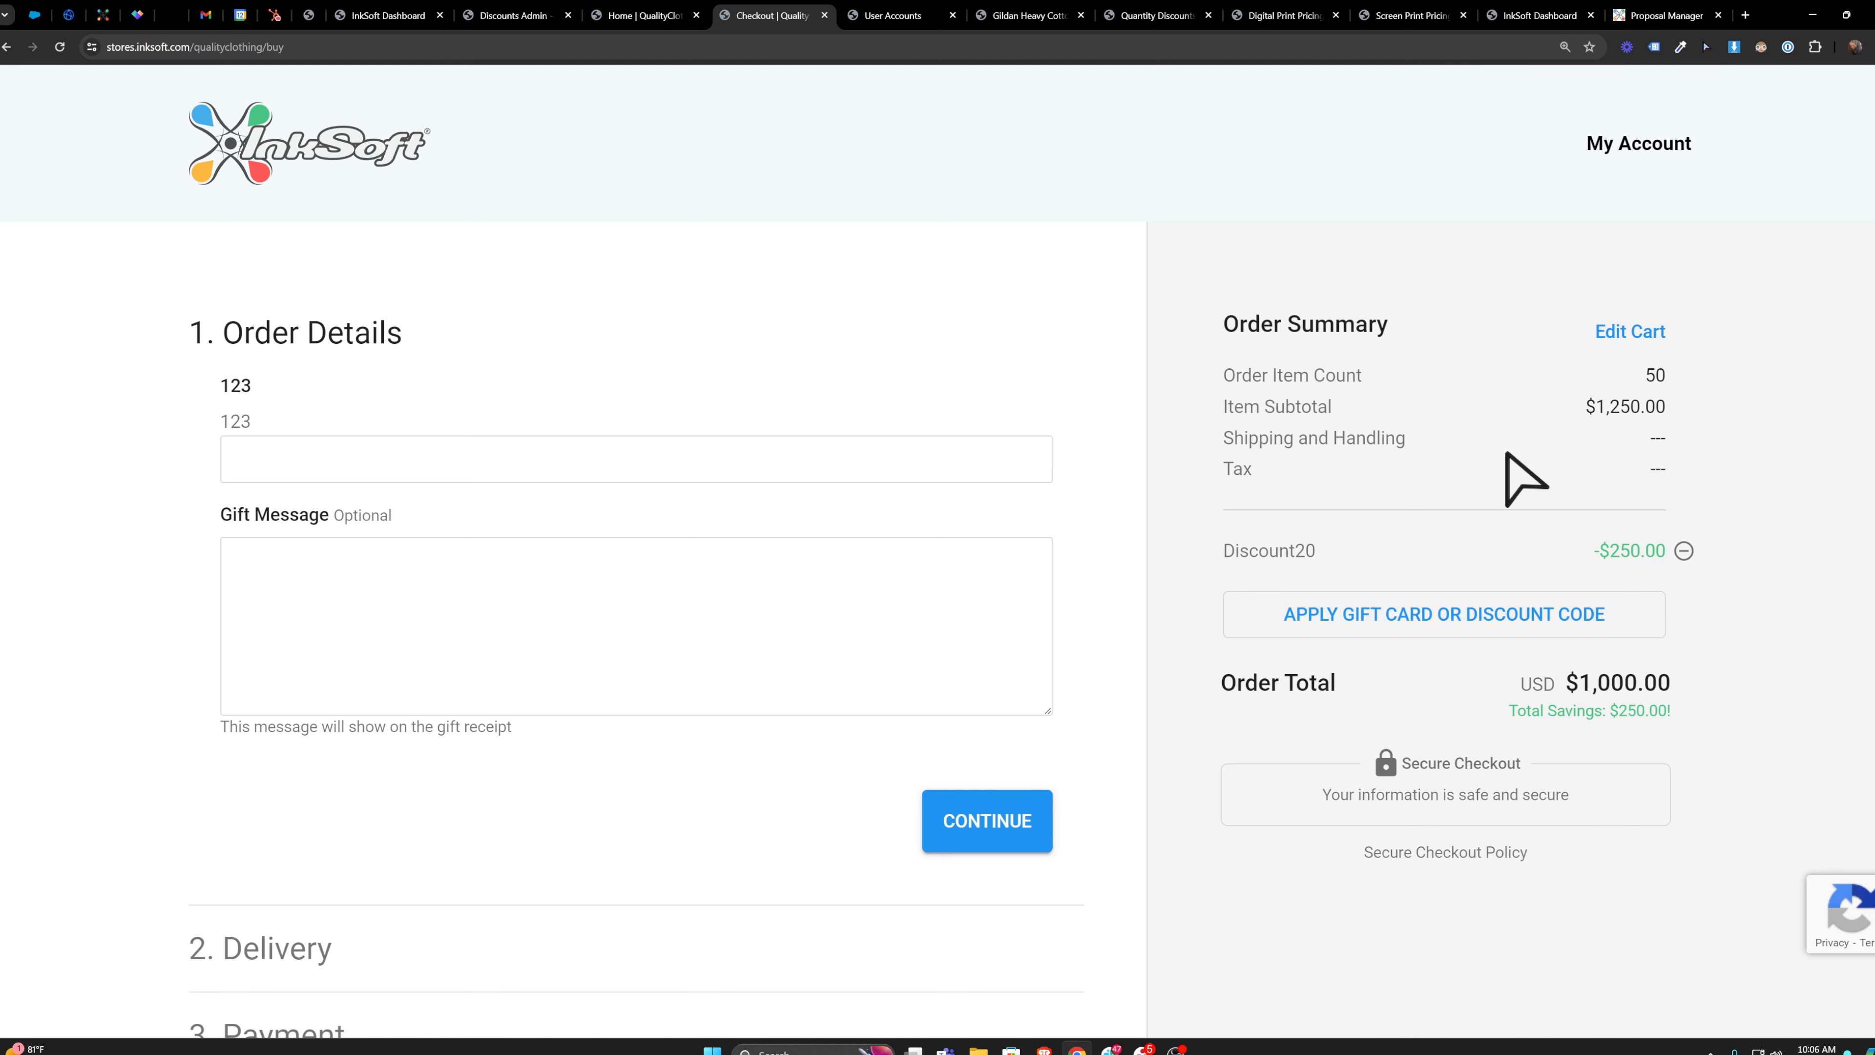
{"action": "double_click", "coordinate": [1248, 556]}
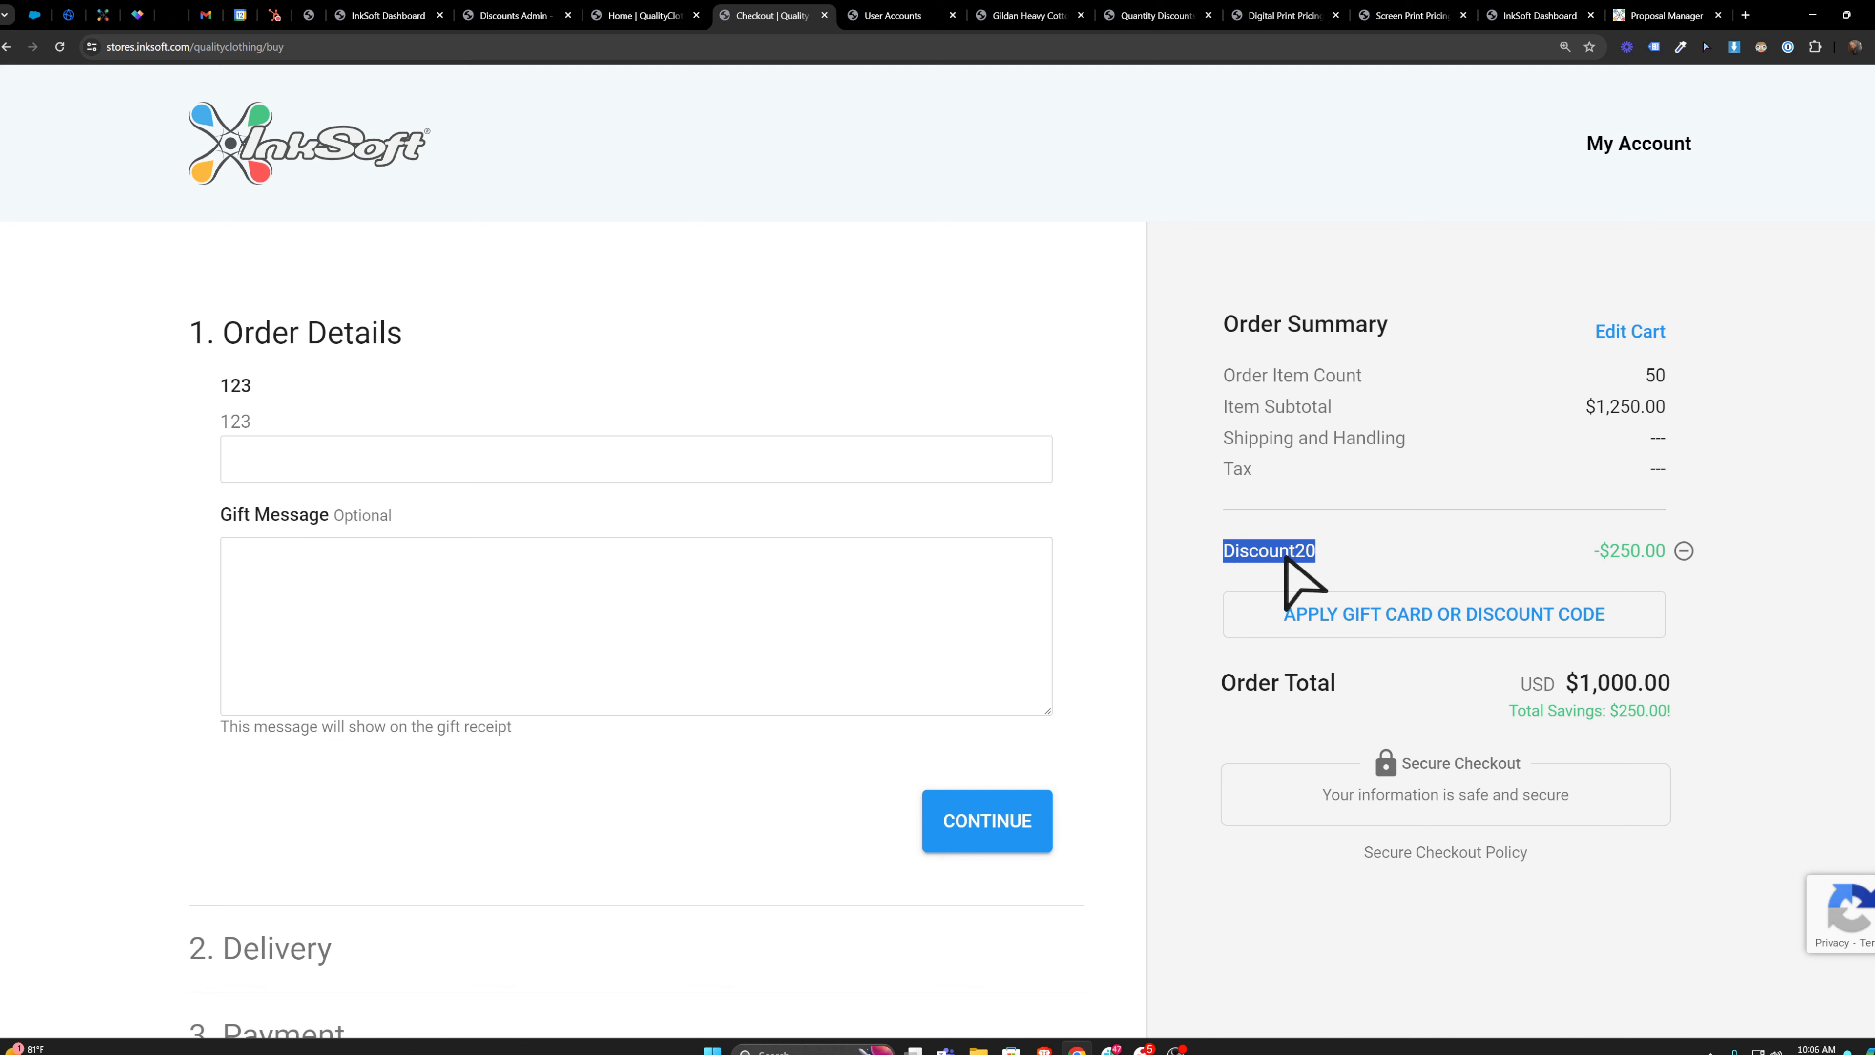
{"action": "left_click", "coordinate": [1429, 554]}
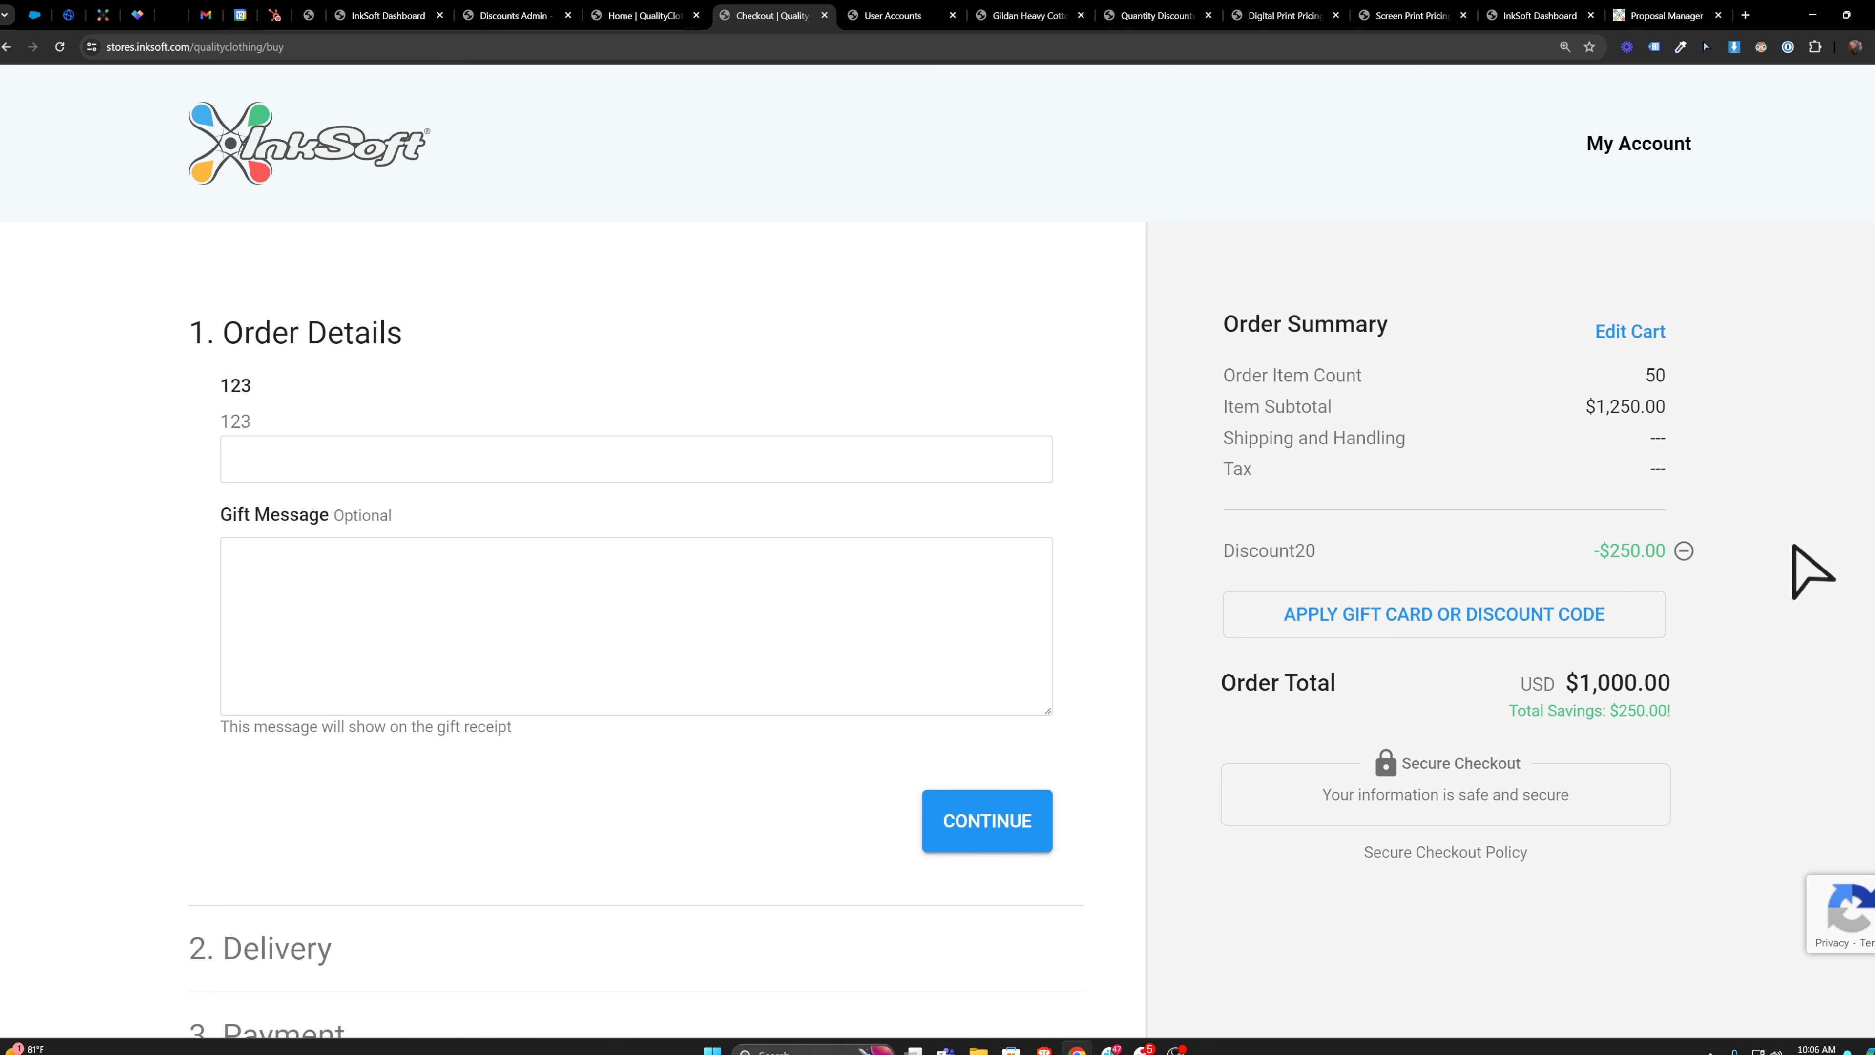